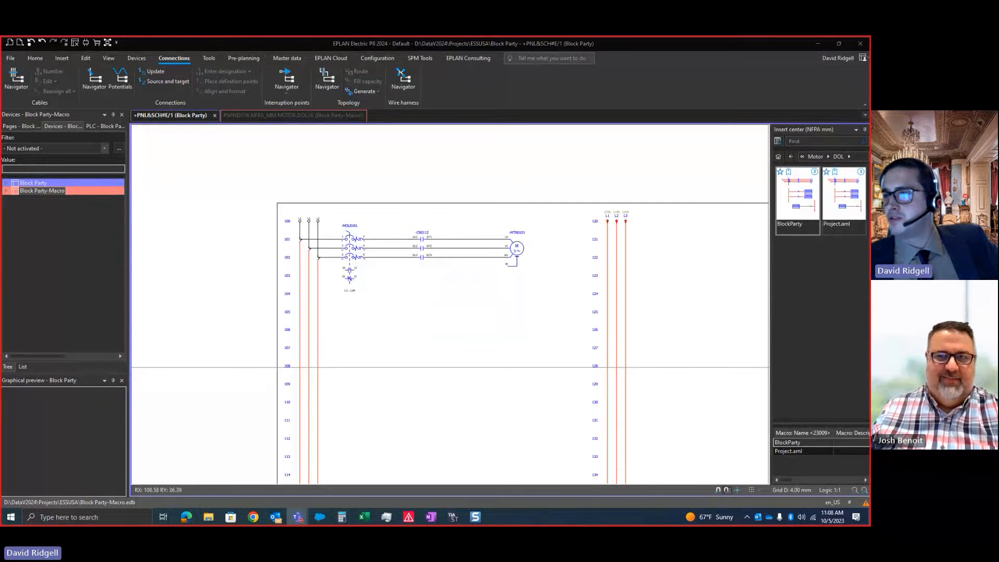
Examine the motor circuit from the L1, L2 and L3 potential definitions through -MOL0101 and -CR0112 to motor -MTR0101
scroll(529, 288, up, 2)
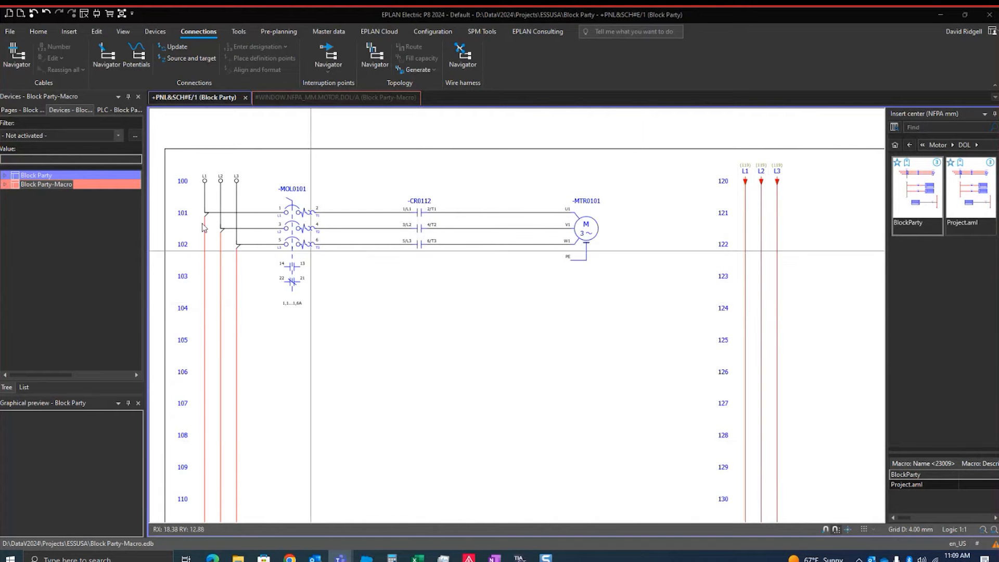
click(26, 177)
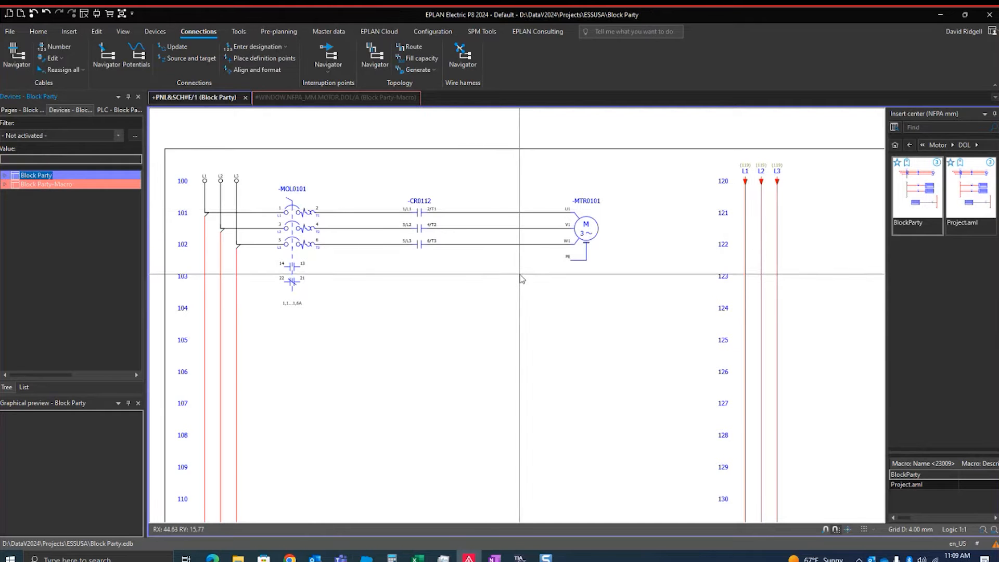
scroll(425, 225, down, 1)
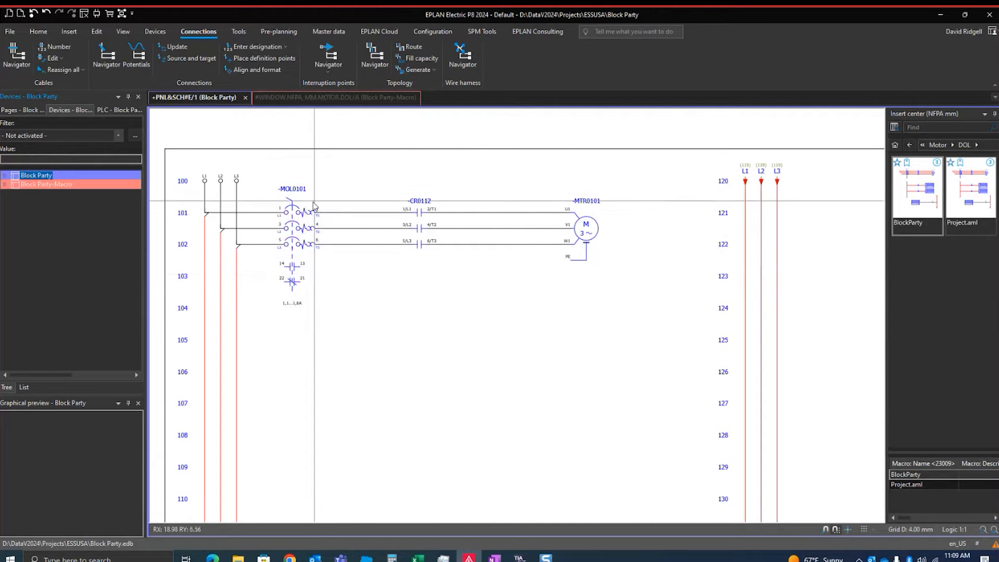
scroll(267, 198, up, 1)
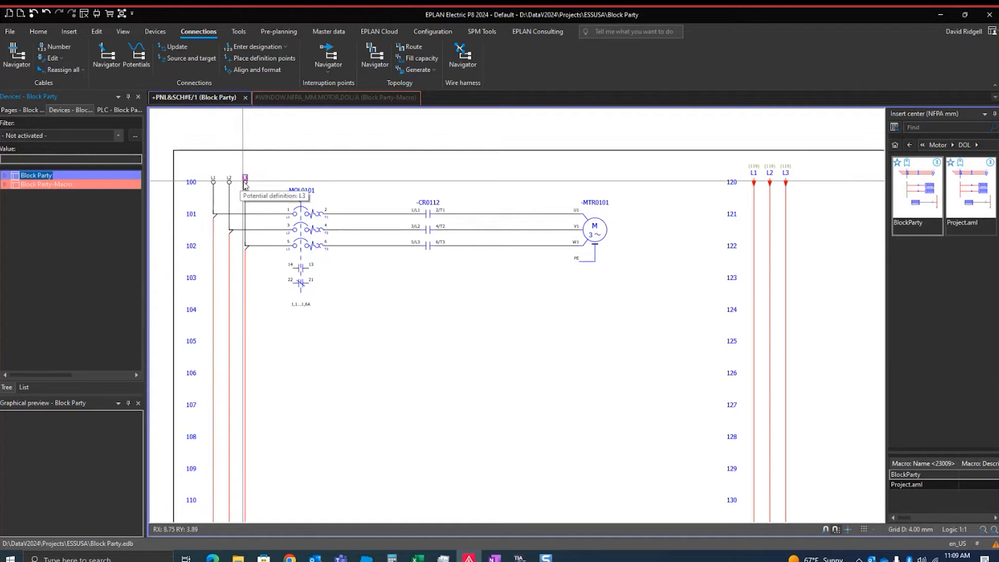
scroll(270, 193, down, 1)
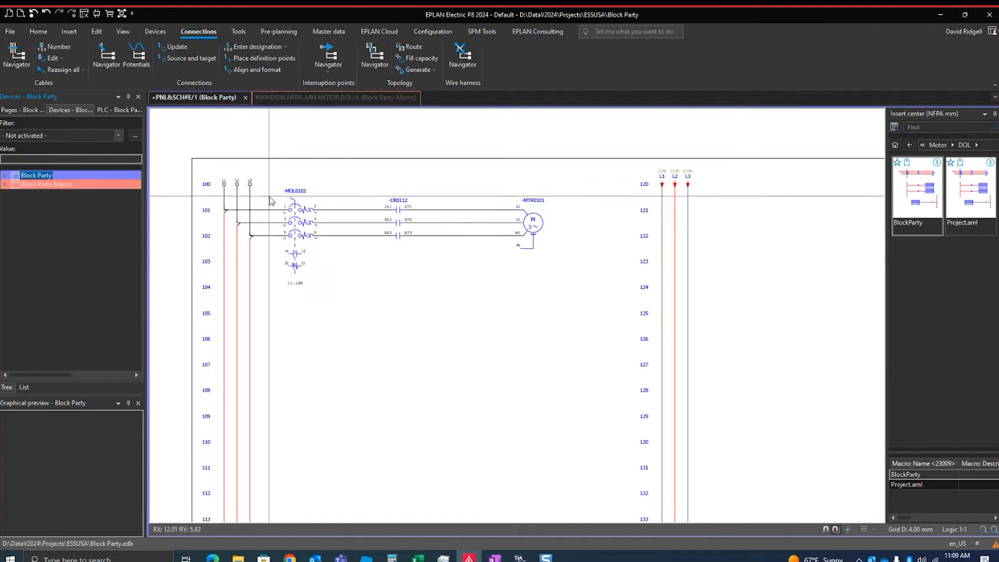
scroll(301, 207, up, 1)
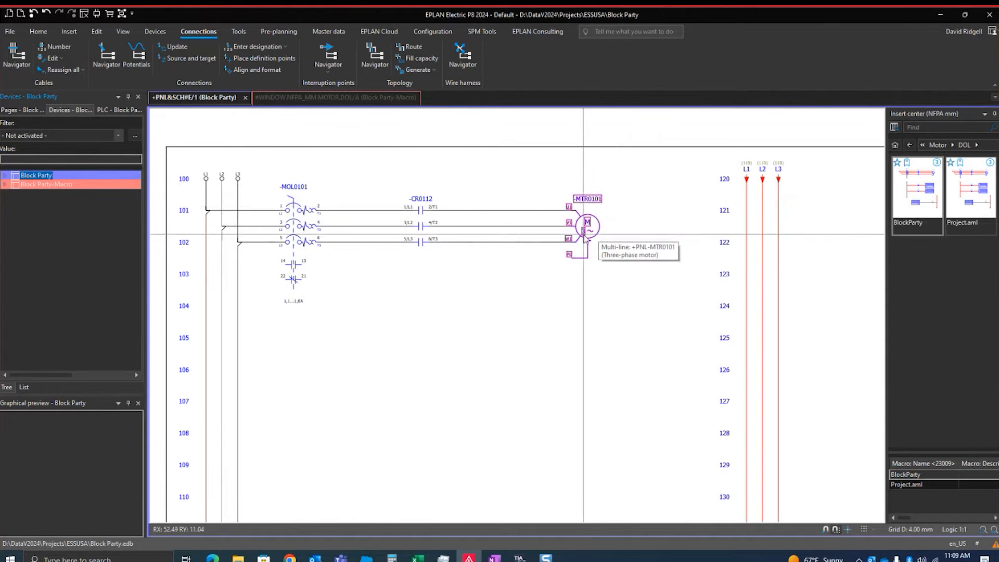
scroll(583, 251, down, 1)
scroll(584, 251, up, 2)
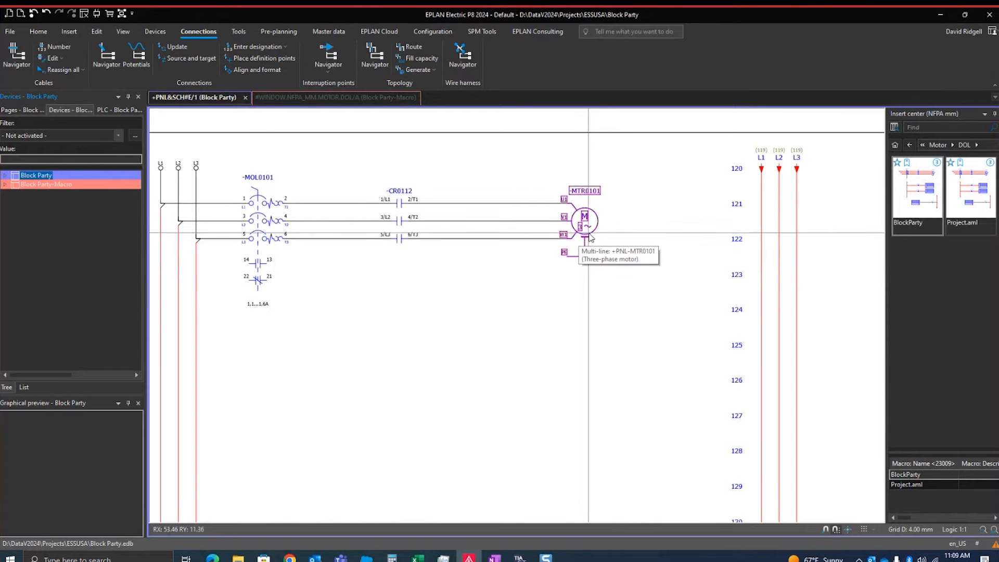
scroll(529, 200, up, 1)
middle_drag(498, 195, 572, 199)
scroll(666, 224, up, 1)
scroll(204, 199, up, 1)
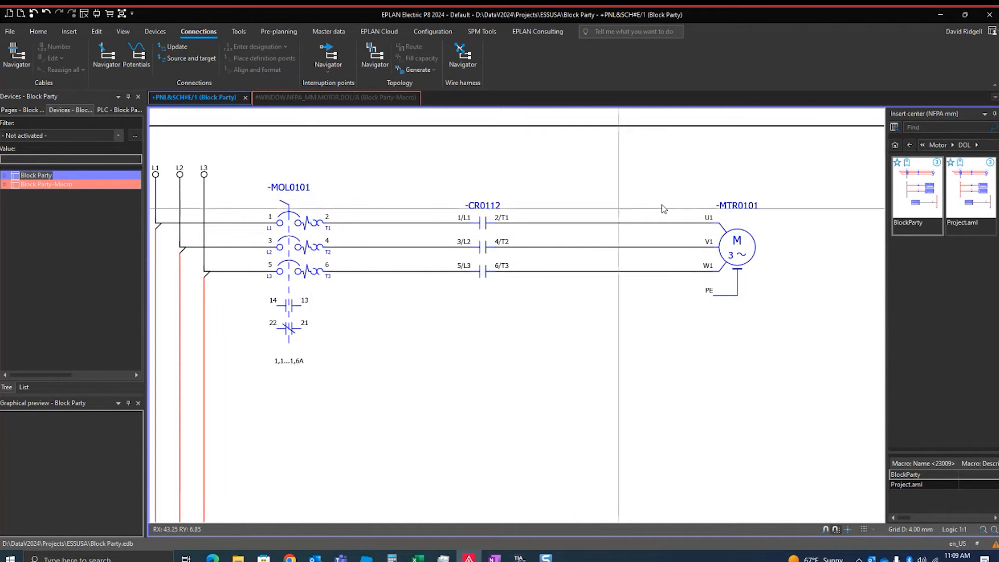
scroll(687, 229, up, 1)
scroll(703, 226, down, 1)
scroll(708, 227, down, 1)
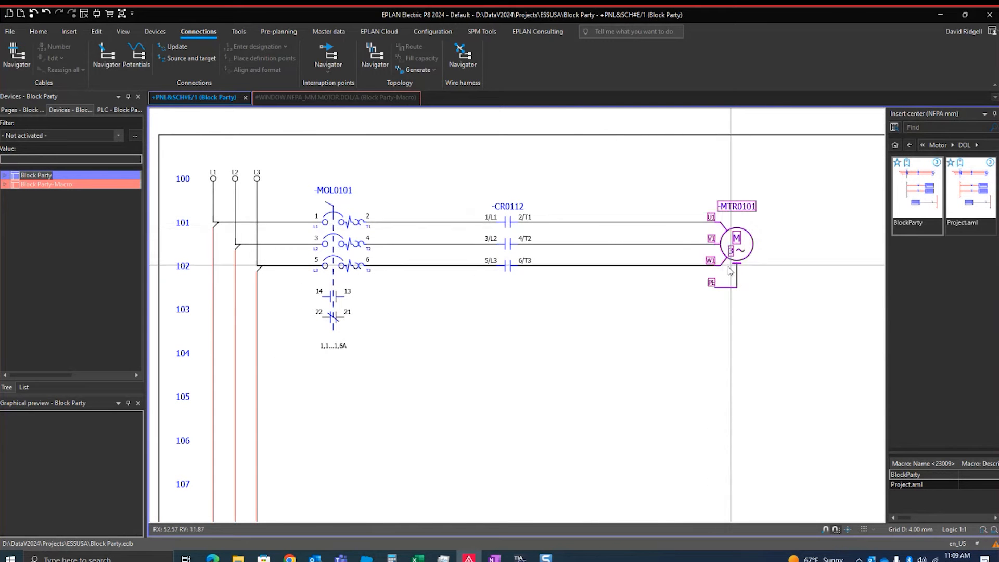
middle_drag(765, 292, 754, 291)
scroll(747, 230, up, 1)
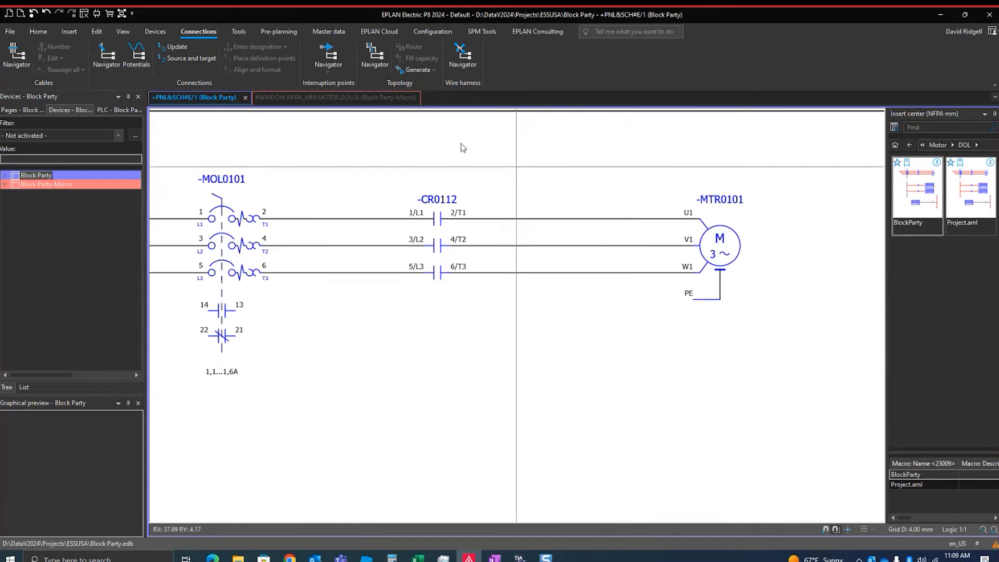
Cross the first two phase wires between -CR0112 and -MTR0101 using two diagonal connections, and update the connections
click(69, 31)
click(76, 58)
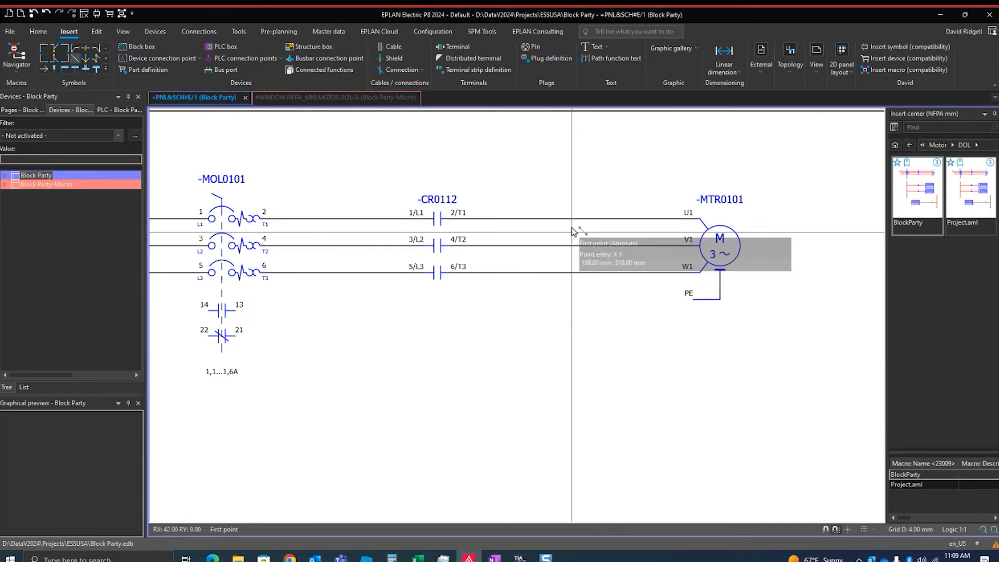
click(586, 220)
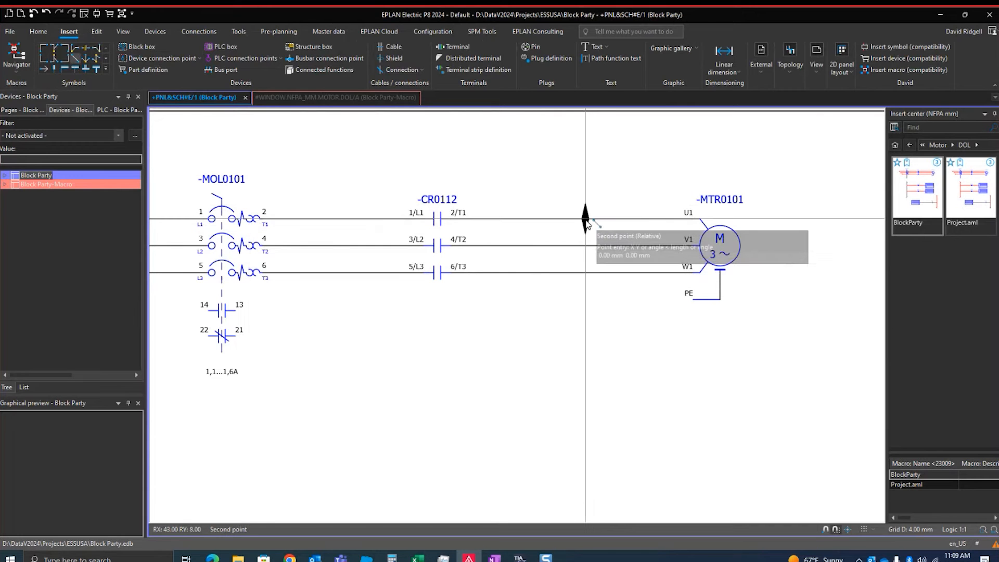
click(611, 246)
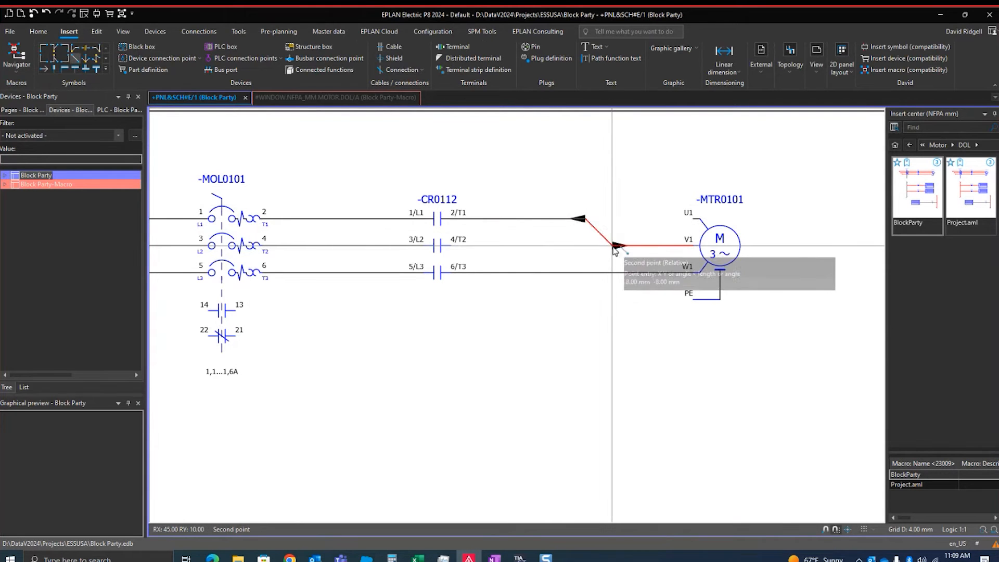
click(578, 246)
click(612, 222)
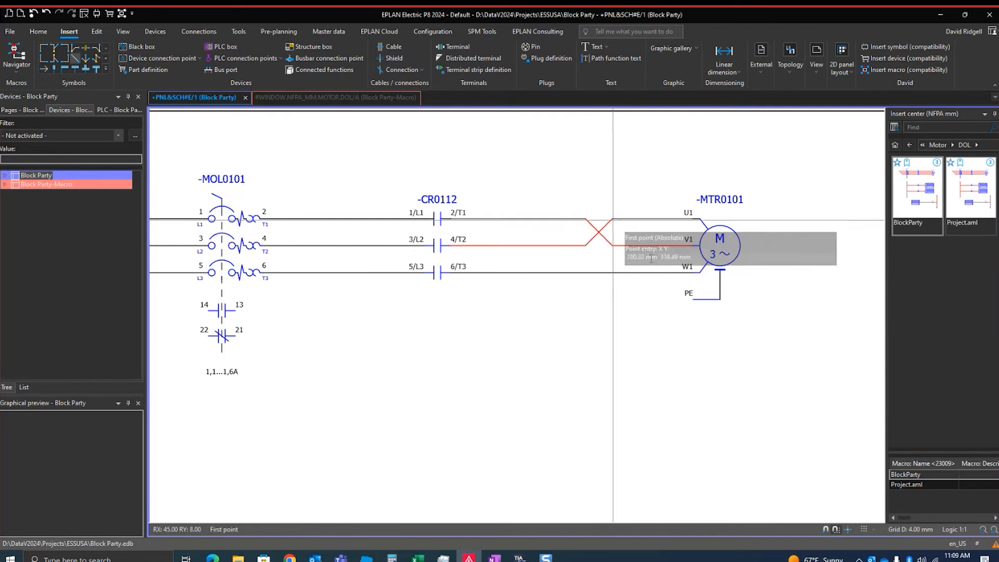
key(Escape)
scroll(668, 222, down, 3)
middle_drag(742, 244, 685, 237)
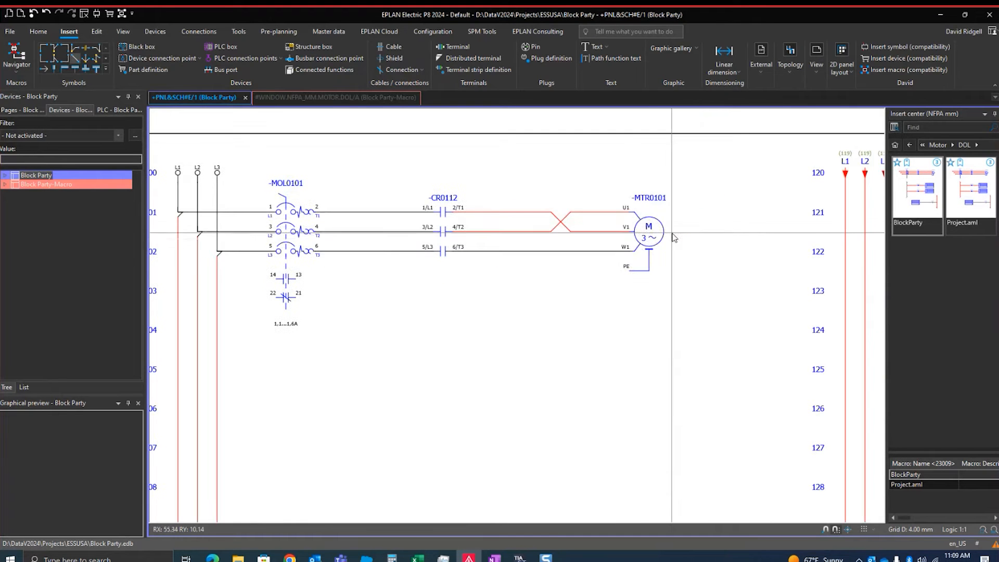
click(197, 32)
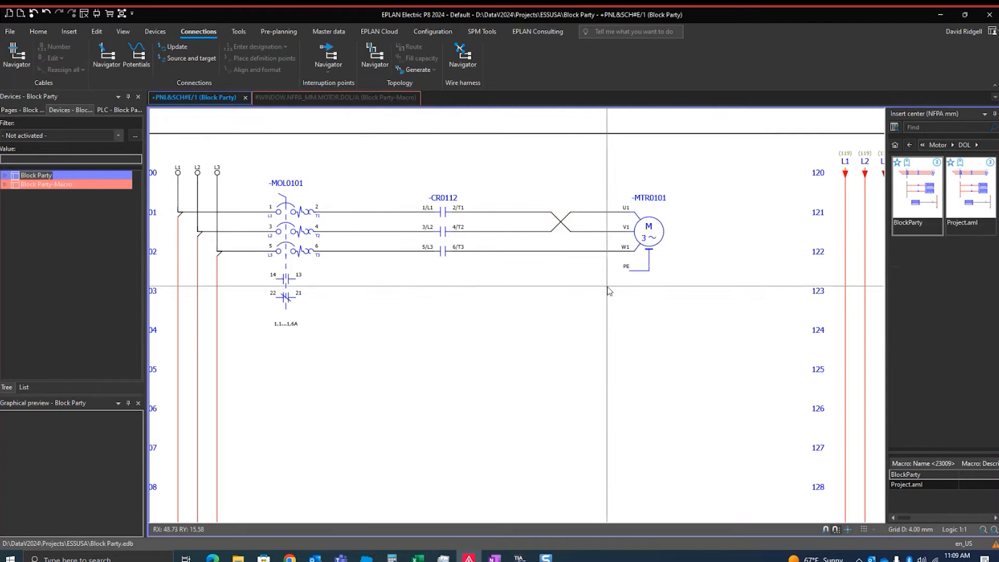
Inspect how the crossed phase wires from -CR0112 reach connection points U1 and V1 of motor -MTR0101
scroll(638, 241, up, 2)
middle_drag(648, 231, 784, 266)
scroll(785, 264, down, 3)
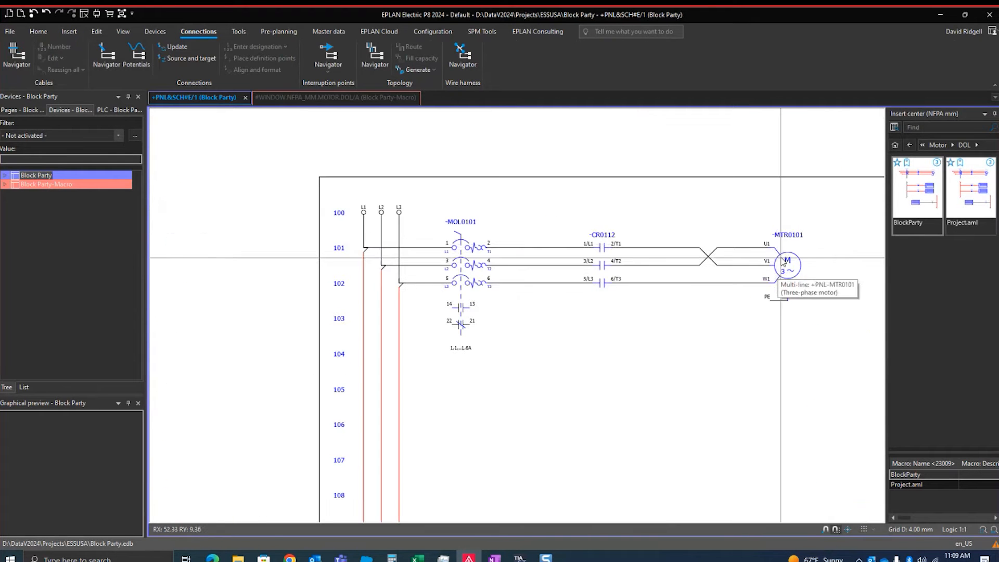
scroll(775, 248, up, 2)
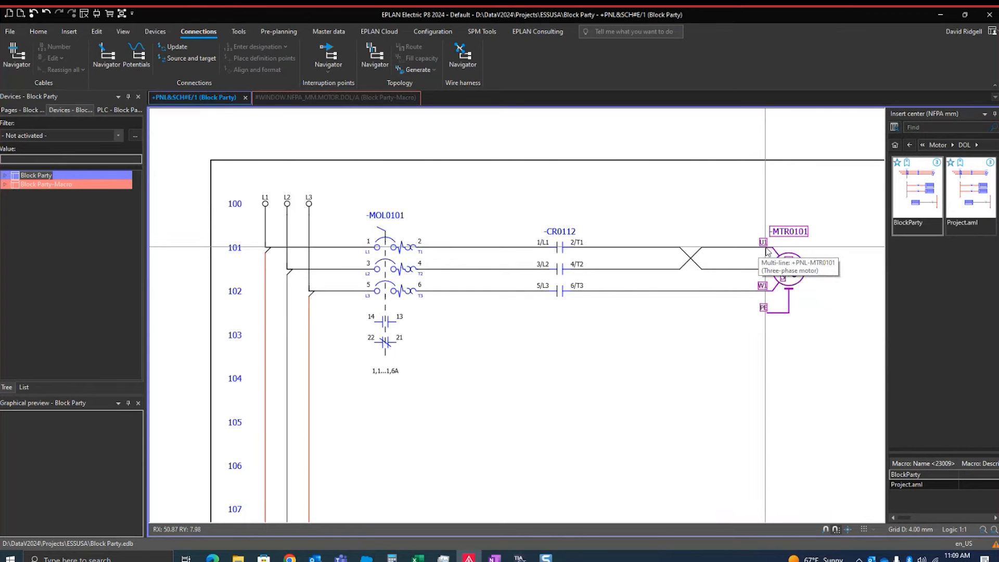
middle_drag(769, 245, 727, 253)
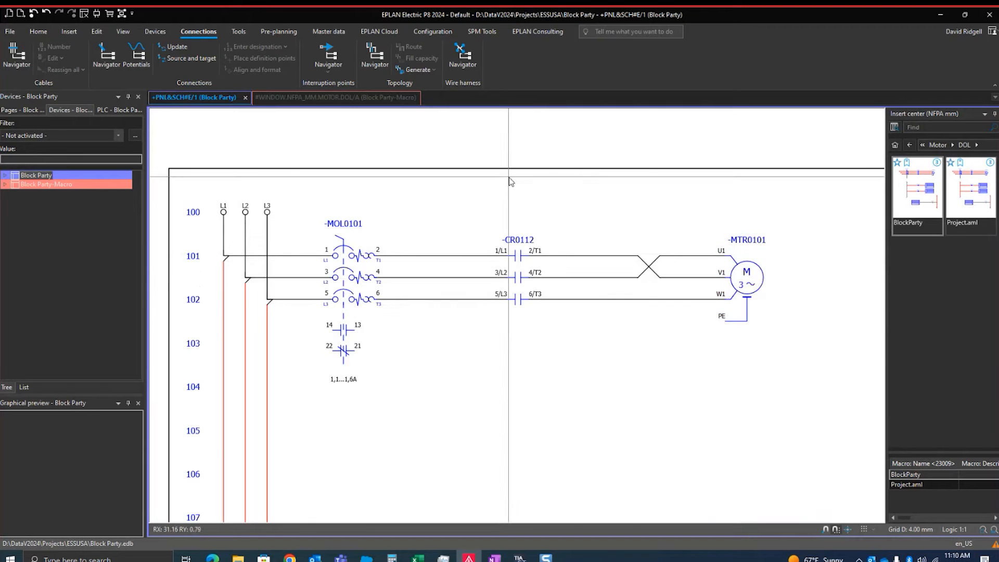
scroll(569, 281, down, 1)
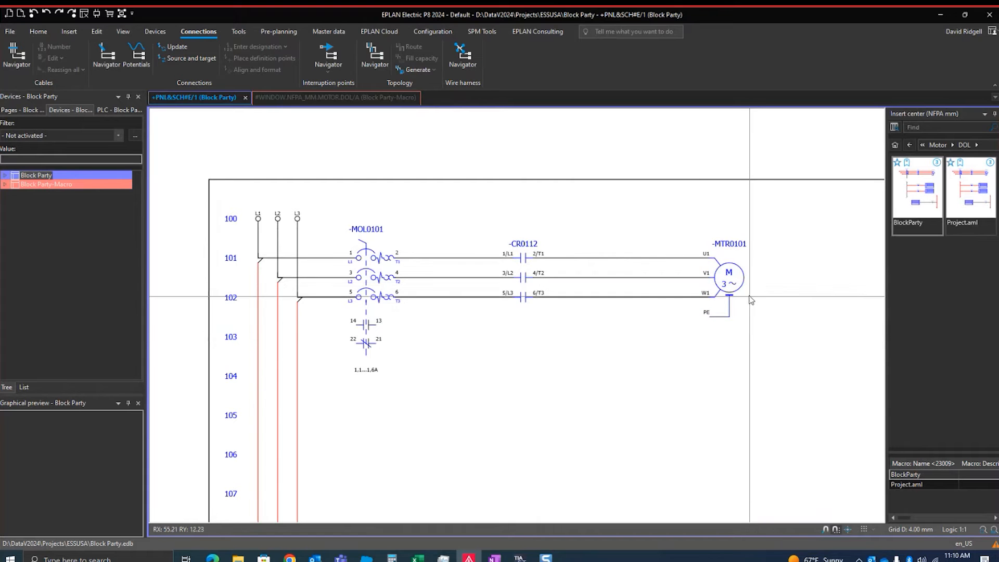
Open the properties of motor -MTR0101, sort them by property name, and open the format editor for Block property: Format [1]
double_click(742, 251)
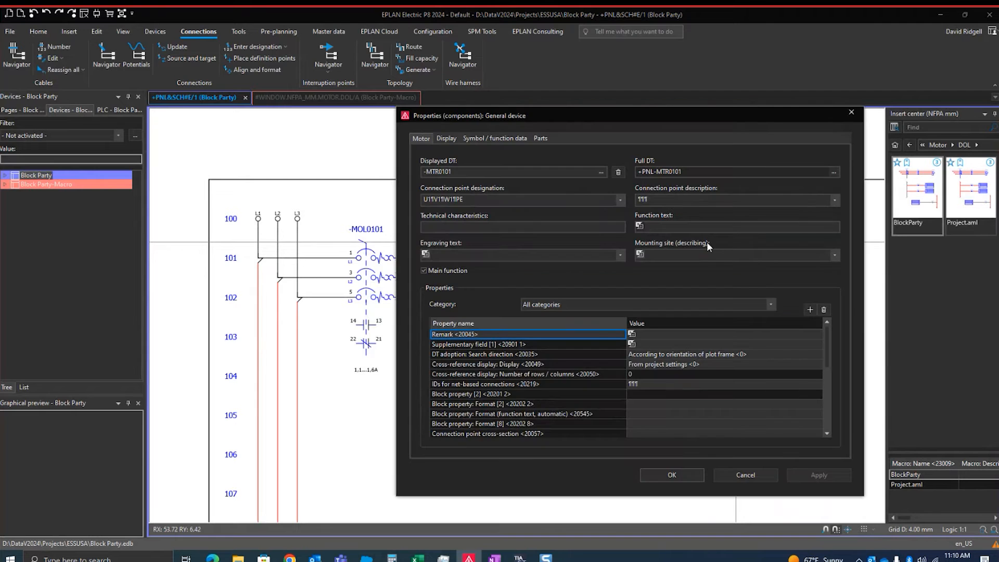
click(488, 324)
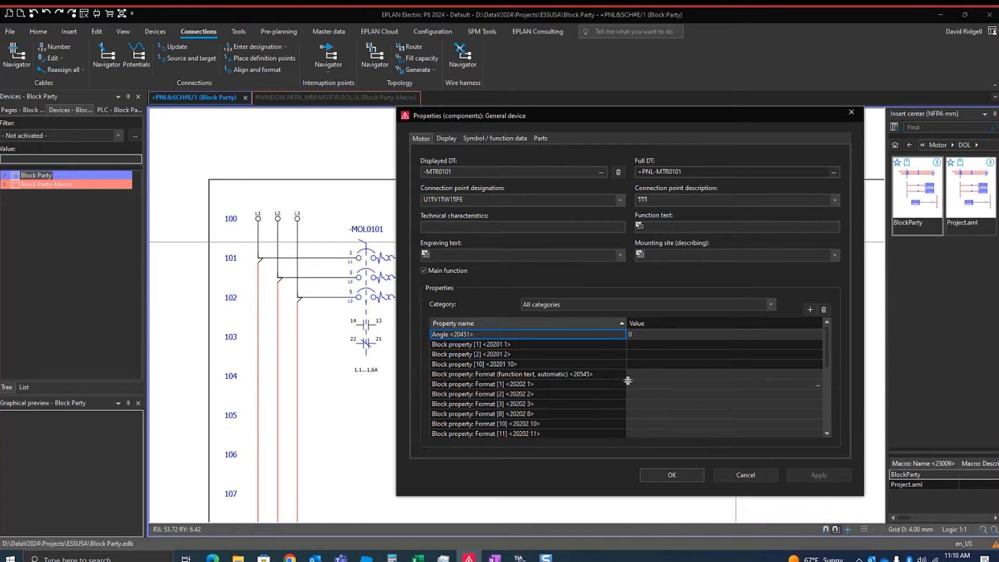
click(691, 384)
click(818, 385)
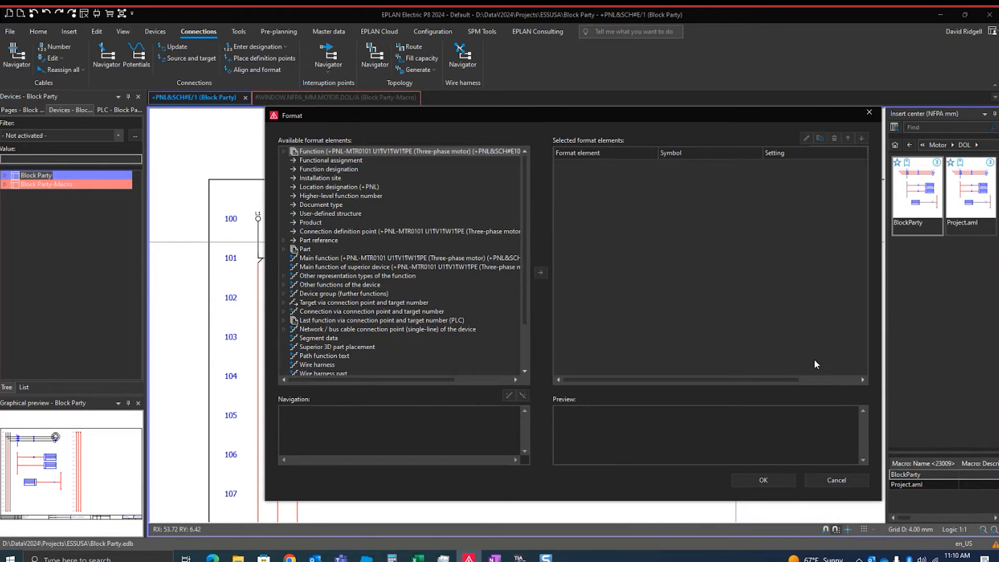
Review the available format elements, cancel the format editor, and move the properties dialog clear of the motor symbol
scroll(364, 260, down, 2)
scroll(337, 254, up, 2)
scroll(337, 293, down, 2)
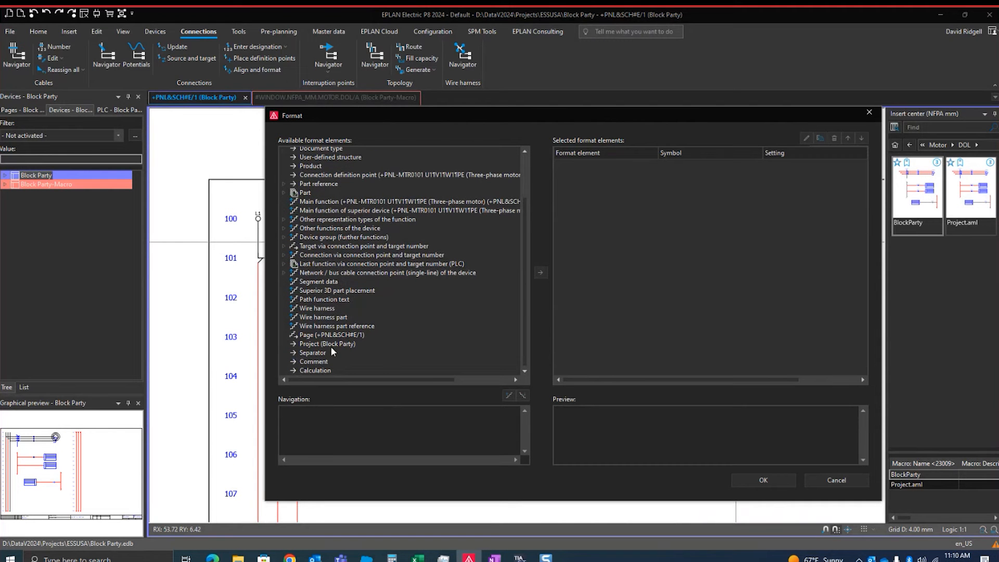
scroll(314, 301, up, 2)
drag(380, 117, 356, 149)
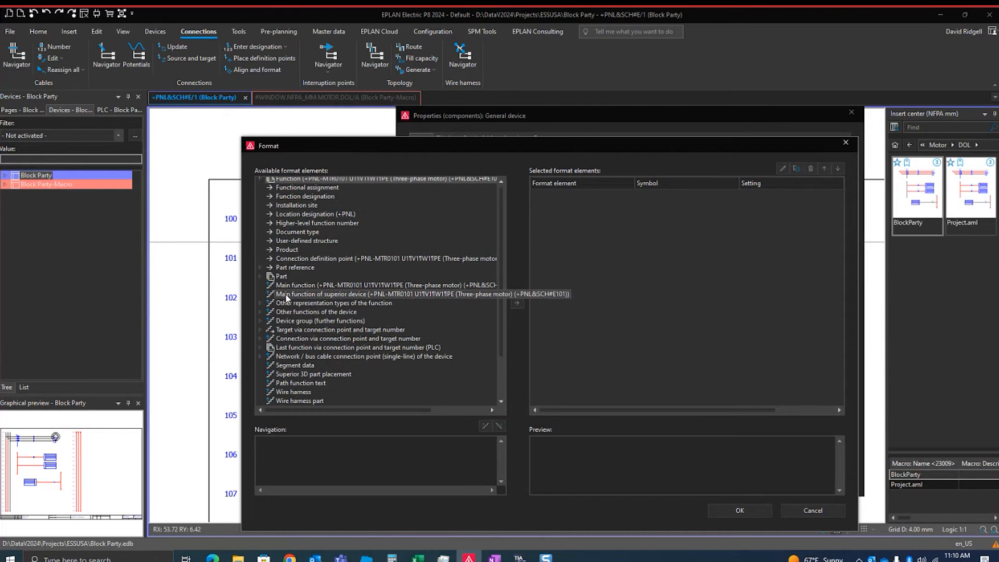
click(802, 512)
drag(652, 109, 382, 103)
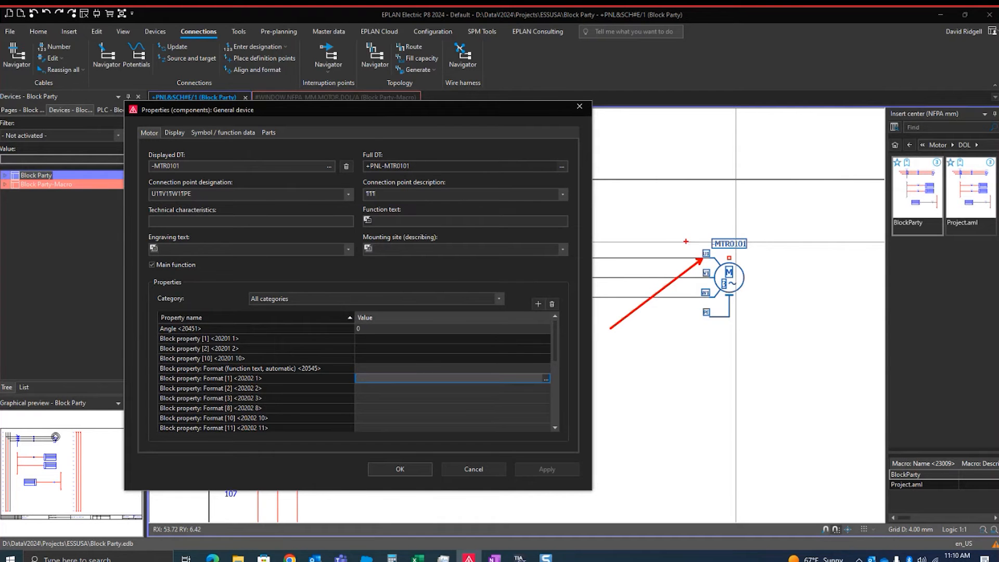
Reopen the editor for Block property: Format [1] beside the motor and expand Connection via connection point and target number
click(546, 379)
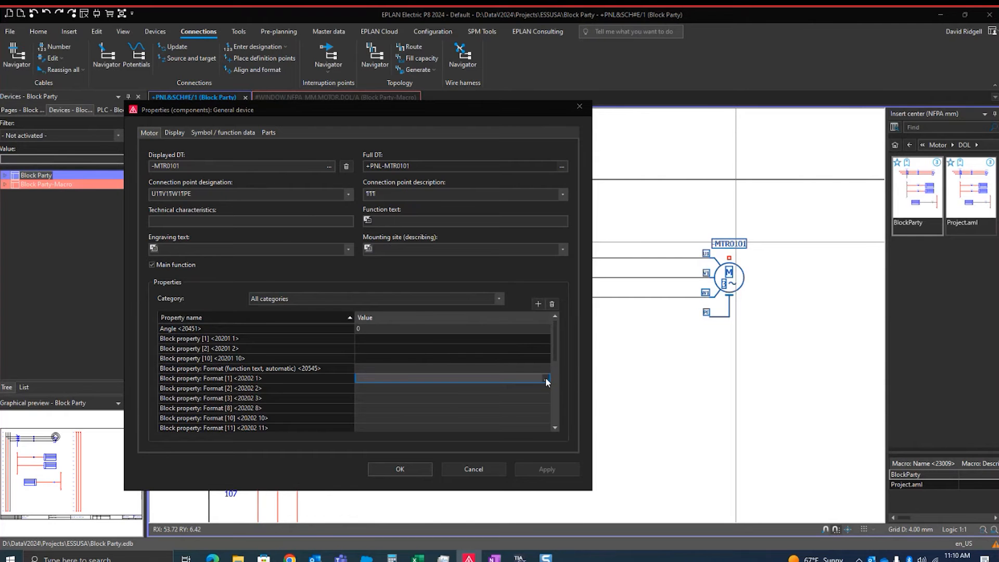
drag(579, 149, 402, 93)
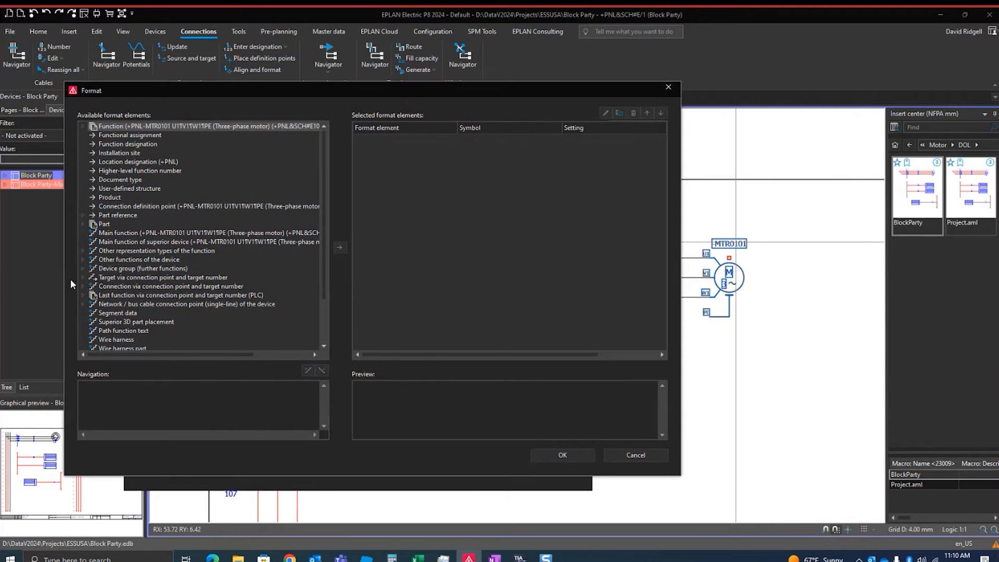
click(117, 288)
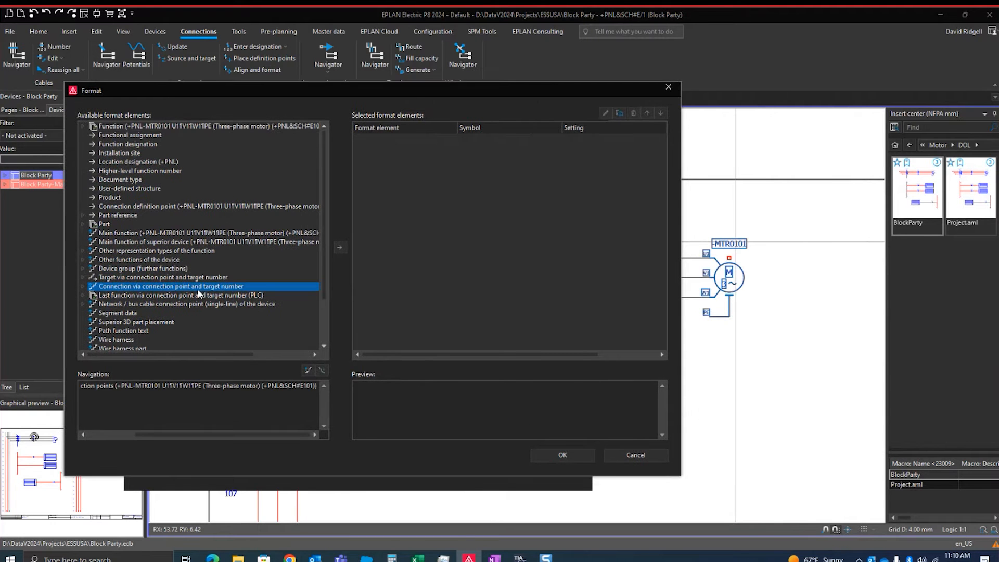
click(83, 287)
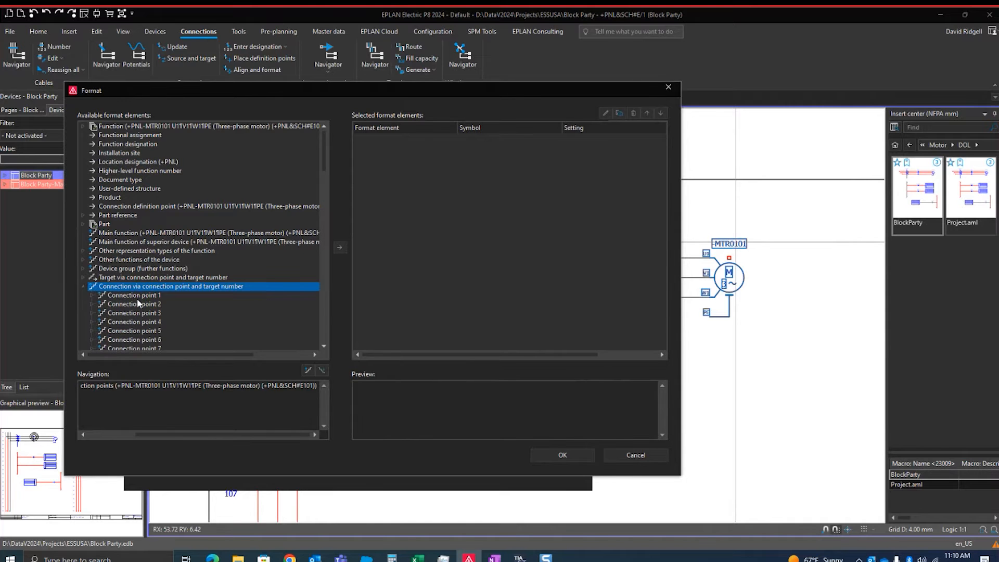
Compare the targets of connection points 1 and 2, and select Target 1 under Connection point 1
click(96, 296)
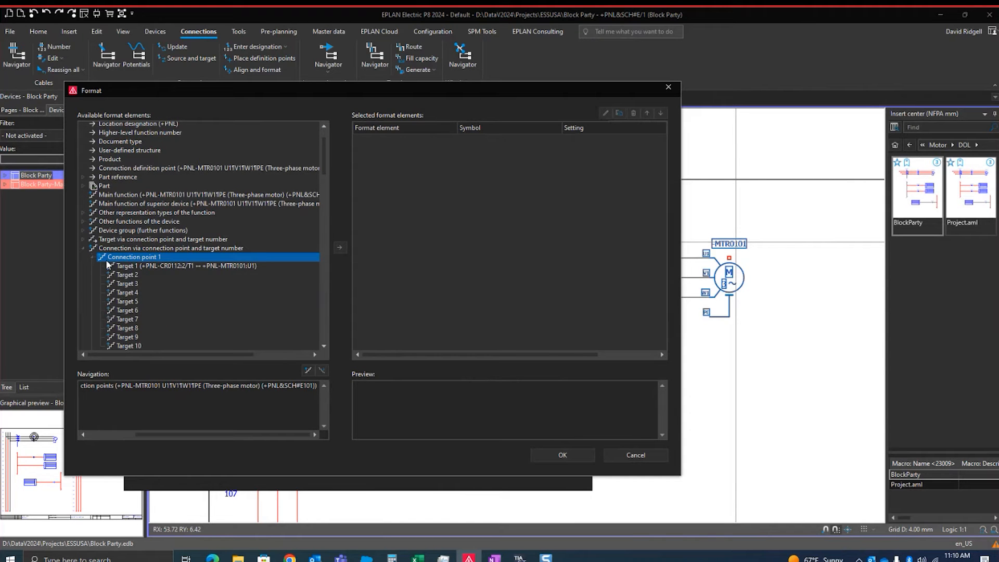
click(92, 258)
click(91, 264)
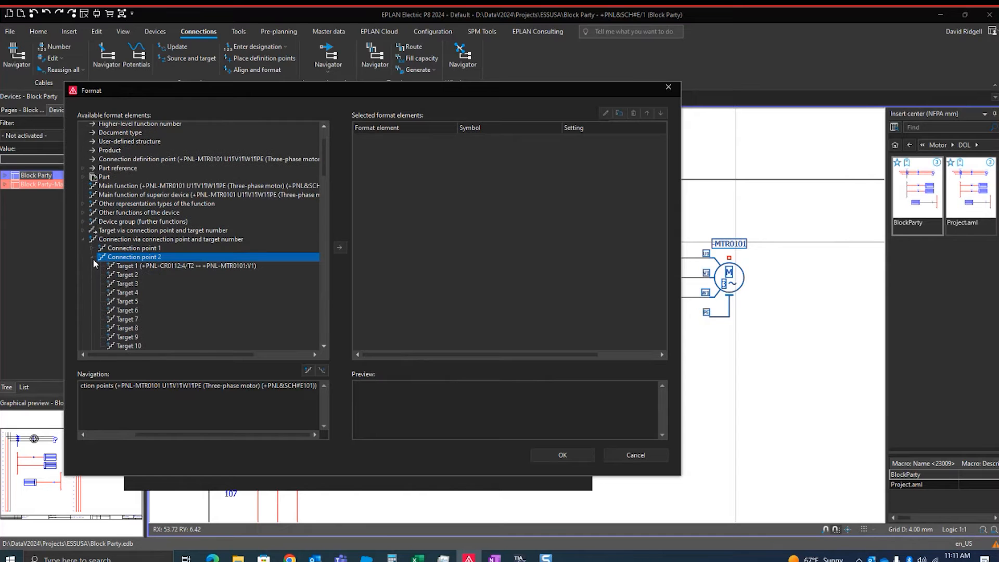
click(92, 256)
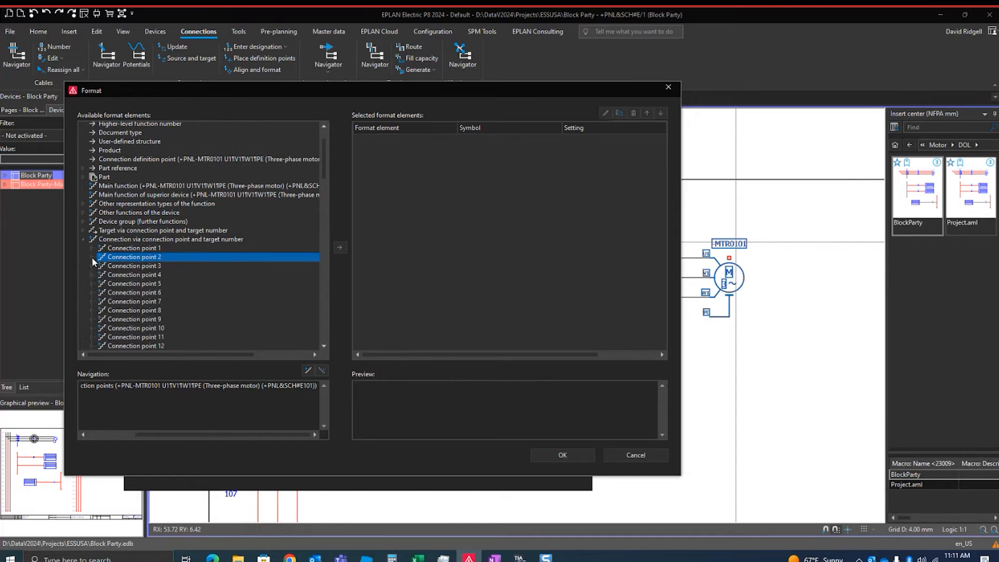
click(91, 247)
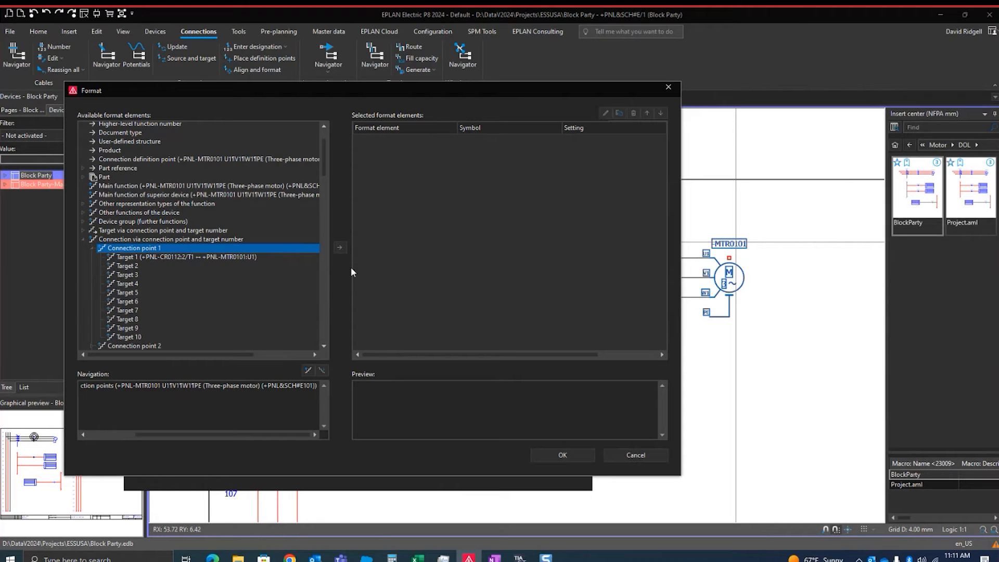
click(174, 258)
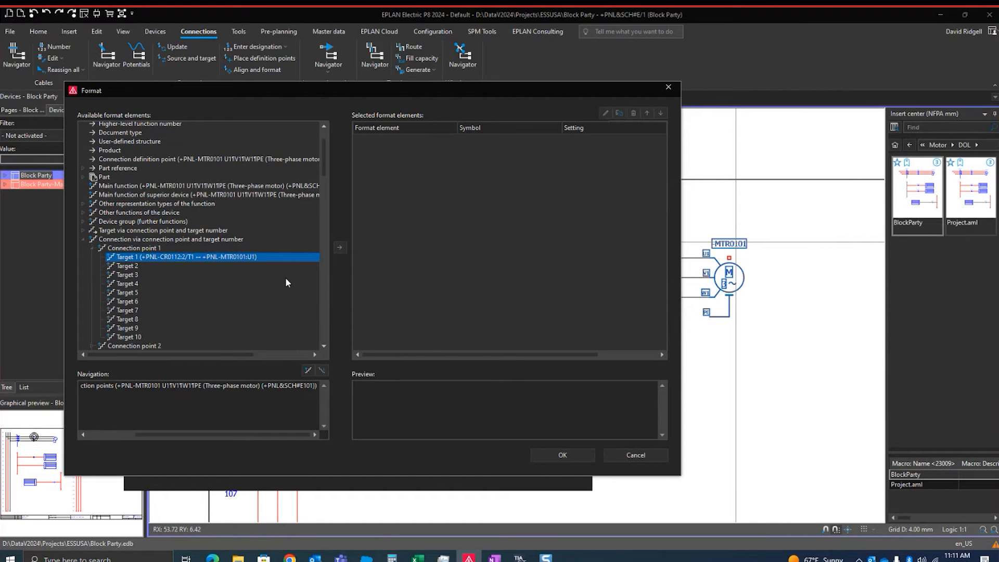
Go one level into Target 1 of connection point 1, expand Function, and select the Connection format element
click(308, 370)
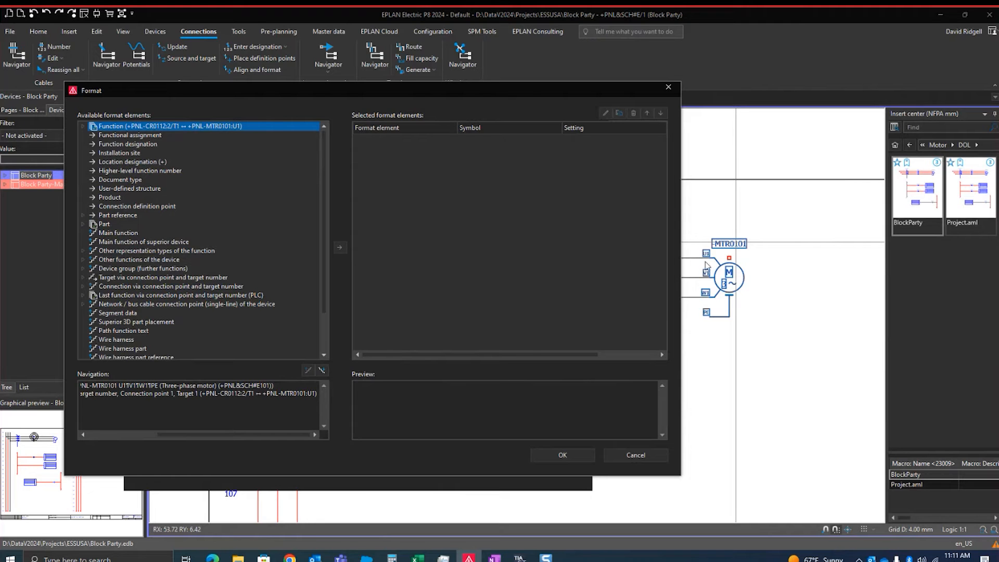
scroll(186, 204, down, 1)
scroll(173, 205, up, 1)
click(82, 126)
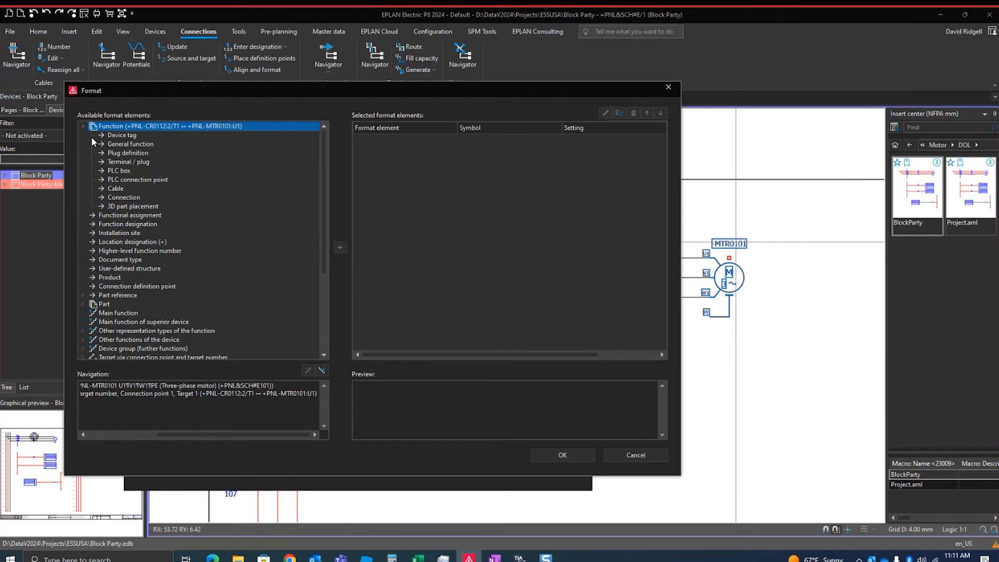
click(124, 198)
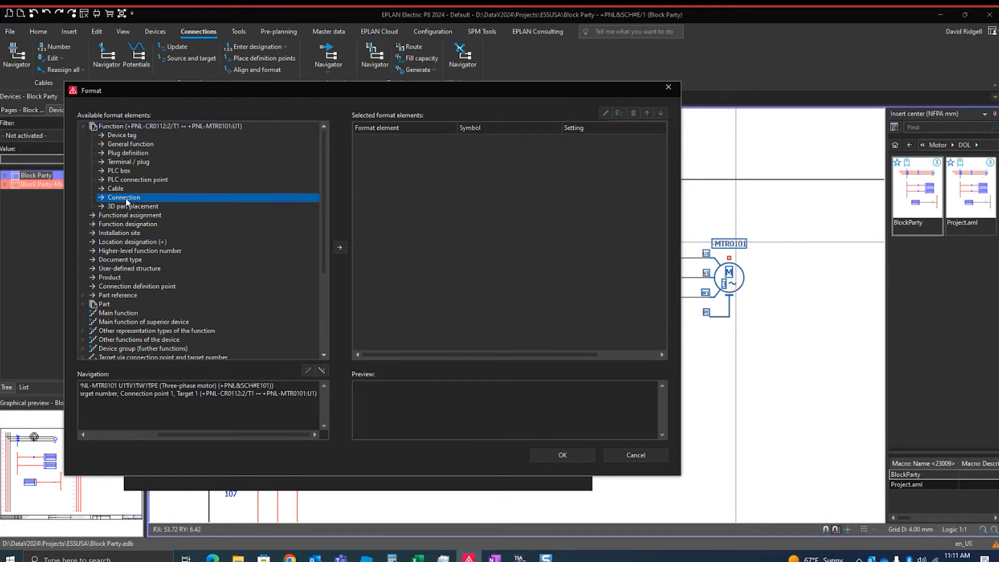
Add the connection property Name of potential <33000> to Block property: Format [1], and apply it to the motor
double_click(126, 202)
scroll(132, 188, down, 5)
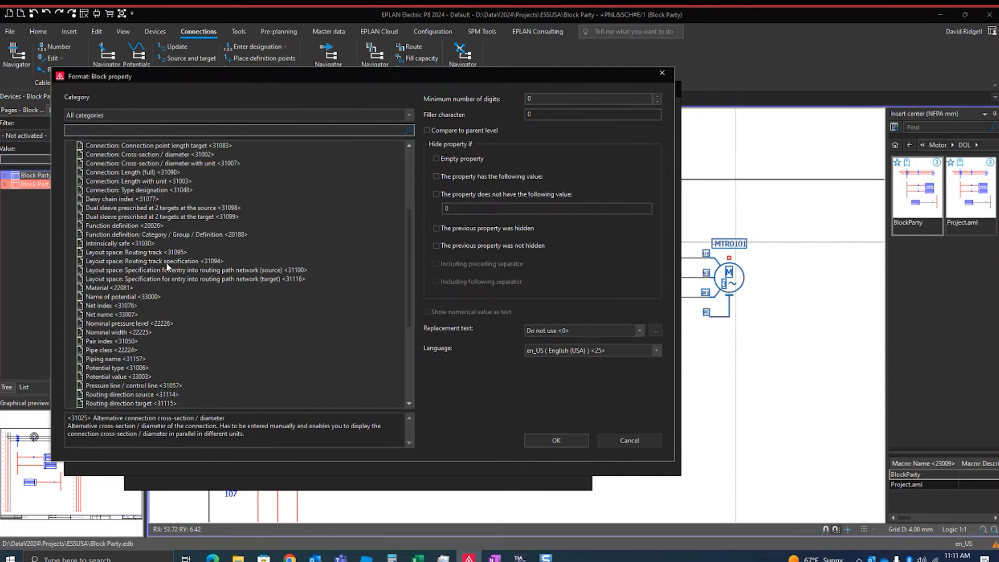
click(129, 297)
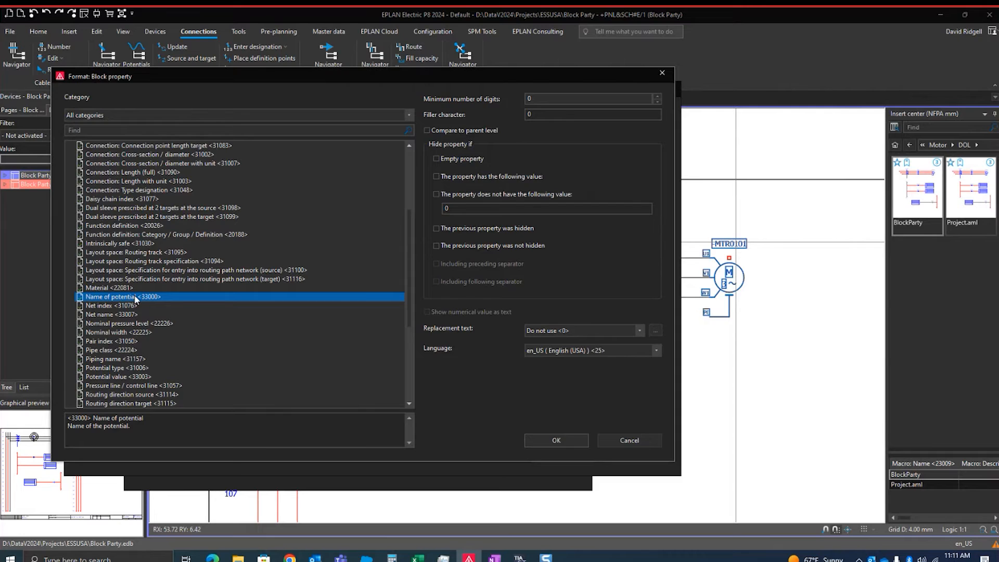
double_click(135, 297)
click(557, 452)
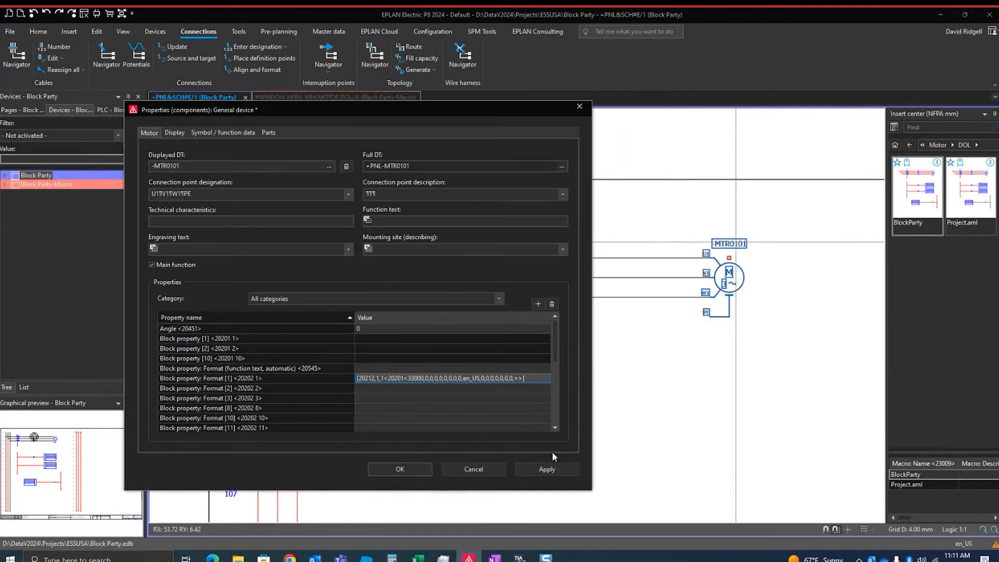
click(549, 468)
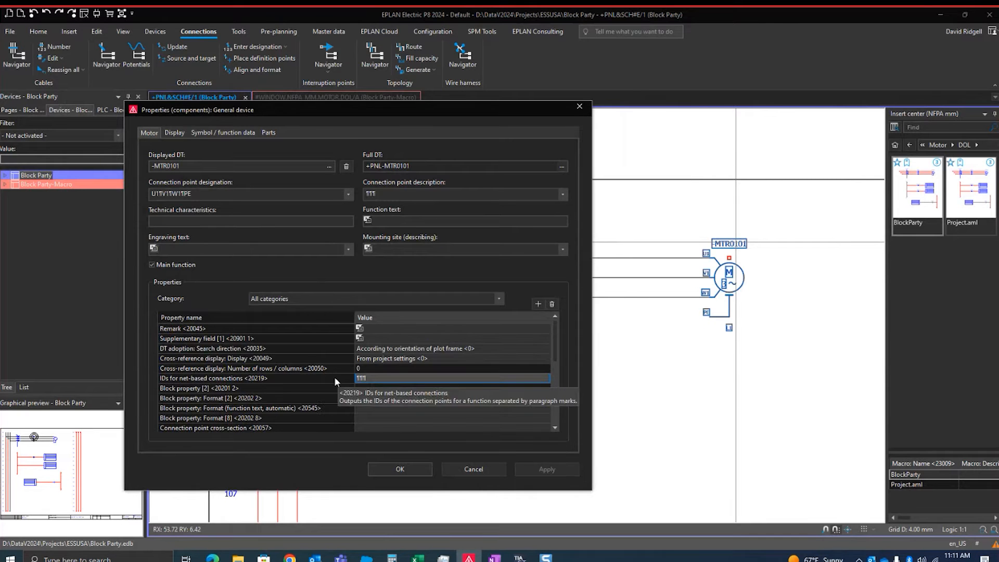
Check the value of Block property [1] and its entry in the display arrangement, and inspect its text below the motor
click(264, 318)
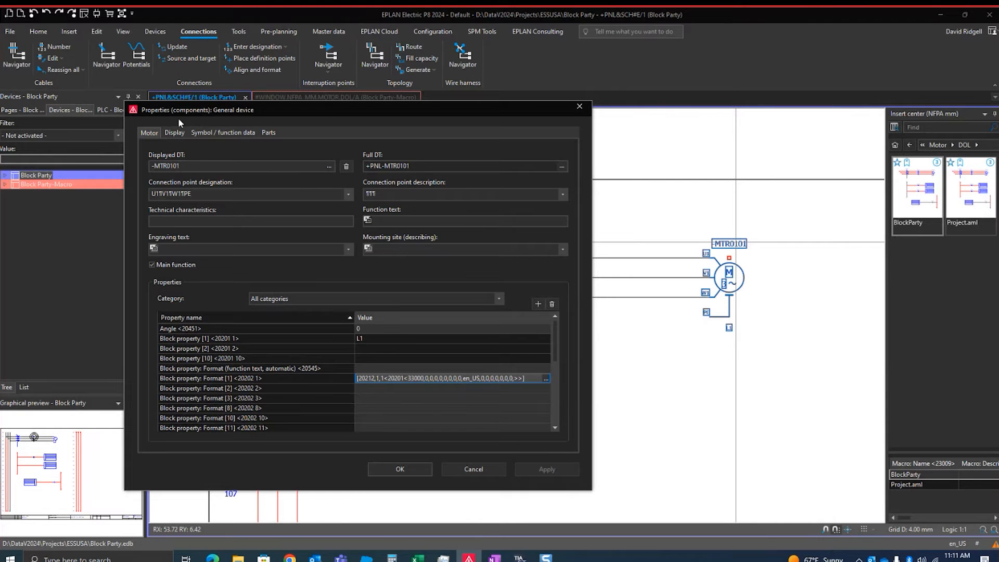
click(175, 132)
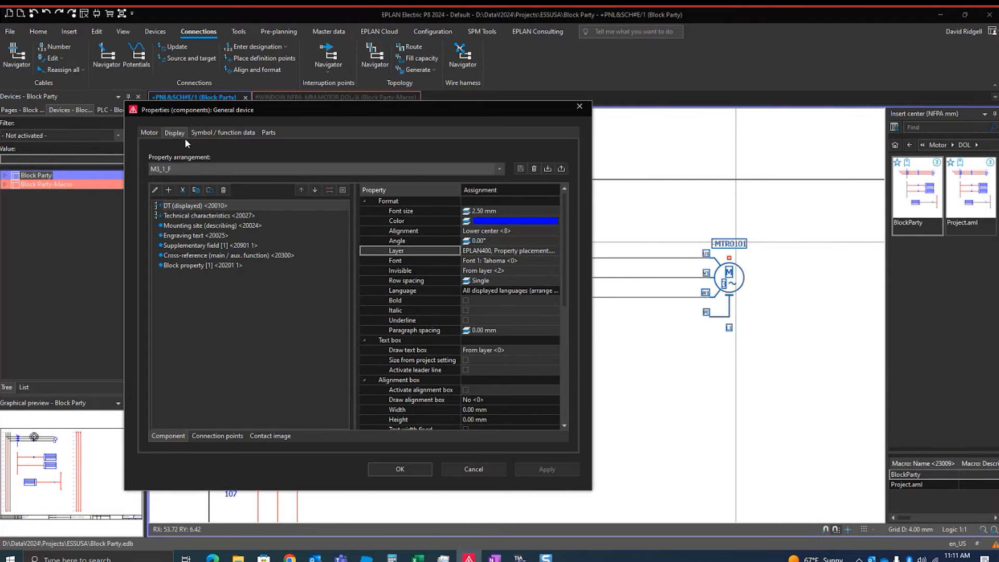
click(220, 266)
click(400, 469)
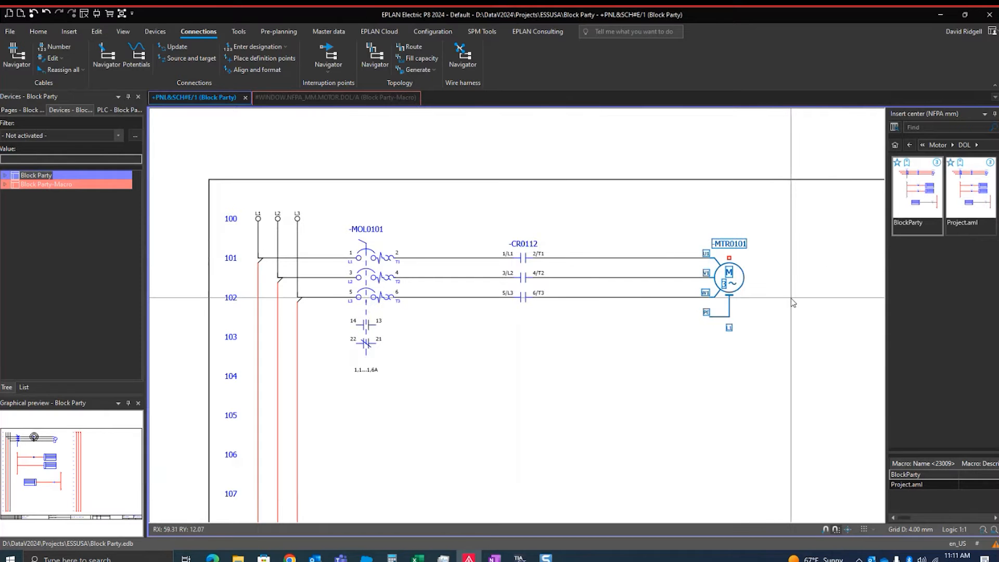
scroll(744, 338, up, 3)
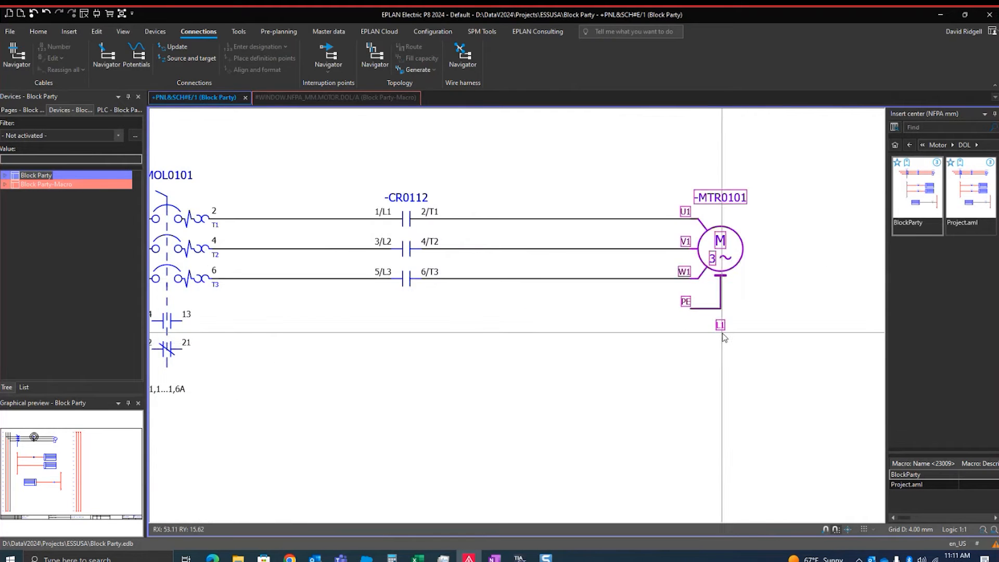
scroll(734, 348, down, 2)
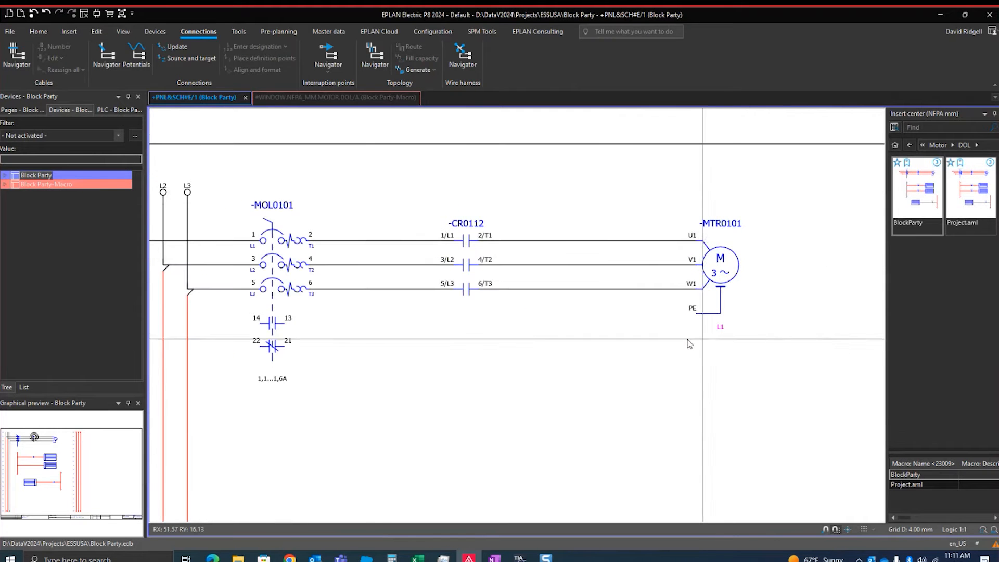
Cross the two upper connections between -CR0112 and -MTR0101 with two diagonal connection symbols, swapping U1 and V1
click(73, 30)
click(75, 57)
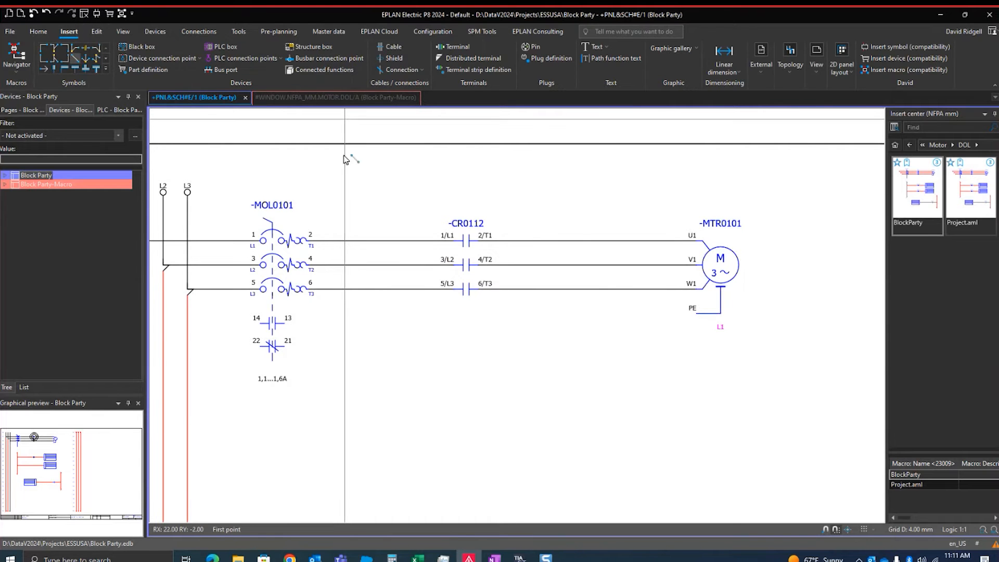
click(593, 240)
click(623, 266)
click(599, 268)
click(625, 245)
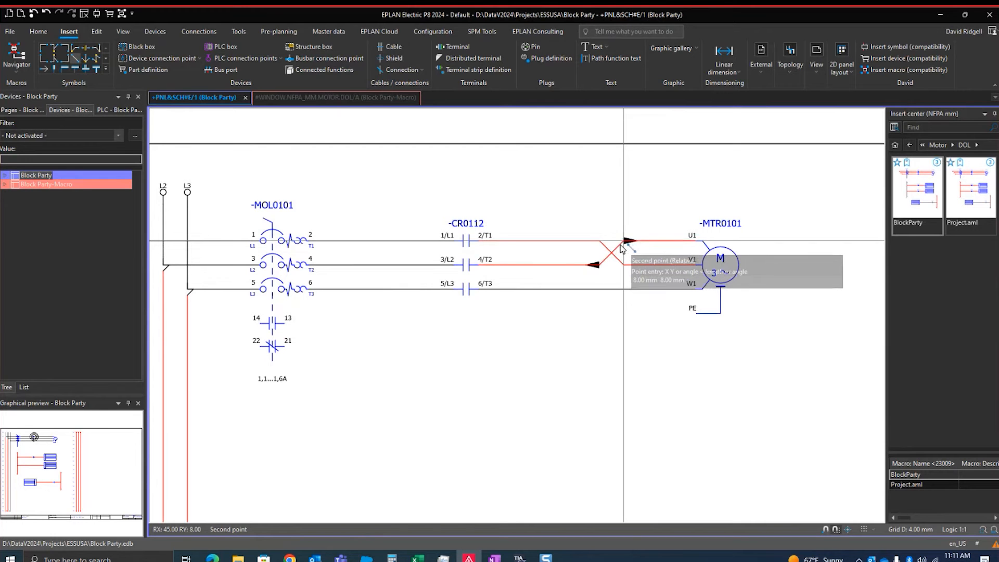
key(Escape)
Update the connections and check the potential name displayed at motor -MTR0101
click(198, 31)
click(173, 47)
scroll(722, 331, down, 1)
scroll(732, 342, up, 3)
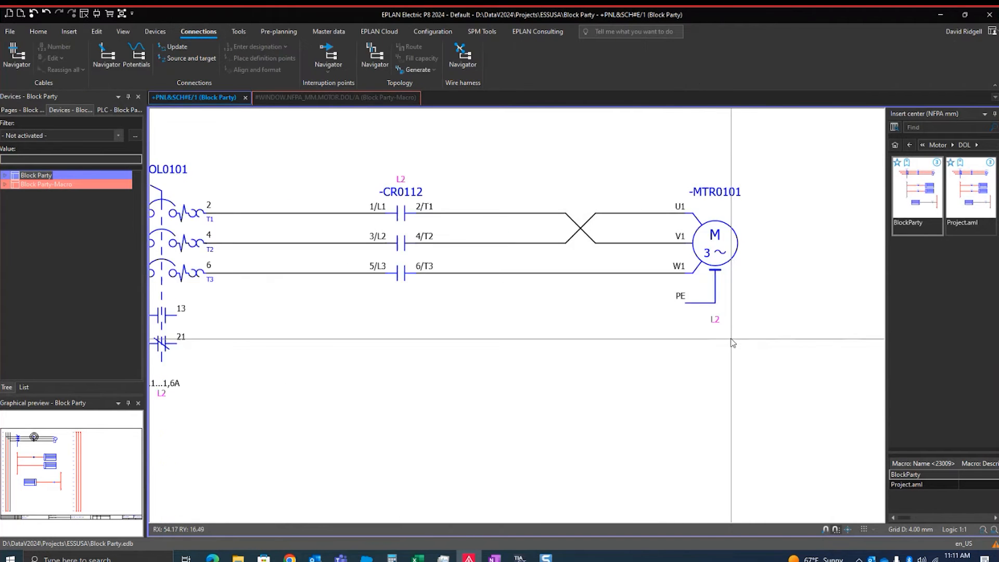
scroll(723, 335, down, 3)
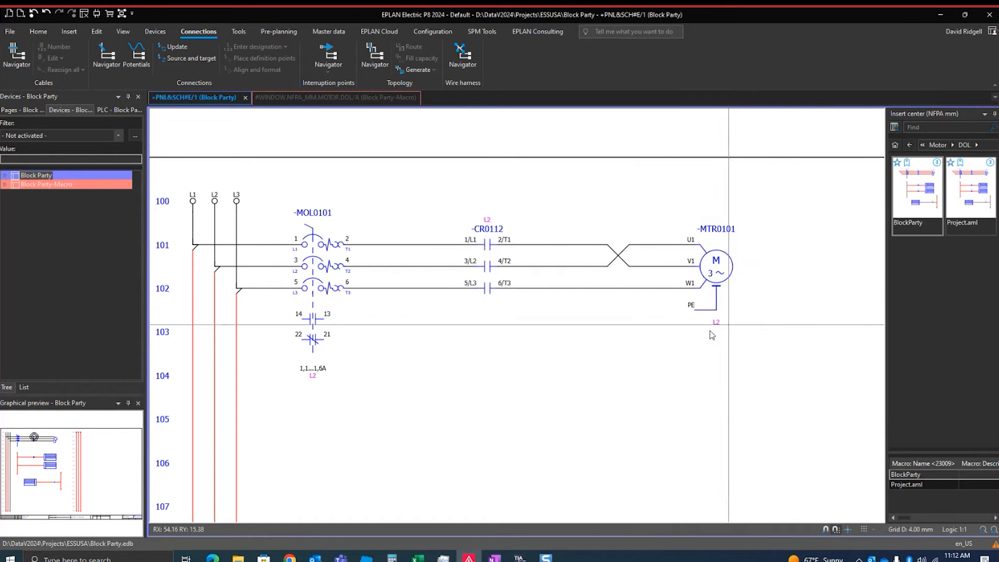
scroll(715, 331, up, 1)
scroll(757, 348, up, 1)
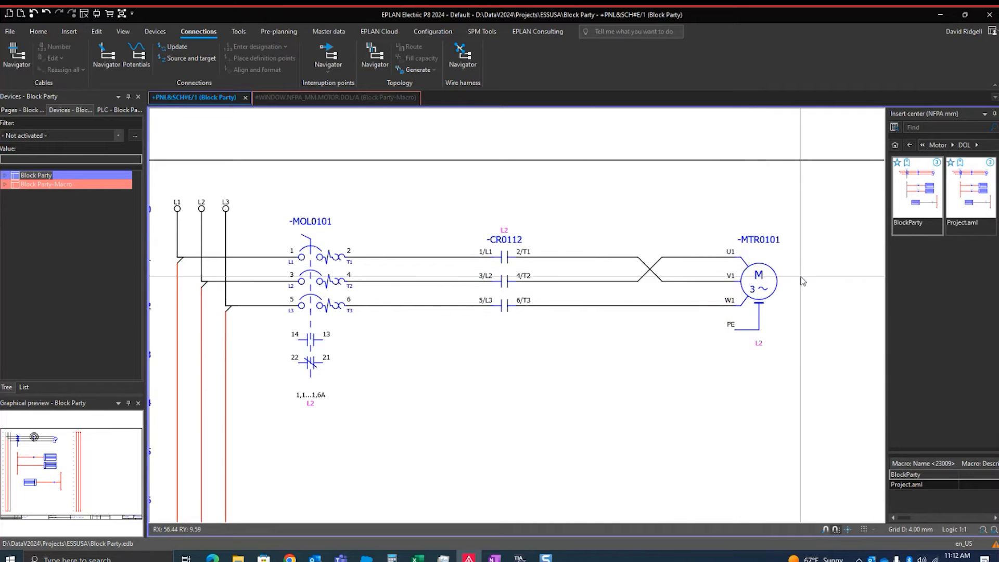
scroll(770, 325, down, 2)
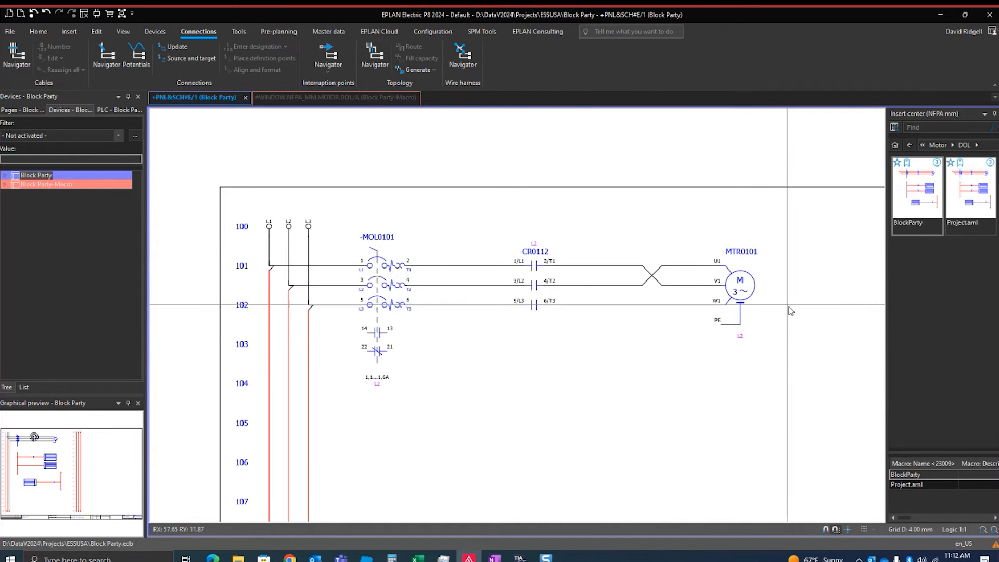
scroll(753, 388, up, 1)
Undo the crossed connections between -CR0112 and -MTR0101
key(ctrl+z)
key(ctrl+z)
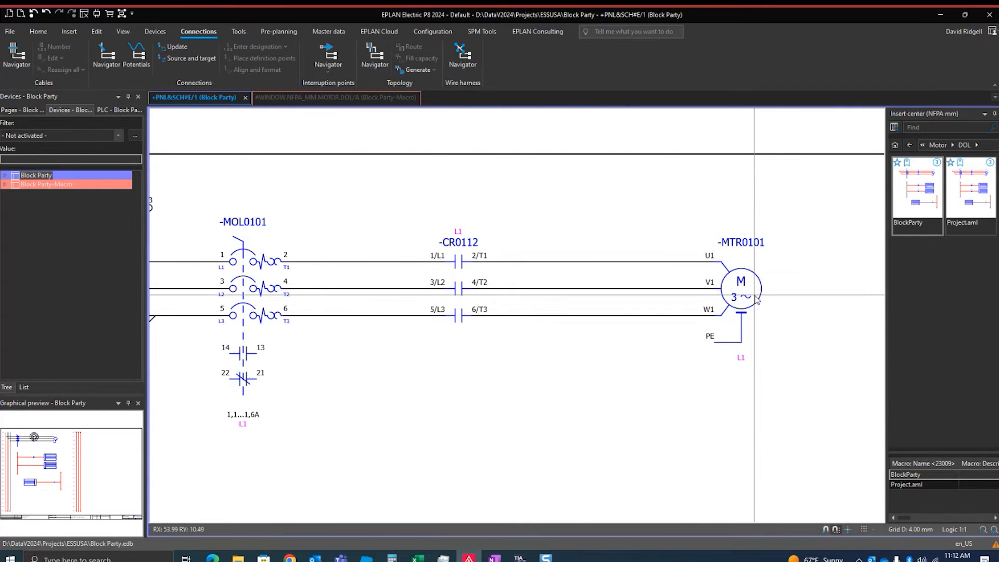
middle_drag(778, 312, 739, 322)
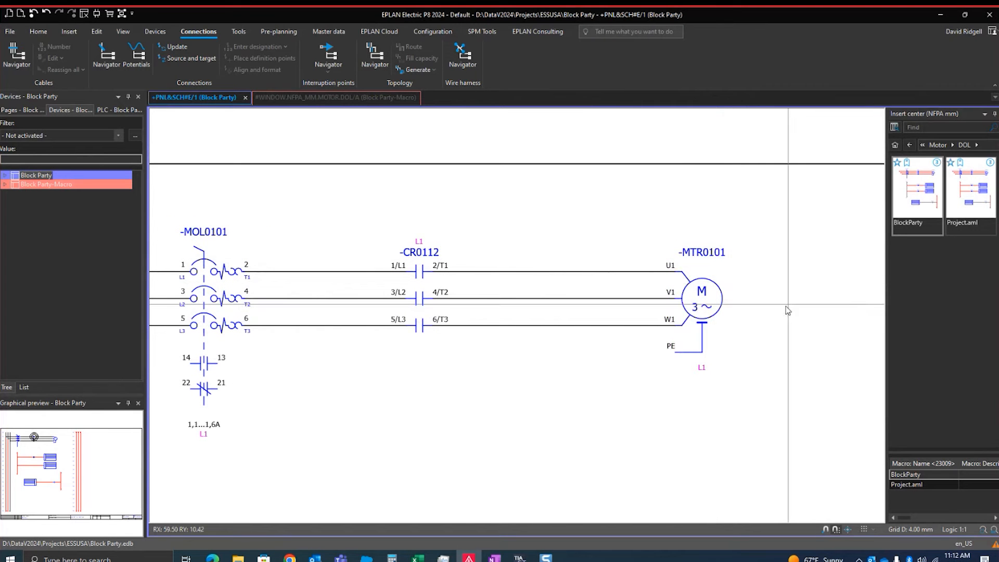
Reopen the properties of motor -MTR0101 and sort its property list by name to find the block property formats
double_click(699, 248)
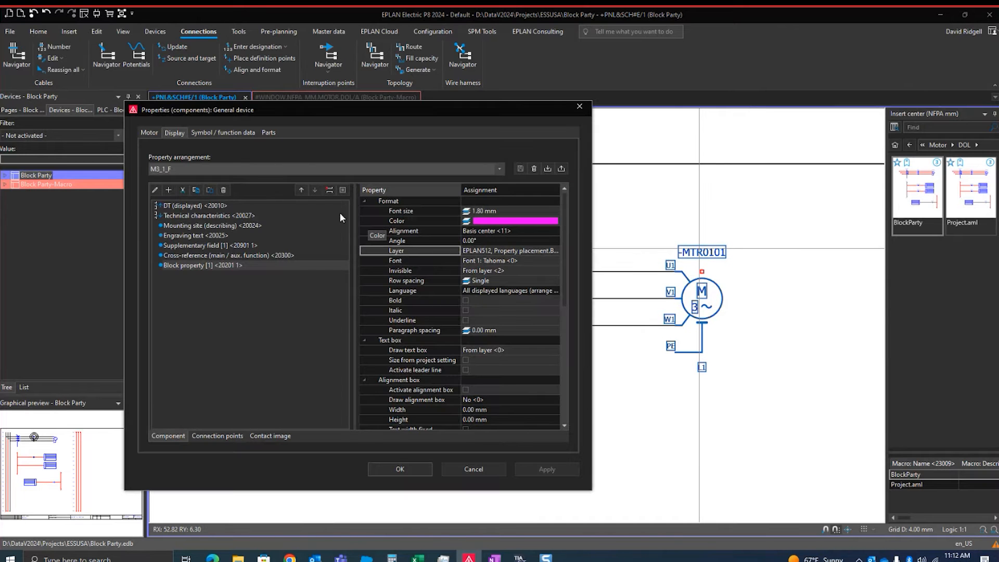
click(148, 132)
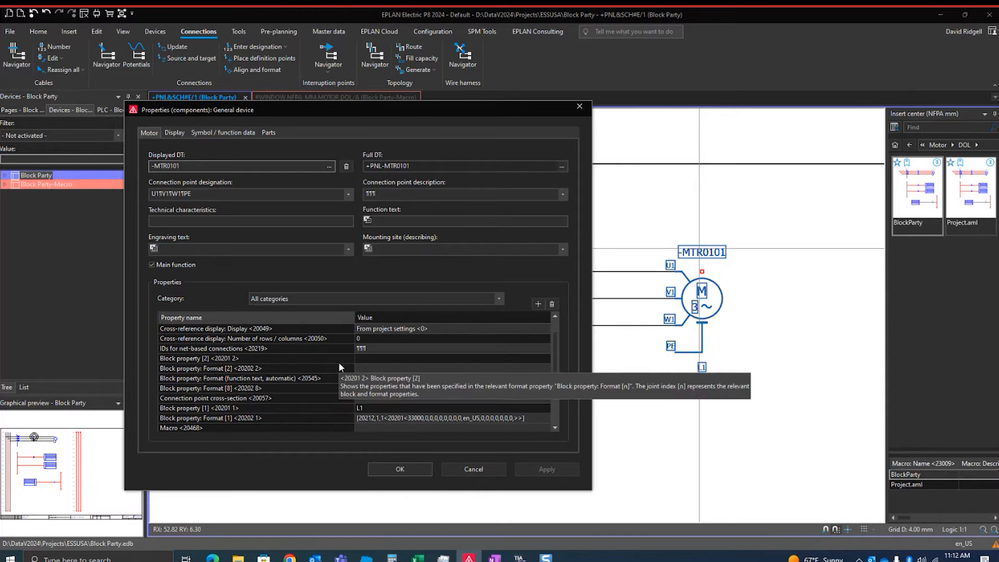
click(288, 389)
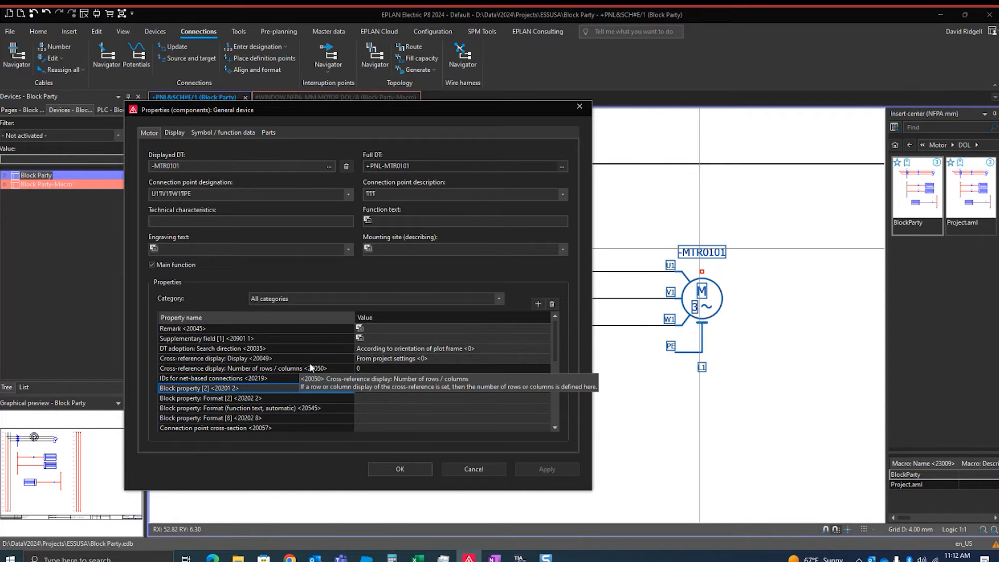
click(337, 394)
scroll(398, 388, down, 2)
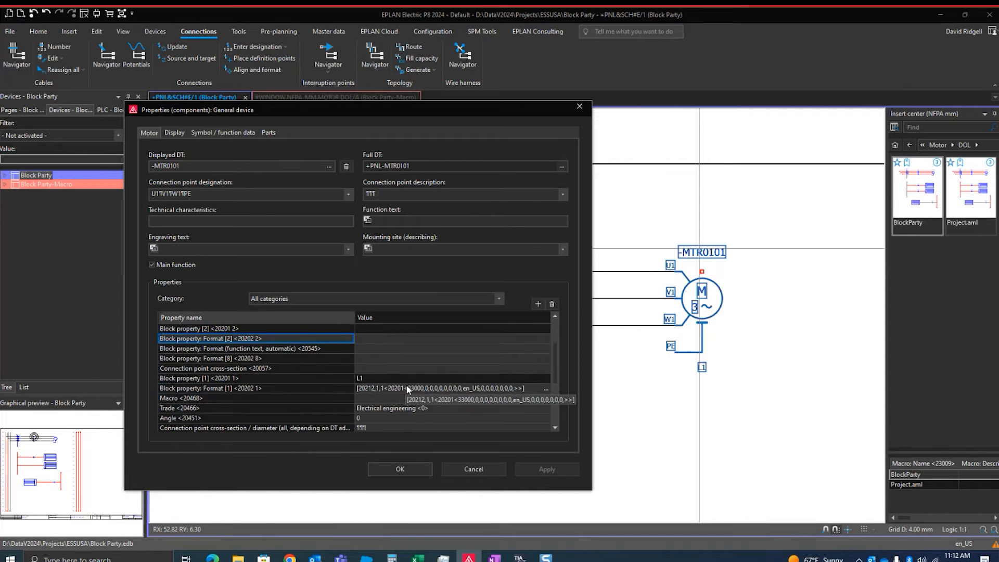
click(307, 319)
scroll(406, 385, up, 2)
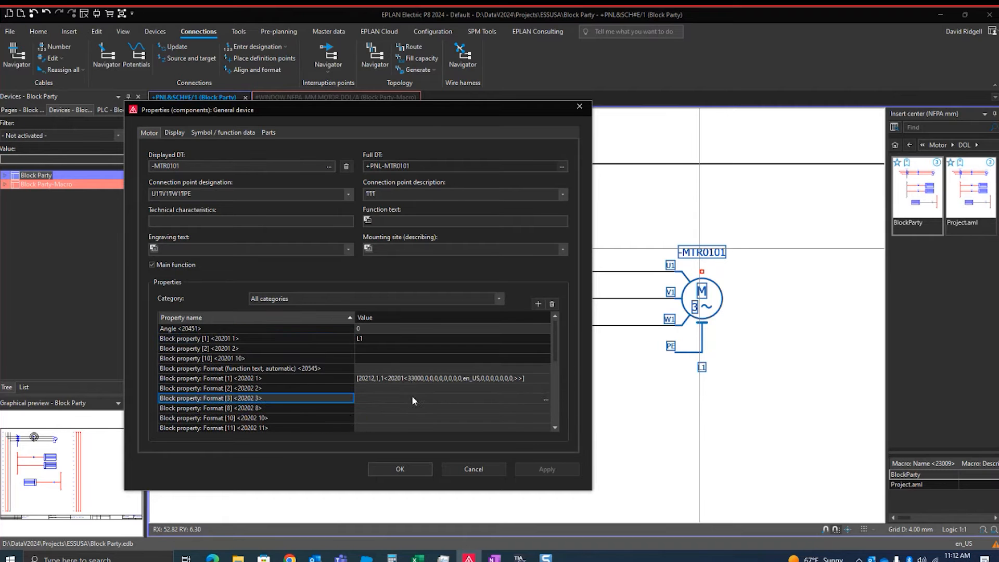
Copy the format string of Block property: Format [1] into Block property: Format [2]
click(443, 219)
click(439, 380)
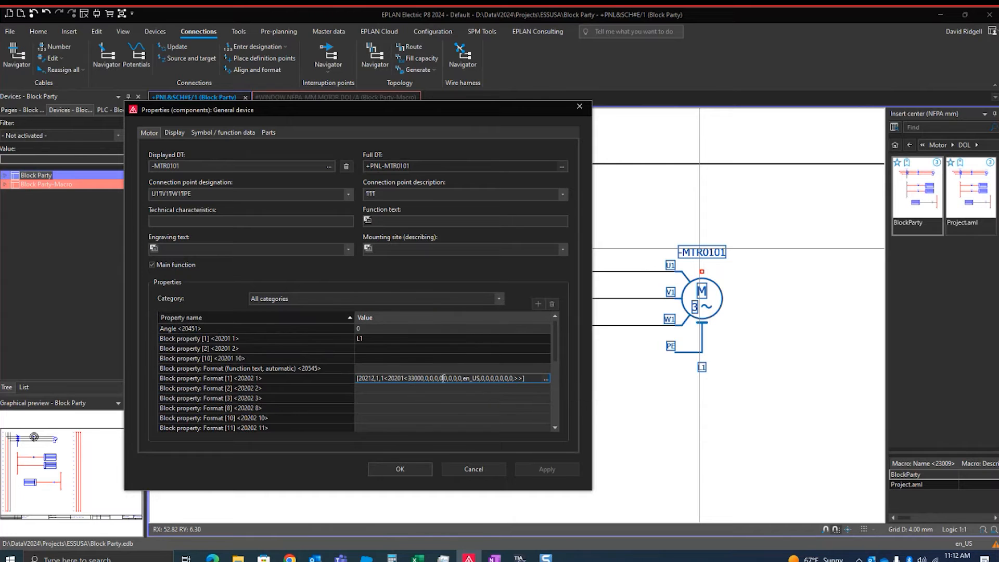
click(517, 378)
drag(525, 378, 319, 384)
click(384, 387)
text([20212,1,1<20201<33000,0,0,0,0,0,0,0,0,en_US,0,0,0,0,0,0,0,>>])
click(424, 379)
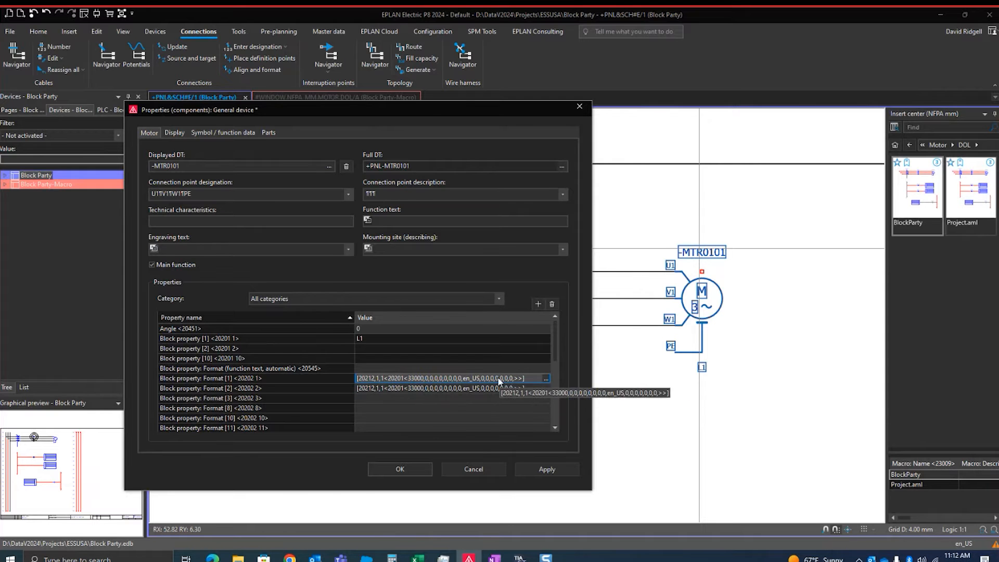
Edit the Name of potential element in Block property: Format [1], set its replacement text to Use local table <10001>, and open that table
click(545, 378)
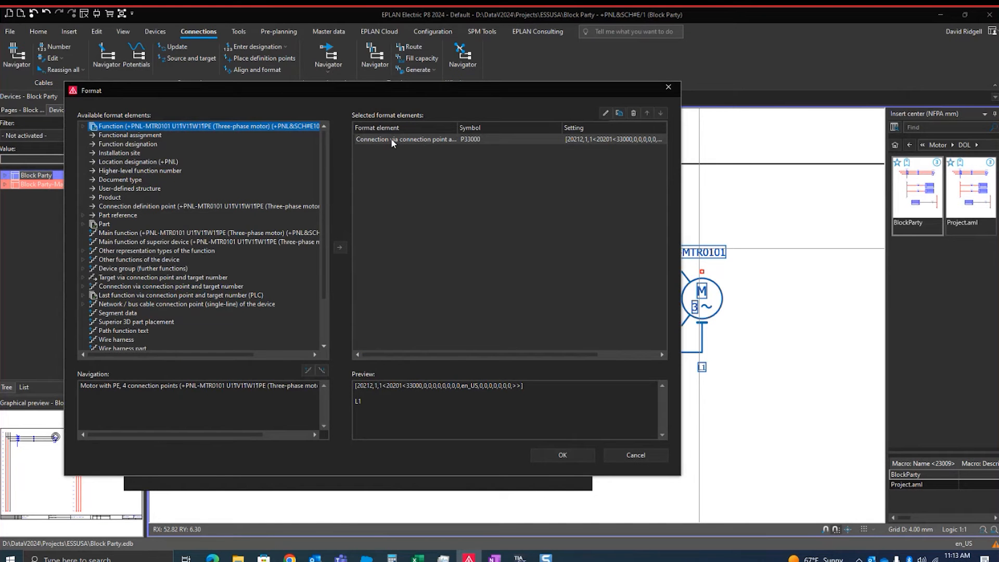
double_click(392, 138)
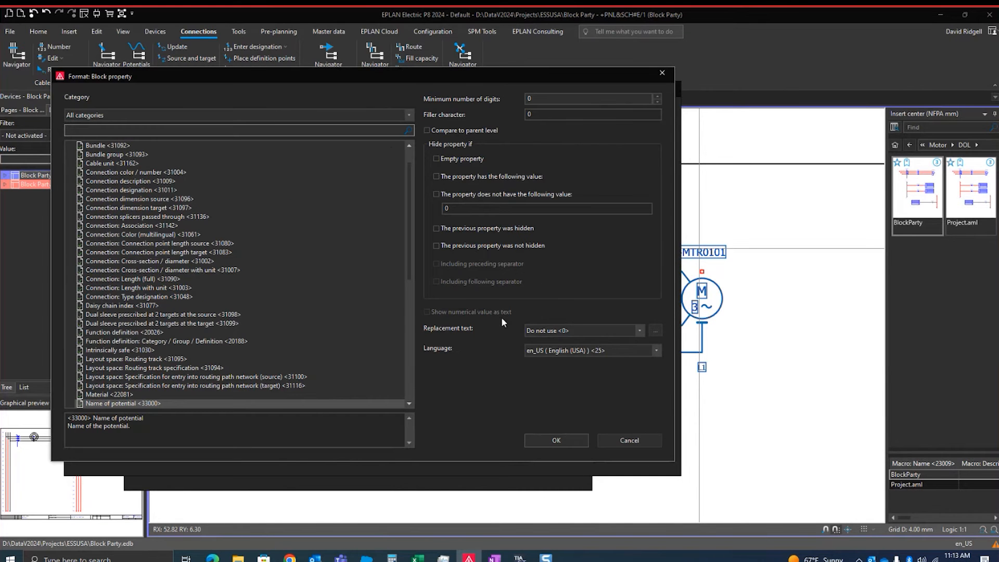
click(637, 331)
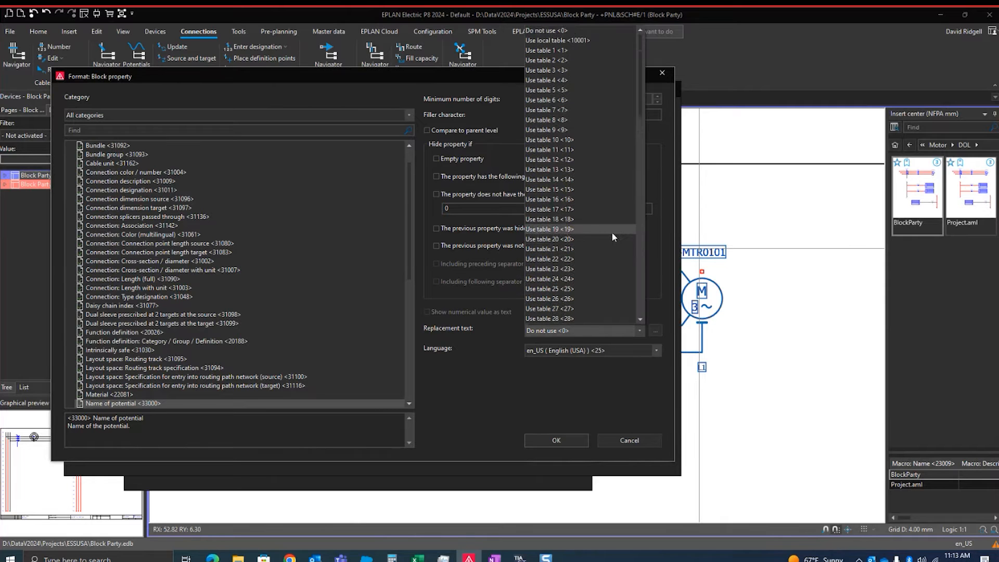
scroll(619, 245, down, 4)
scroll(640, 124, down, 1)
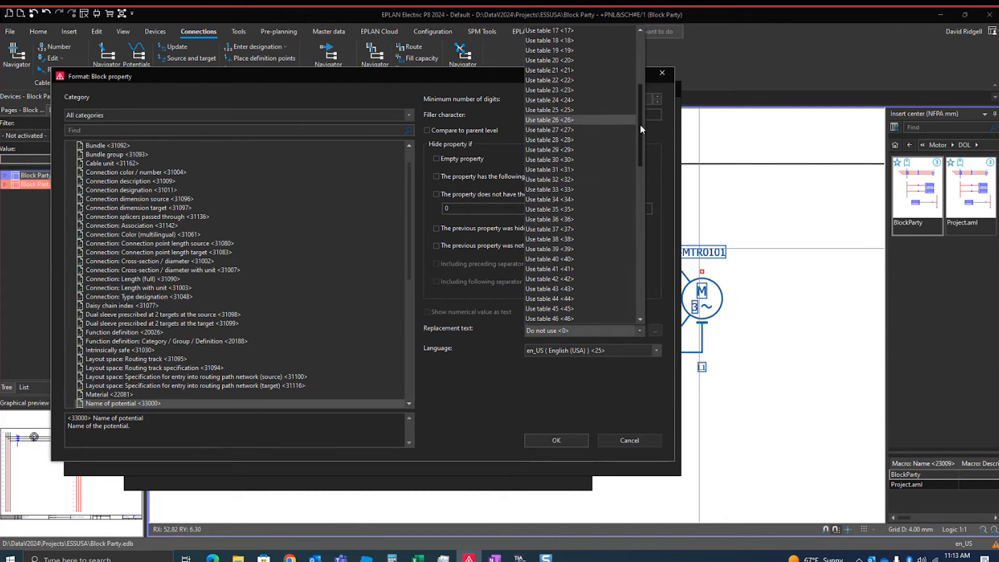
scroll(640, 127, down, 7)
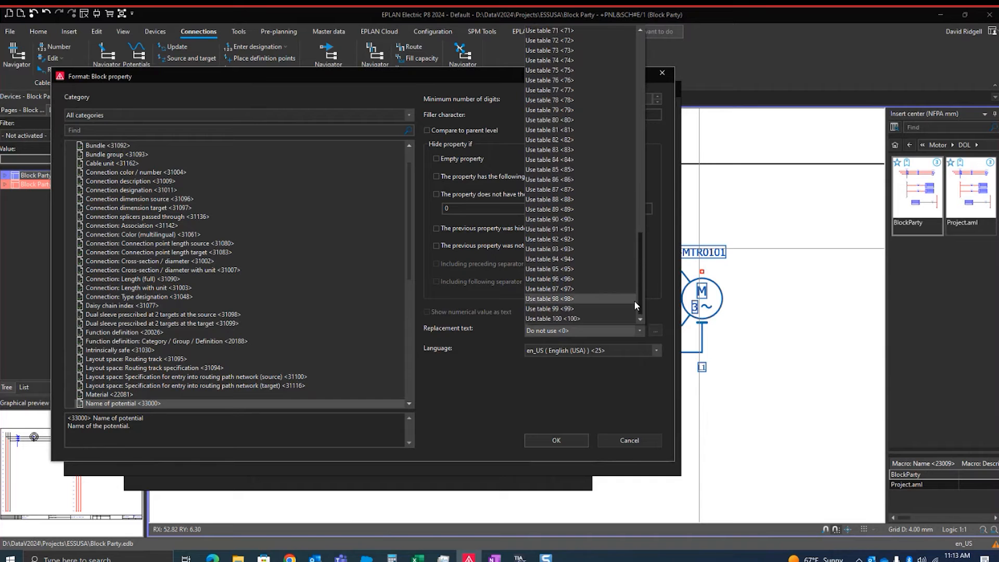
scroll(632, 102, up, 13)
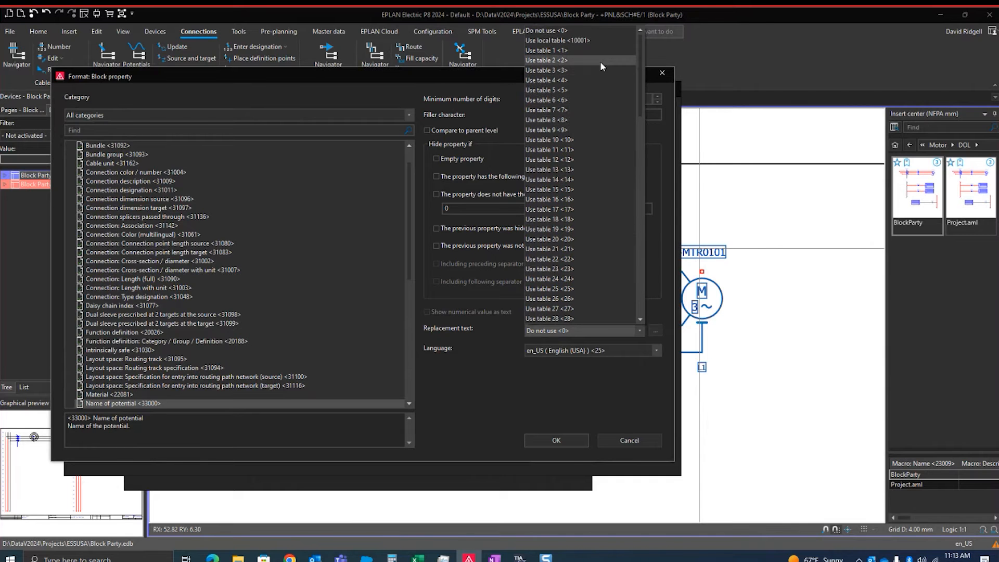
click(580, 40)
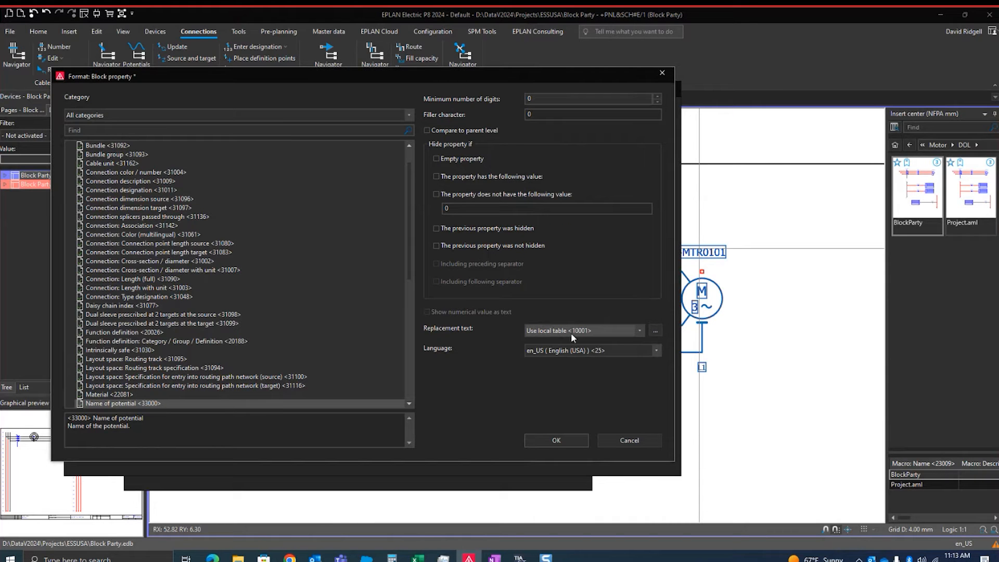
click(655, 331)
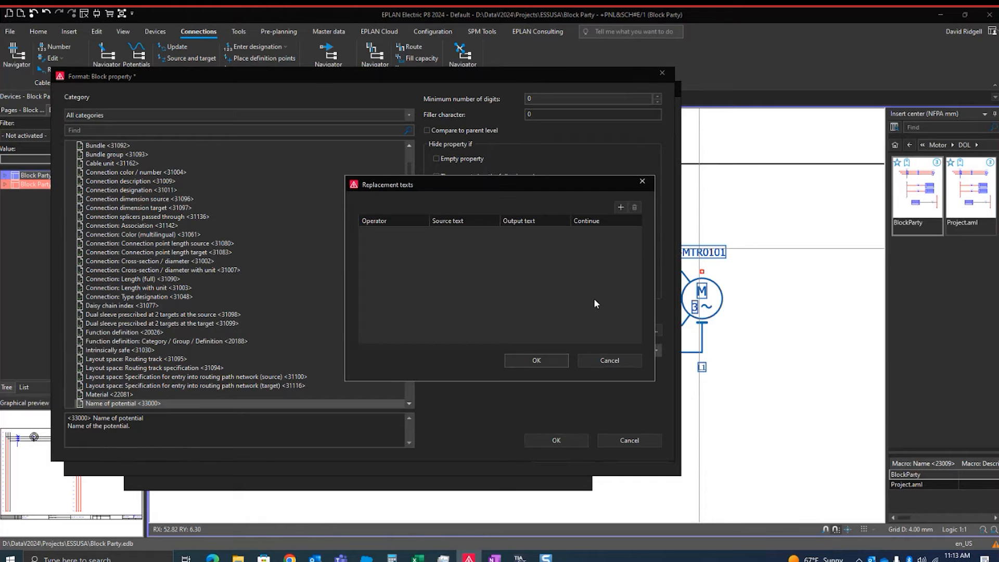
Add a row to the replacement texts table that outputs Forward for the source text L1
click(620, 208)
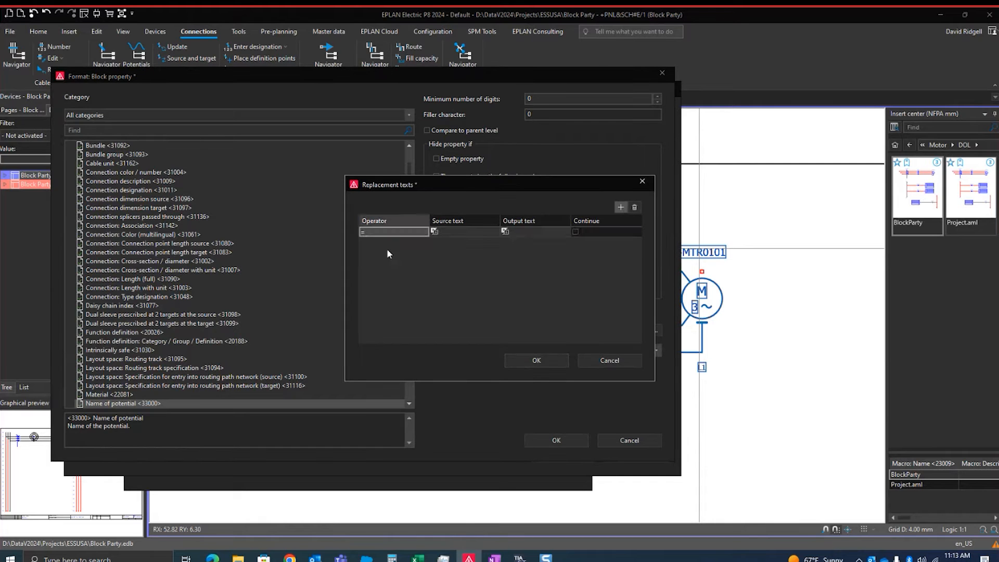
click(462, 232)
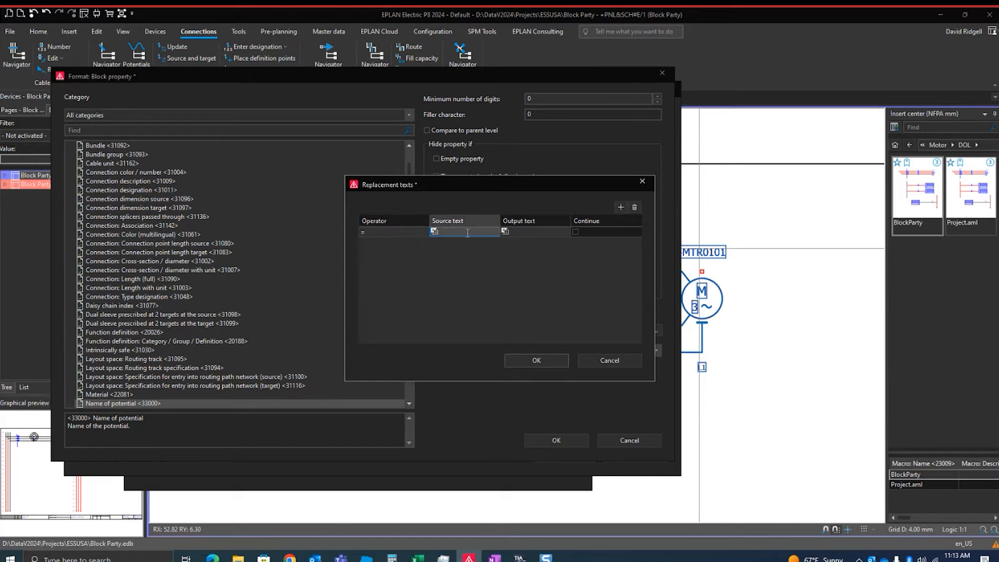
text(L1)
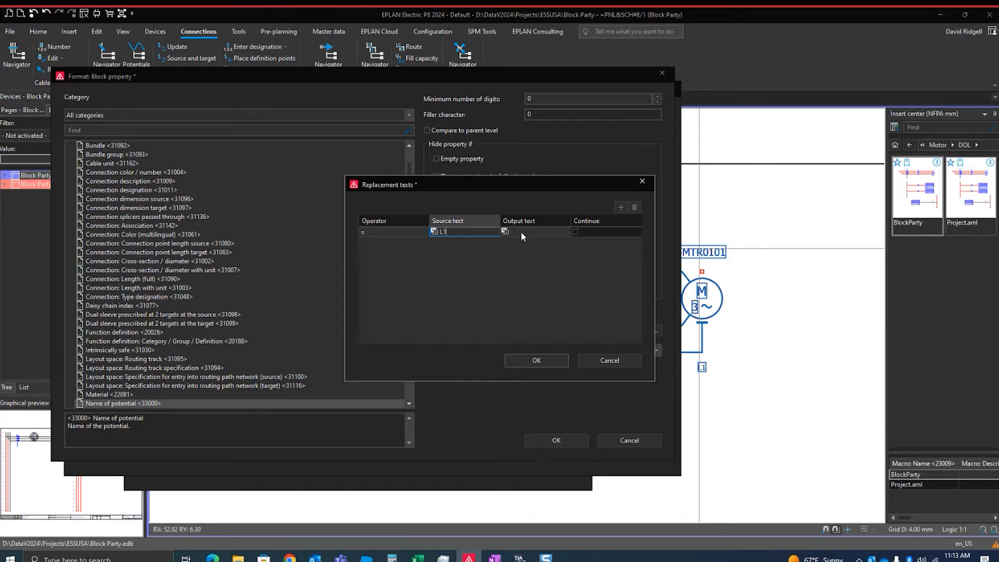
click(534, 233)
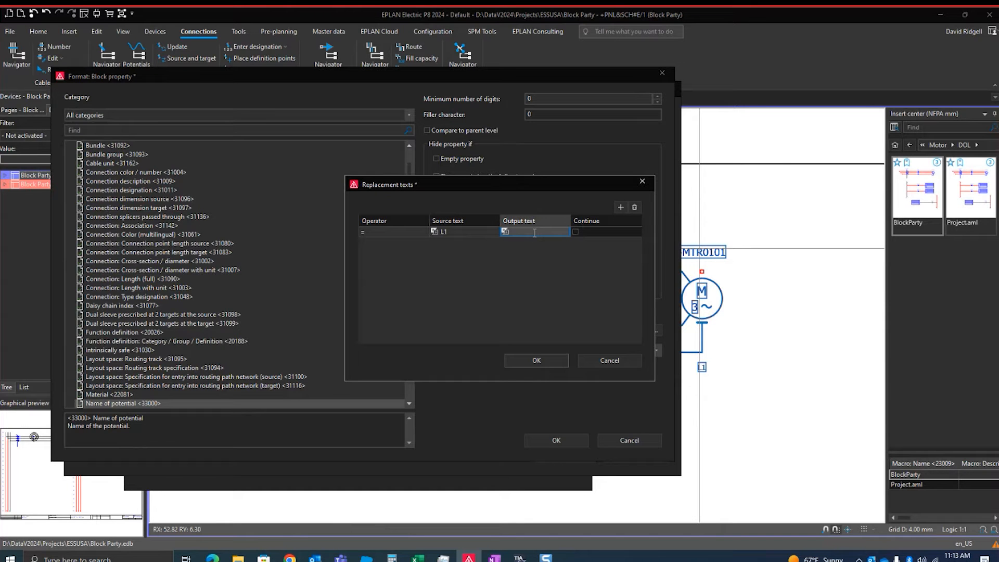
text(Forward)
key(Return)
Add a second replacement row that outputs Reverse for source text L2, and accept the format and the motor's properties
click(621, 207)
click(459, 241)
text(L2)
click(534, 245)
text(Reverse)
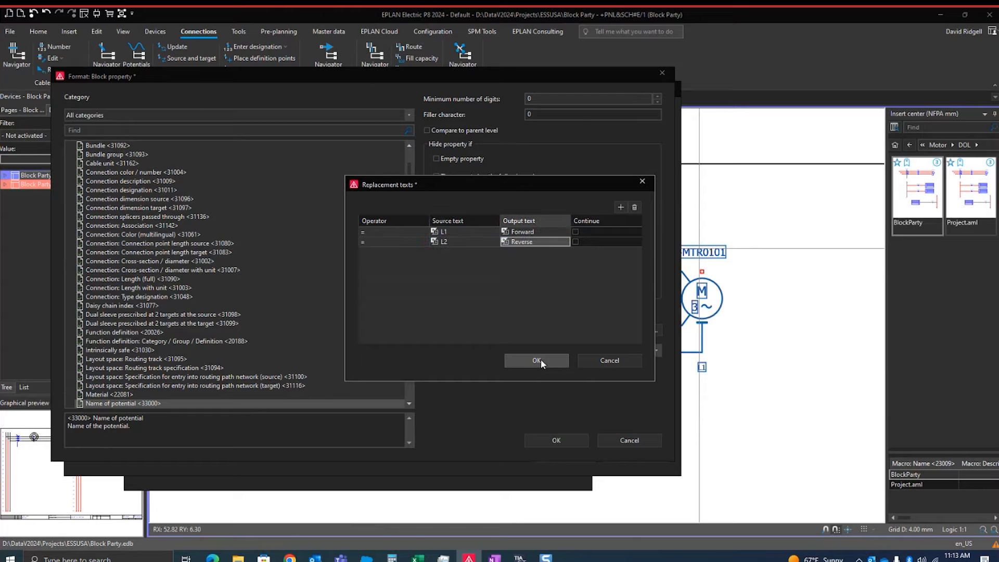
click(541, 359)
click(542, 443)
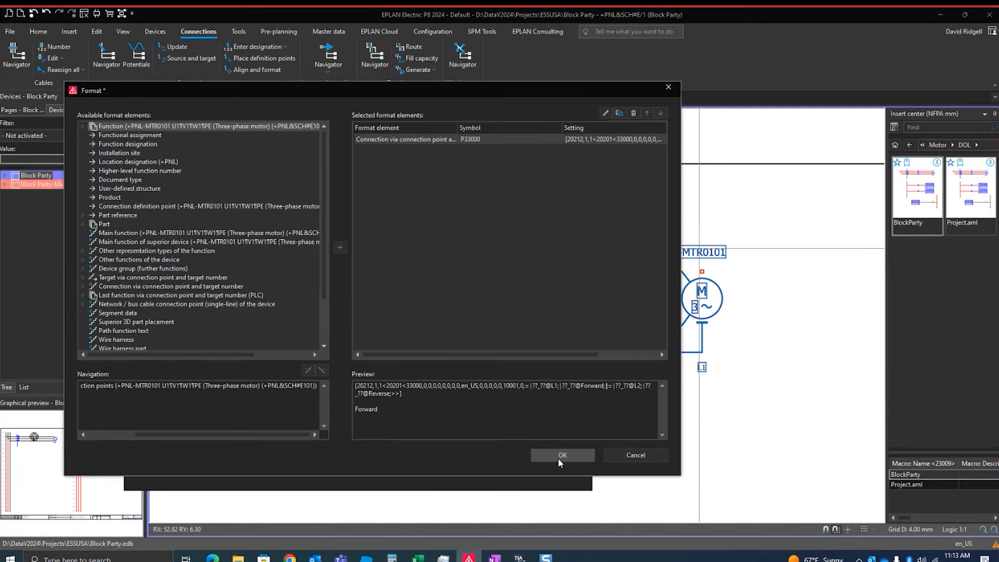
click(558, 458)
click(419, 468)
click(782, 366)
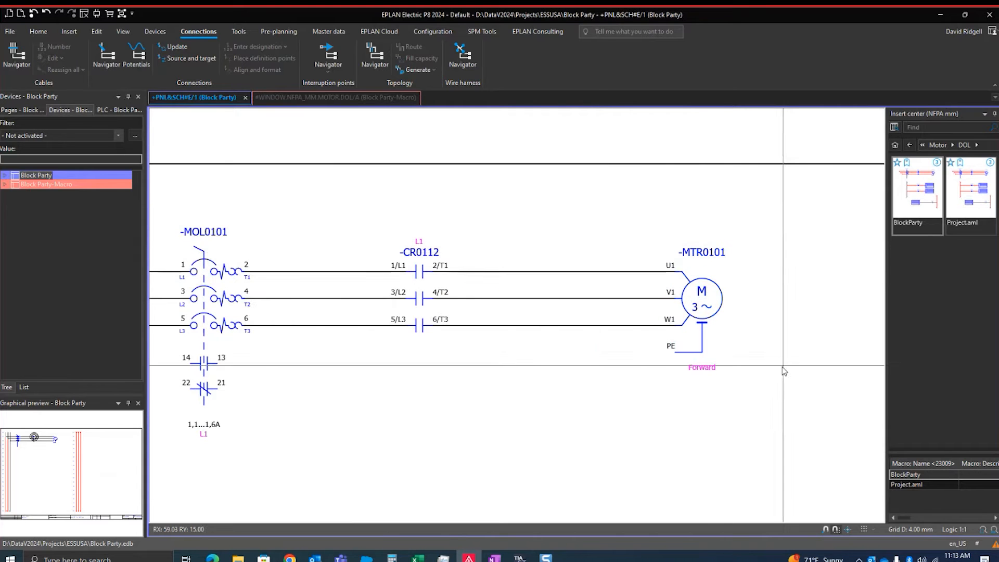
Insert two diagonal connections that cross the upper two lines between -CR0112 and the U1 and V1 terminals of -MTR0101
click(70, 32)
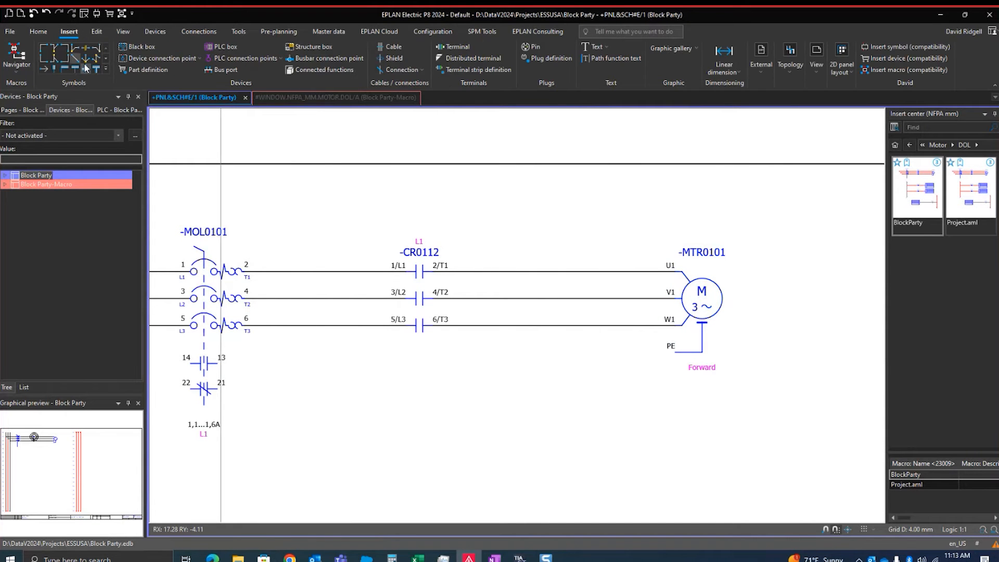
click(75, 56)
click(527, 272)
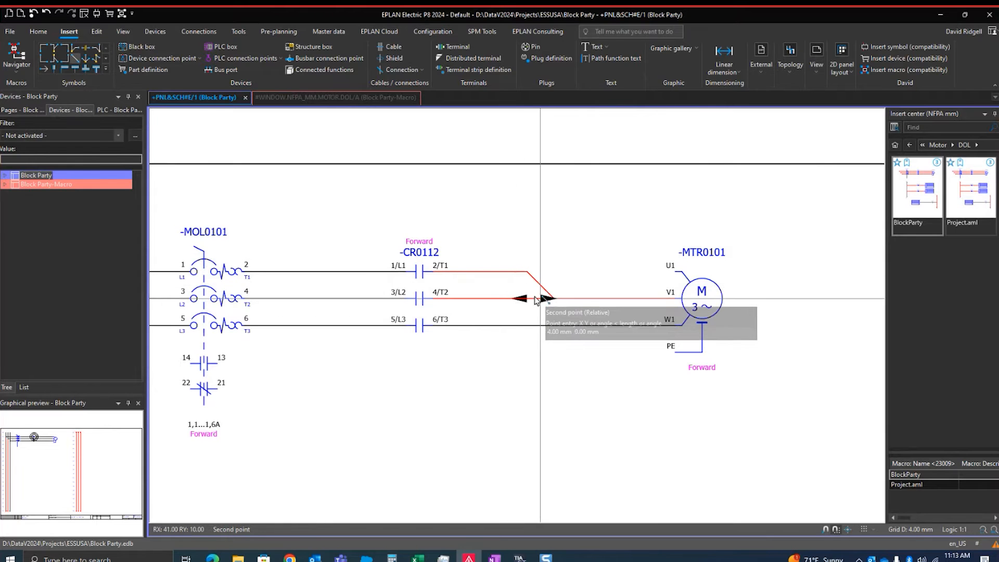
click(530, 302)
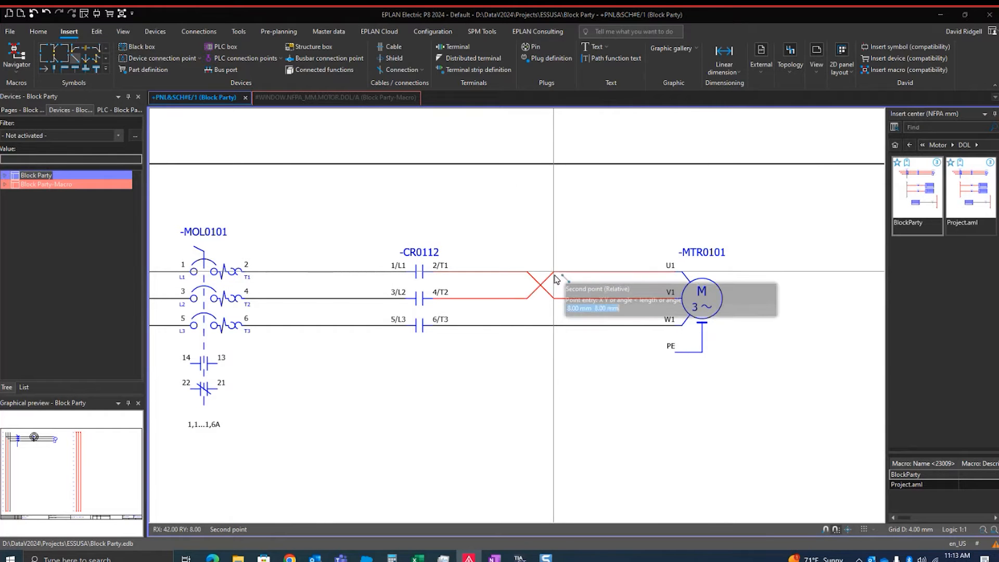
click(555, 272)
Update the connections of the schematic so the block properties reflect the crossed lines
click(207, 33)
click(175, 46)
scroll(741, 384, down, 1)
scroll(741, 384, up, 2)
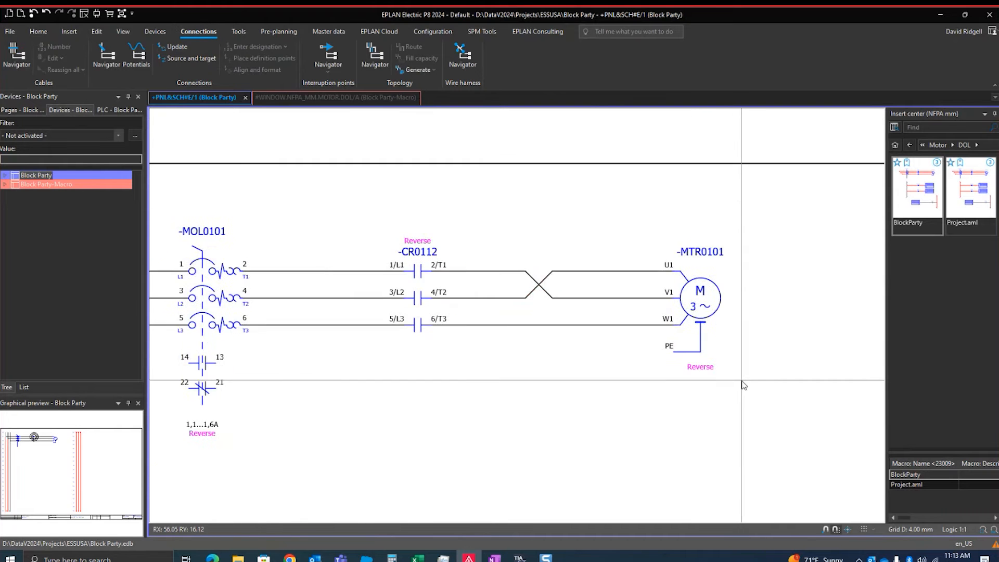
scroll(711, 376, down, 1)
scroll(716, 361, up, 1)
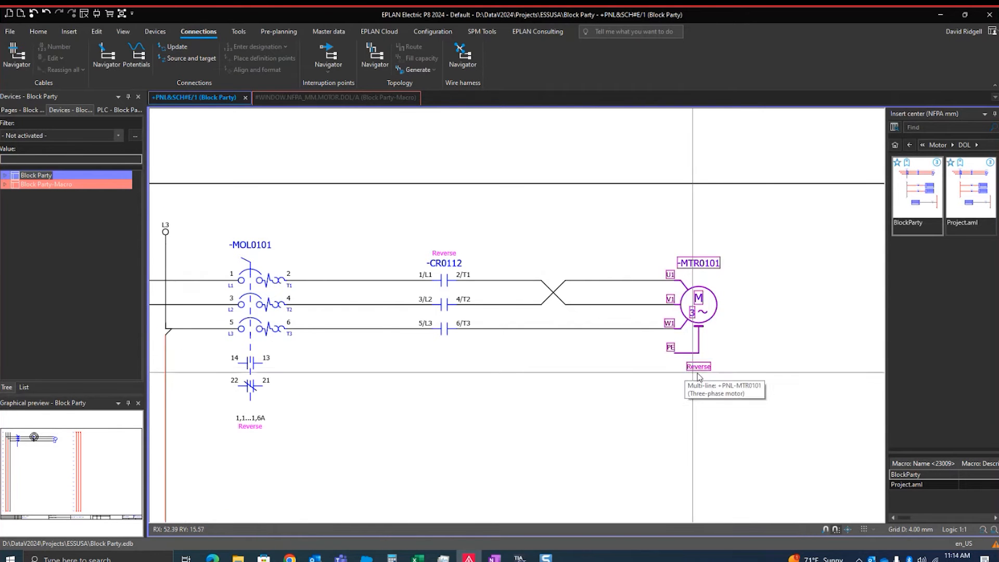
Open the properties of motor -MTR0101 and set its function text to Infeed conveyor
double_click(705, 264)
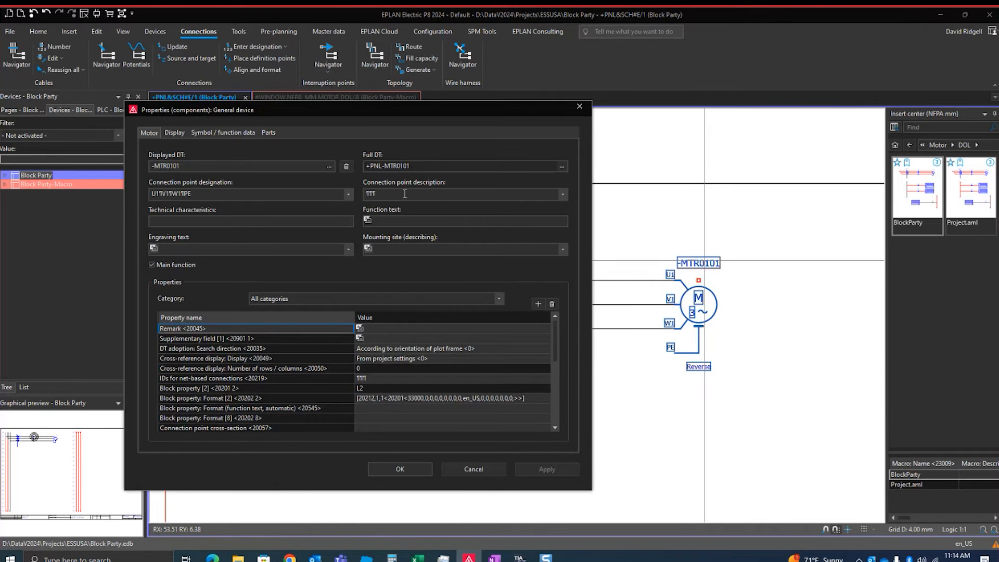
click(408, 224)
text(Infeed conveyor)
click(547, 468)
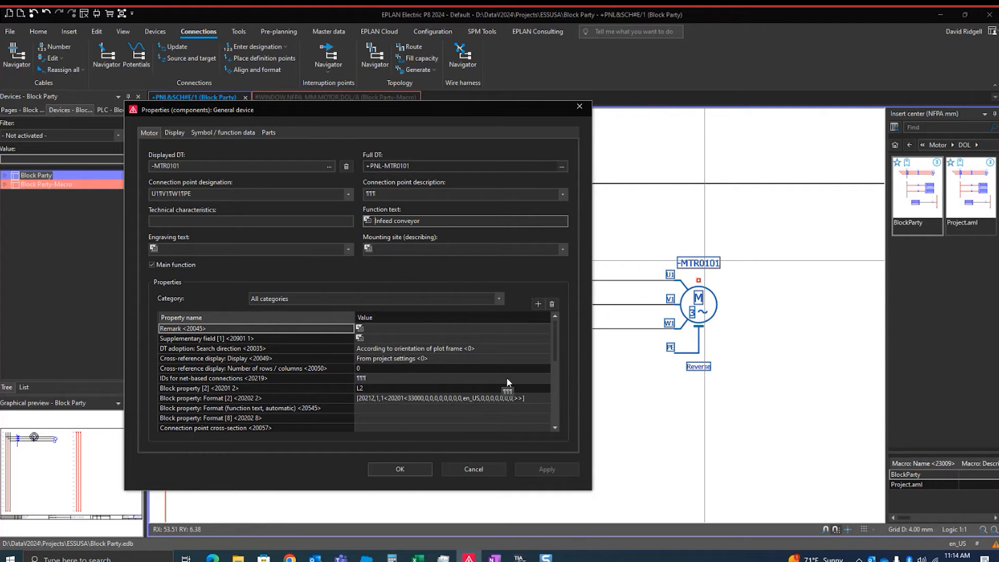
Sort the motor's property list by name and replace the string in Block property: Format [2] with the one from Format [1]
click(317, 317)
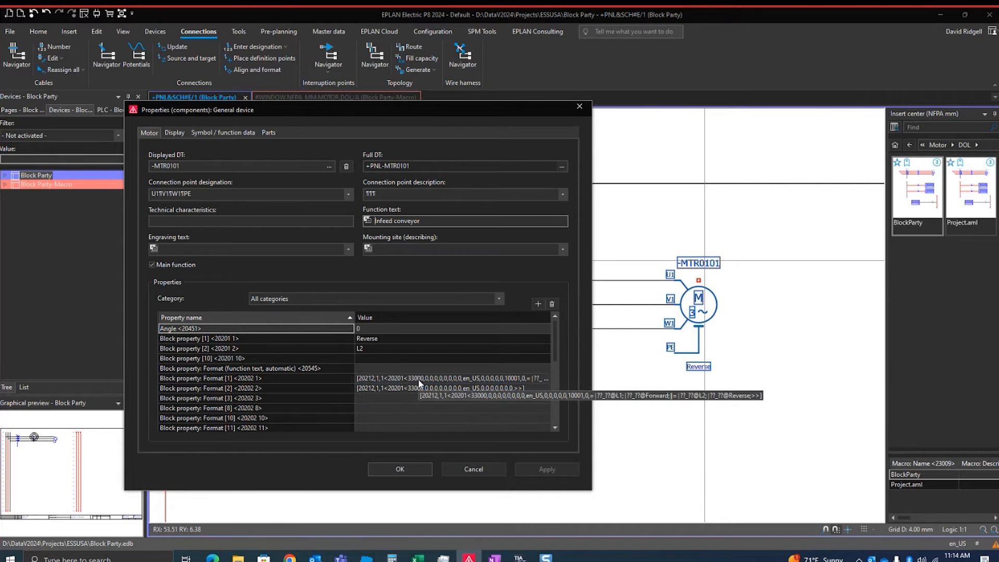
click(419, 378)
key(Left)
key(Left)
key(Left)
key(Left)
key(Left)
key(Left)
key(Left)
key(Left)
key(Left)
key(Left)
key(Left)
key(Left)
key(Left)
key(Left)
key(Left)
key(Left)
key(Left)
key(Left)
key(Left)
key(Left)
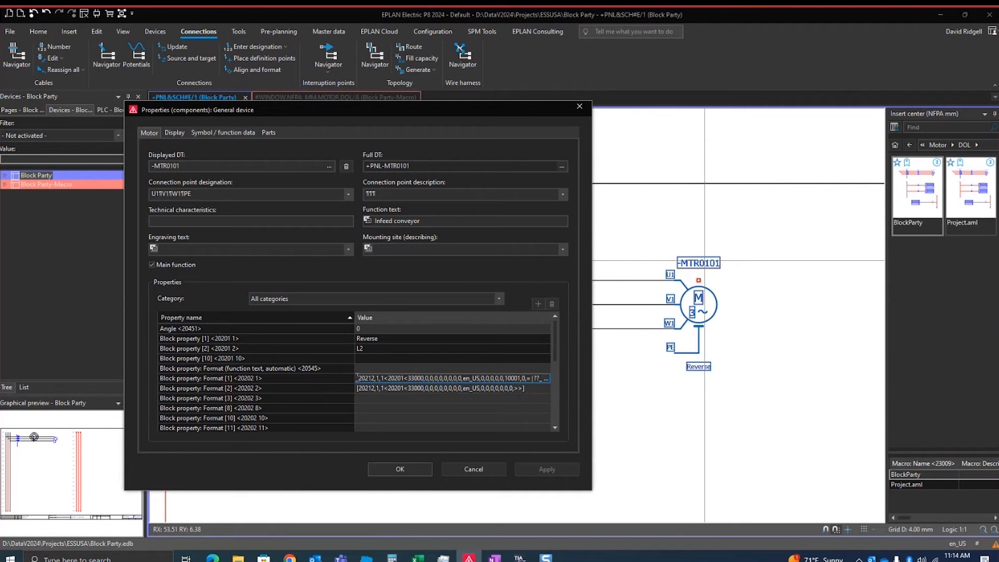
drag(357, 376, 716, 387)
click(519, 388)
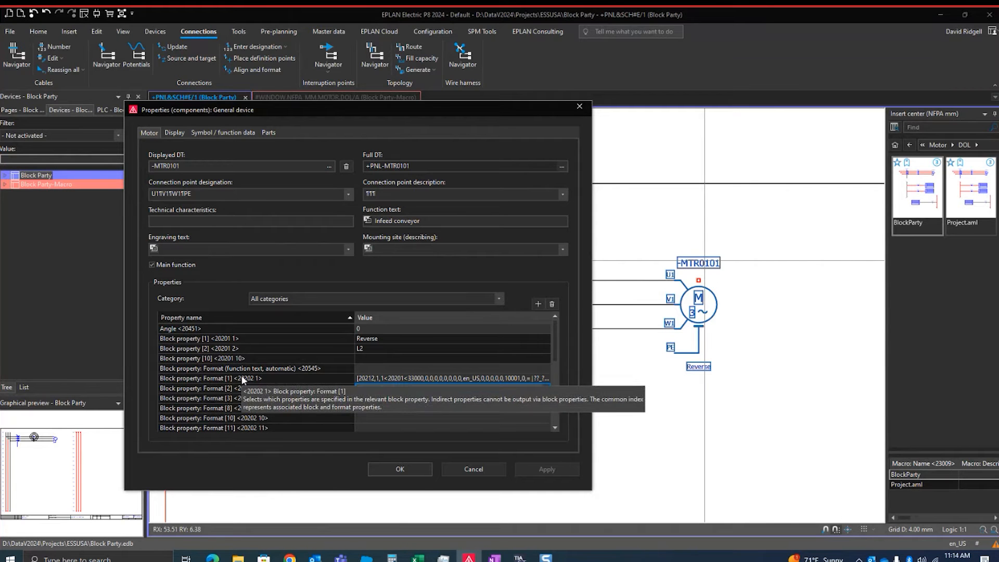
drag(522, 388, 246, 397)
key(ctrl+v)
Clear Block property: Format [1] and add the general function property Function text <20011> as its first format element
click(383, 376)
key(Delete)
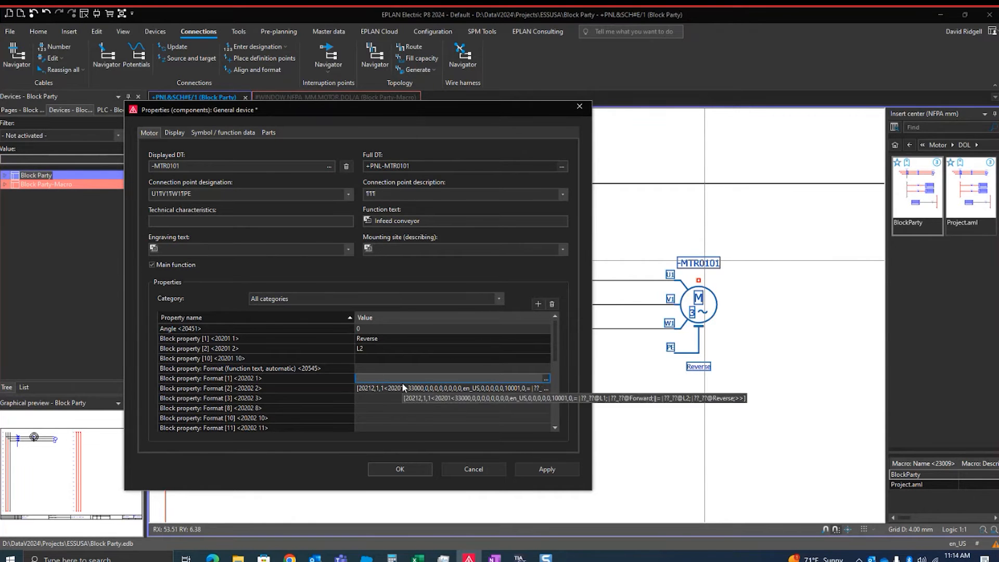
click(546, 378)
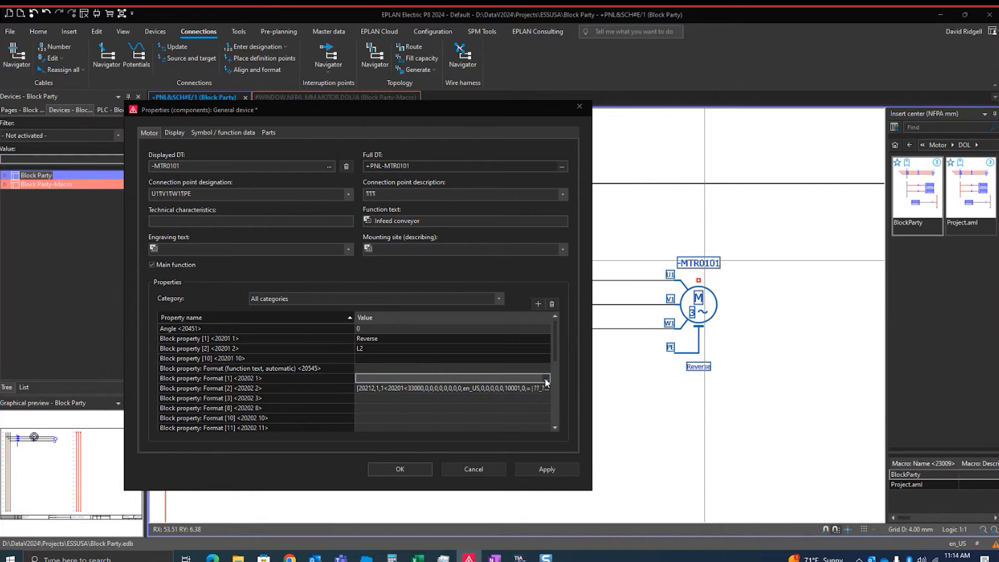
click(85, 126)
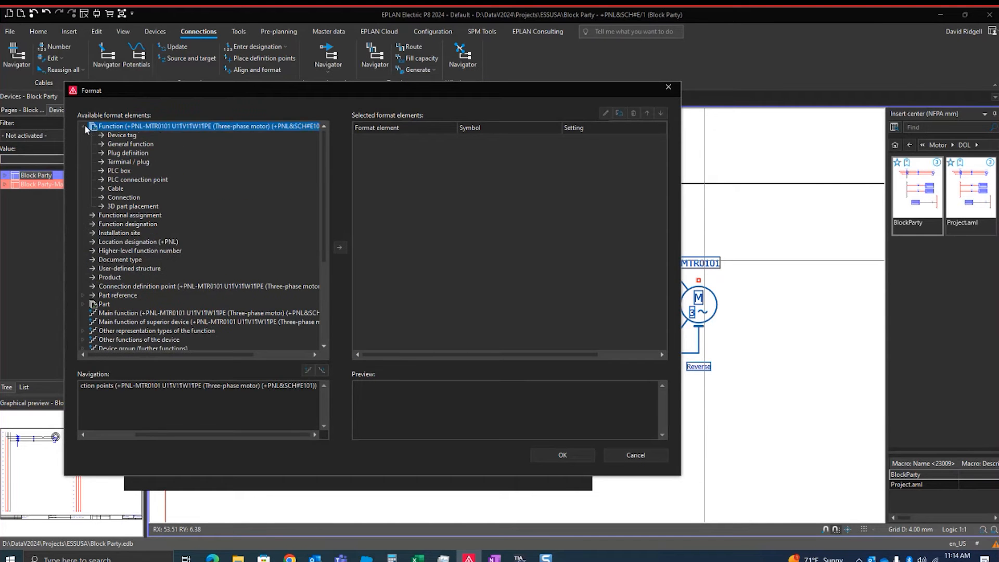
scroll(129, 197, down, 4)
scroll(129, 198, up, 4)
double_click(115, 148)
scroll(144, 187, down, 6)
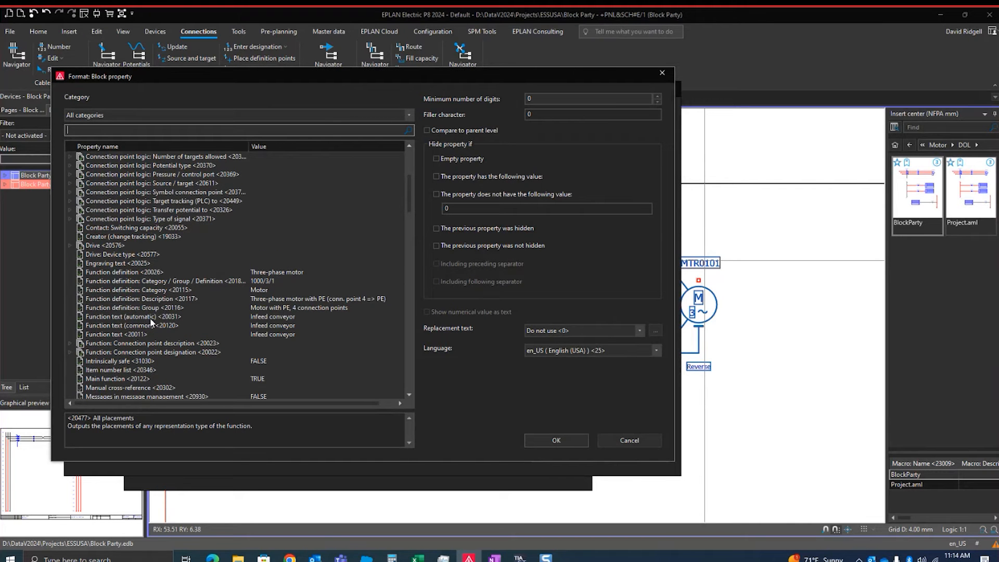
click(151, 334)
double_click(136, 335)
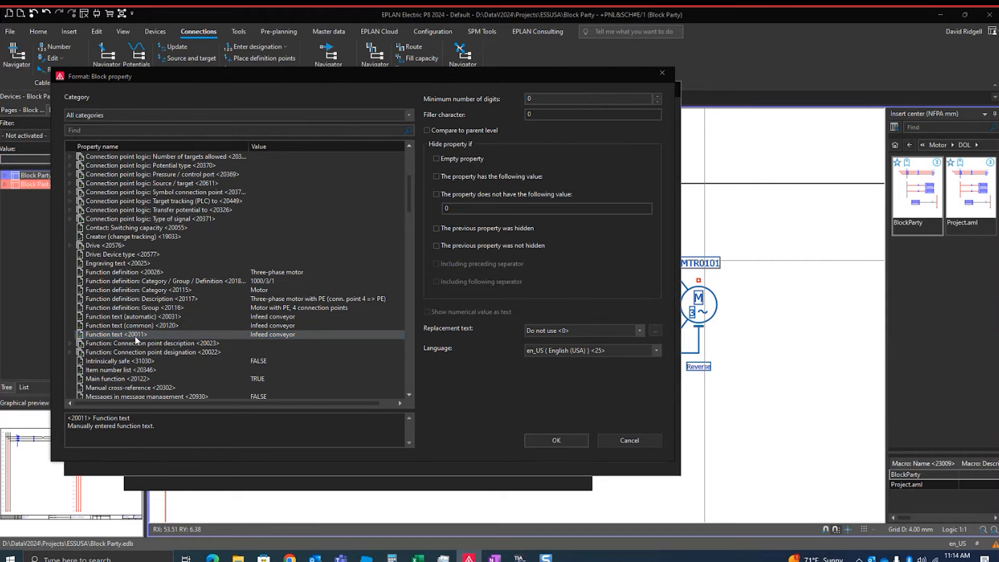
Add a space separator after the function text element in the format
scroll(136, 335, down, 5)
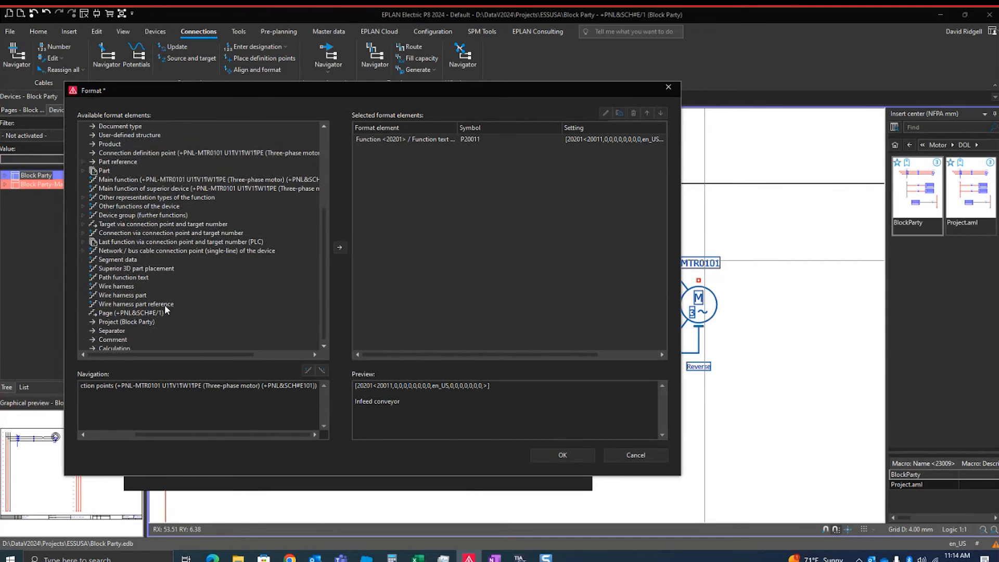
double_click(112, 327)
click(602, 293)
click(607, 312)
click(636, 357)
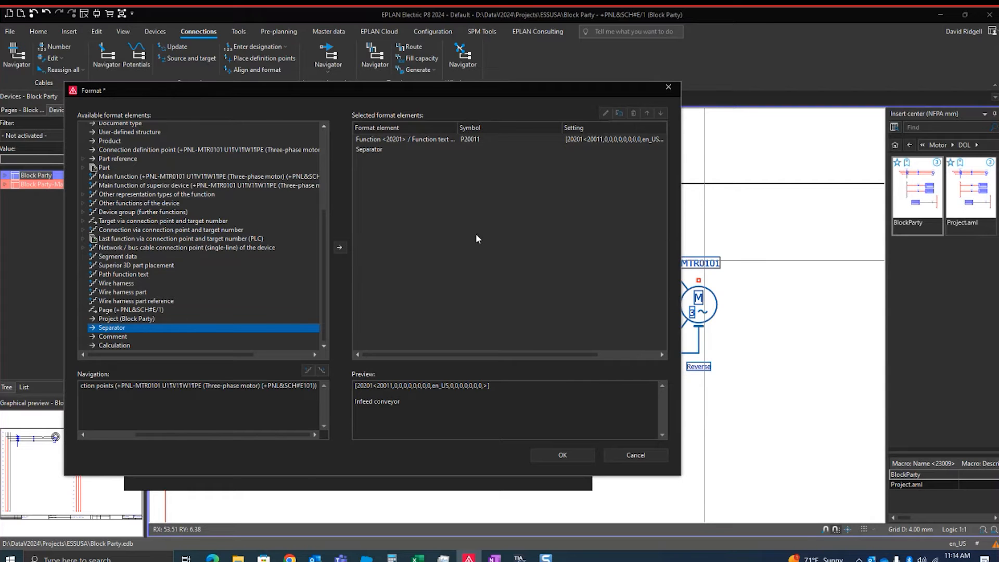
Add the general function property Block property [2] <20201 2> as the element after the separator
scroll(185, 204, up, 5)
double_click(108, 143)
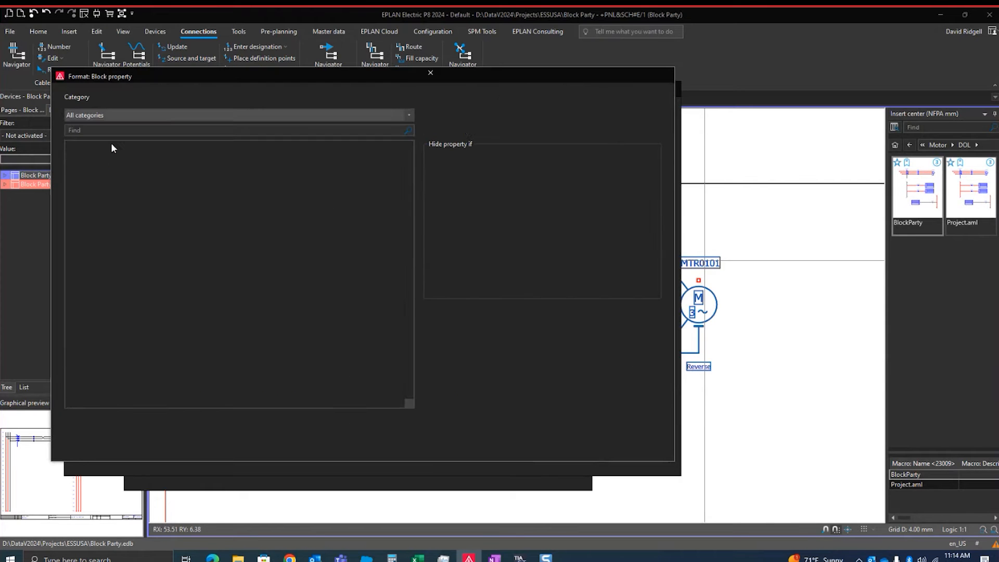
double_click(81, 165)
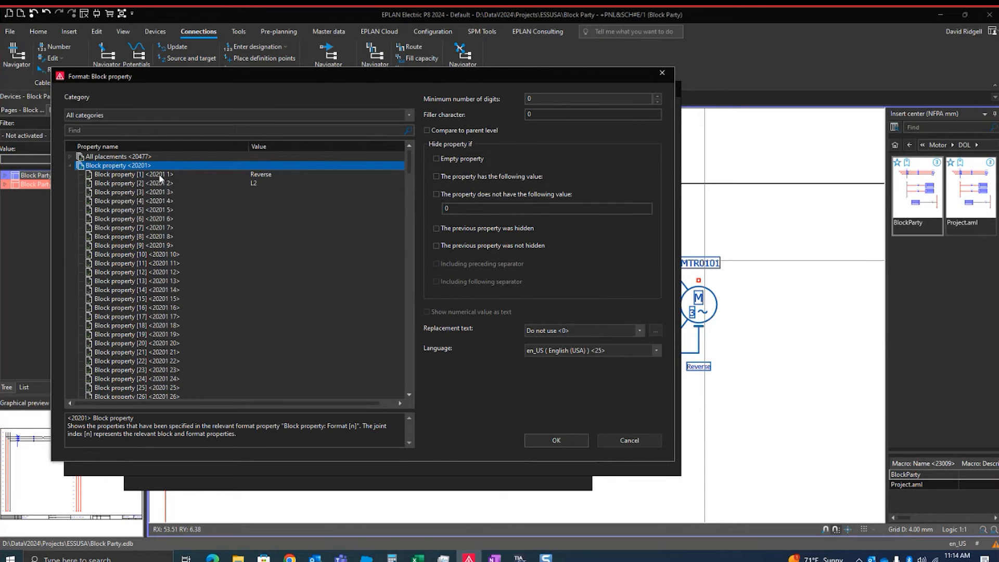
double_click(147, 183)
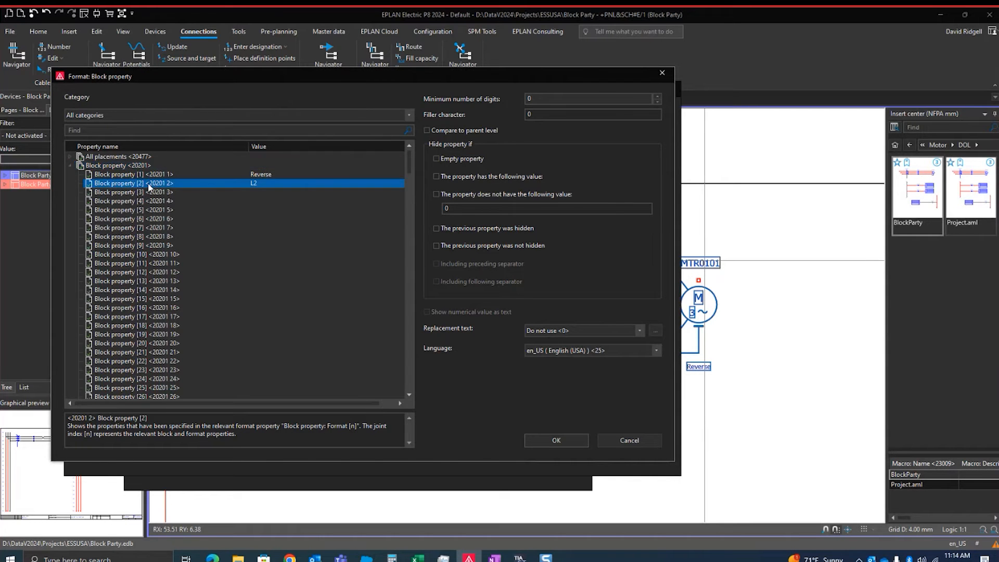
Edit the Block property [2] element, set its replacement text to Use local table <10001>, and open that table
double_click(382, 160)
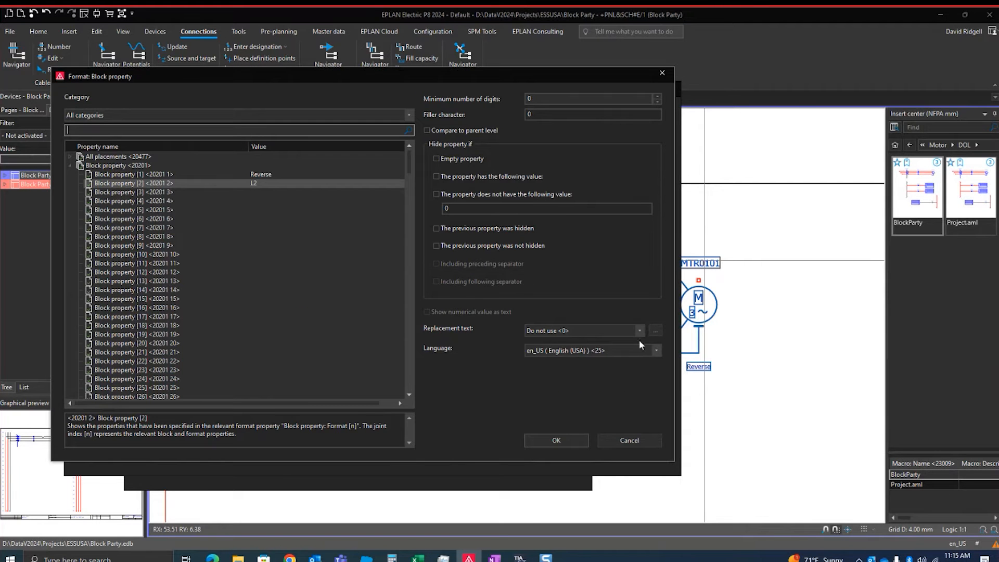
click(639, 330)
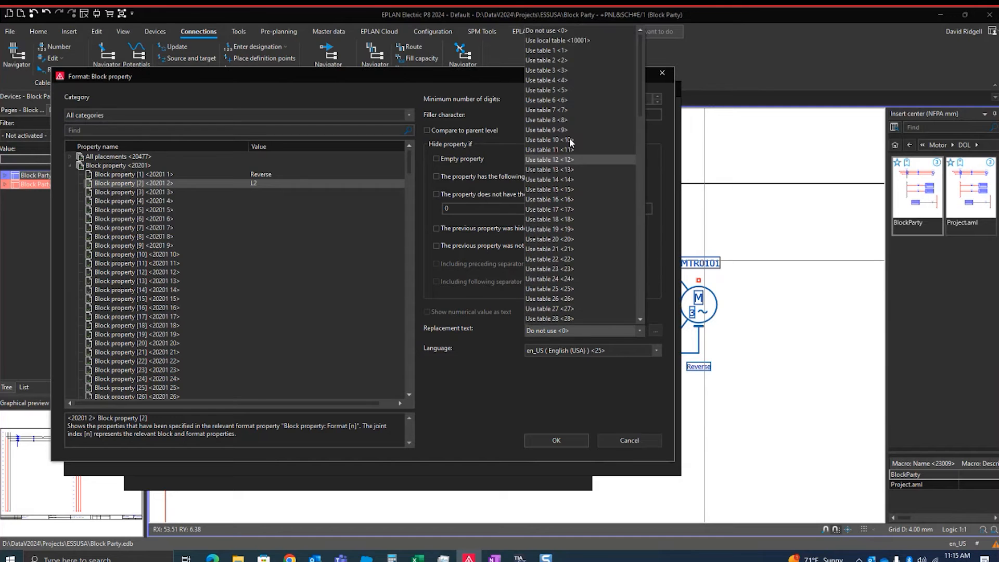
click(557, 40)
click(655, 330)
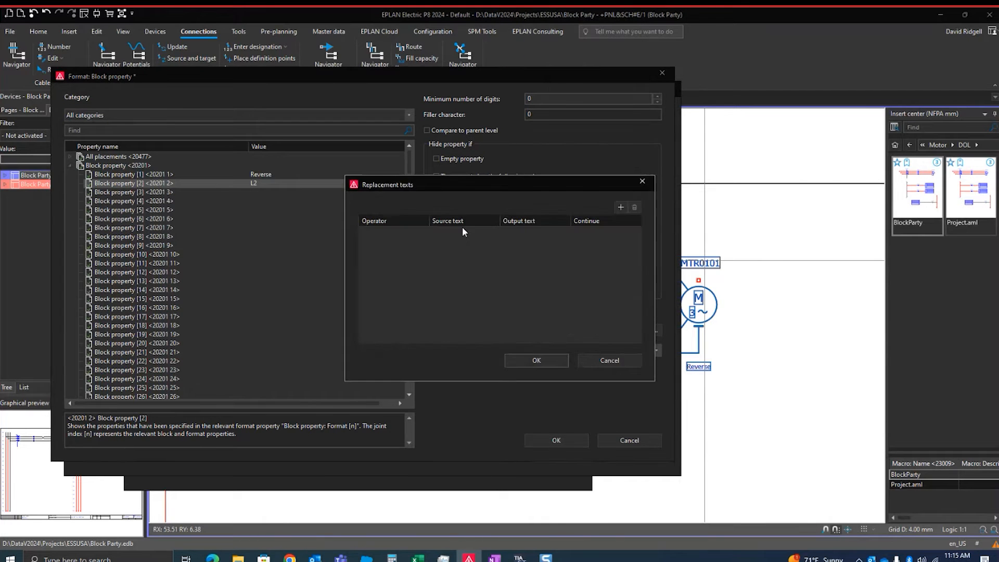
Add replacement rows that output Forward for L1 and Reverse for L2, and accept the table and the element settings
click(621, 207)
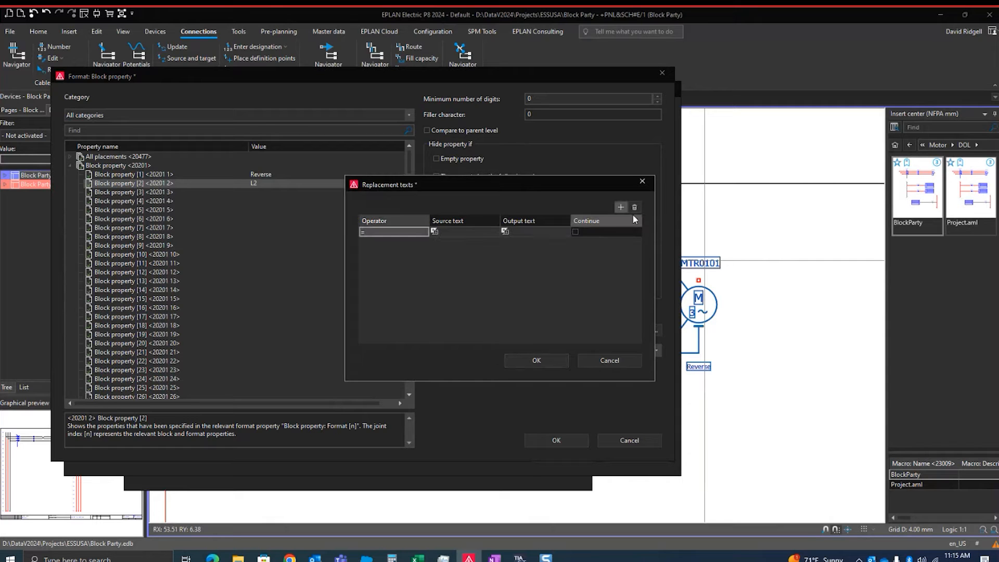
click(620, 207)
click(470, 231)
text(L1)
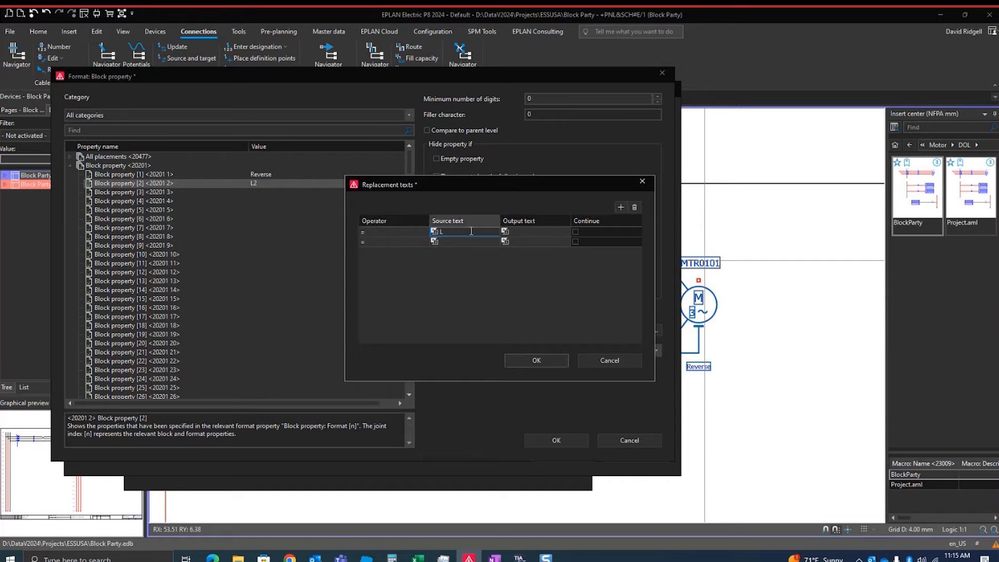
click(530, 232)
text(Forward)
click(471, 241)
text(L2)
click(518, 241)
text(Reverse)
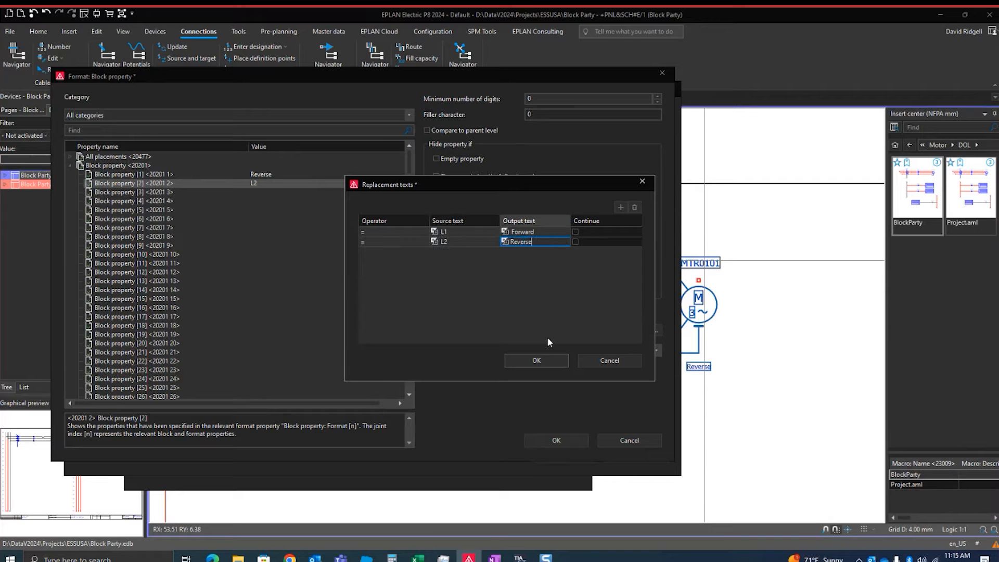
click(539, 356)
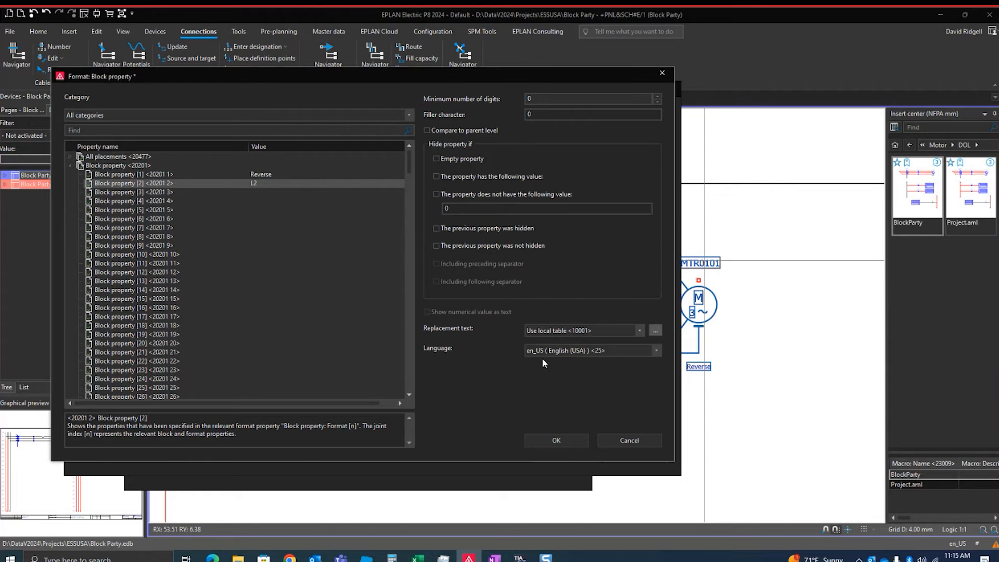
click(571, 441)
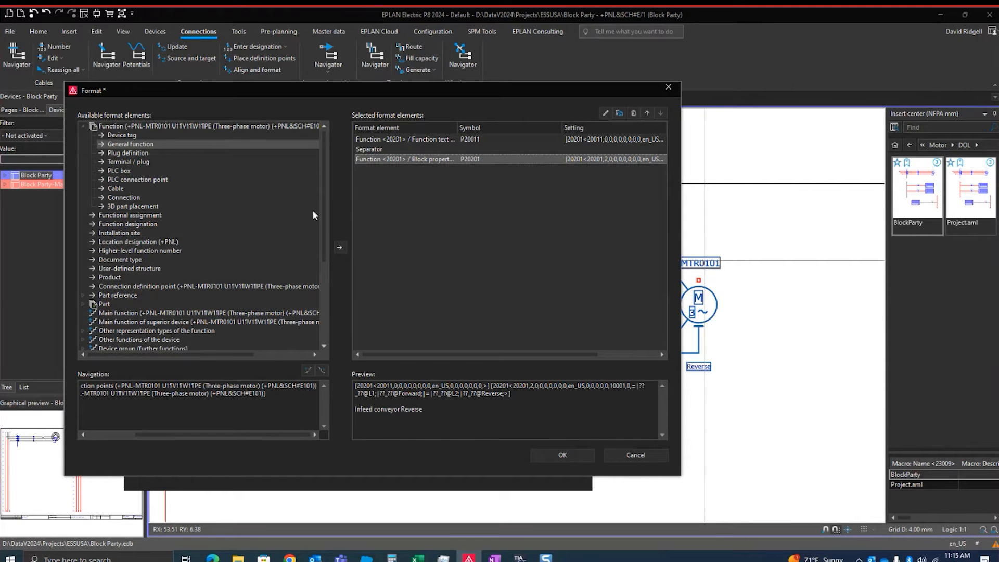
Accept the combined block property format and apply the property changes to motor -MTR0101
click(578, 457)
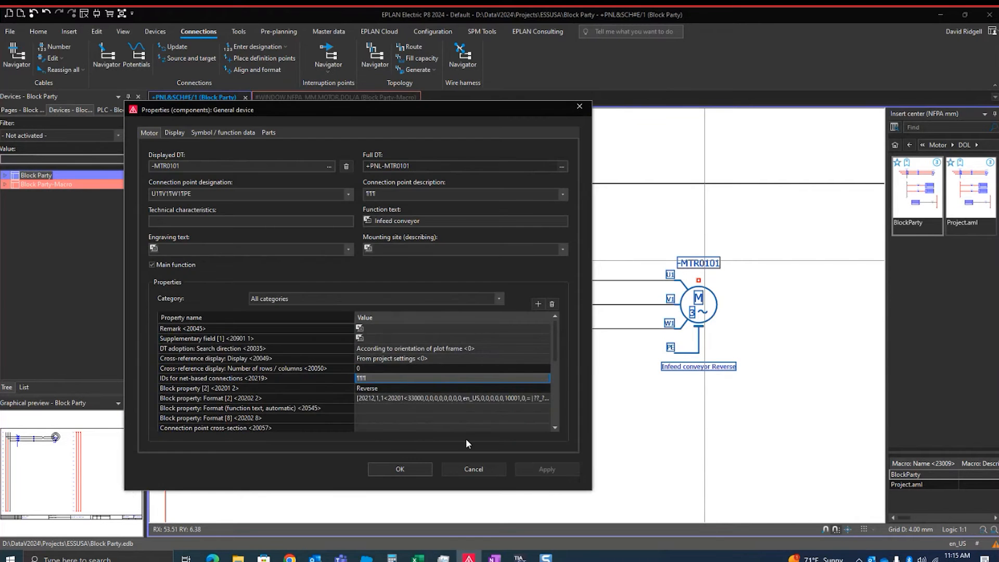
scroll(407, 395, down, 1)
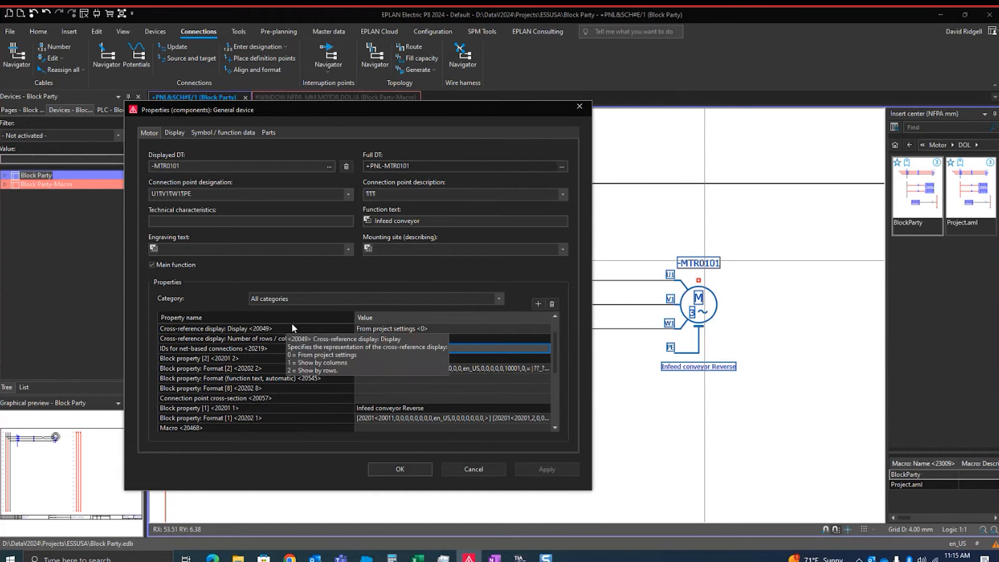
click(404, 464)
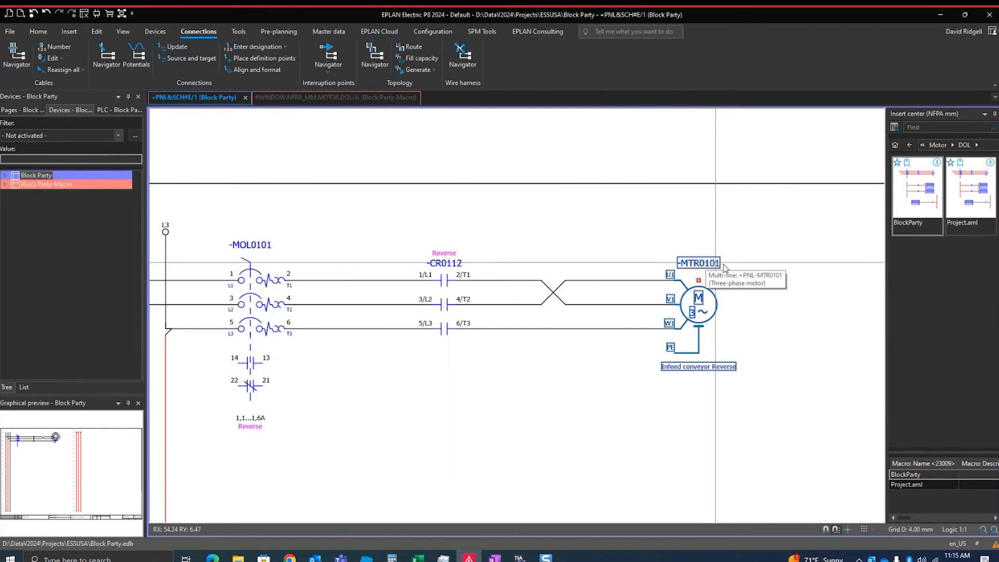
Delete the phase crossover between contact -CR0112 and motor -MTR0101 and update the connections
click(566, 296)
key(Delete)
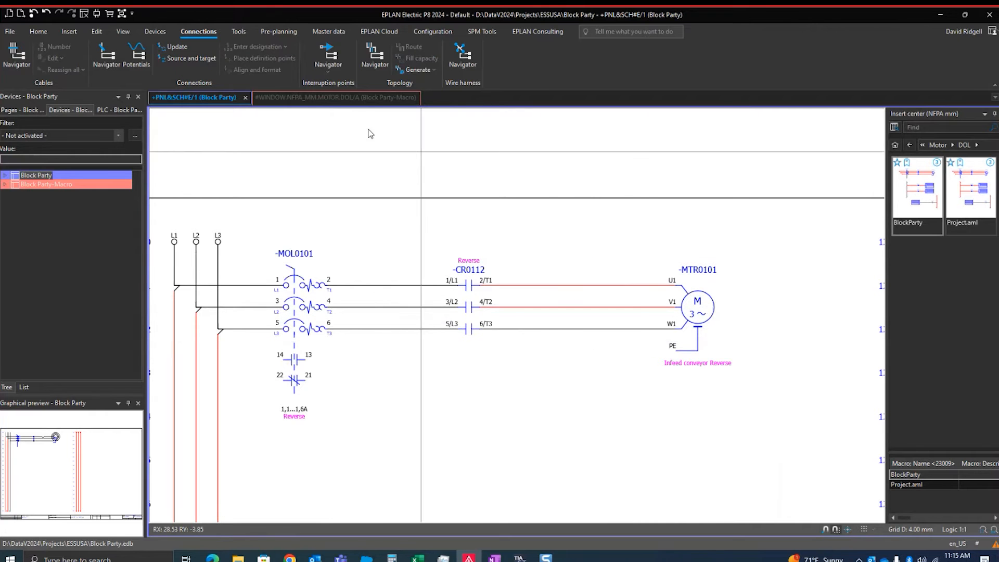
click(175, 46)
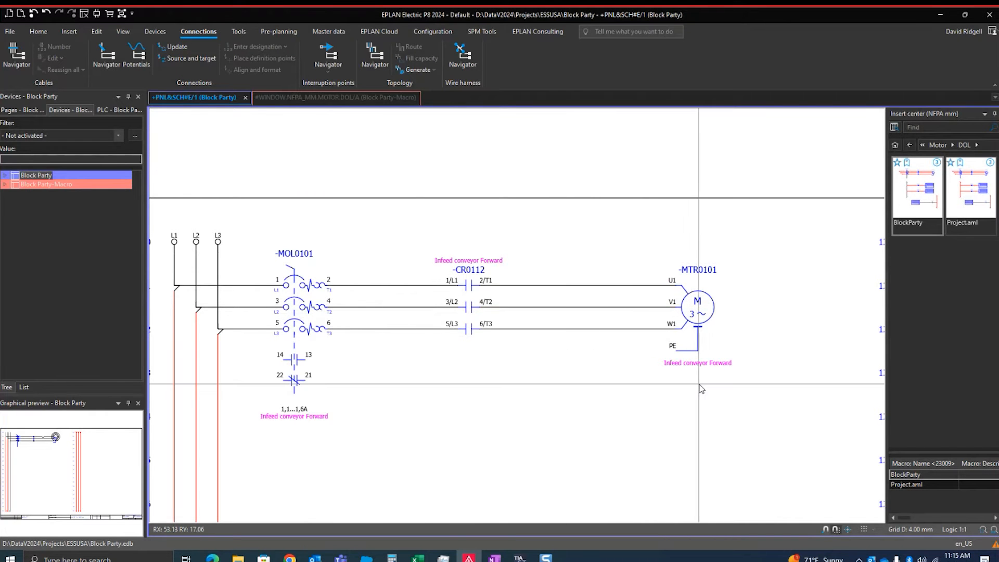
Examine the block property texts shown at -MOL0101, -CR0112 and -MTR0101 along the motor circuit
scroll(697, 385, up, 1)
scroll(700, 354, down, 2)
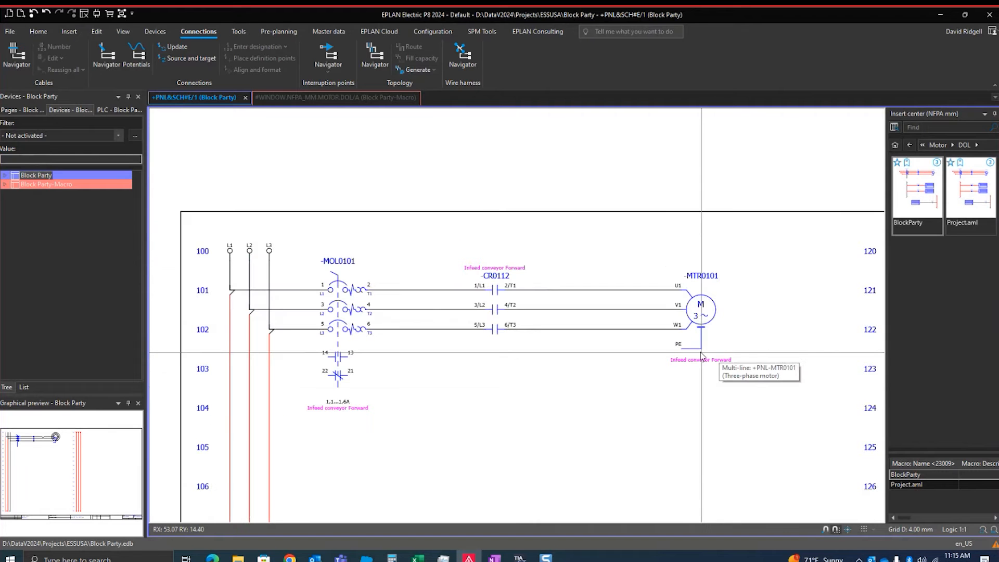
scroll(505, 270, up, 2)
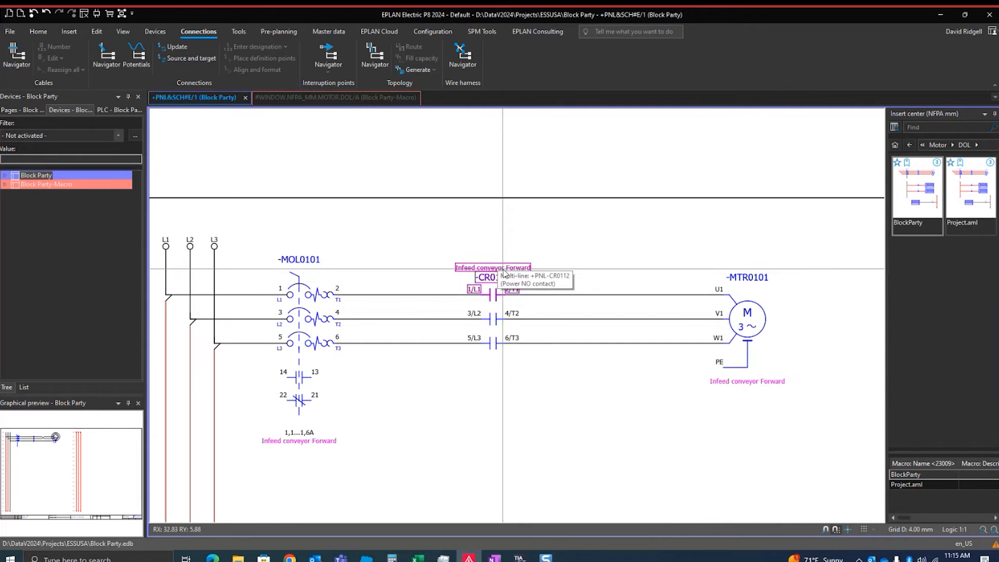
scroll(558, 271, down, 2)
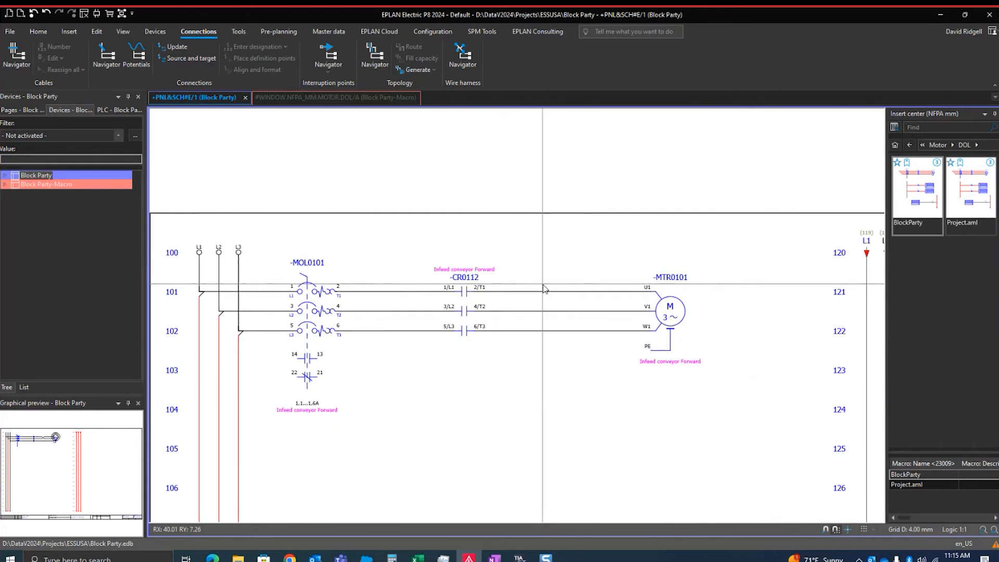
scroll(552, 275, up, 1)
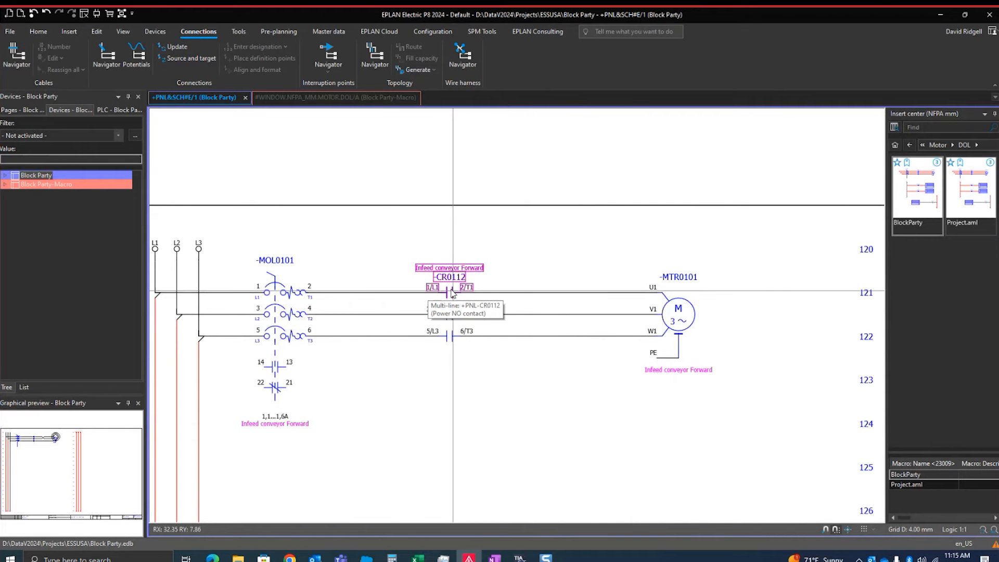
scroll(520, 297, down, 2)
scroll(555, 306, up, 1)
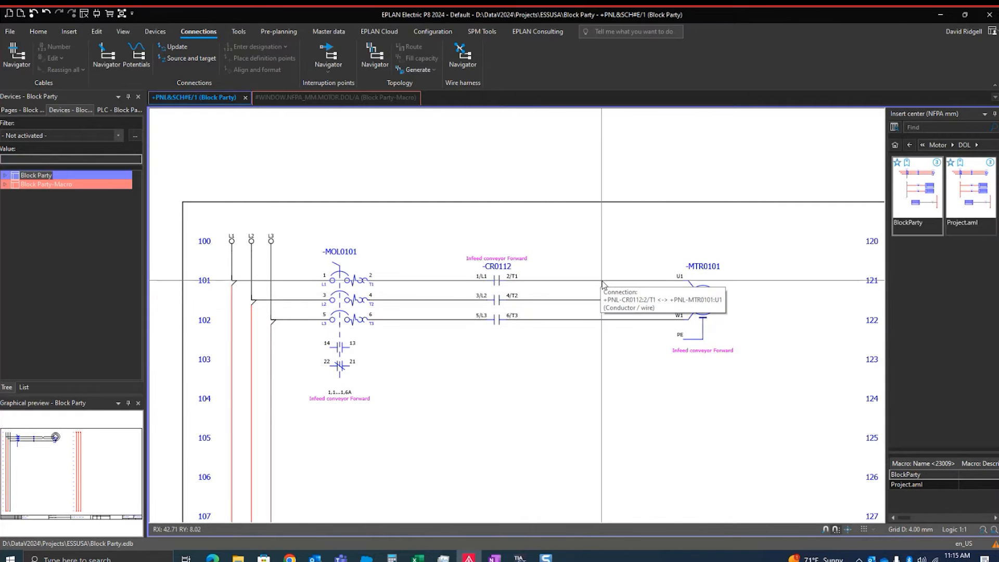
scroll(602, 284, up, 1)
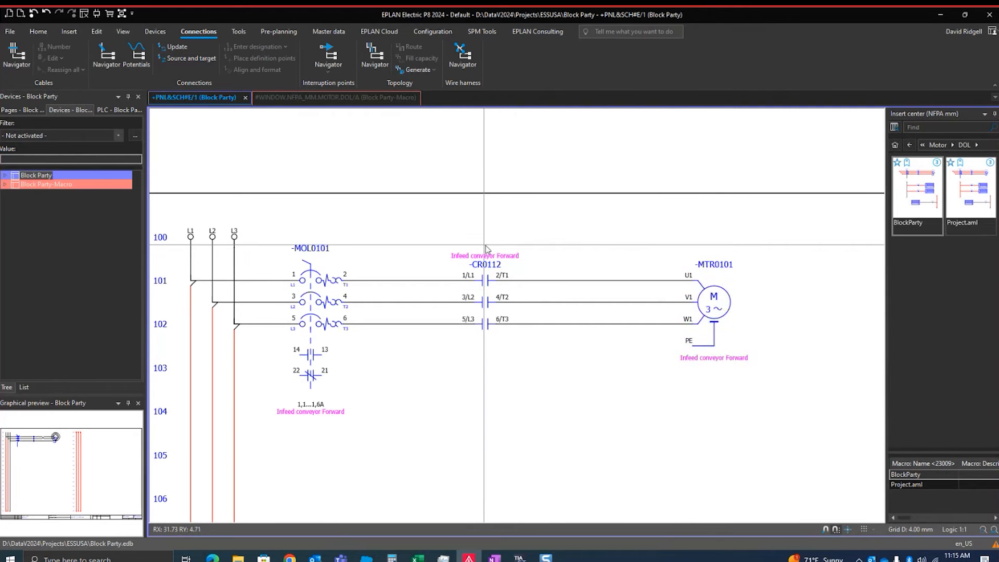
middle_drag(495, 252, 572, 249)
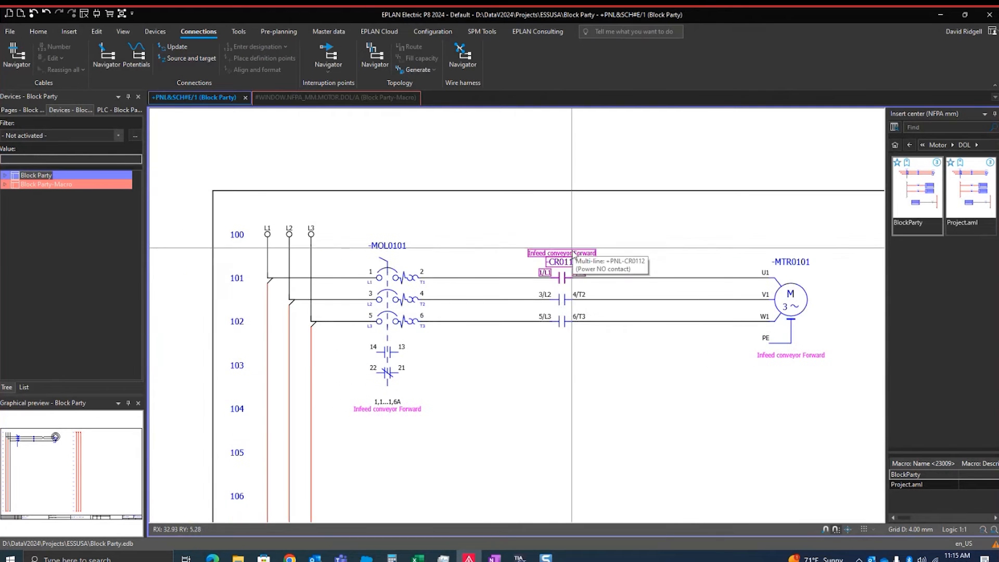
Open the properties of the upper -CR0112 power contact and examine its symbol's connection points
scroll(562, 283, up, 2)
click(562, 278)
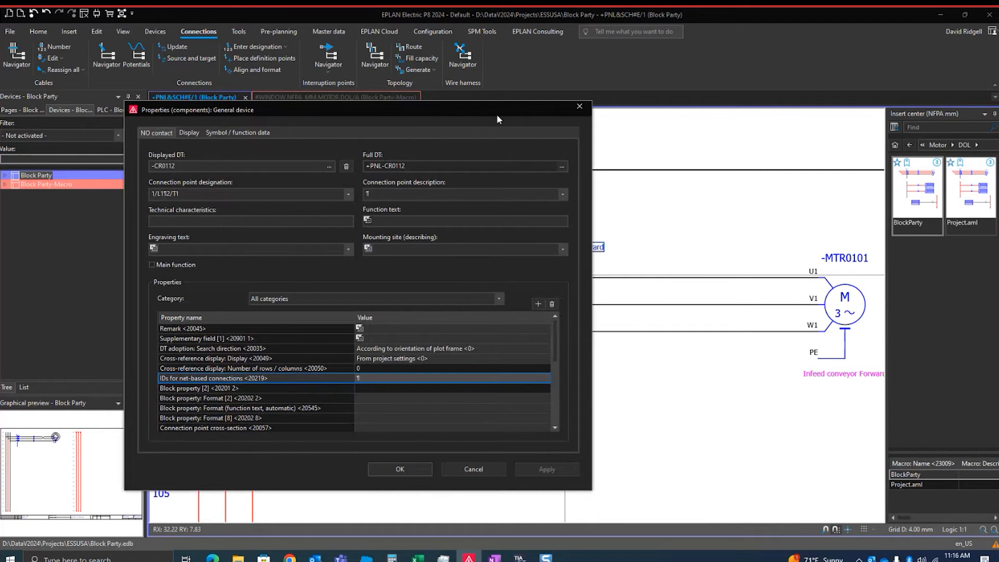
drag(495, 108, 374, 95)
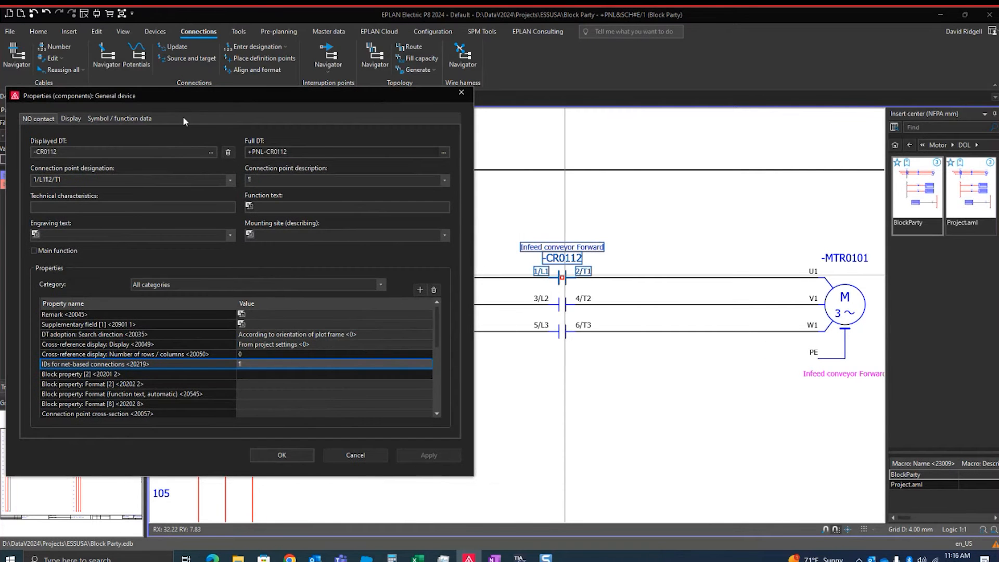
click(110, 122)
drag(385, 213, 367, 190)
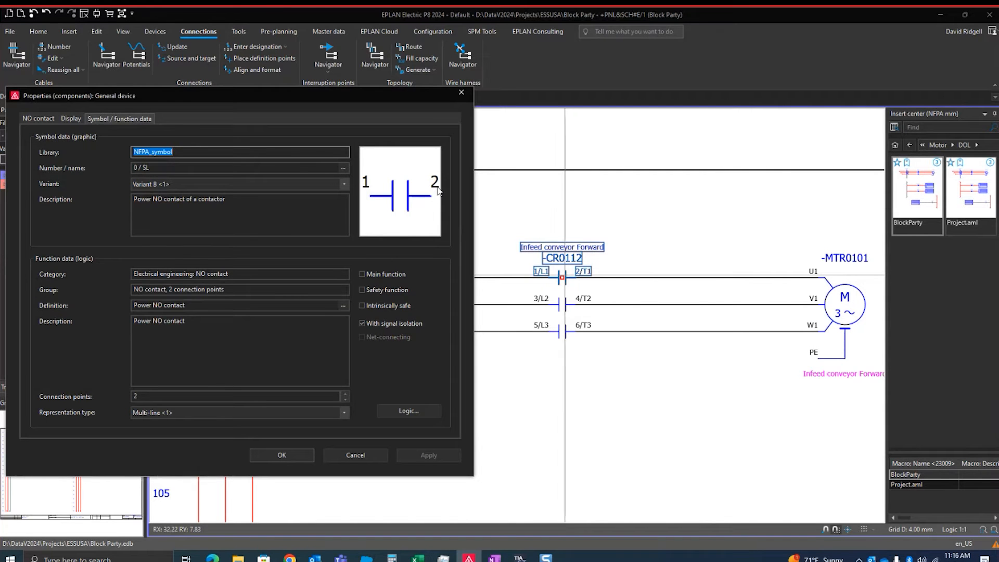
Open the Block property: Format [1] <20202 1> definition of contact -CR0112
click(41, 116)
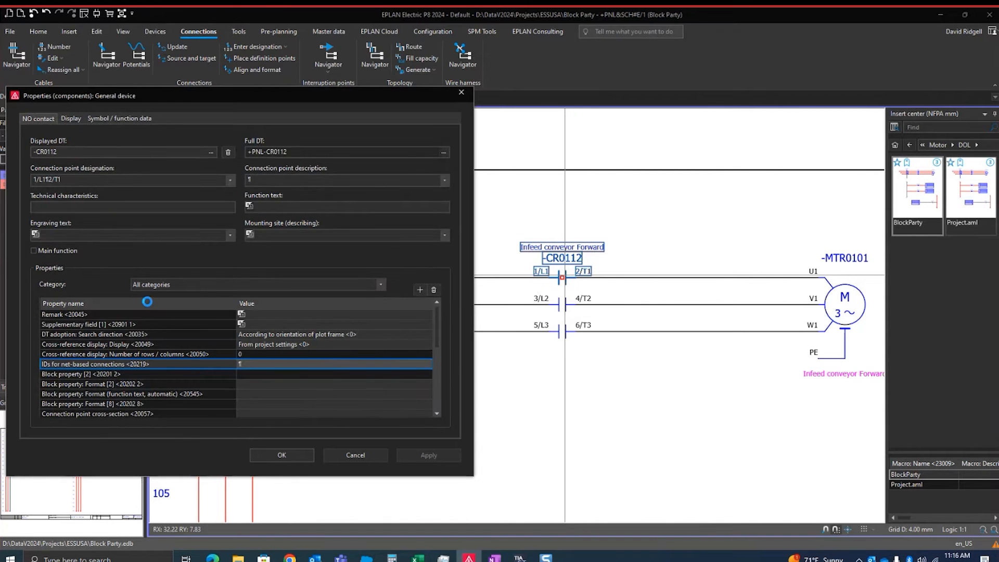
click(162, 363)
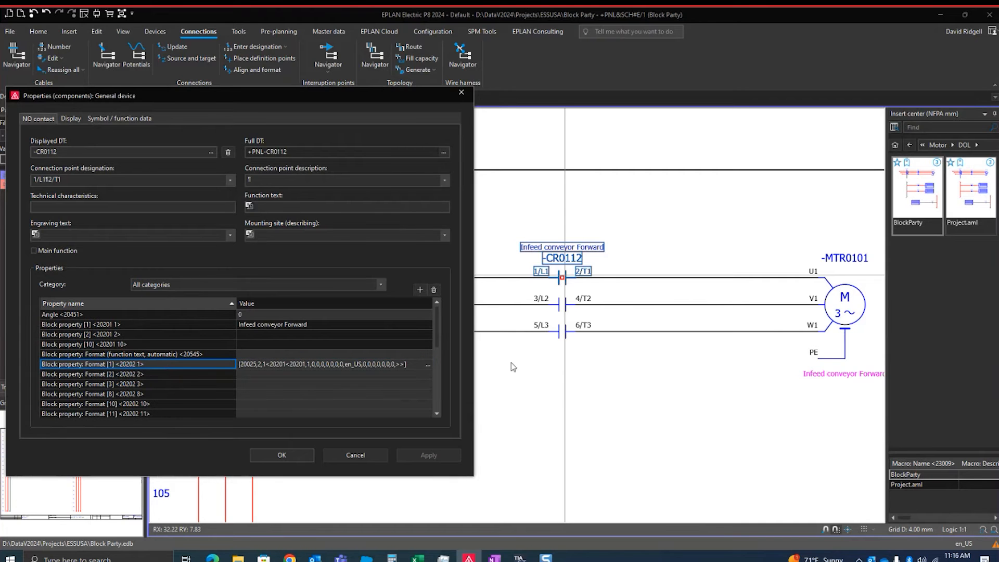
click(431, 363)
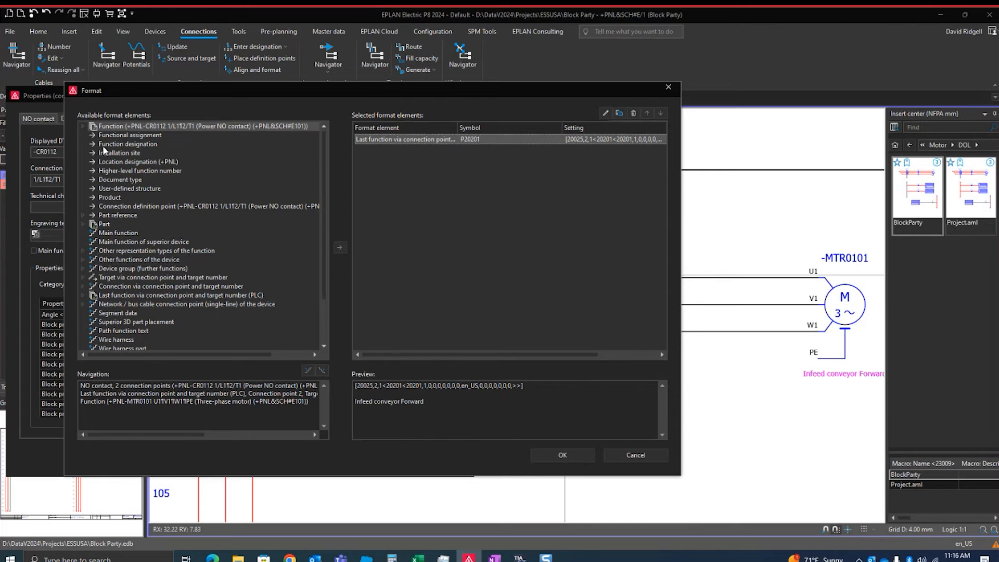
Navigate from the last function via connection point 2 to Target 1, motor -MTR0101, in the available format elements
click(82, 294)
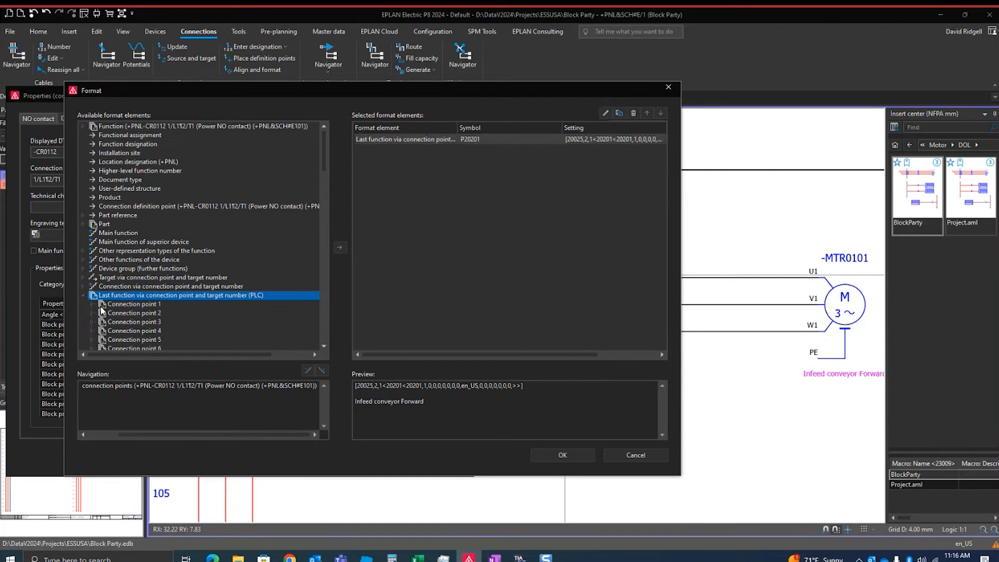
click(96, 313)
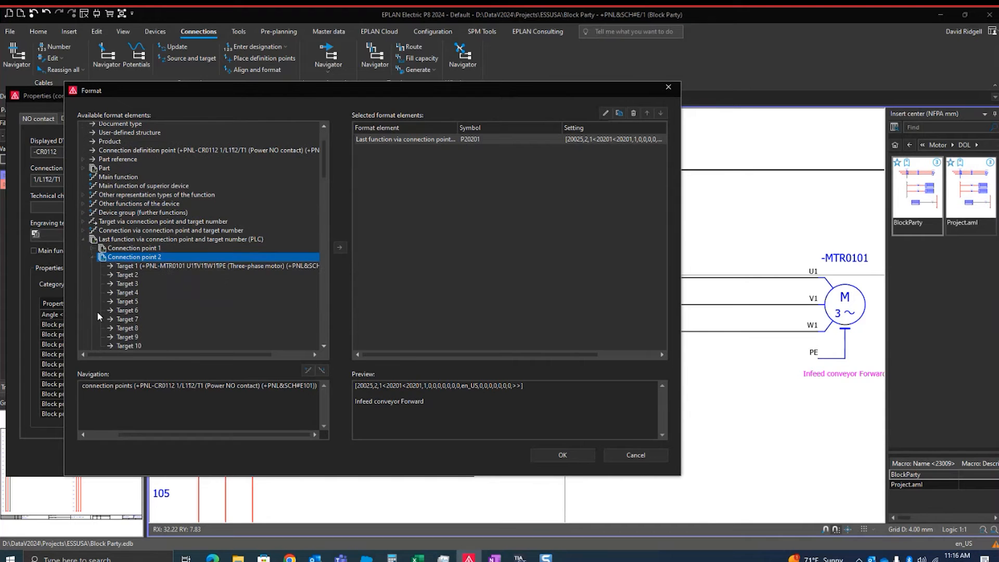
click(174, 269)
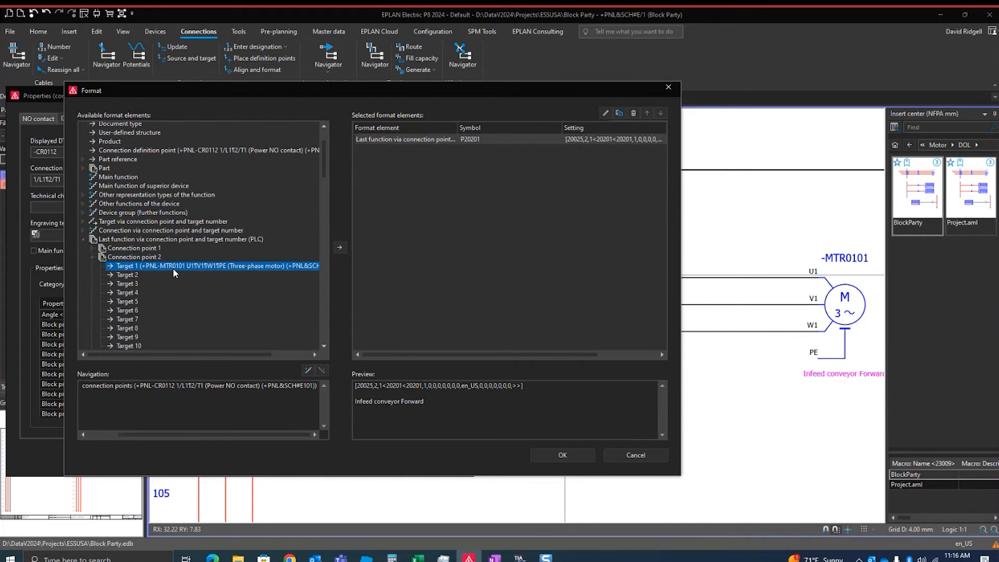
click(307, 370)
Inspect Block property [1] <20201 1> in the motor's general function properties and close the format and contact properties without saving
click(83, 126)
double_click(144, 143)
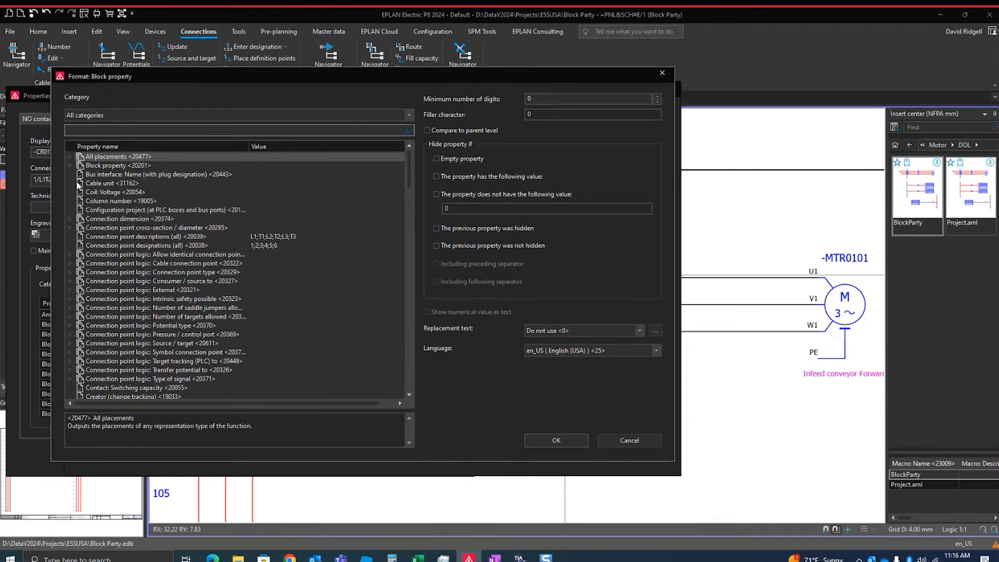
click(72, 165)
click(166, 175)
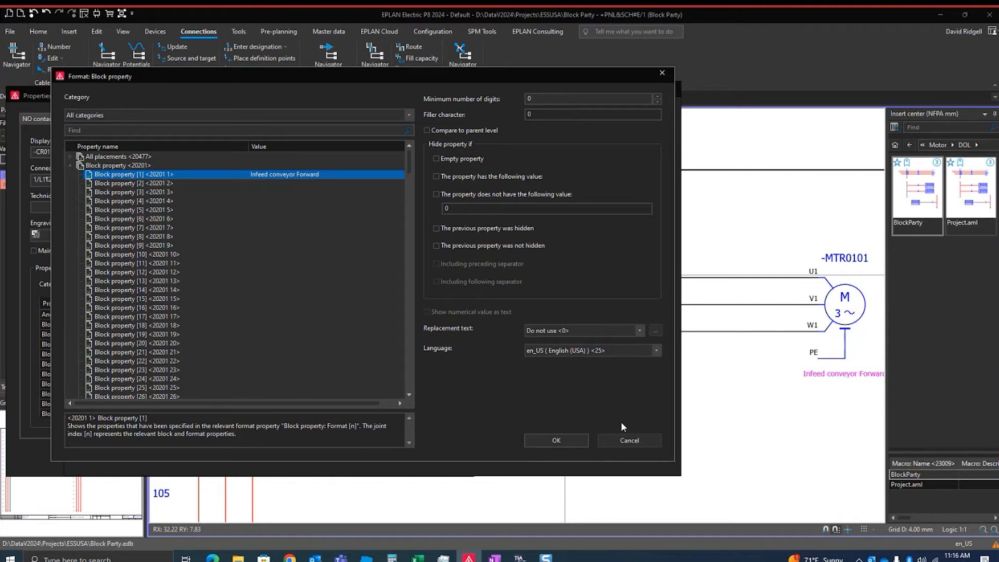
click(618, 441)
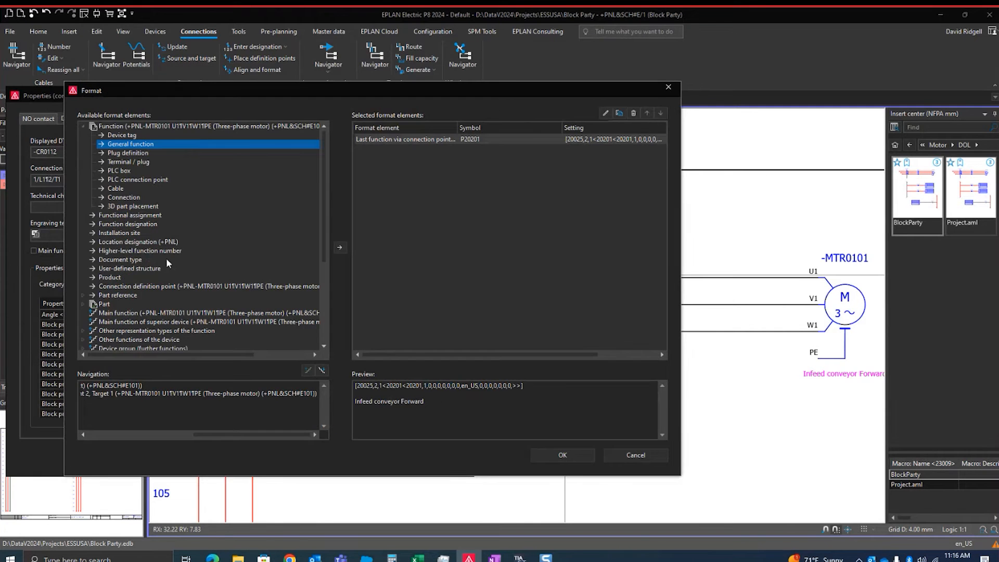
scroll(174, 282, down, 3)
scroll(182, 280, up, 3)
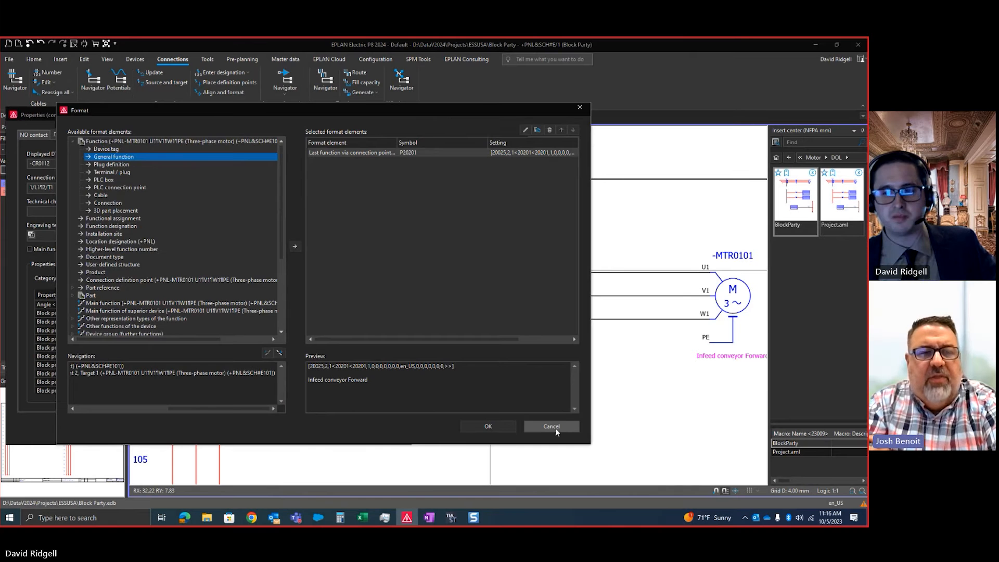
click(635, 454)
click(309, 427)
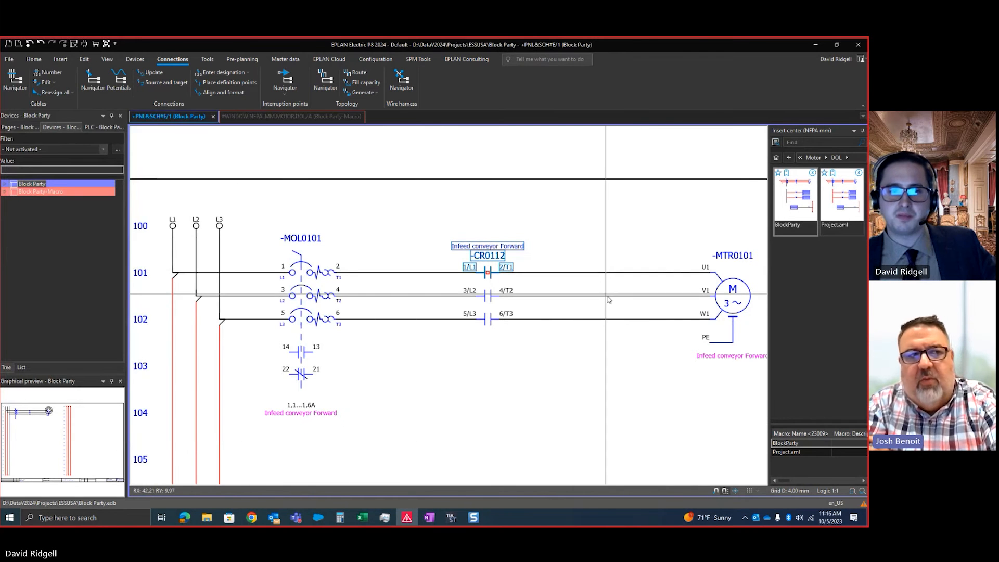
scroll(536, 362, down, 2)
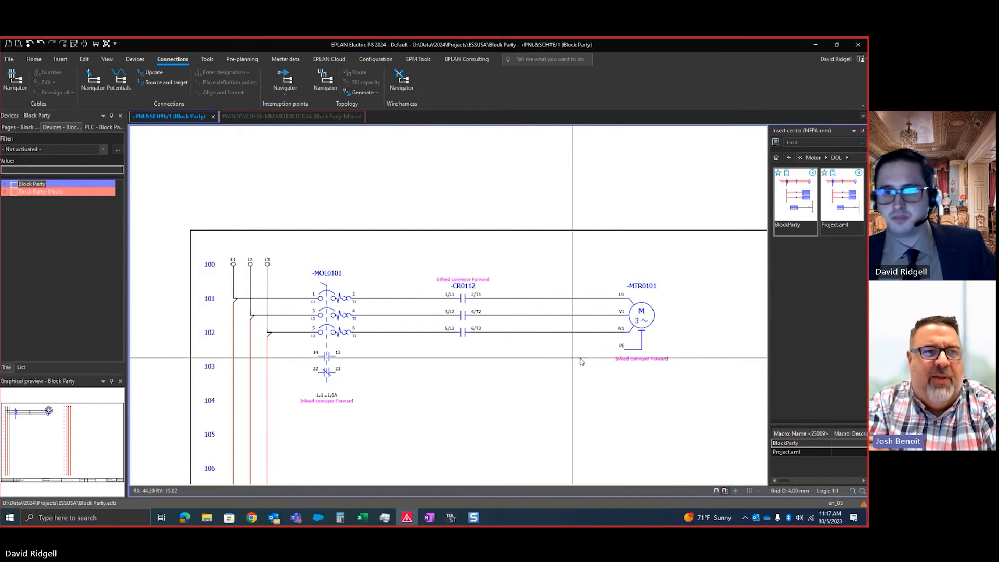
middle_drag(607, 358, 581, 320)
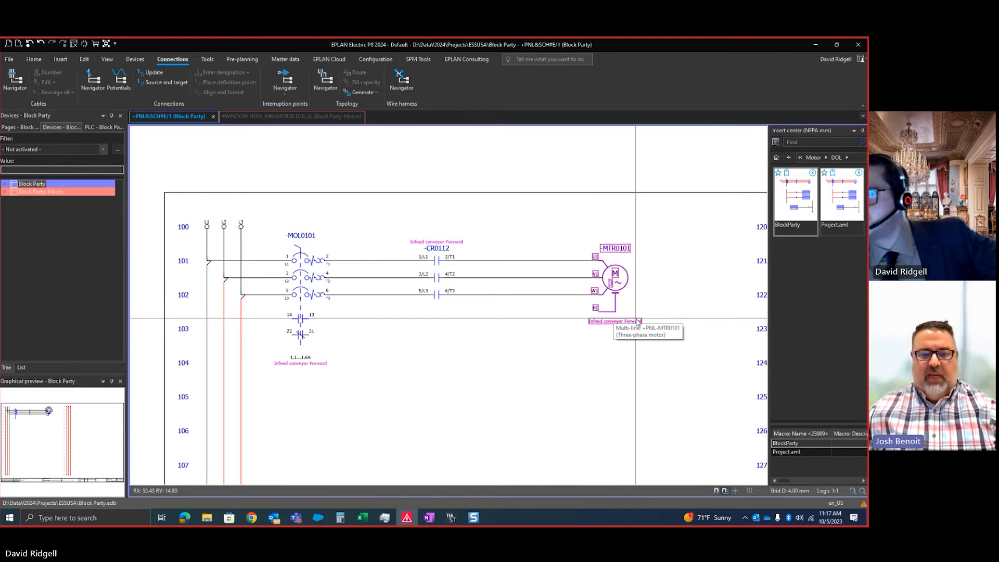
middle_drag(579, 357, 590, 332)
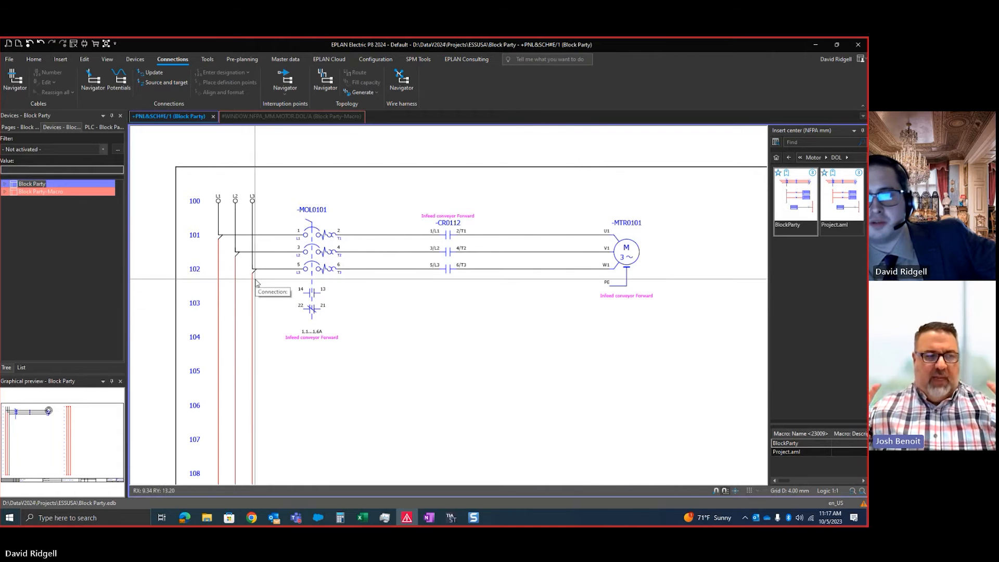
scroll(488, 338, down, 2)
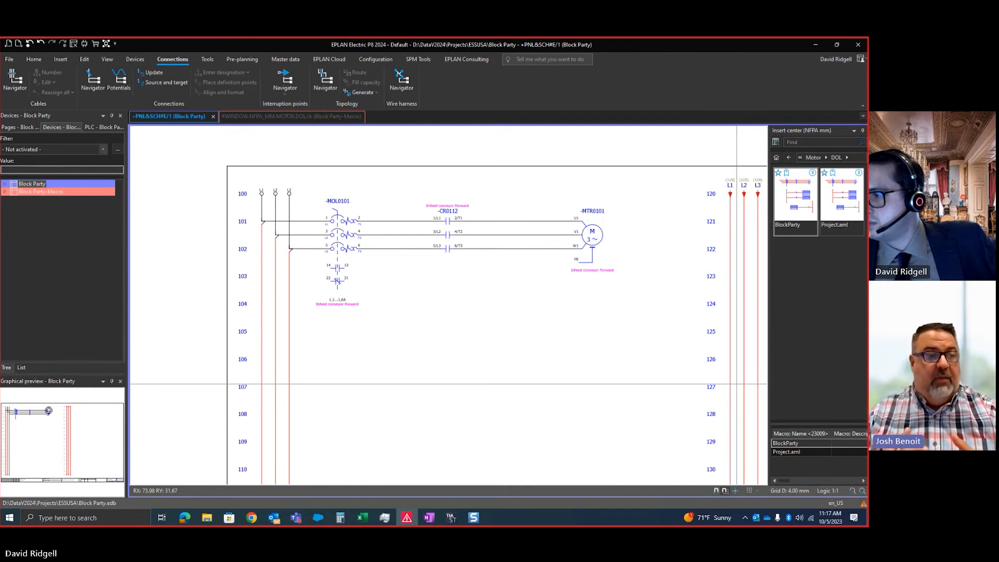
scroll(389, 232, down, 2)
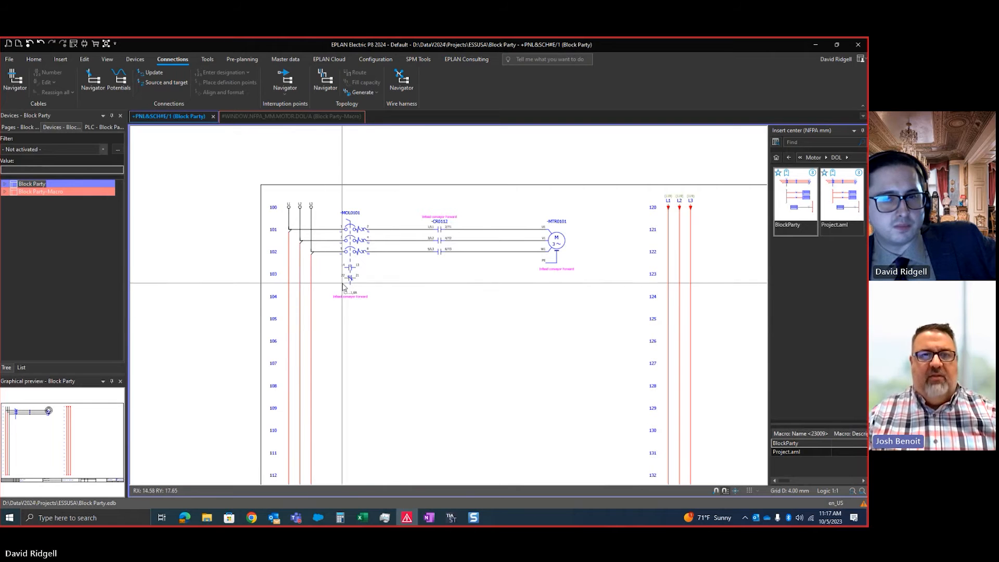
scroll(500, 319, up, 3)
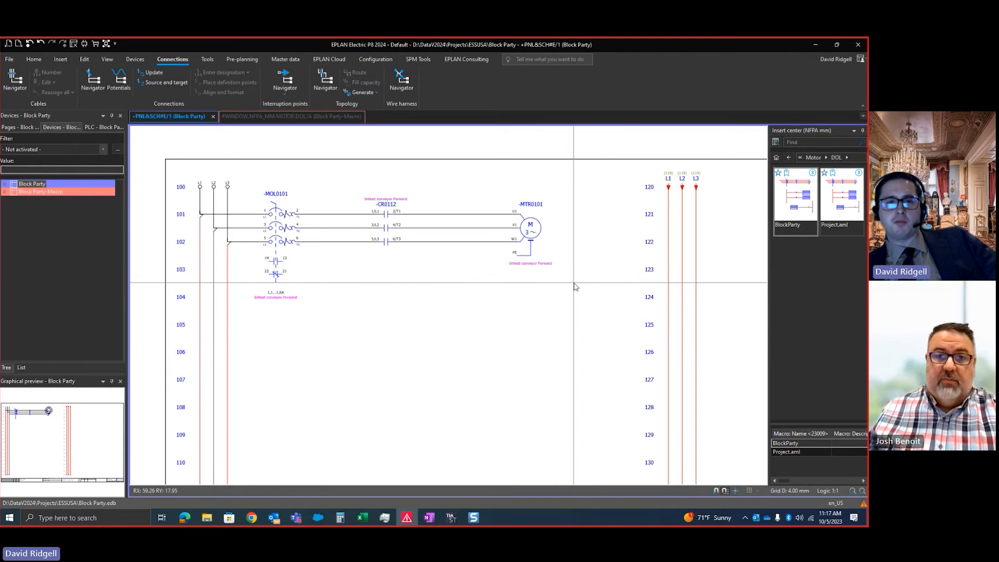
scroll(528, 224, up, 2)
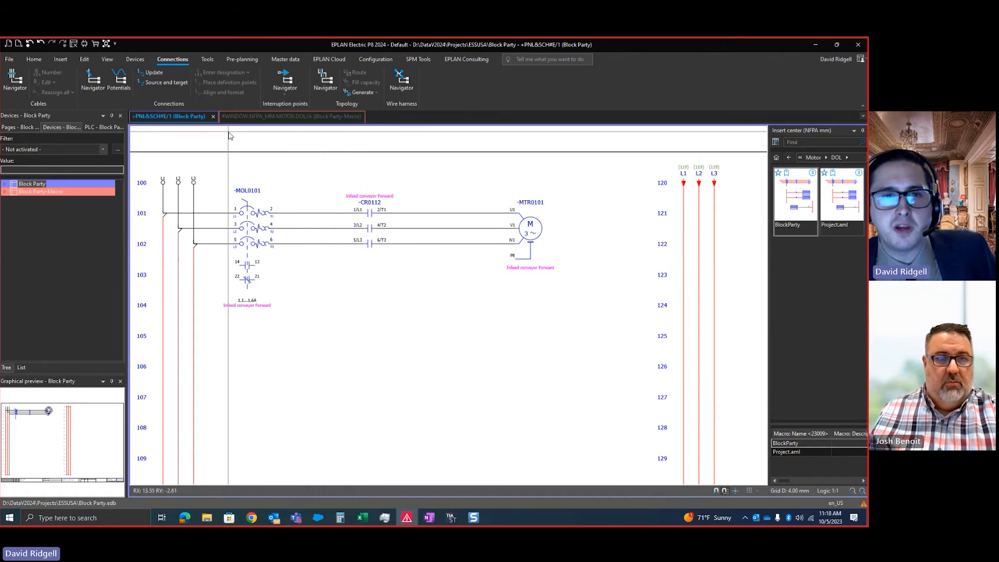
Open the EPLAN eLearning Free site in the browser and expand the Block Properties tutorials
click(329, 58)
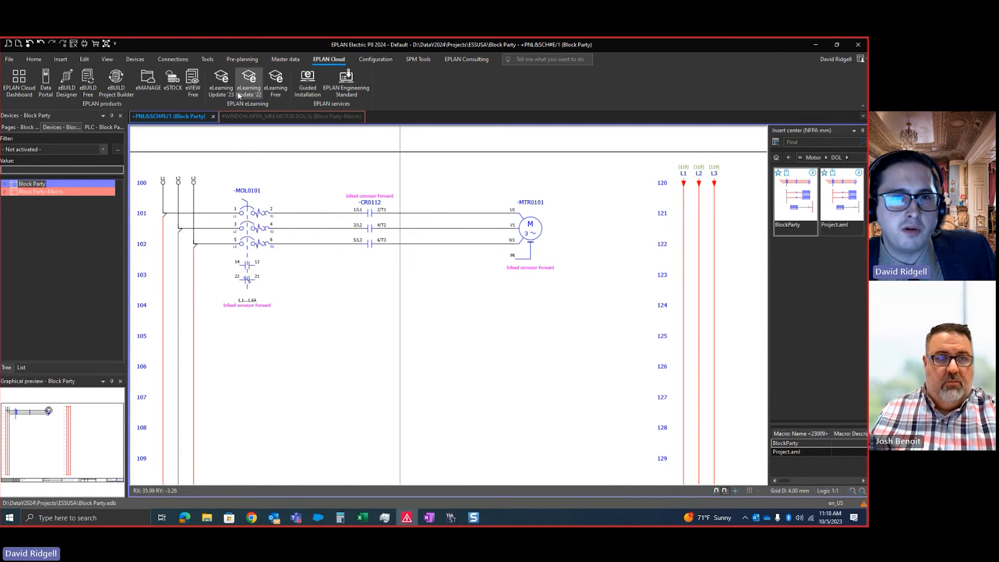
click(276, 88)
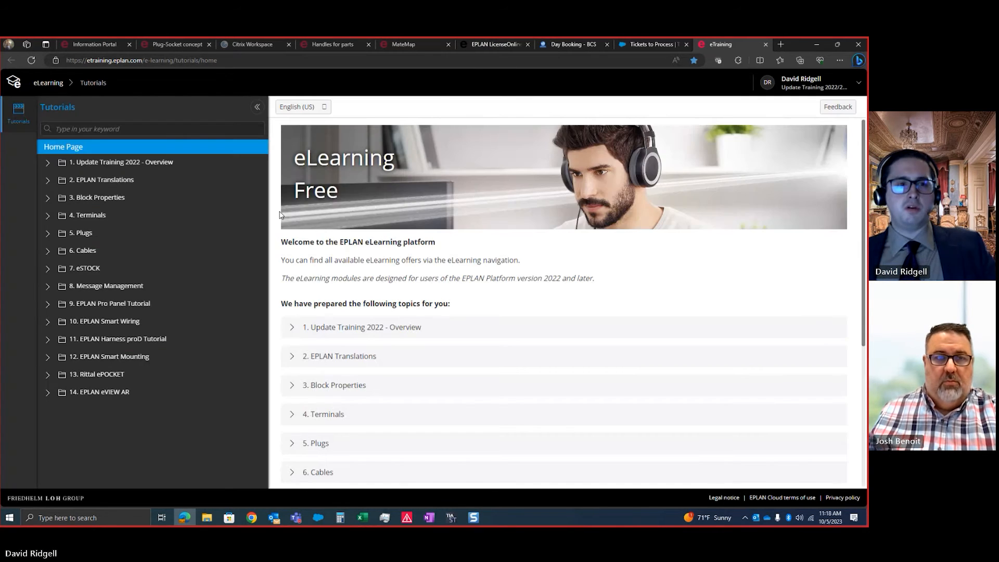
click(47, 197)
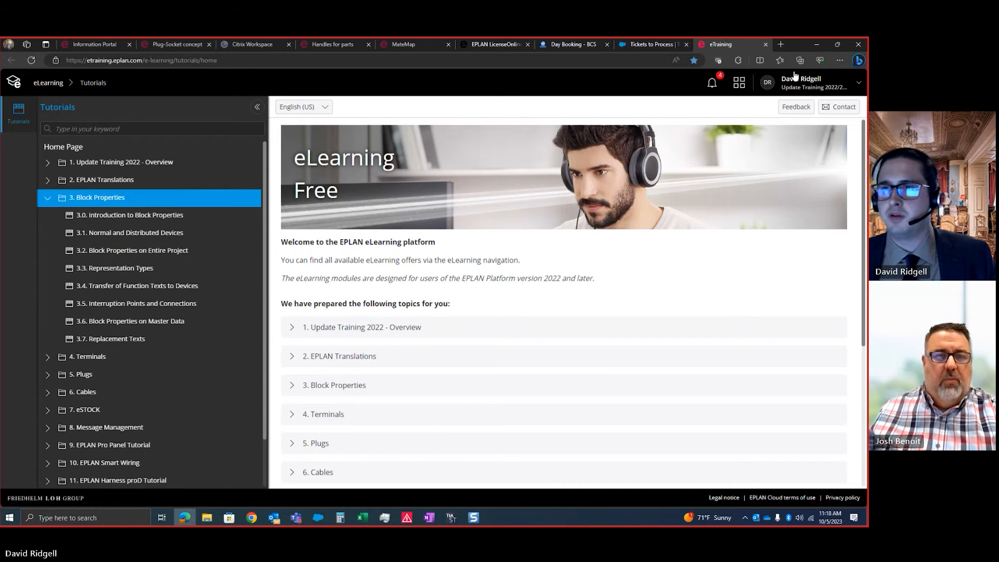
Switch back to EPLAN and examine the function texts of overload -MOL0101, contact -CR0112 and motor -MTR0101
click(817, 45)
scroll(545, 271, down, 1)
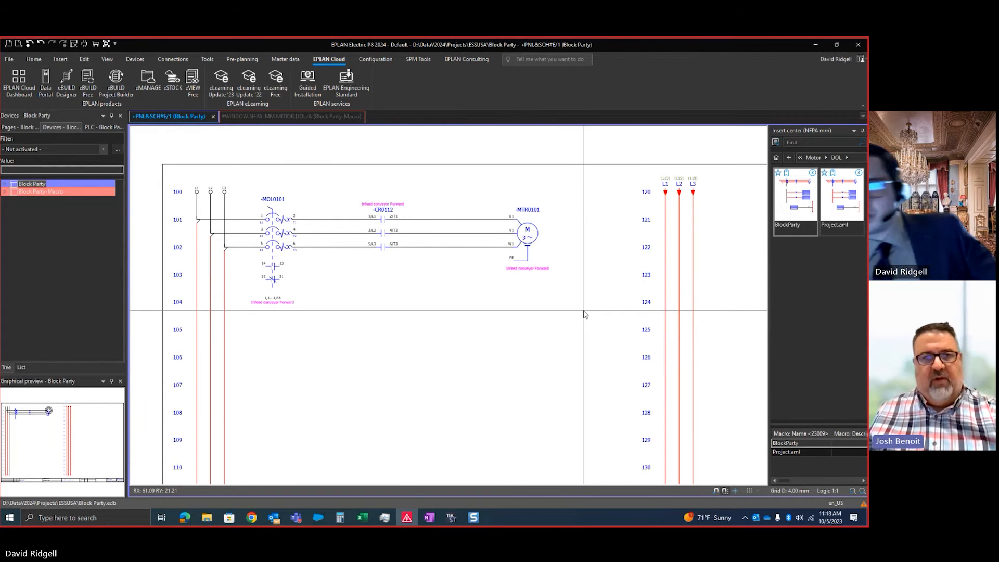
scroll(530, 304, down, 2)
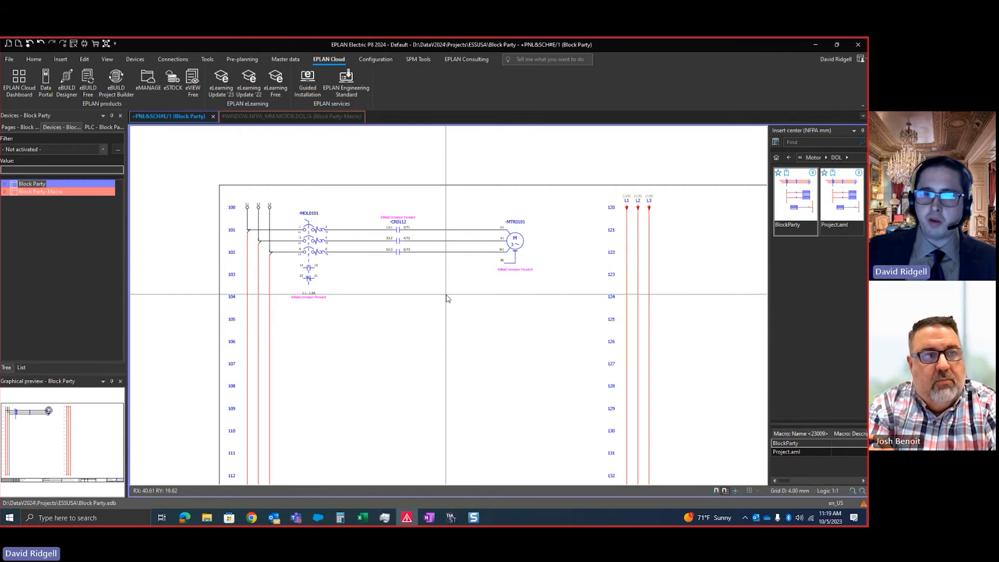
scroll(484, 260, up, 3)
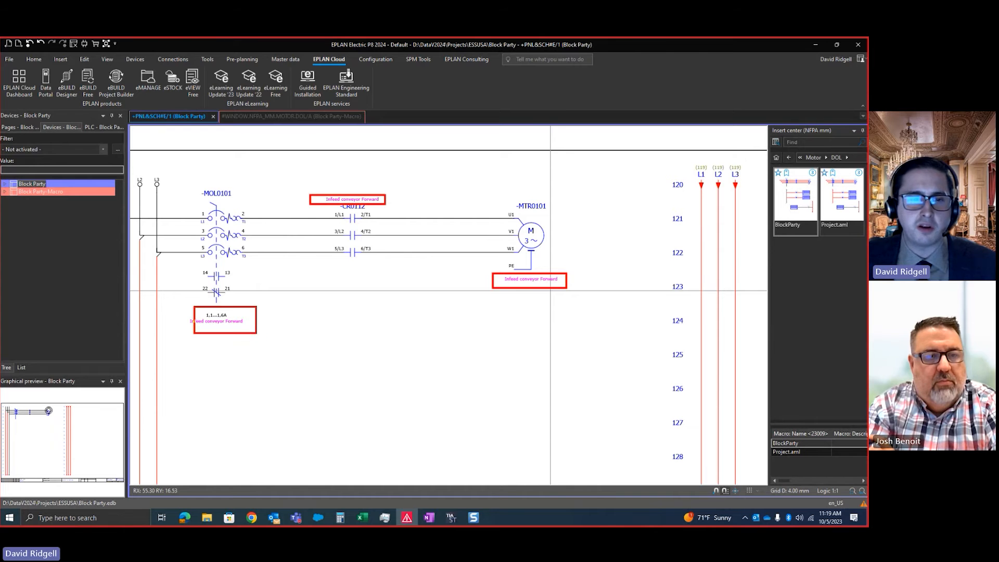
scroll(432, 260, down, 3)
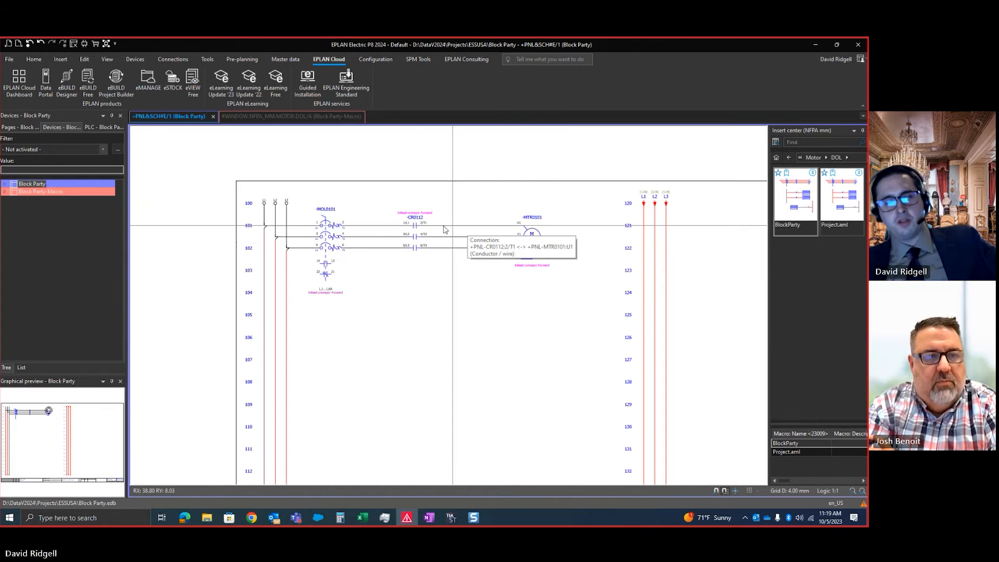
scroll(553, 258, up, 2)
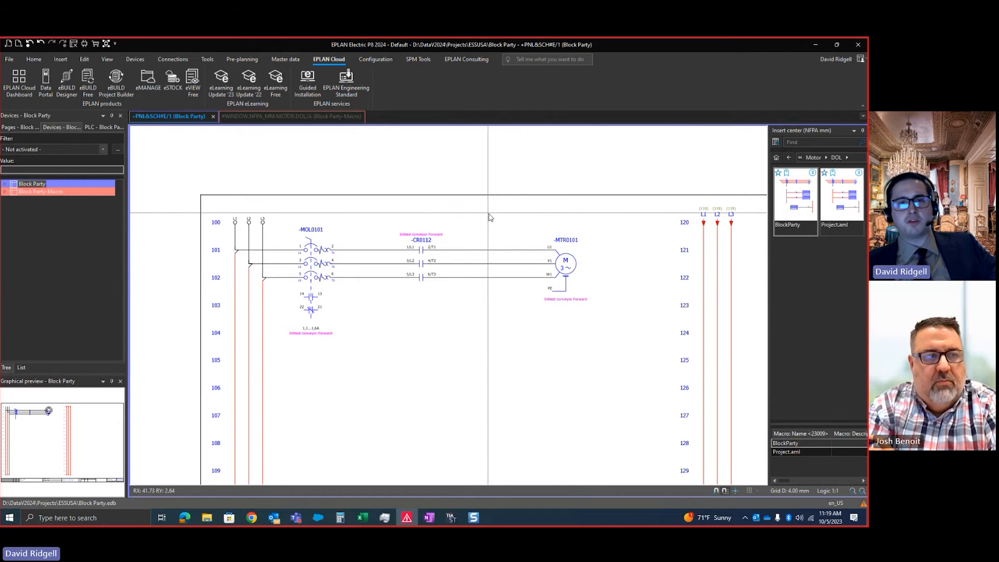
scroll(559, 239, up, 1)
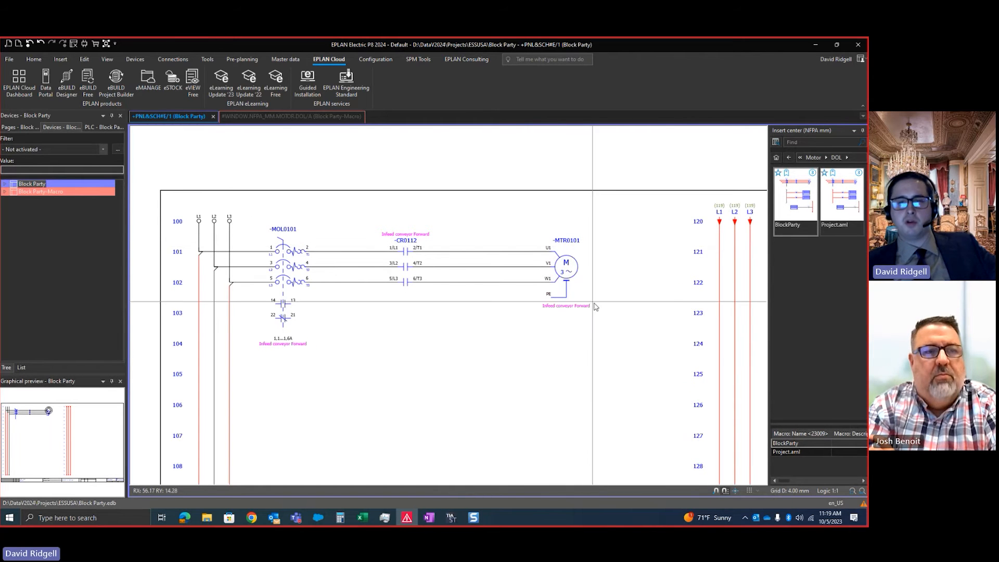
Save the whole -MTR0101 motor circuit as window macro Blockparty_motor.ema in the Motor\DOL directory, multi-line, Variant A
drag(605, 324, 174, 240)
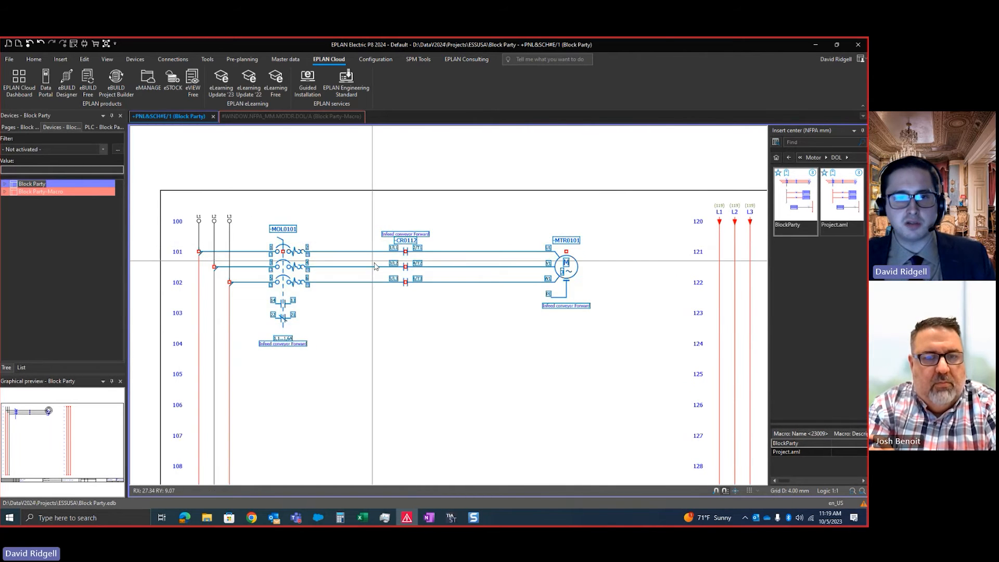
scroll(375, 267, down, 1)
right_click(395, 293)
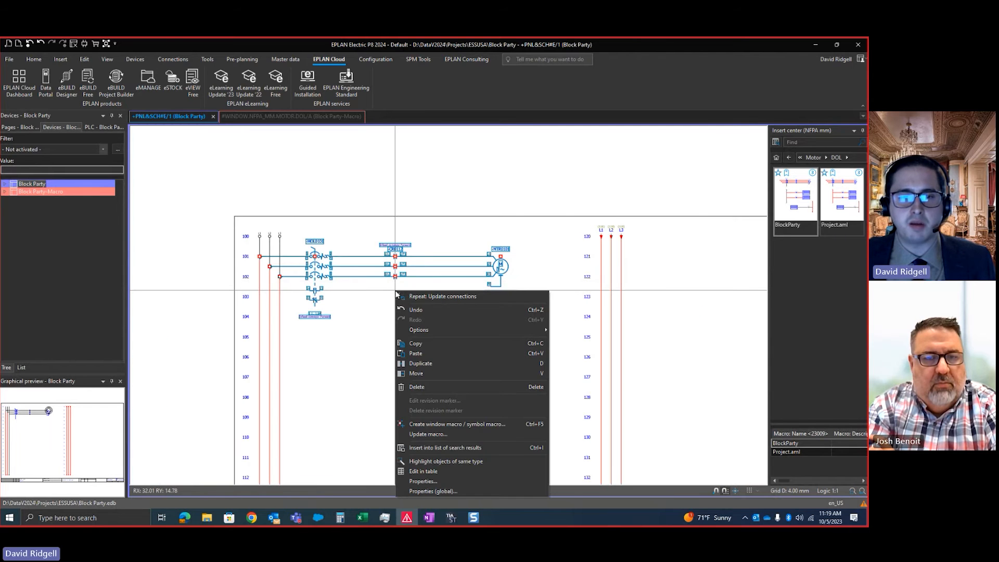
click(437, 424)
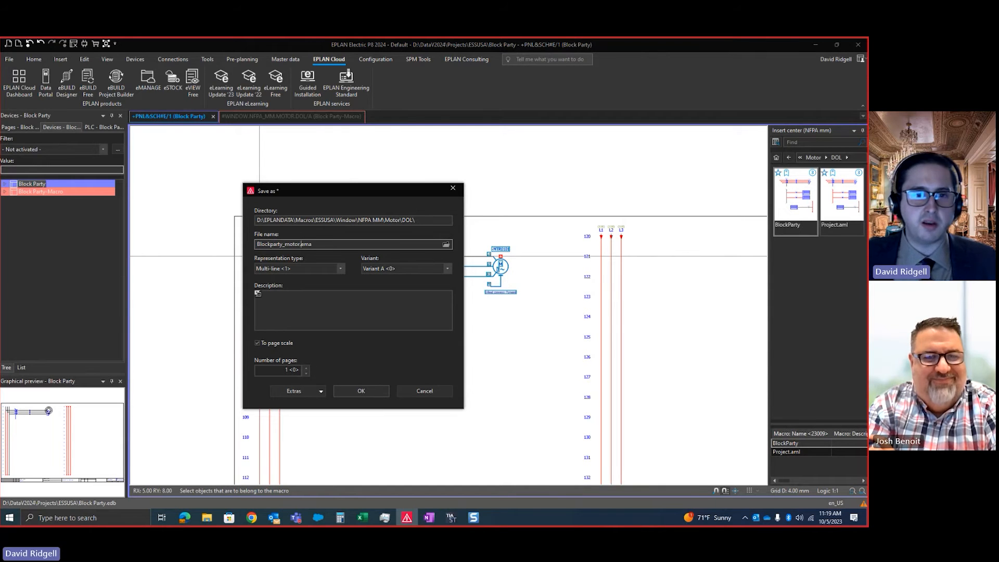
click(383, 391)
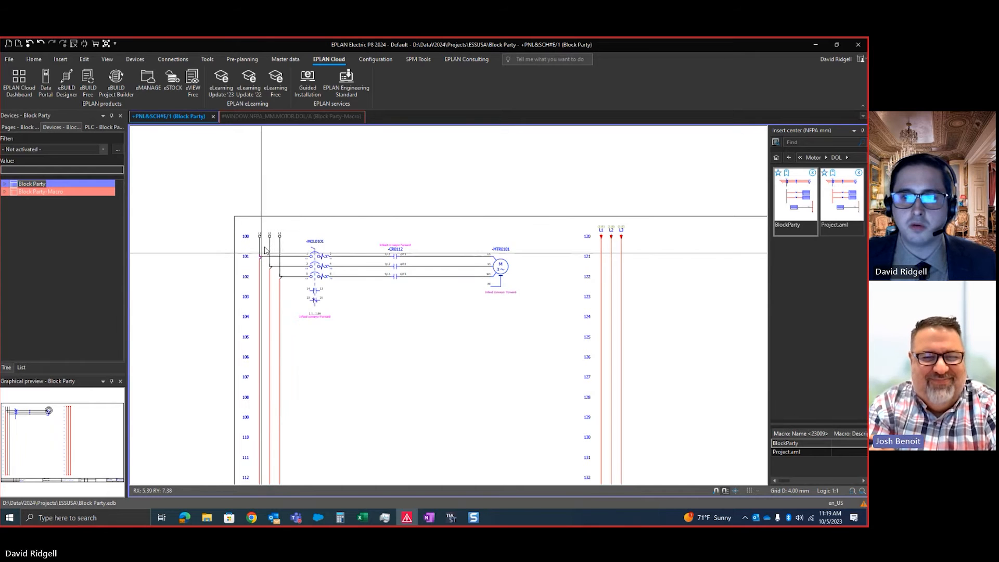
Insert the Blockparty_motor.ema macro on the L1–L3 lines at row 123
click(531, 59)
text(insert)
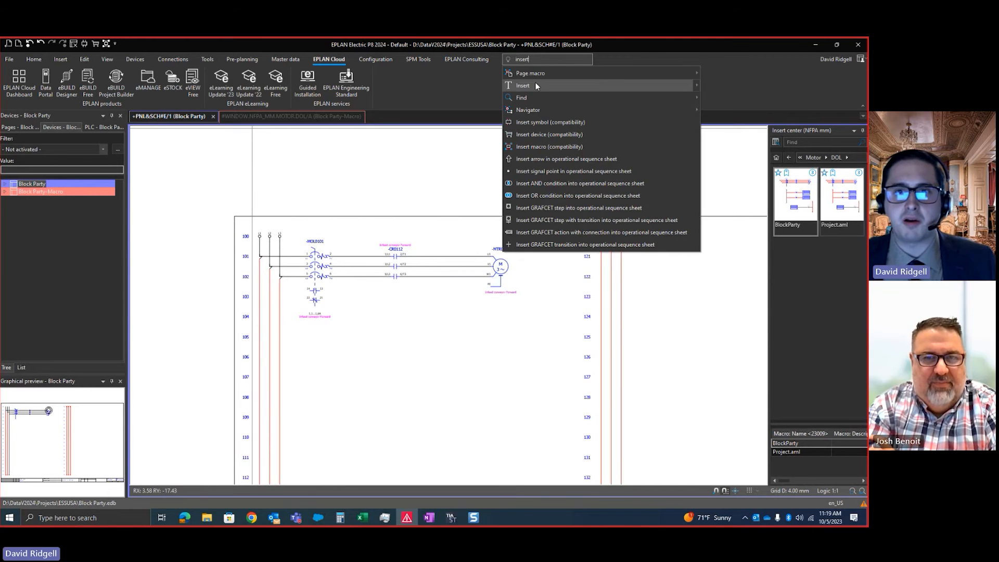
click(558, 146)
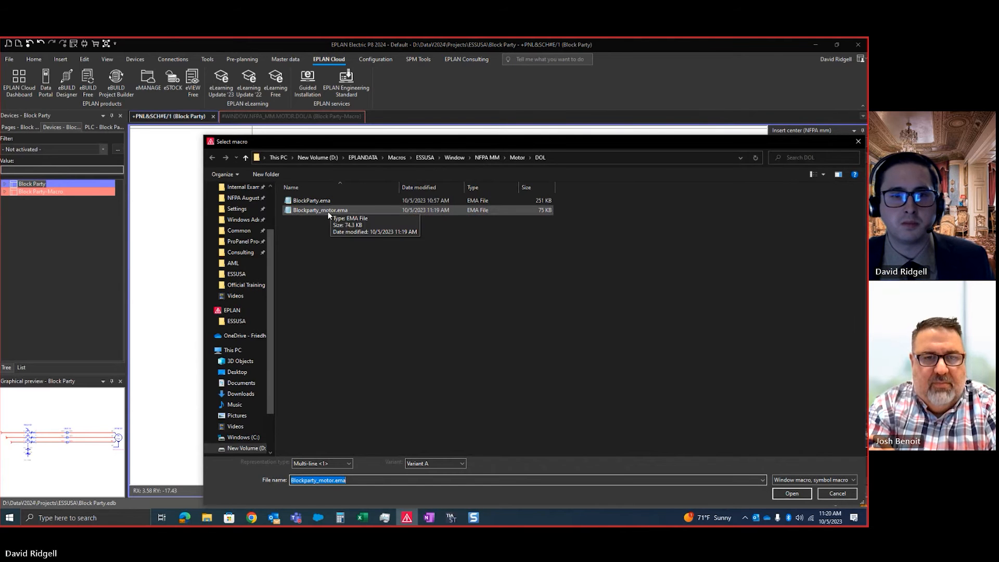
double_click(319, 209)
middle_drag(587, 317, 501, 298)
scroll(518, 278, up, 1)
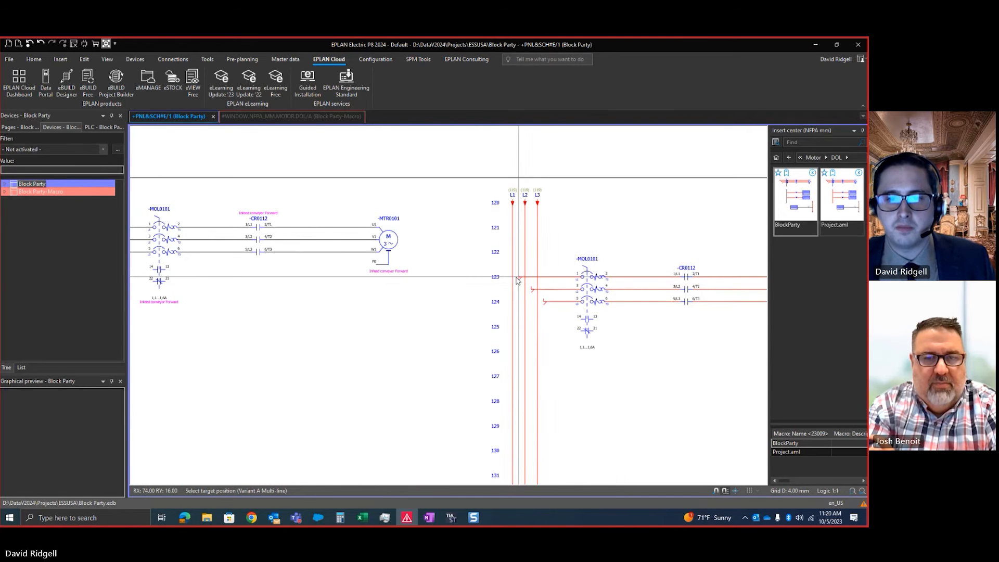
click(515, 280)
click(603, 302)
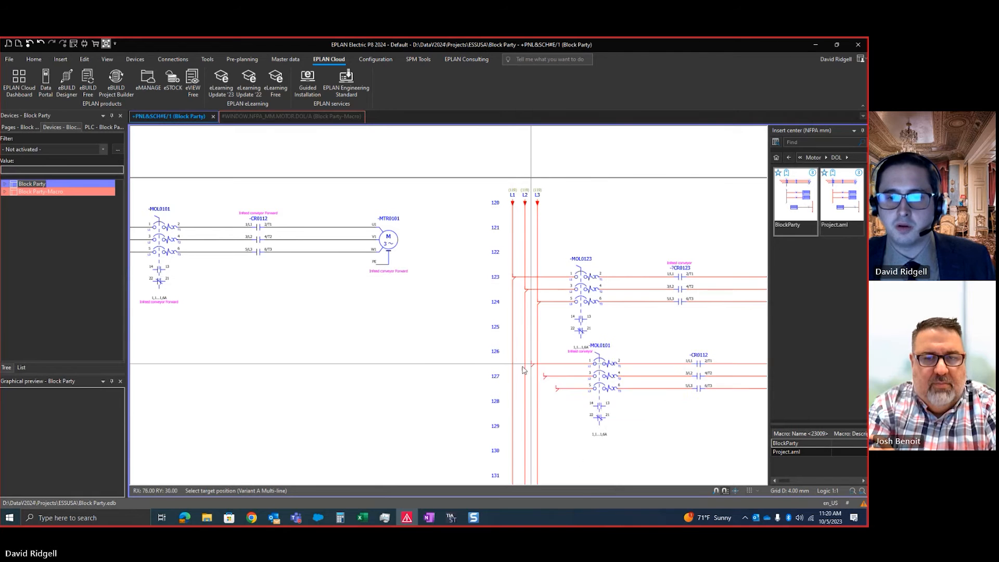
Place a second copy of the motor macro on the L1–L3 lines at row 128 and end the insertion
click(512, 401)
middle_drag(595, 378, 456, 332)
key(Escape)
Set the function text of motor -MTR0123 to "Outfeed conveyor"
scroll(689, 286, up, 1)
scroll(689, 286, up, 1)
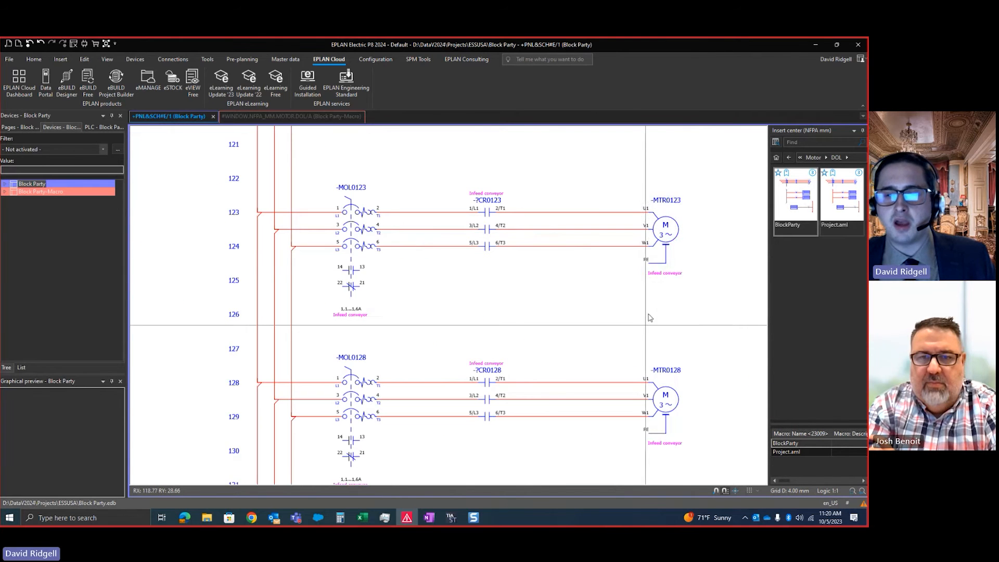
double_click(666, 274)
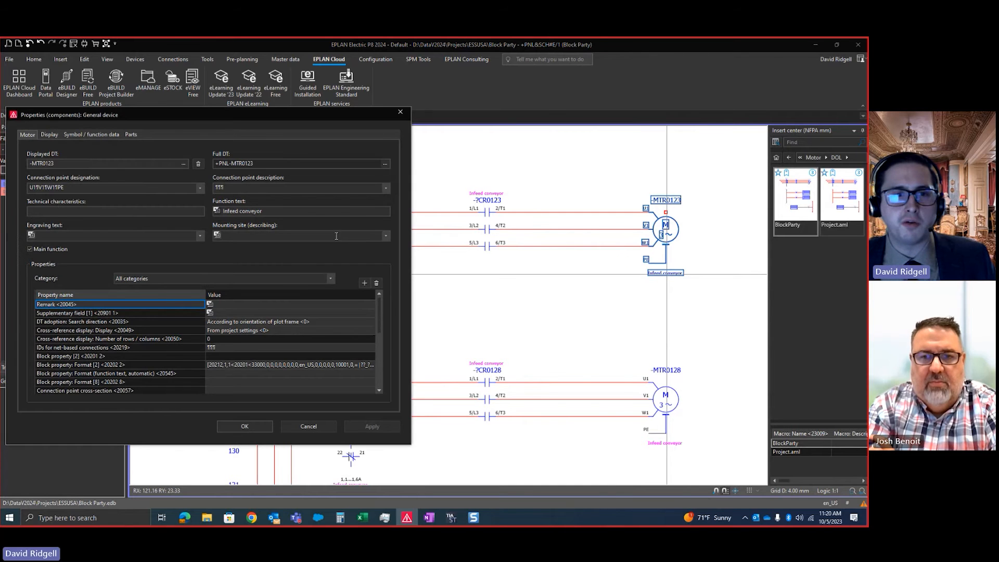
click(276, 210)
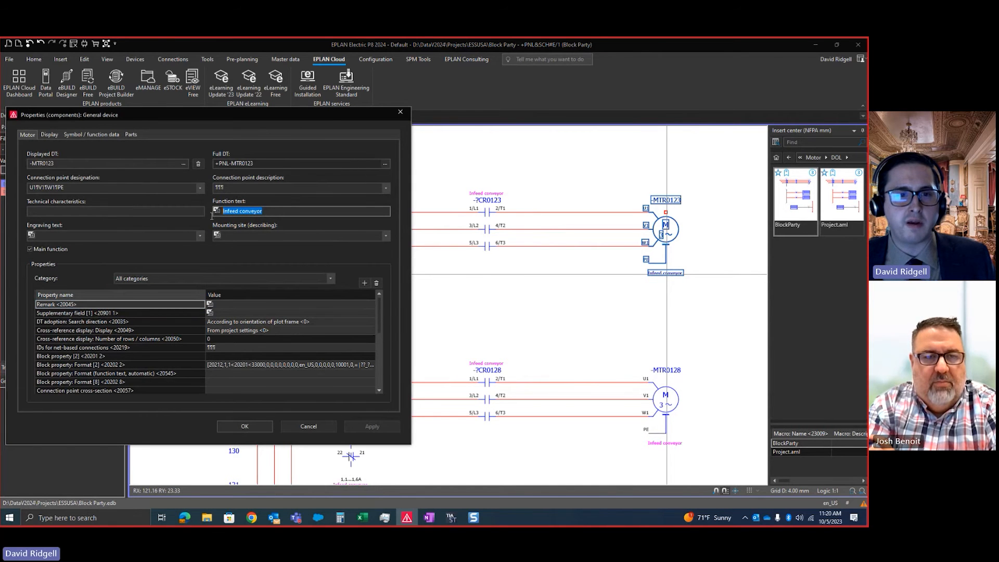
text(Out)
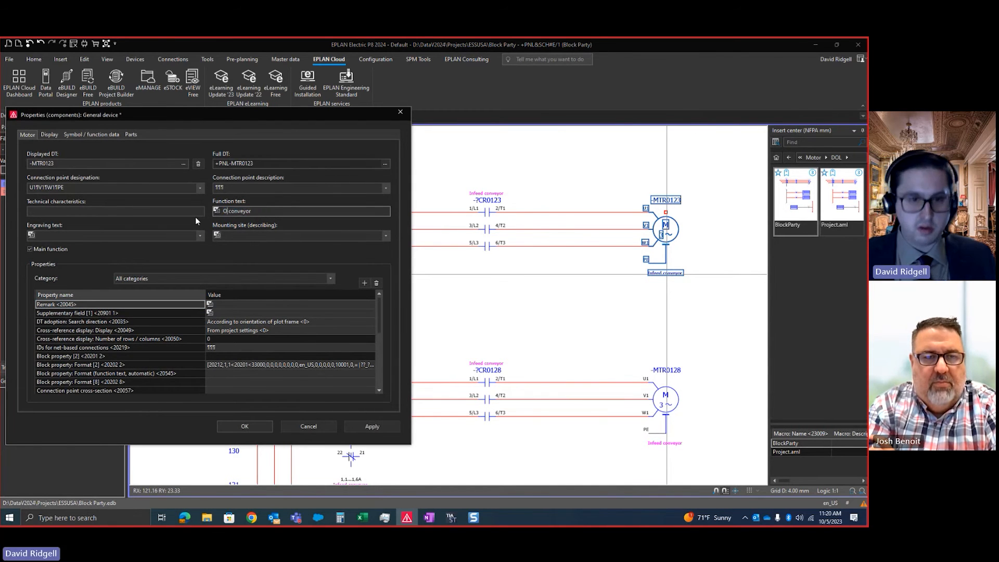
click(244, 426)
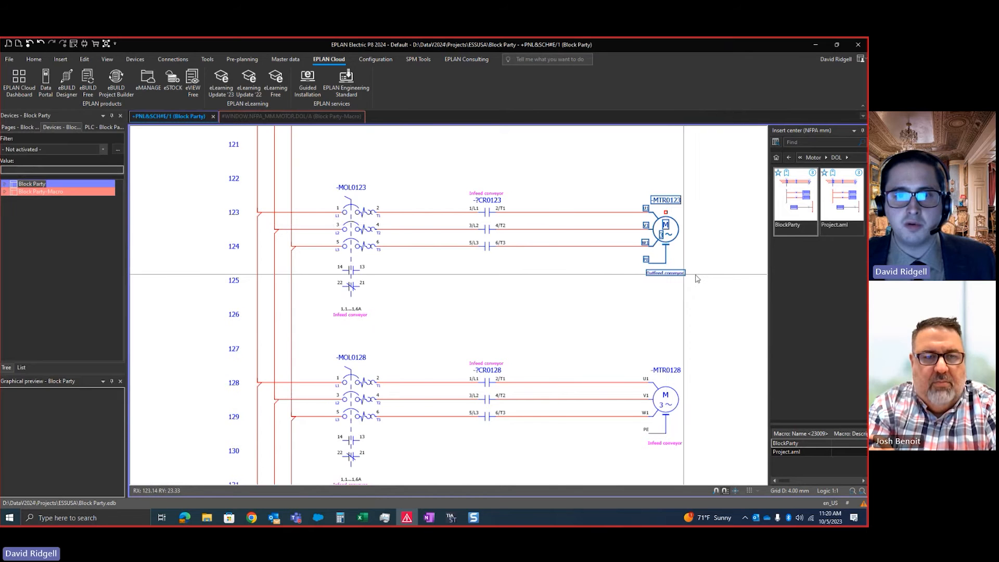
Update the connections to pass the outfeed text to overload -MOL0123 and contact -?CR0123, and check the contact's text
scroll(550, 225, up, 1)
click(180, 61)
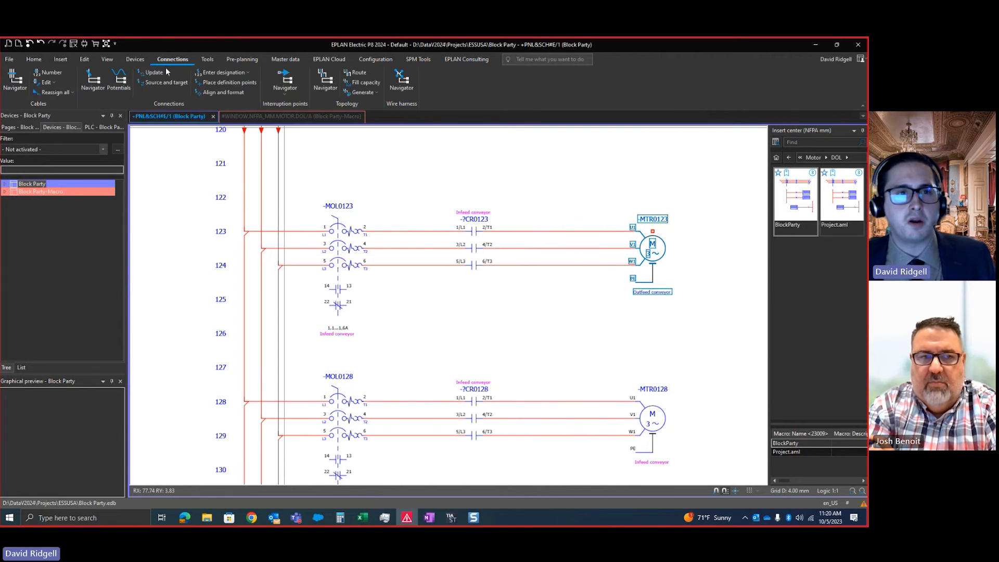
click(160, 73)
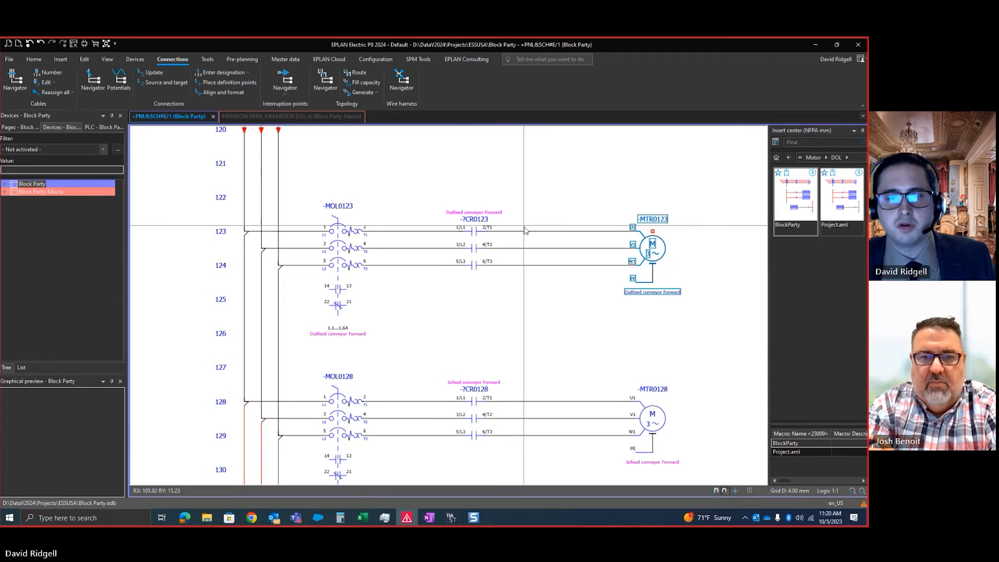
click(489, 205)
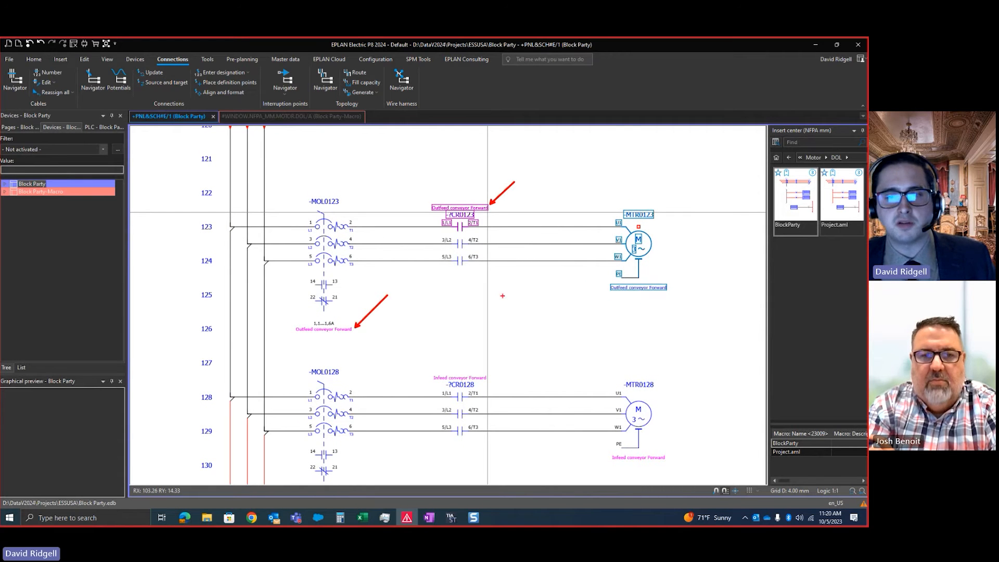
click(693, 258)
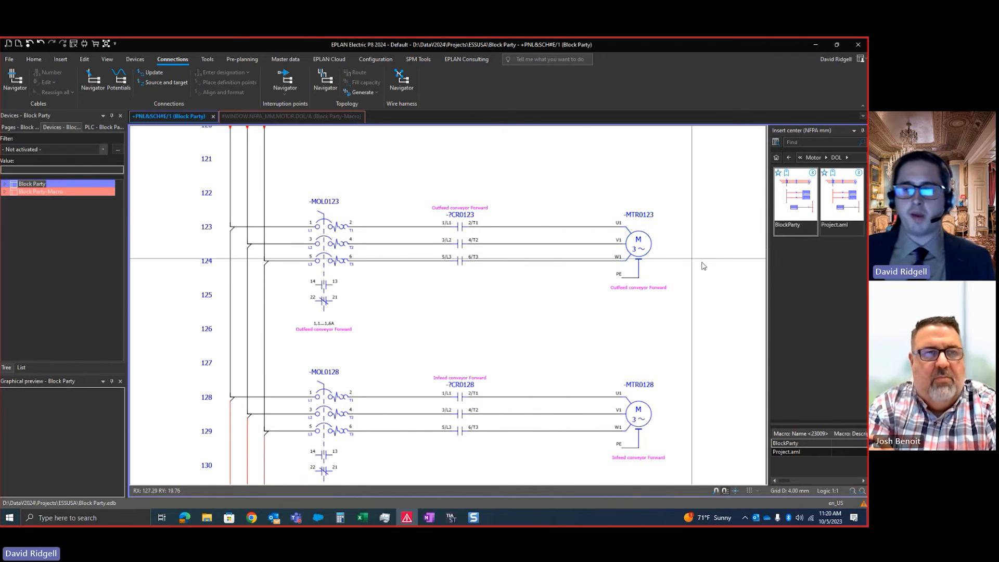
Set the function text of motor -MTR0128 to "Grinding conveyor"
middle_drag(648, 276, 610, 263)
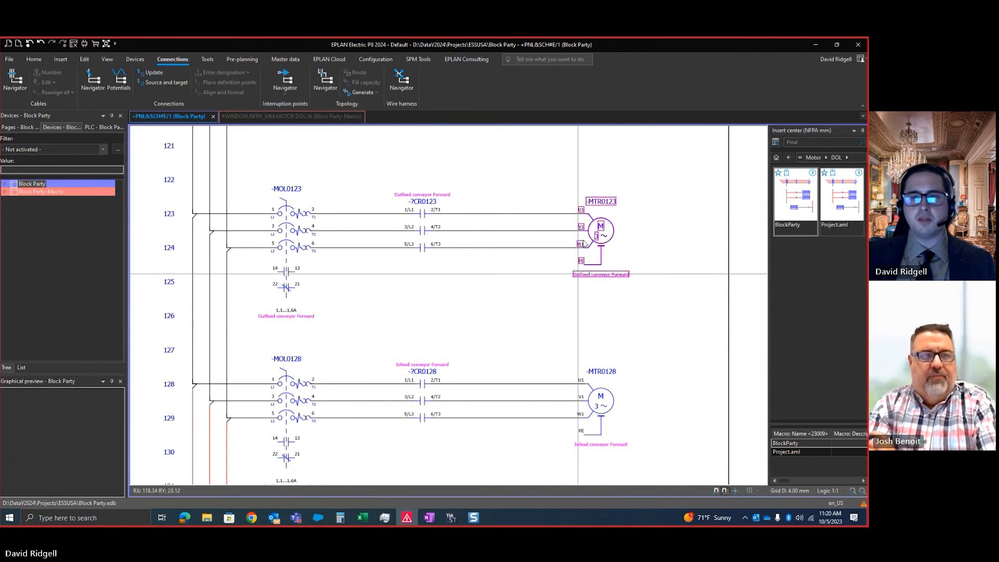
scroll(422, 310, down, 1)
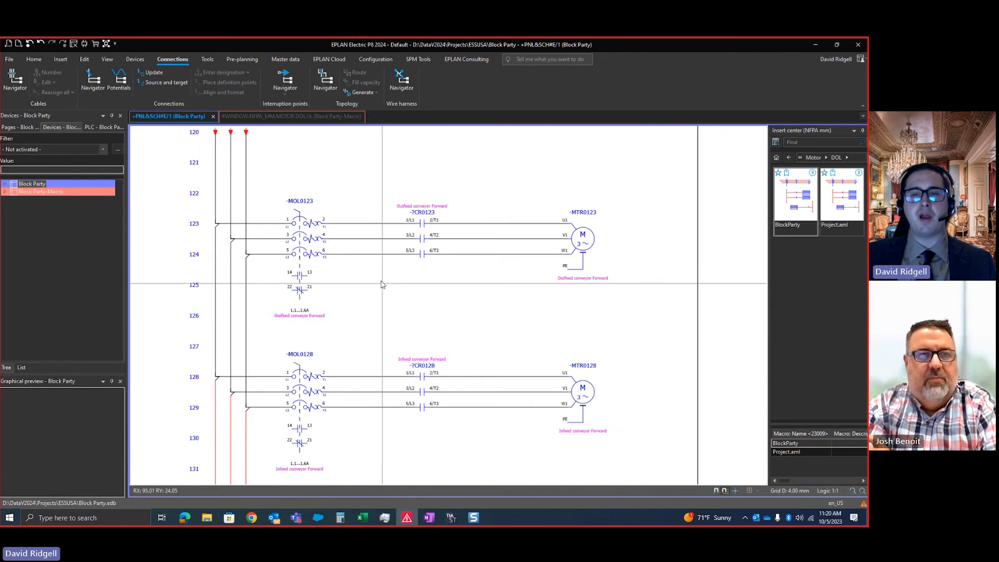
scroll(614, 273, up, 2)
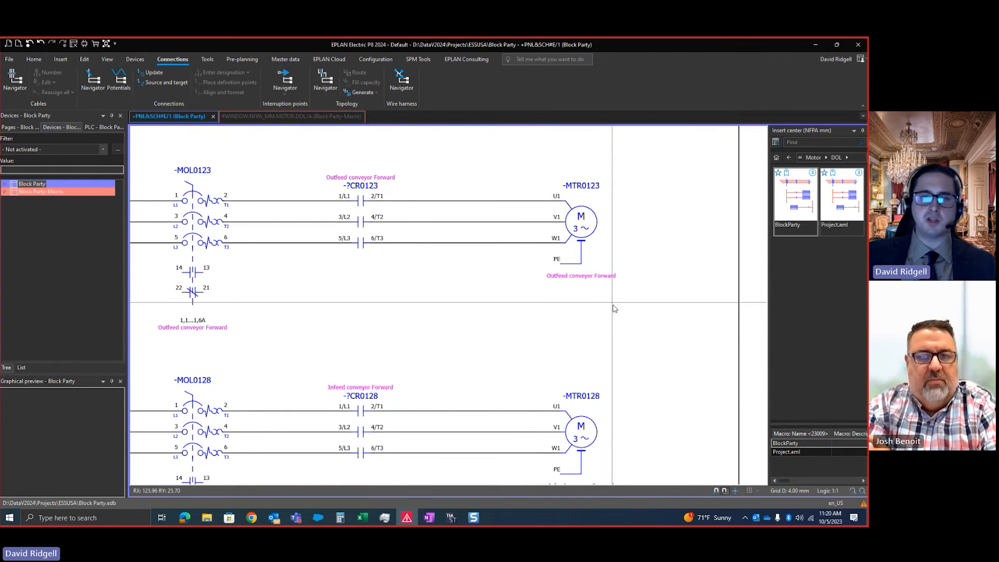
scroll(607, 307, down, 1)
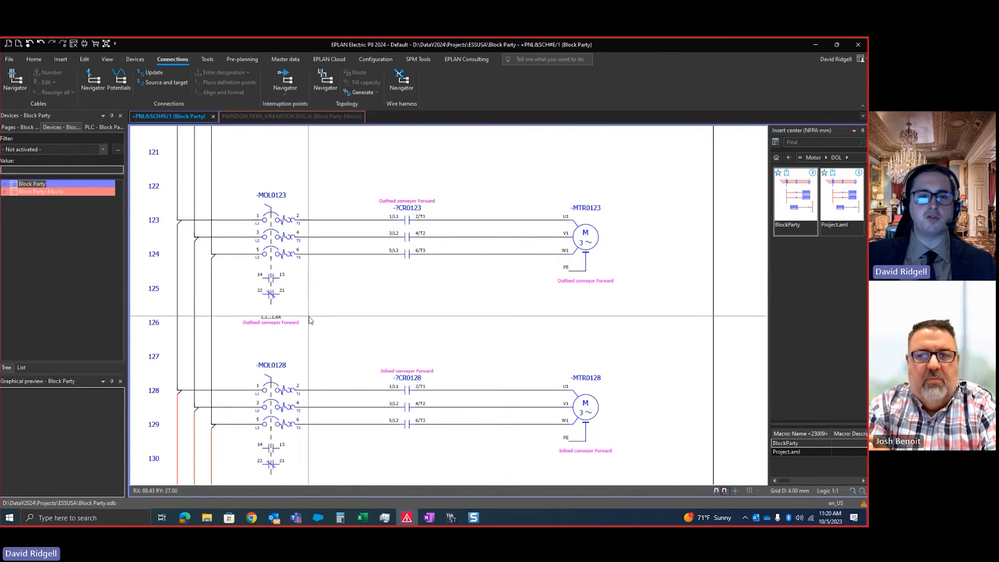
scroll(468, 333, down, 1)
double_click(573, 377)
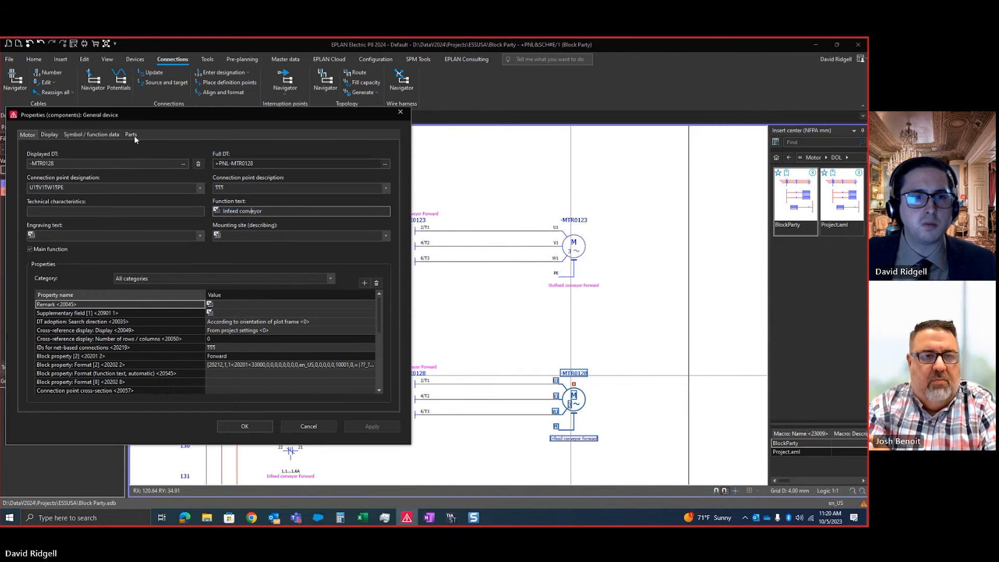
drag(236, 212, 228, 210)
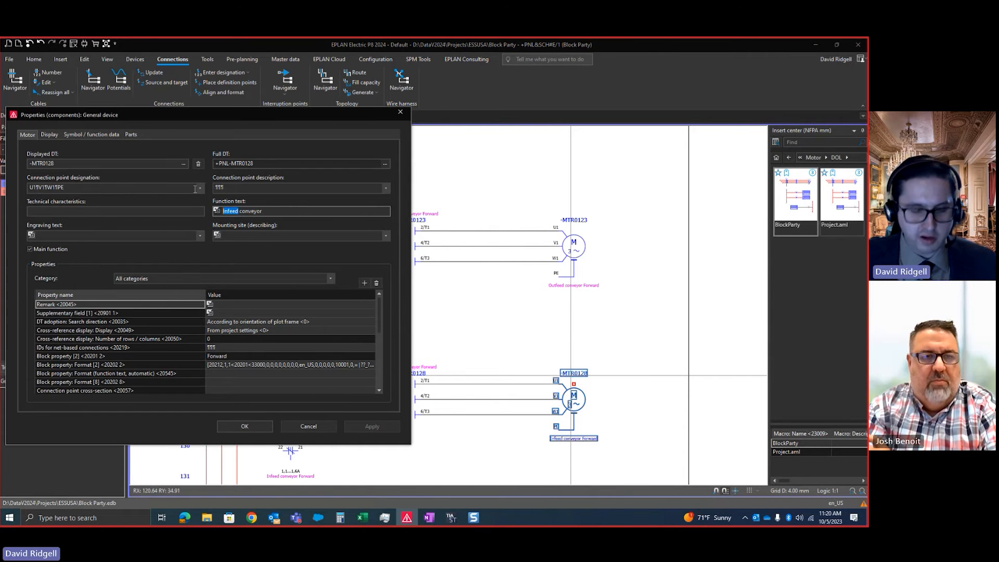
key(Tab)
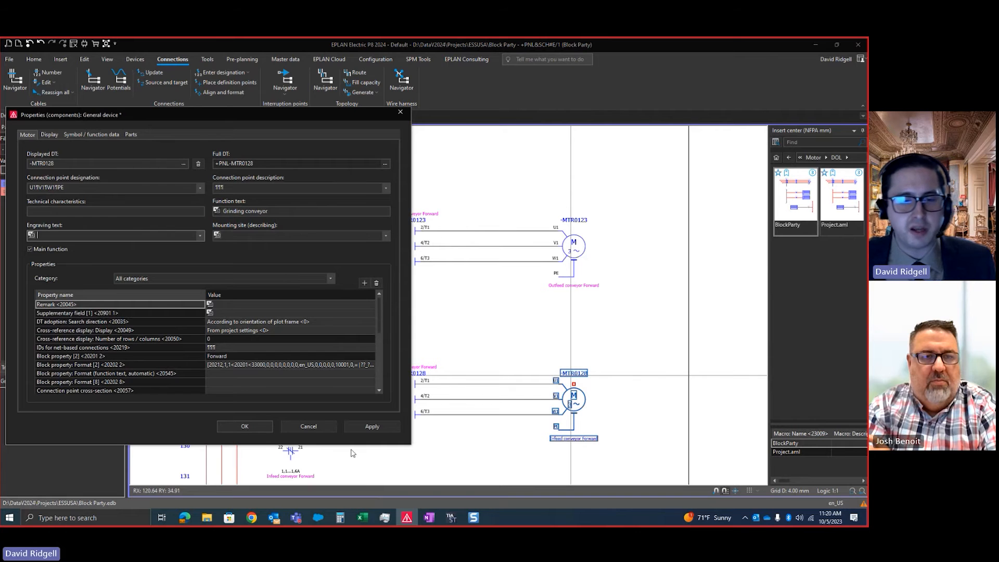
click(262, 426)
Update the connections again to pass the grinding text to overload -MOL0128 and contact -?CR0128
click(150, 73)
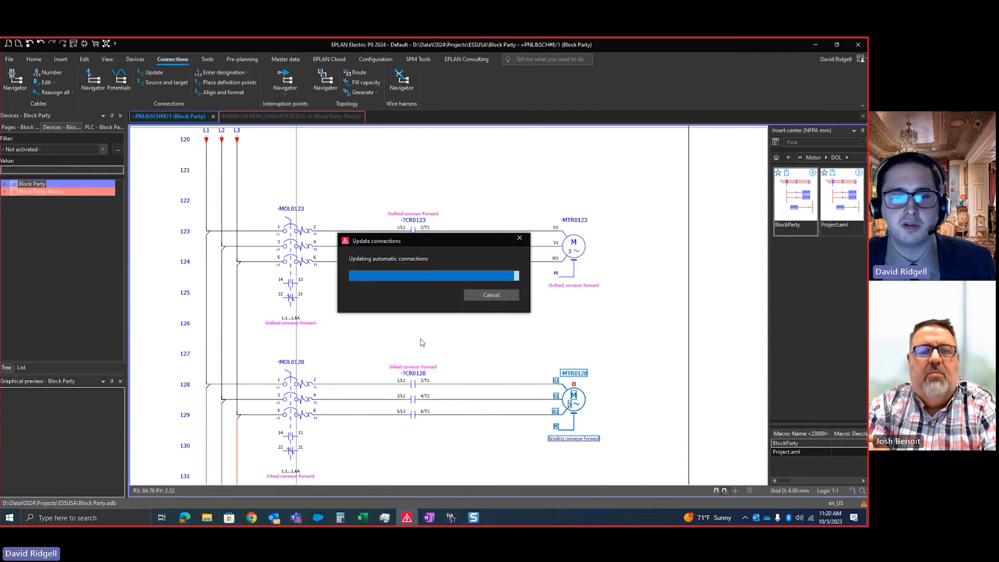
scroll(403, 319, down, 2)
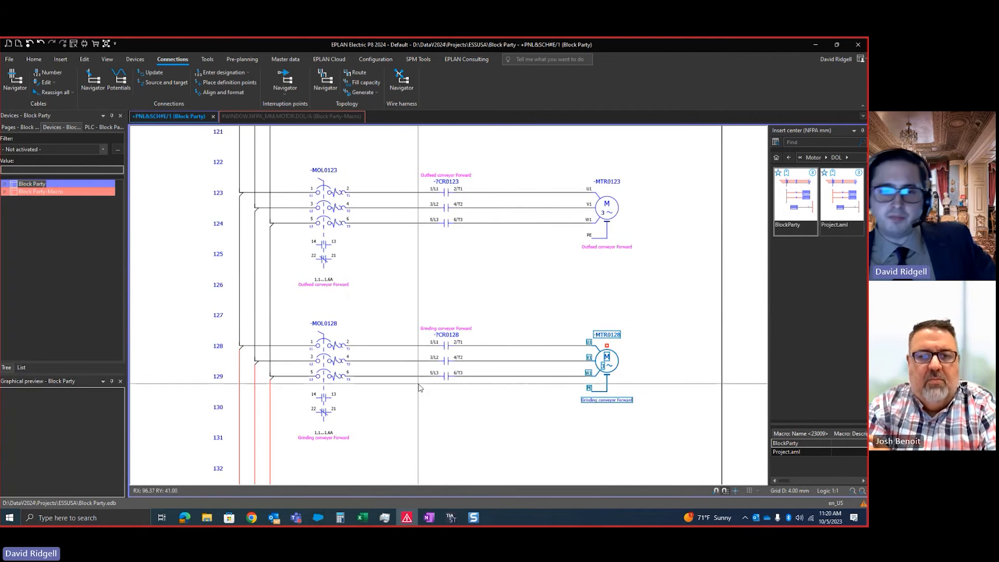
scroll(450, 395, down, 1)
click(438, 429)
scroll(448, 426, up, 1)
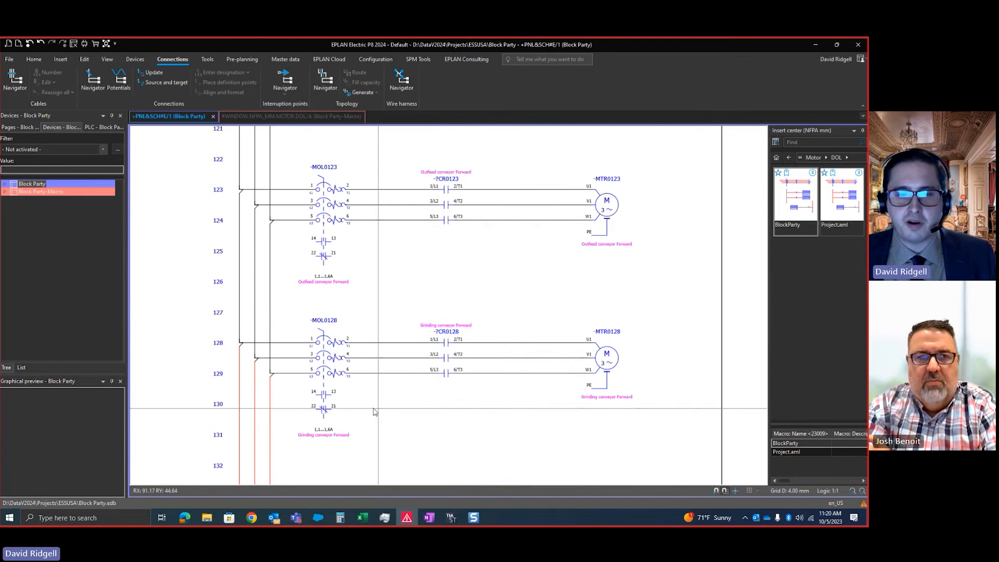
Insert variant C of the BlockParty macro at row 105 below the infeed motor circuit, numbered in the format Identifier + Page + Row
scroll(355, 331, down, 4)
middle_drag(336, 281, 521, 268)
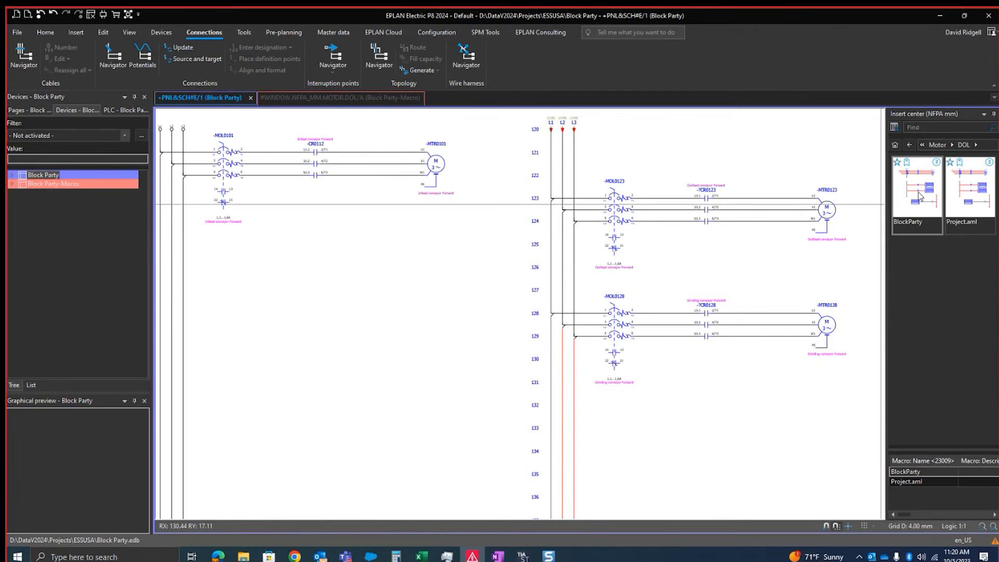
drag(919, 196, 363, 317)
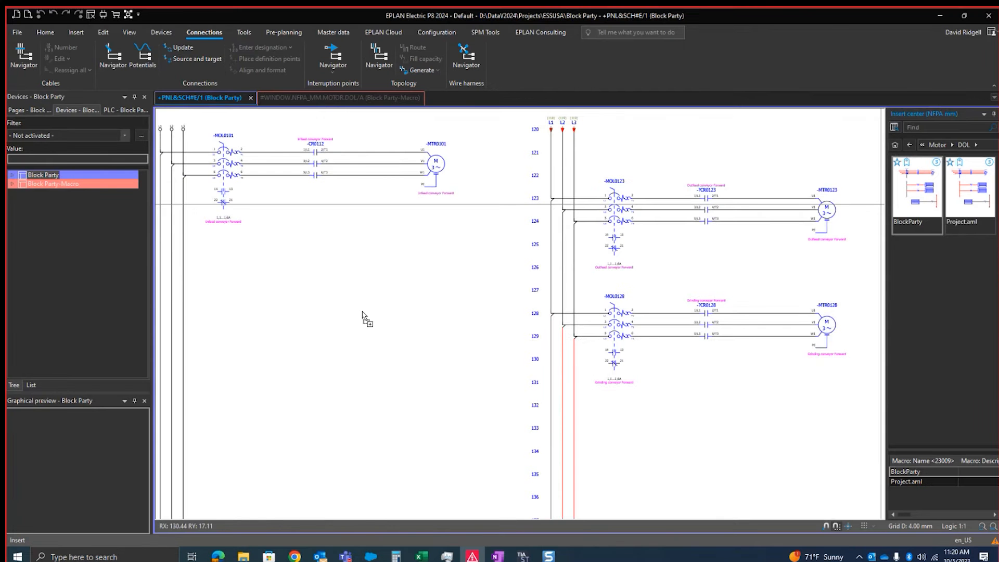
scroll(520, 261, down, 2)
key(Tab)
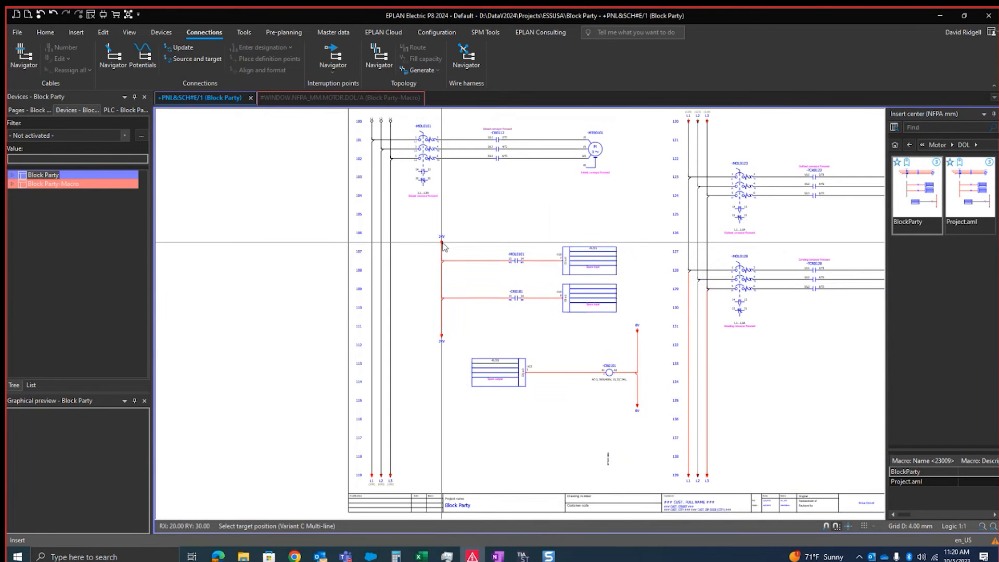
click(424, 219)
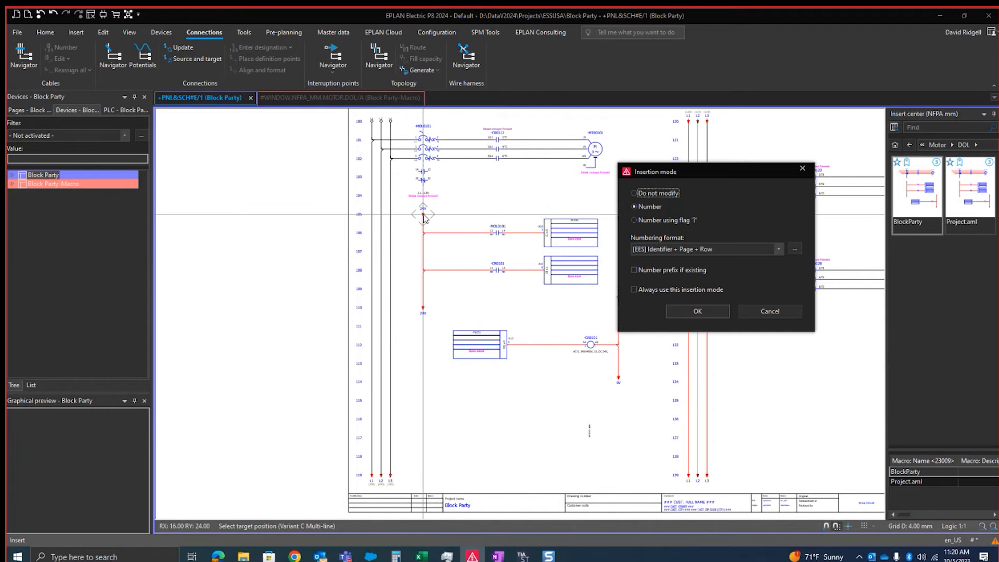
click(697, 311)
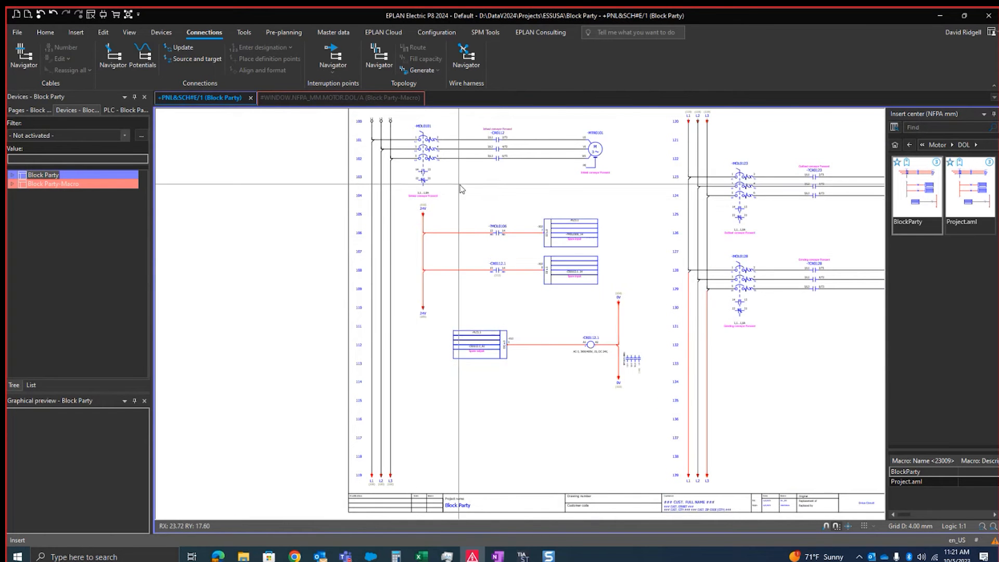
Assign the 13/14 NO auxiliary contact of overload -MOL0101 to the placed contact -?MOL0106
scroll(398, 169, up, 3)
scroll(397, 167, up, 1)
scroll(476, 180, down, 1)
middle_drag(480, 185, 445, 217)
click(383, 183)
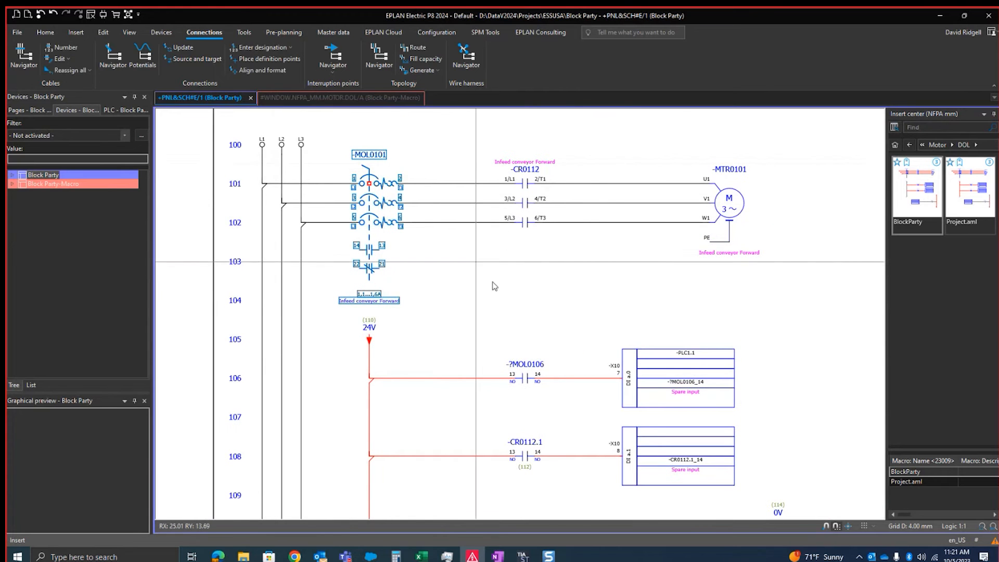
scroll(693, 406, up, 1)
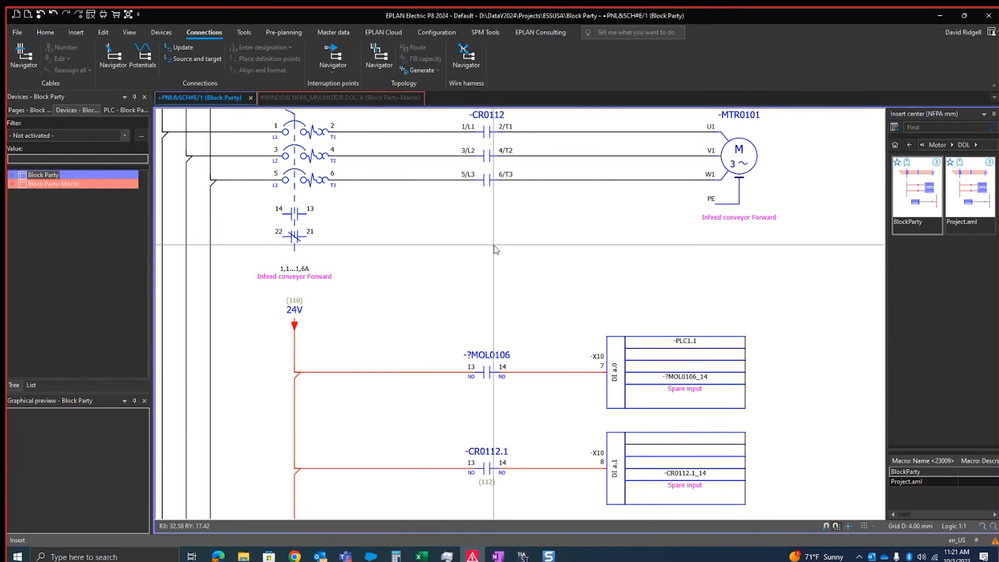
scroll(372, 206, up, 2)
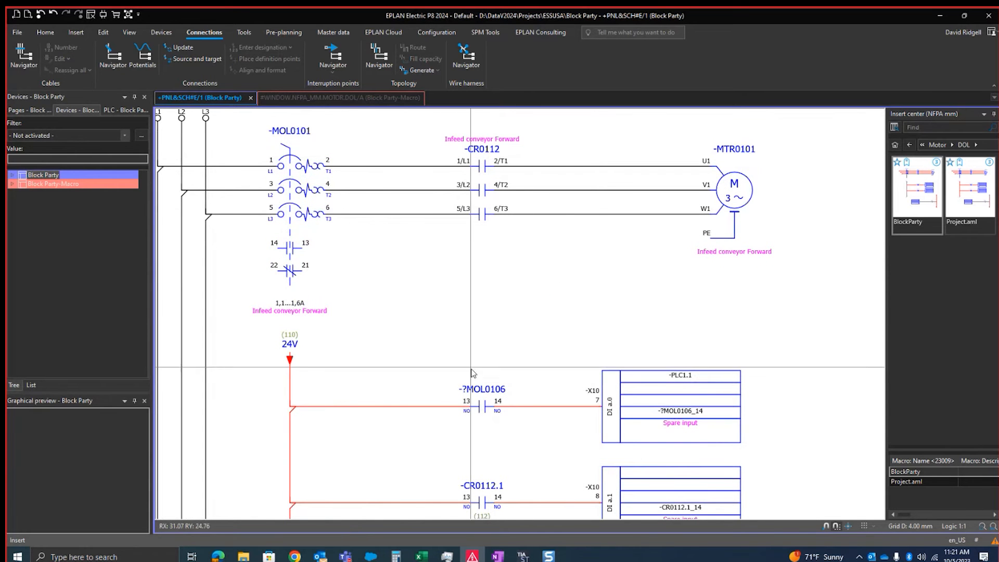
click(297, 151)
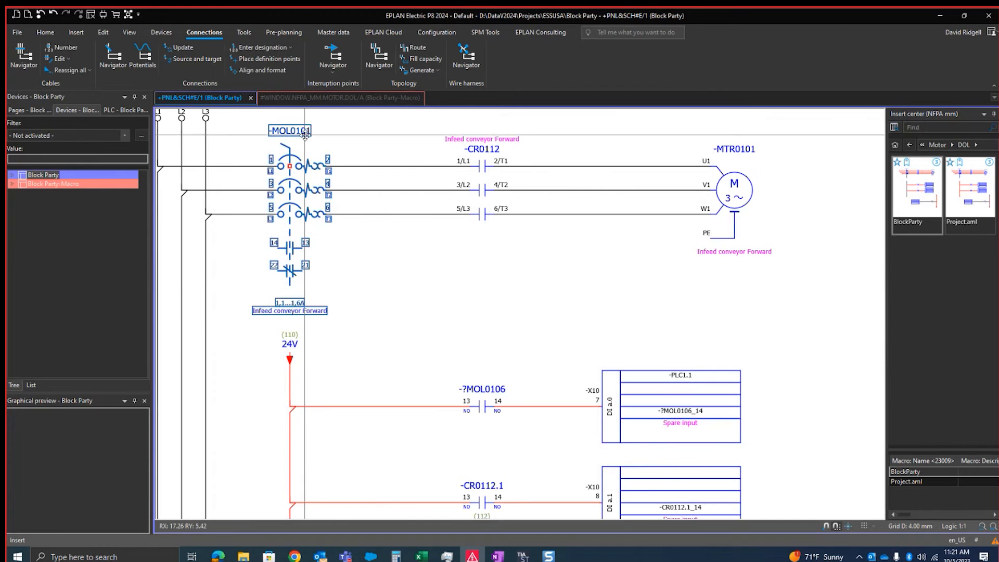
right_click(90, 306)
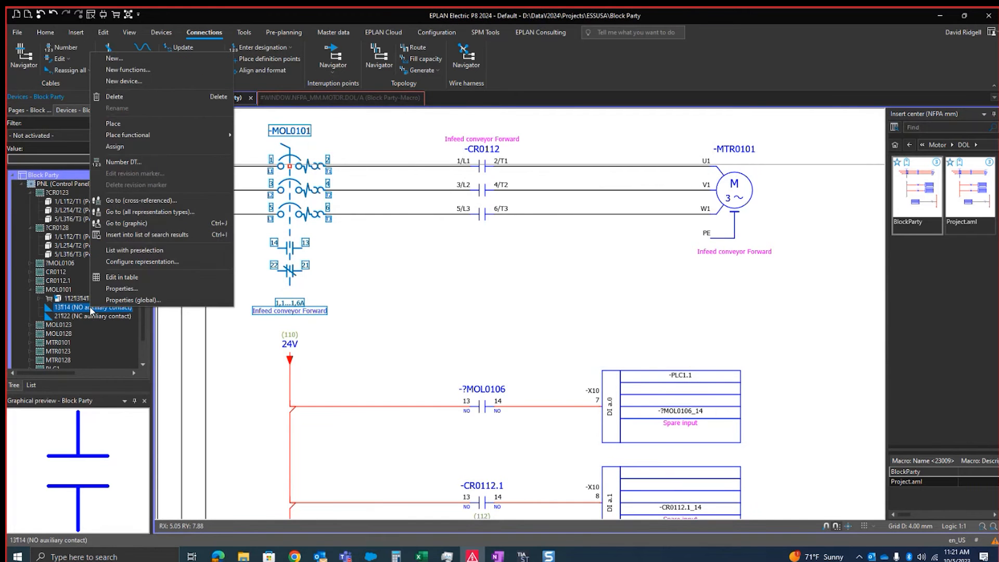
click(114, 146)
click(482, 405)
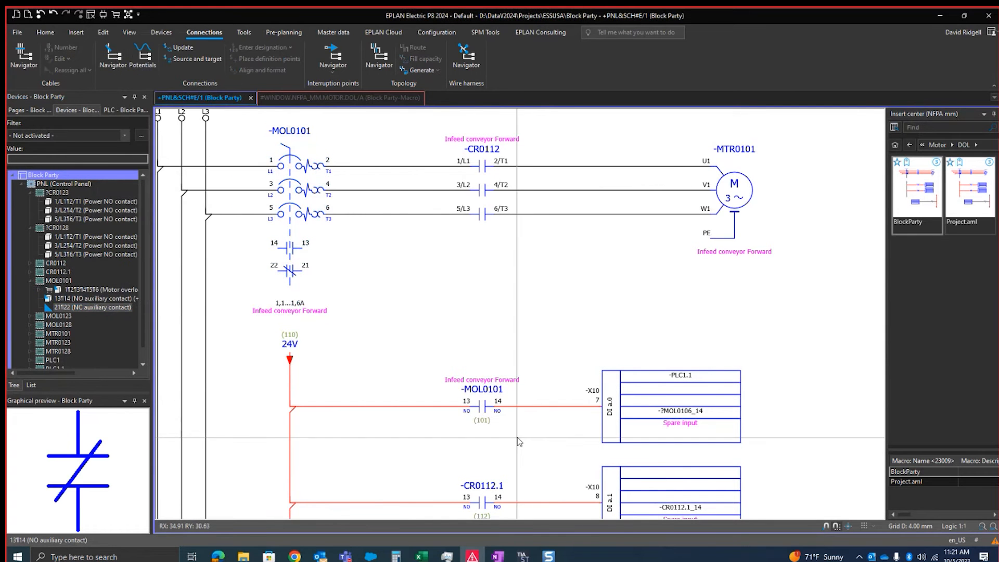
key(Escape)
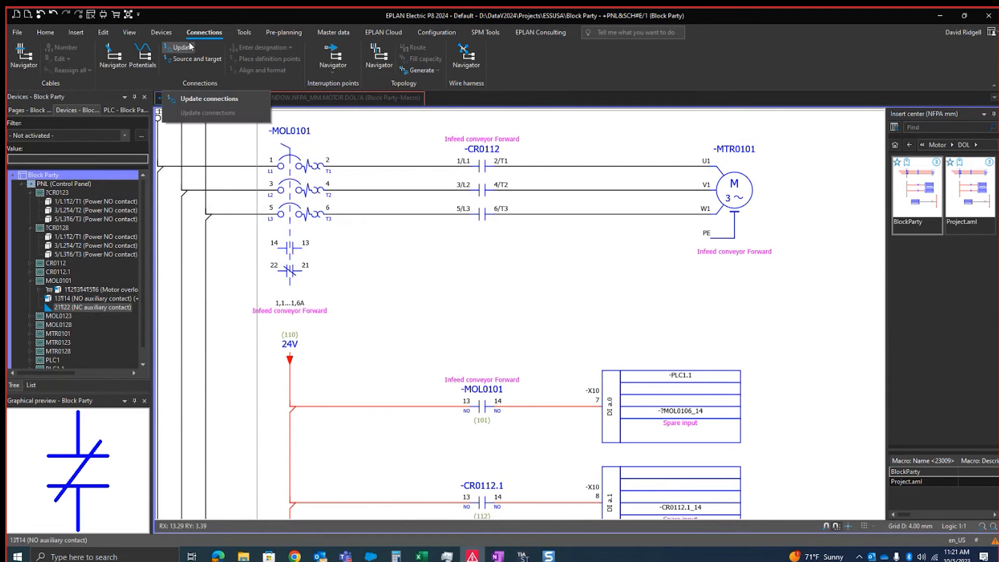
Update the connections to pass the infeed conveyor text from contact -MOL0101 to PLC input DI a.0
click(173, 51)
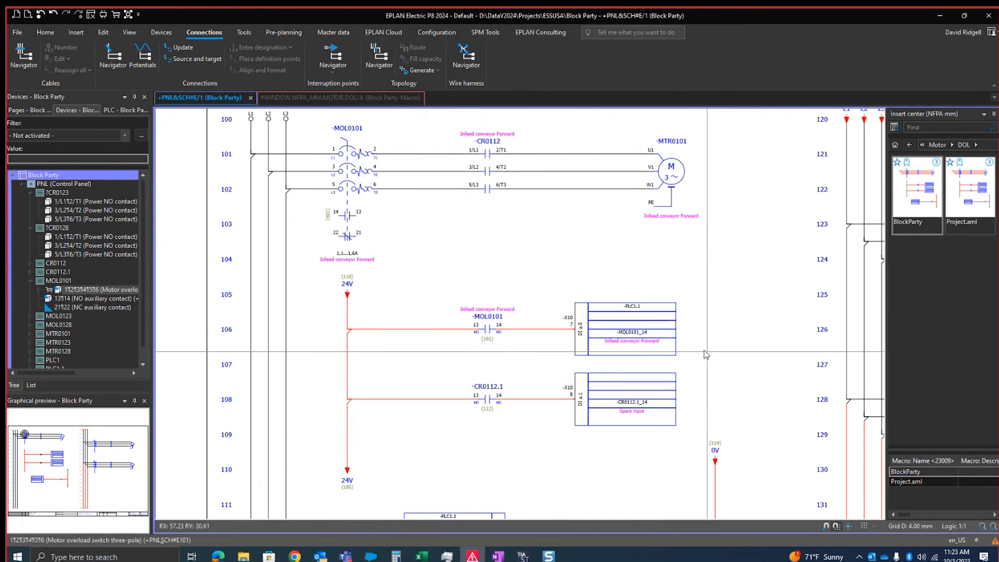
scroll(681, 356, up, 3)
click(678, 351)
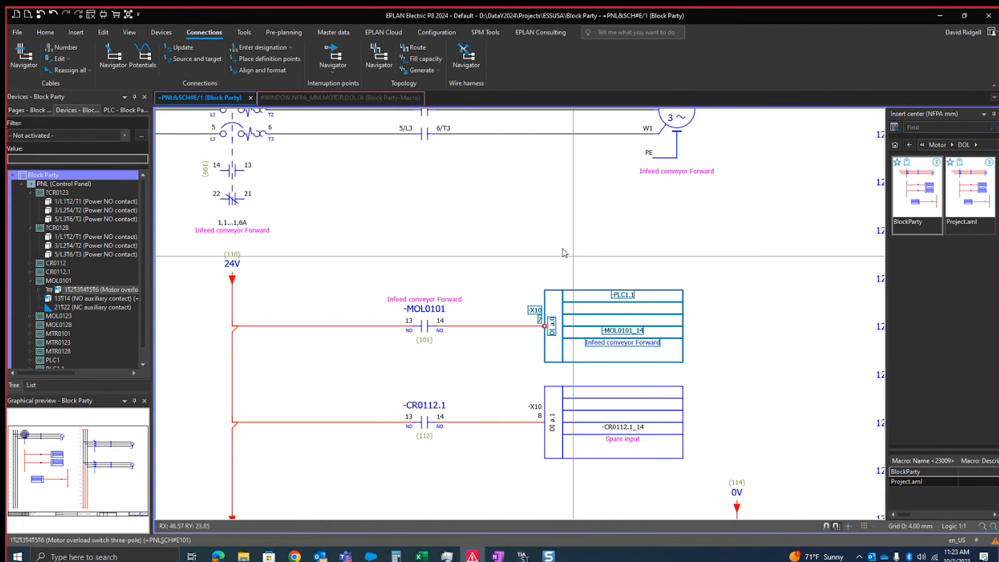
scroll(678, 288, down, 1)
middle_drag(654, 261, 653, 229)
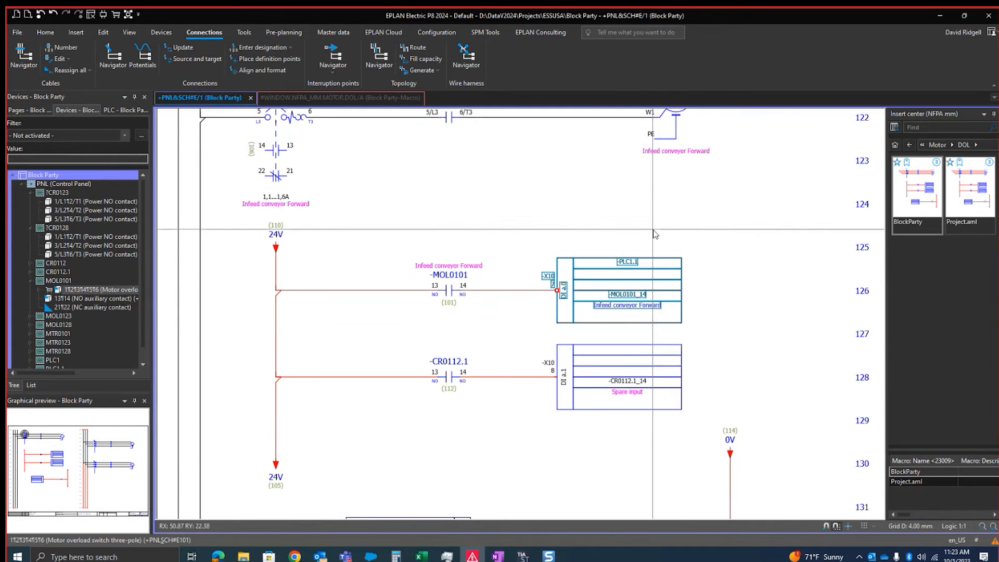
Examine the Block property: Format [1] value in the properties of PLC input DI a.0
double_click(650, 307)
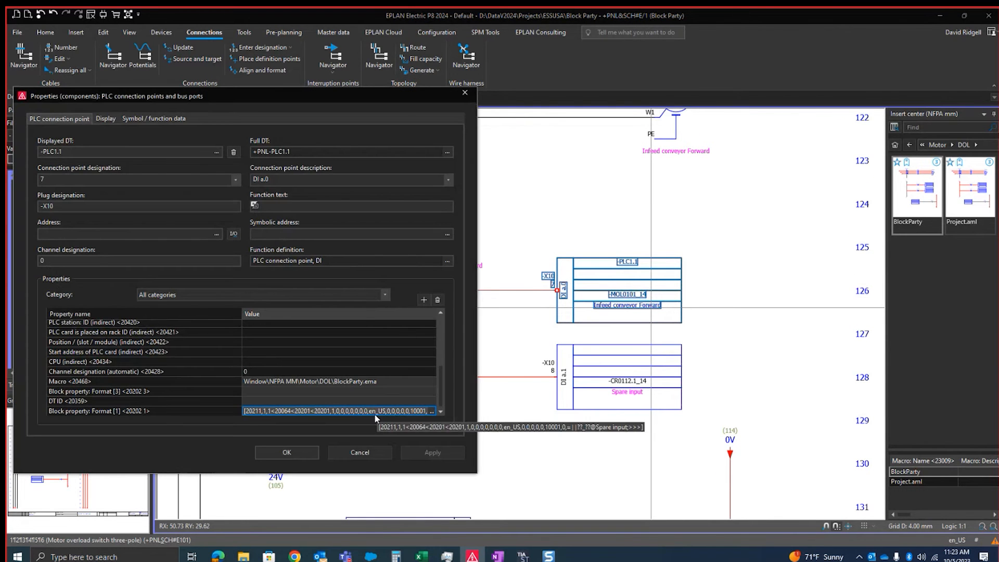
click(322, 411)
click(303, 411)
drag(289, 411, 204, 422)
click(251, 414)
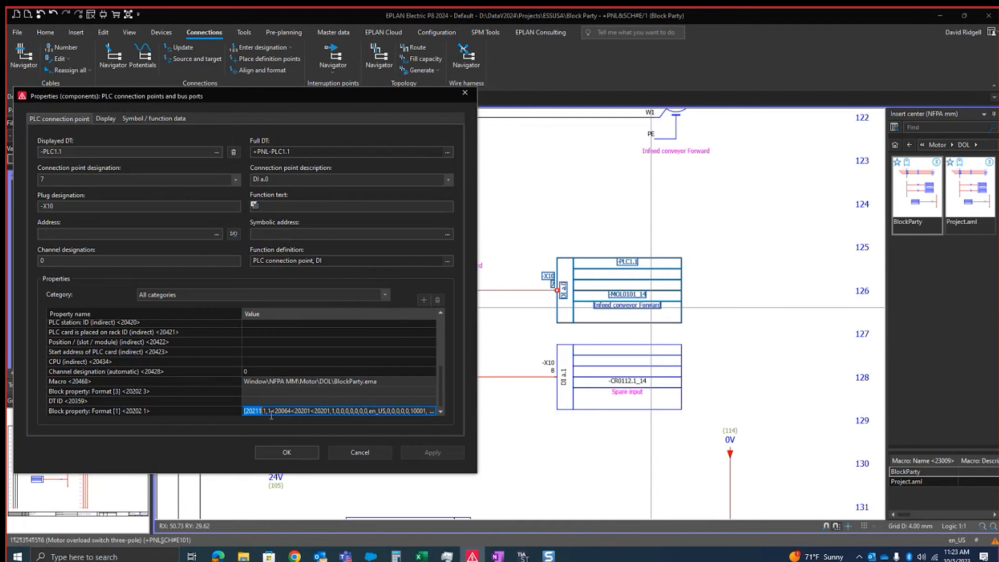
click(286, 452)
Examine the Block property: Format [1] value of PLC input DI a.1, including its spare input fallback text
double_click(628, 379)
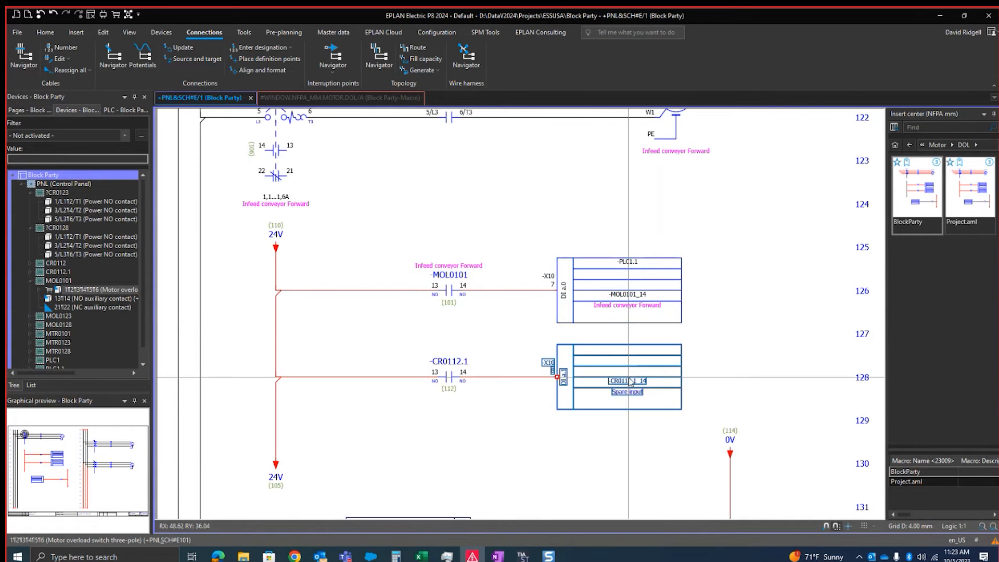
click(365, 411)
drag(364, 411, 39, 416)
key(End)
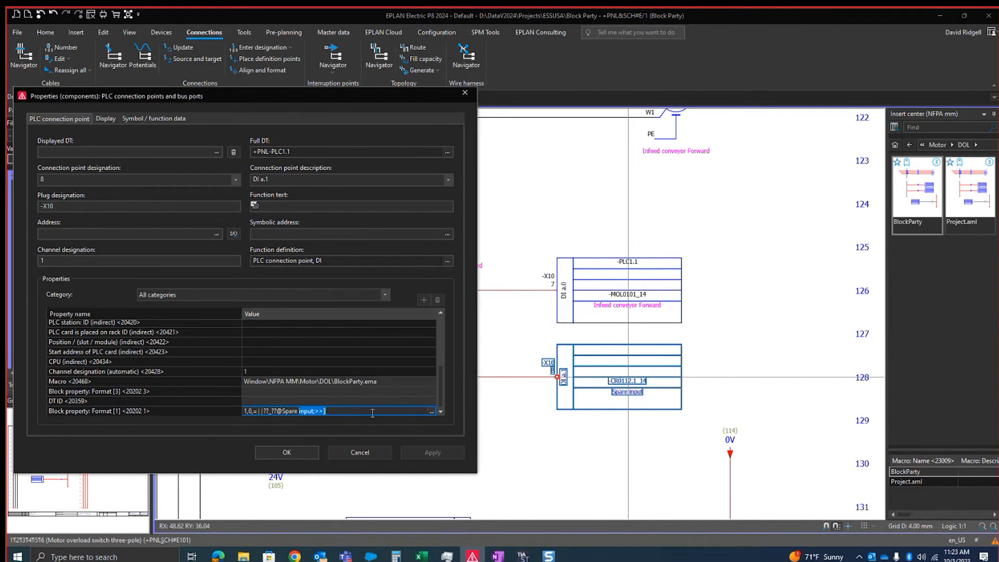
click(284, 452)
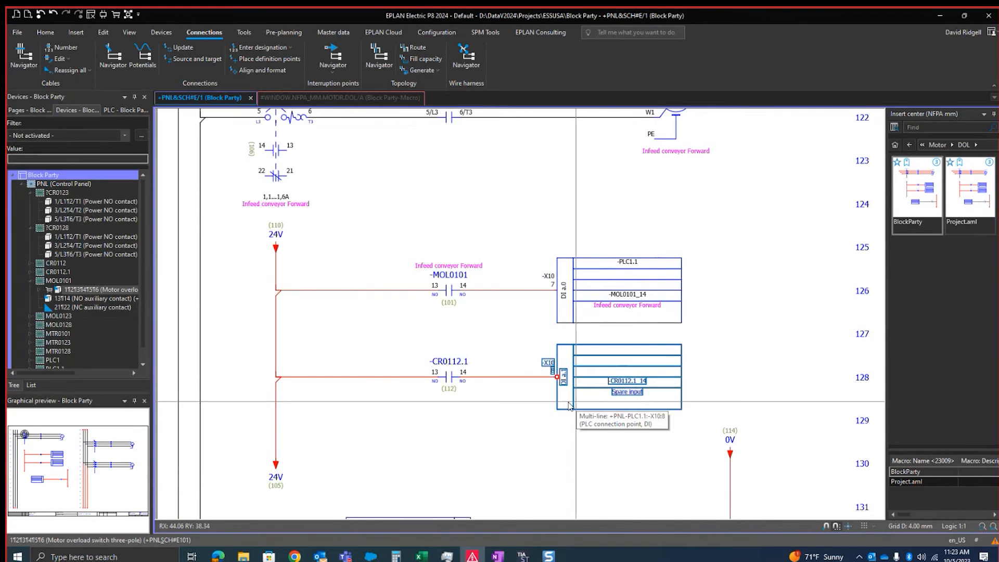
Assign the three power NO contacts of contactor -CR0112.1 to the main contact -CR0112 in the infeed motor circuit
click(465, 354)
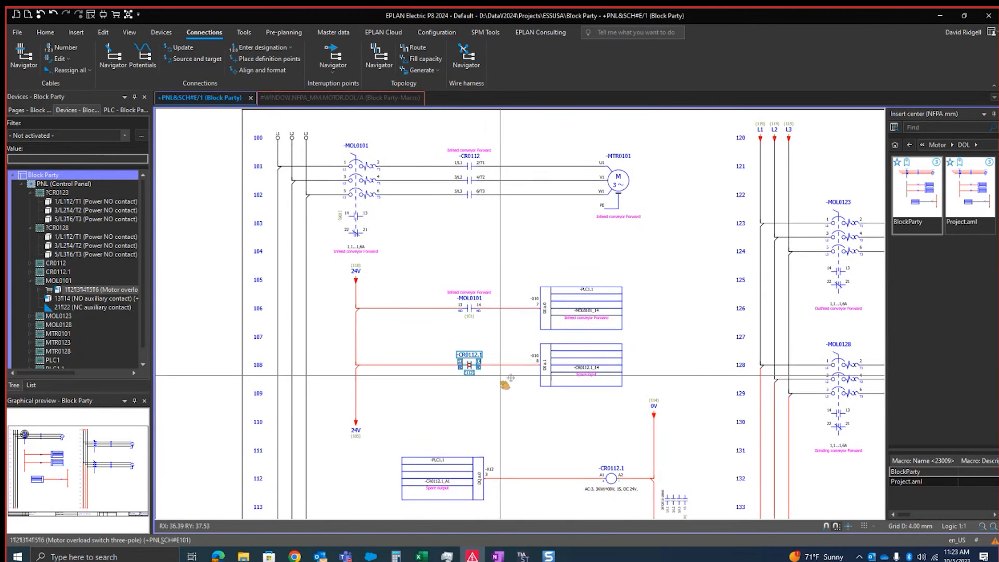
click(606, 468)
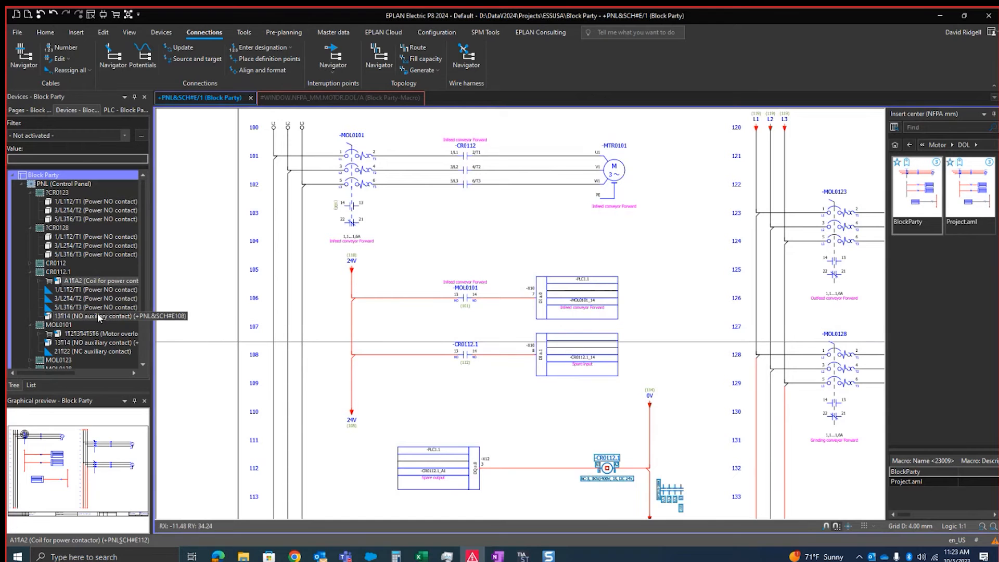
click(101, 290)
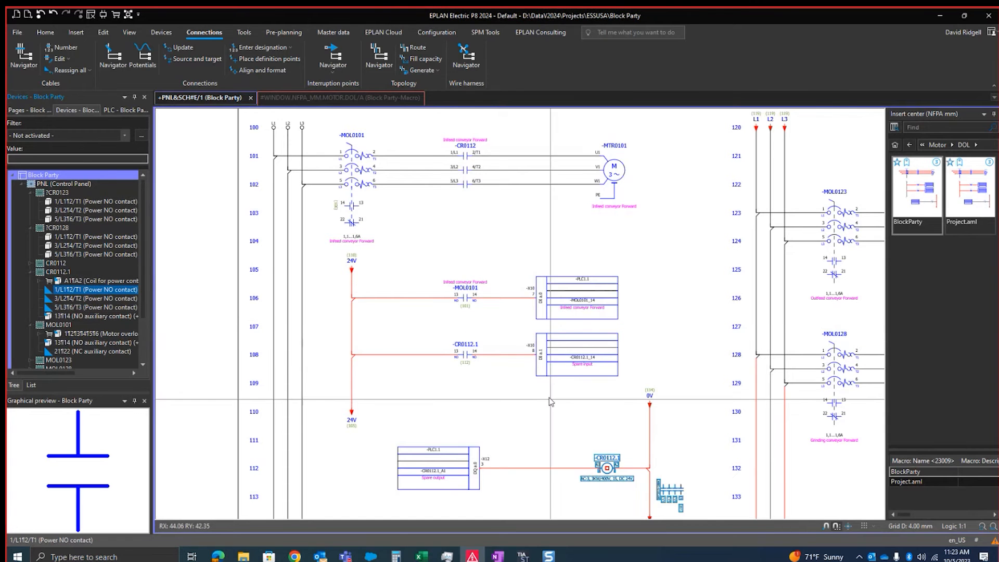
shift+click(94, 307)
right_click(94, 307)
click(122, 149)
click(472, 149)
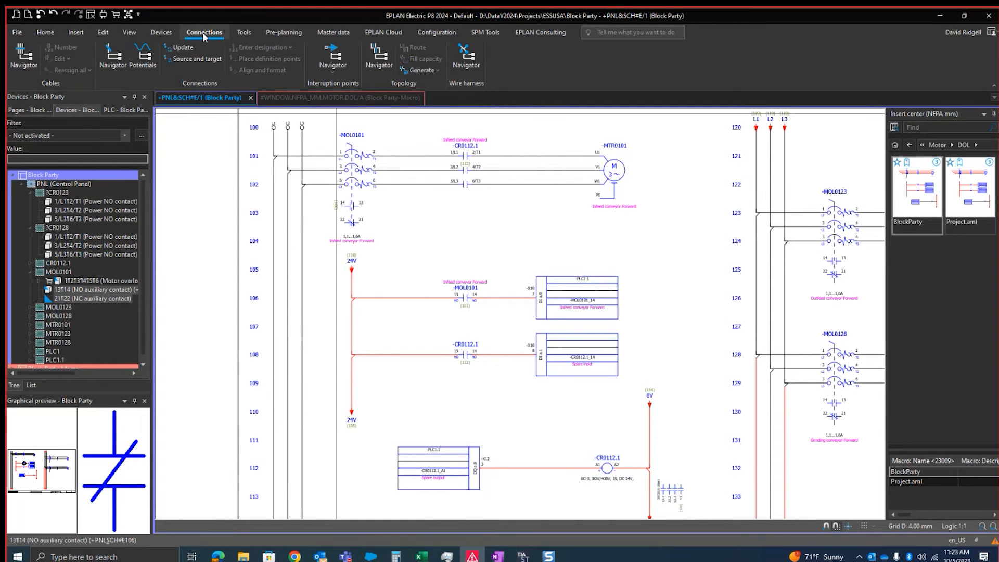
Update the connections to pass the infeed text to the -CR0112.1 contact and coil, PLC input DI a.1 and PLC output DQ a.0
click(189, 48)
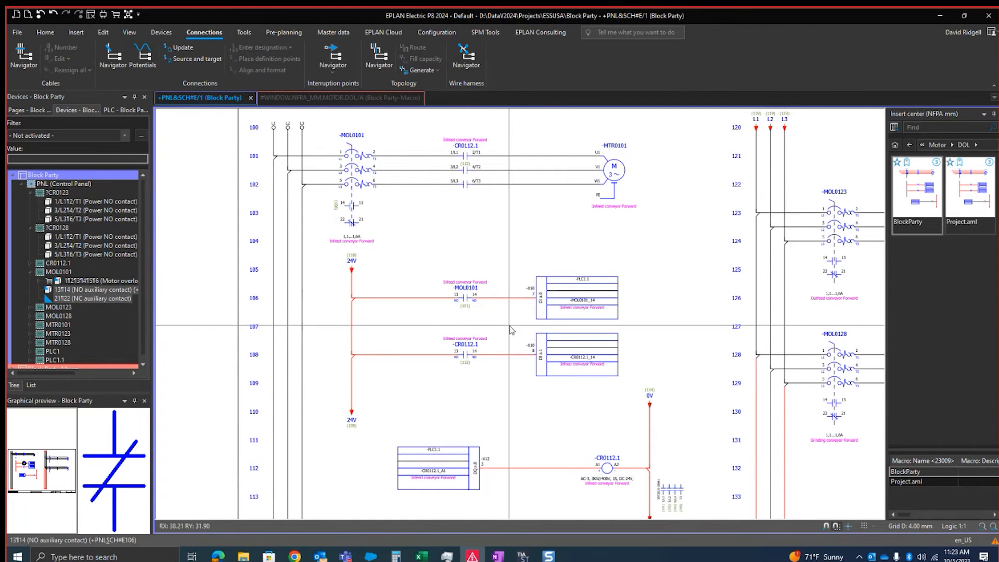
scroll(593, 485, up, 2)
scroll(593, 485, up, 1)
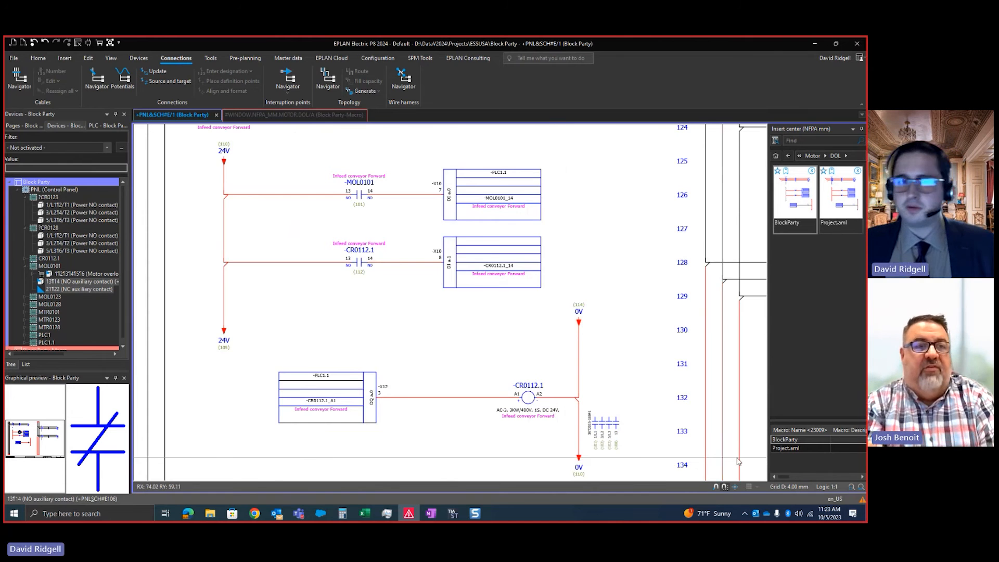
scroll(578, 416, down, 2)
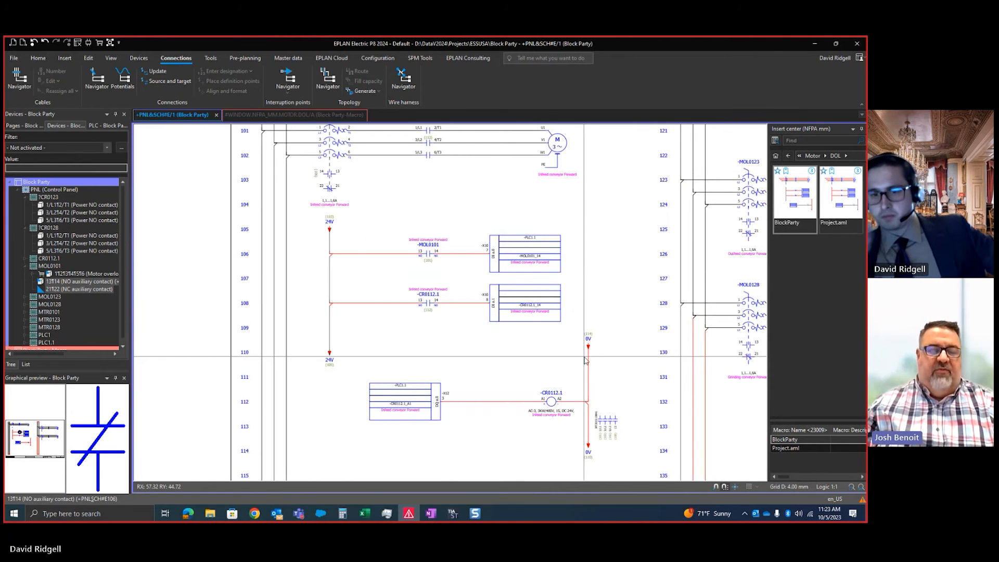
middle_drag(581, 321, 580, 324)
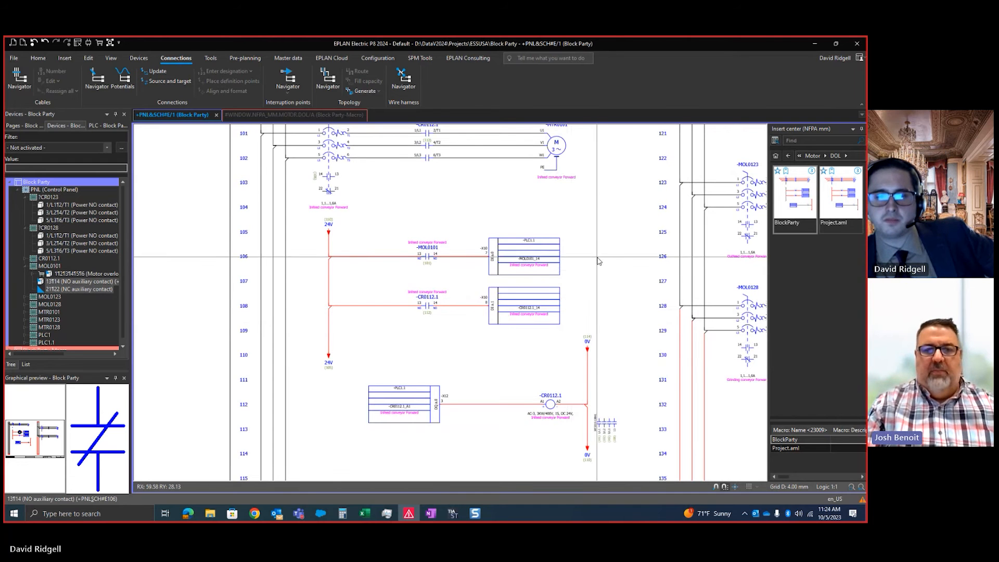
middle_drag(596, 261, 588, 266)
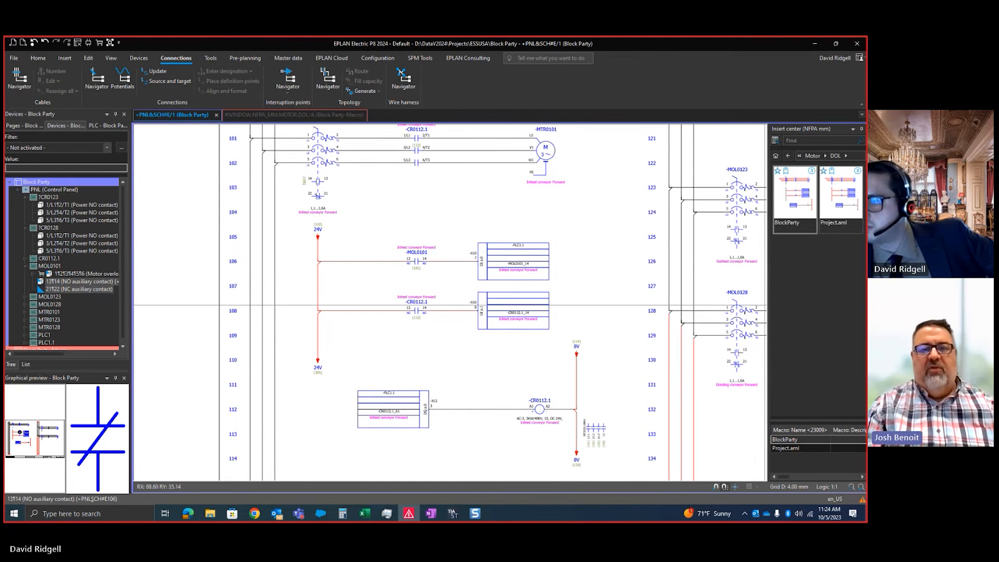
scroll(475, 308, down, 2)
scroll(515, 260, up, 1)
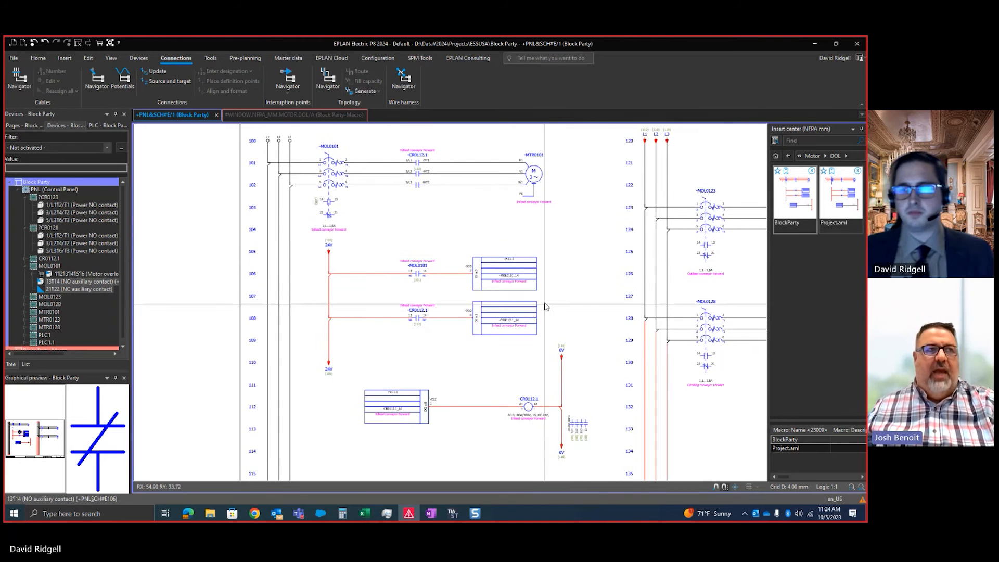
Save the entire infeed motor circuit, with its PLC points and coil, as window macro Blockparty.ema, replacing the existing variant
scroll(565, 312, down, 2)
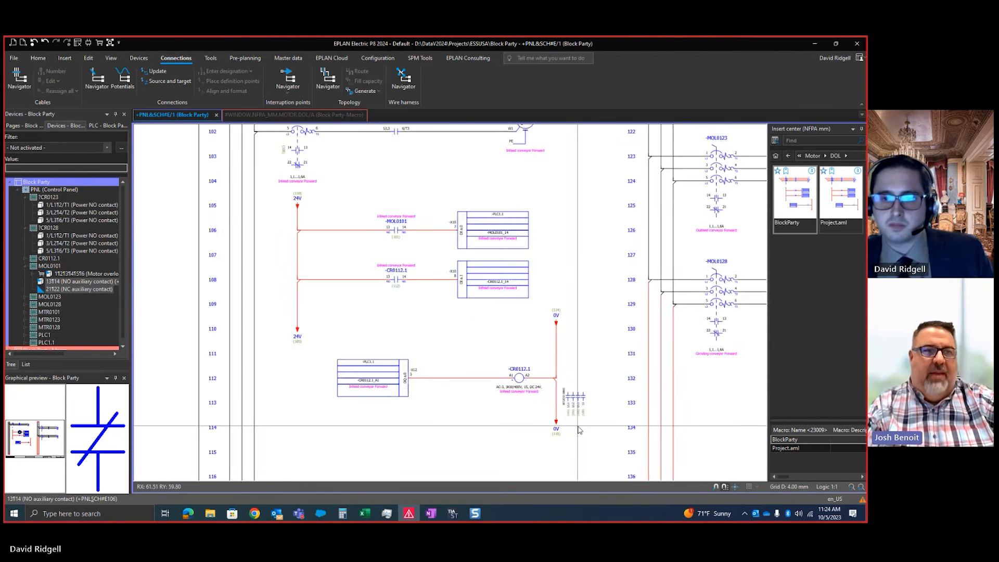
scroll(586, 441, down, 1)
drag(583, 445, 283, 170)
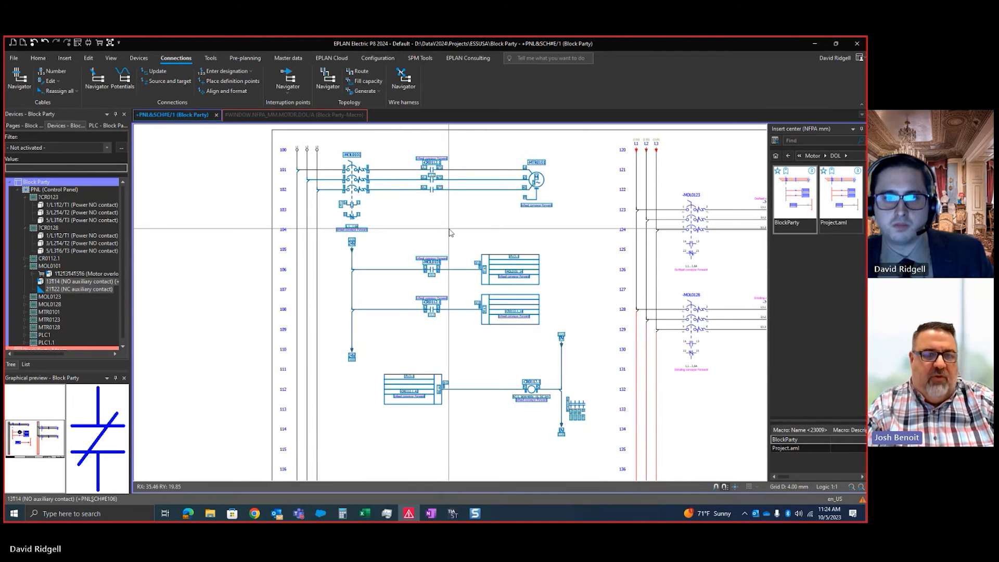
right_click(449, 230)
click(510, 364)
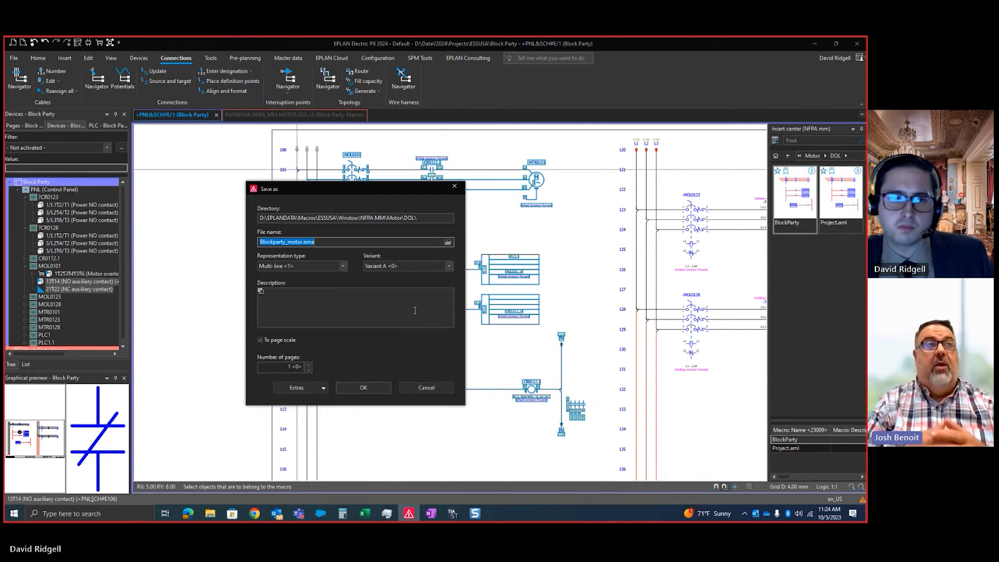
click(303, 242)
key(BackSpace)
key(BackSpace)
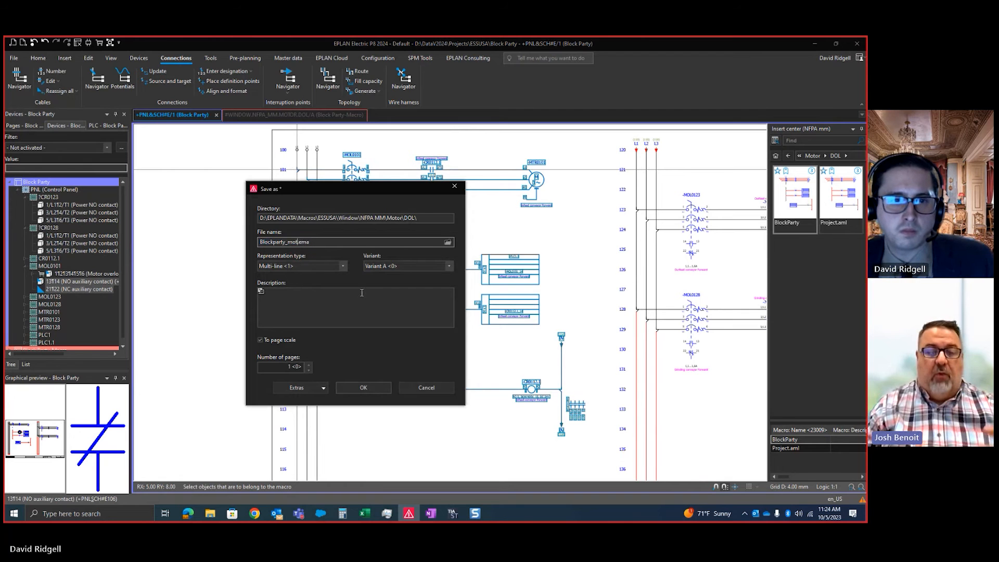
click(383, 387)
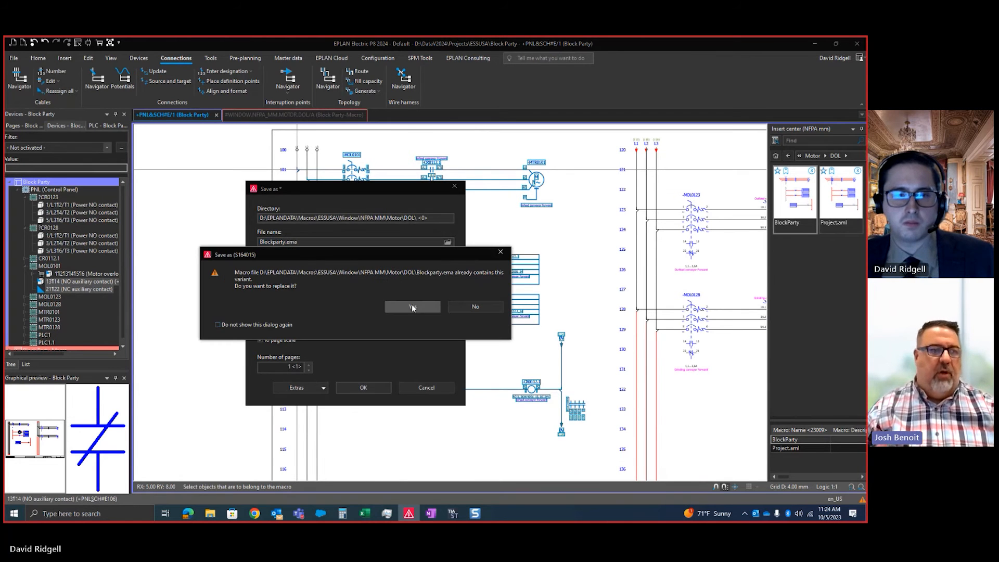
click(412, 310)
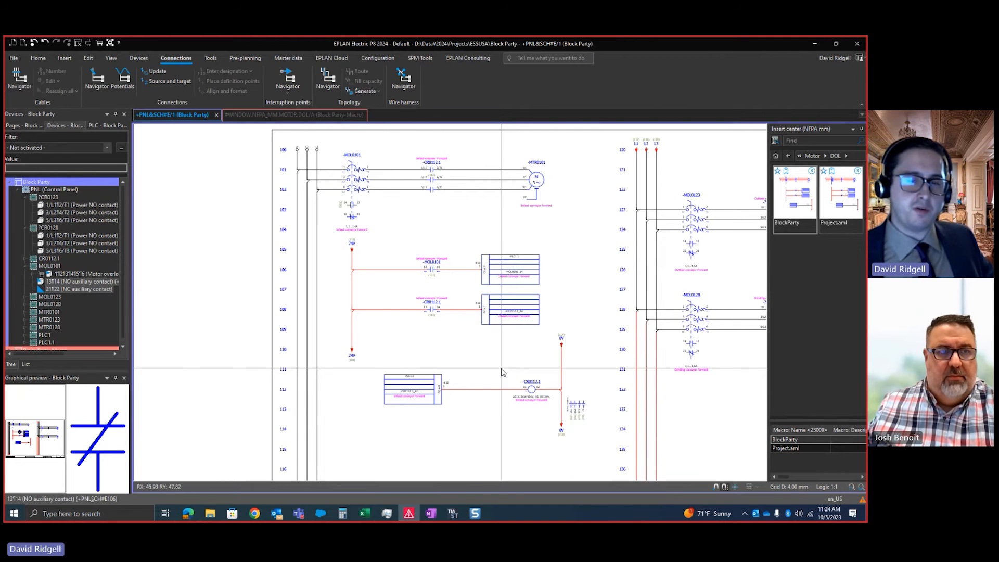
Examine the function text on motor -MTR0101 and across the overload, contactor and PLC points of its circuit
scroll(502, 372, up, 3)
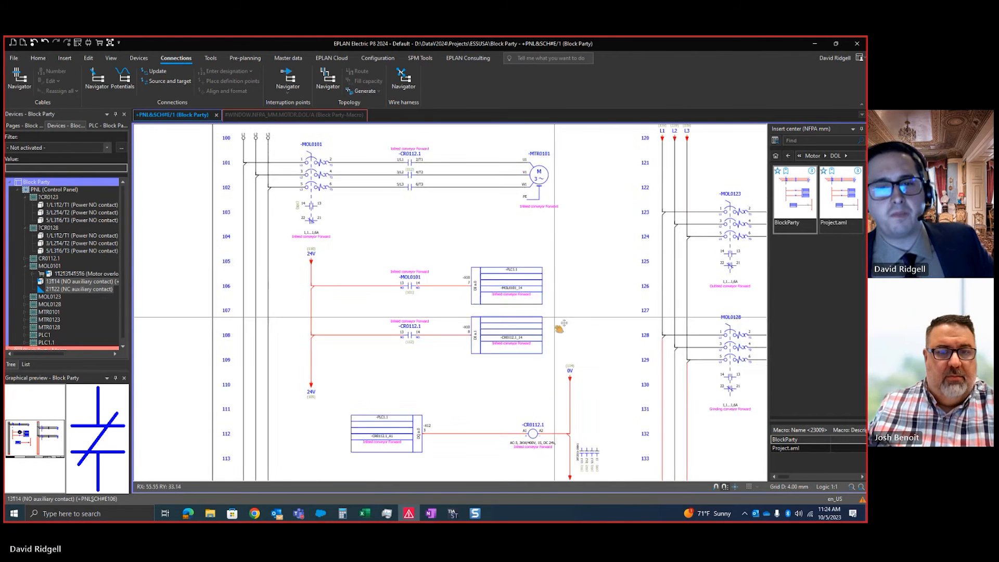
scroll(539, 462, down, 1)
scroll(552, 445, up, 1)
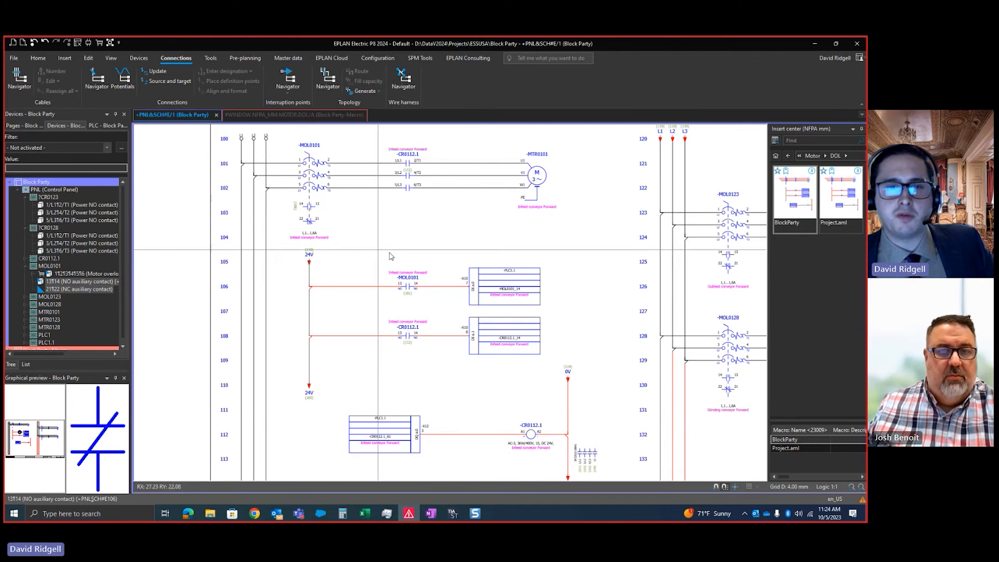
scroll(554, 457, down, 1)
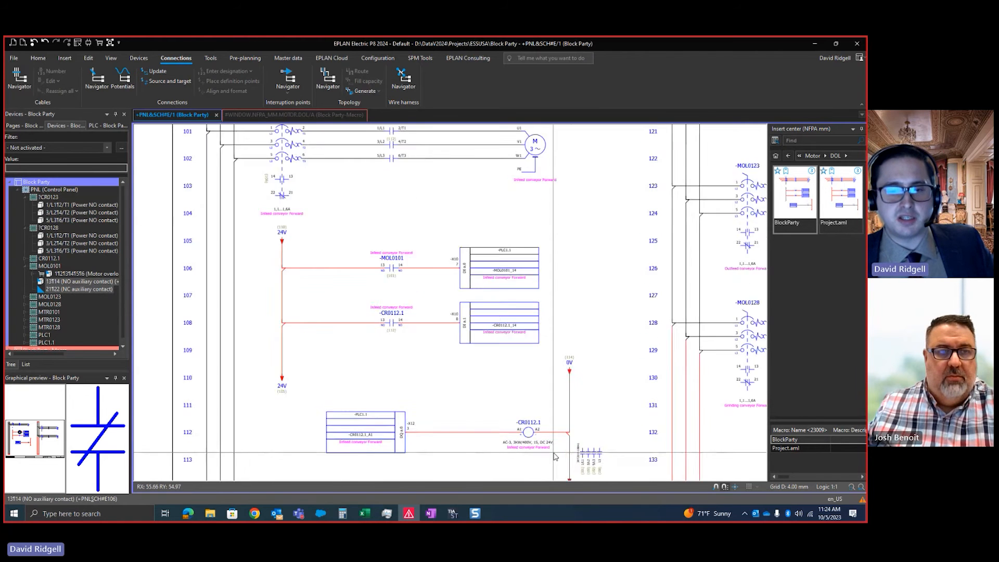
scroll(566, 242, up, 1)
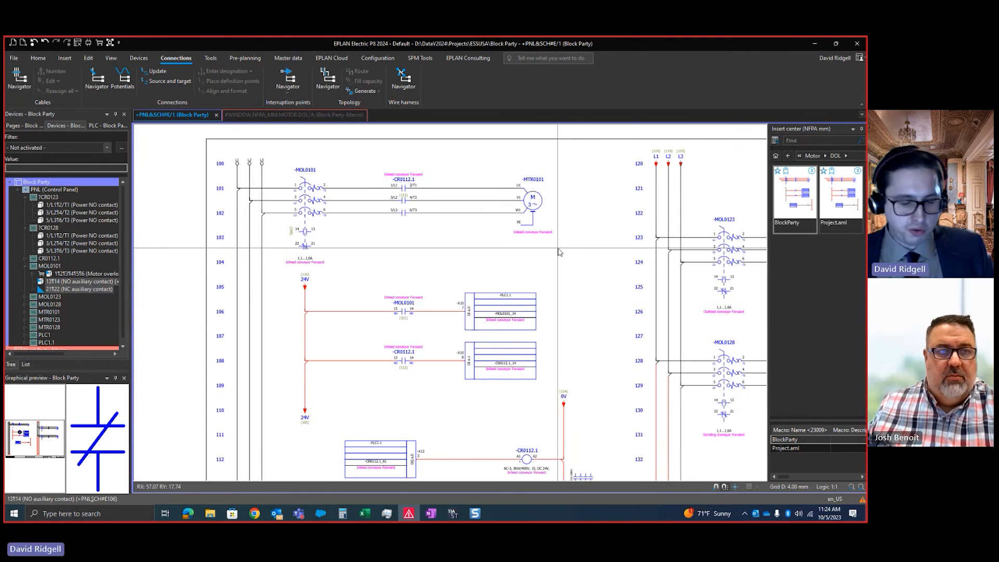
key(ctrl+2)
ctrl+shift+drag(543, 228, 583, 194)
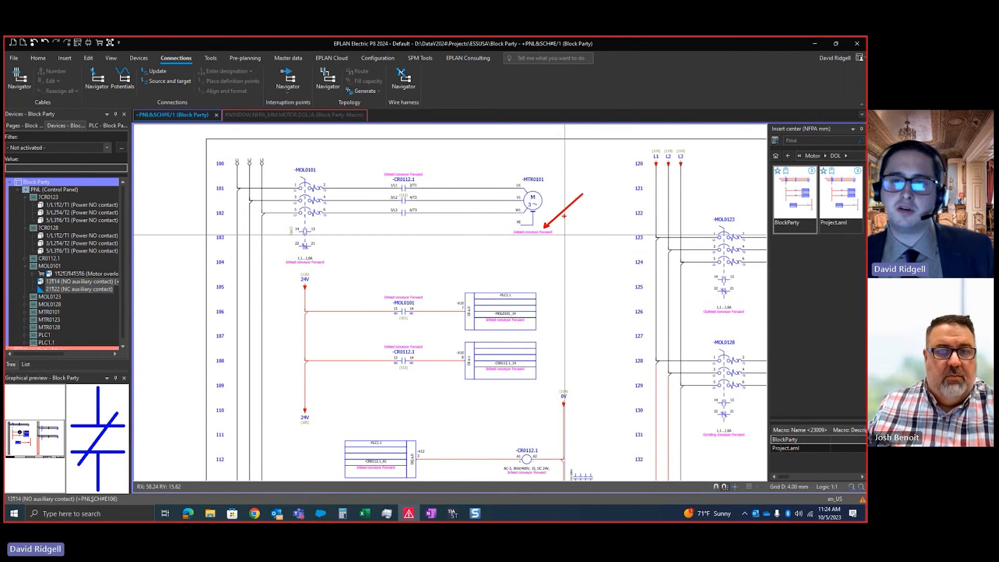
key(Escape)
Set the function text of motor -MTR0101 to "Pump 1"
scroll(540, 177, down, 3)
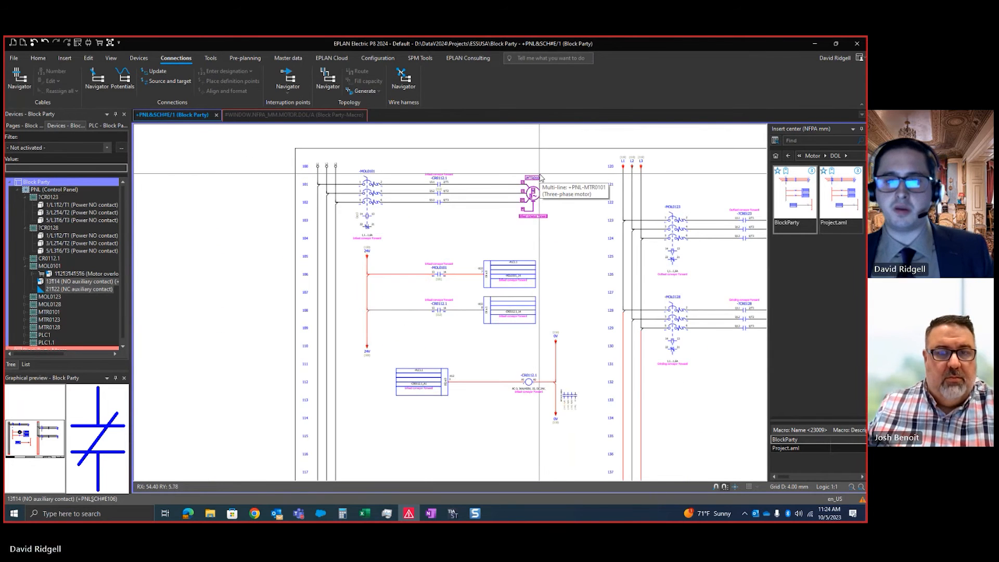
scroll(540, 177, up, 1)
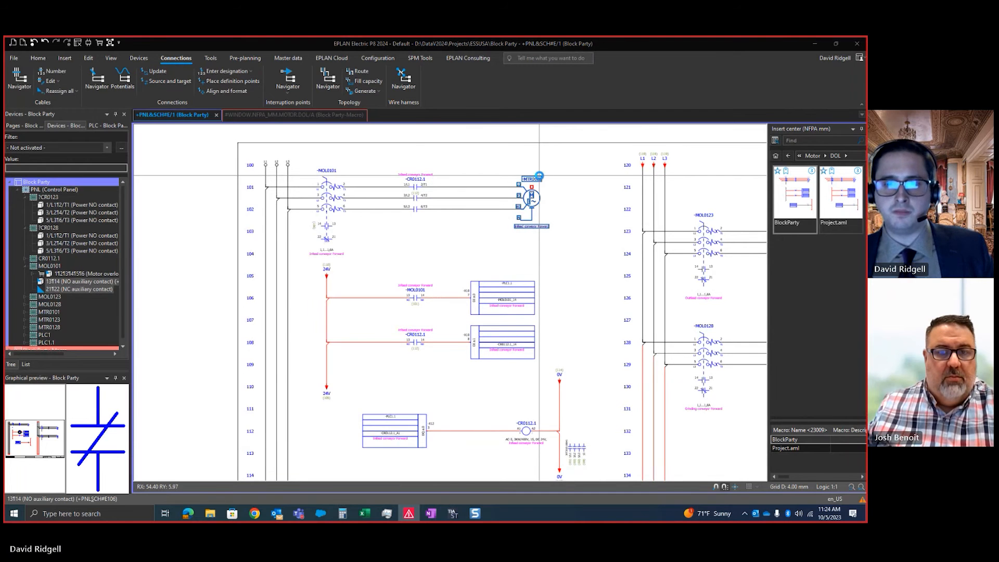
double_click(531, 194)
click(279, 211)
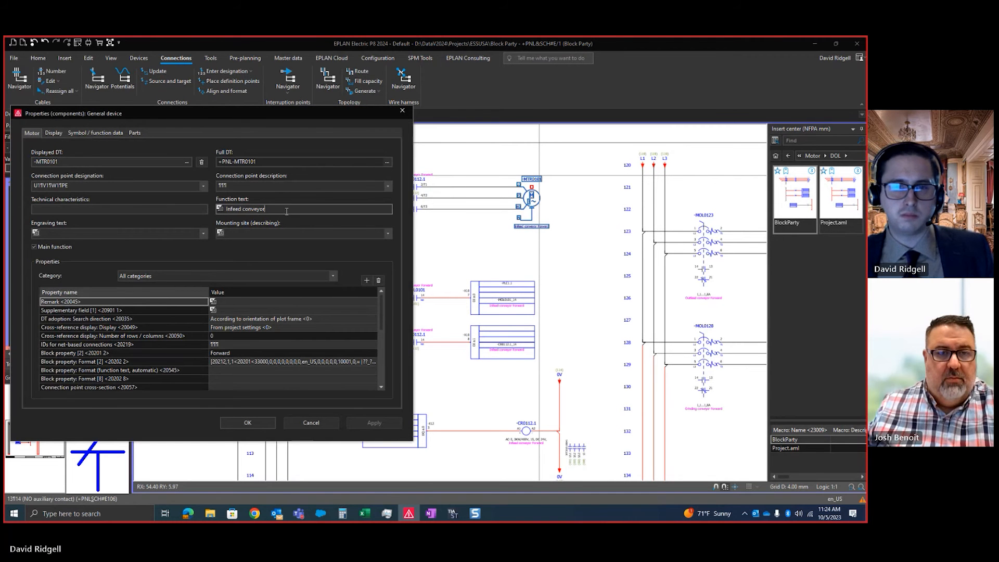
drag(286, 209, 55, 213)
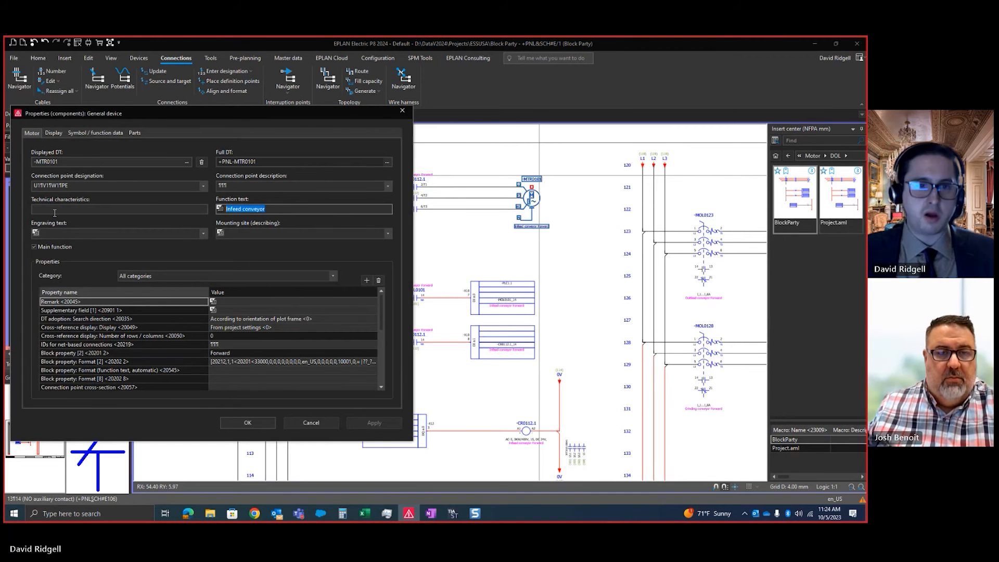
text(Pump 1)
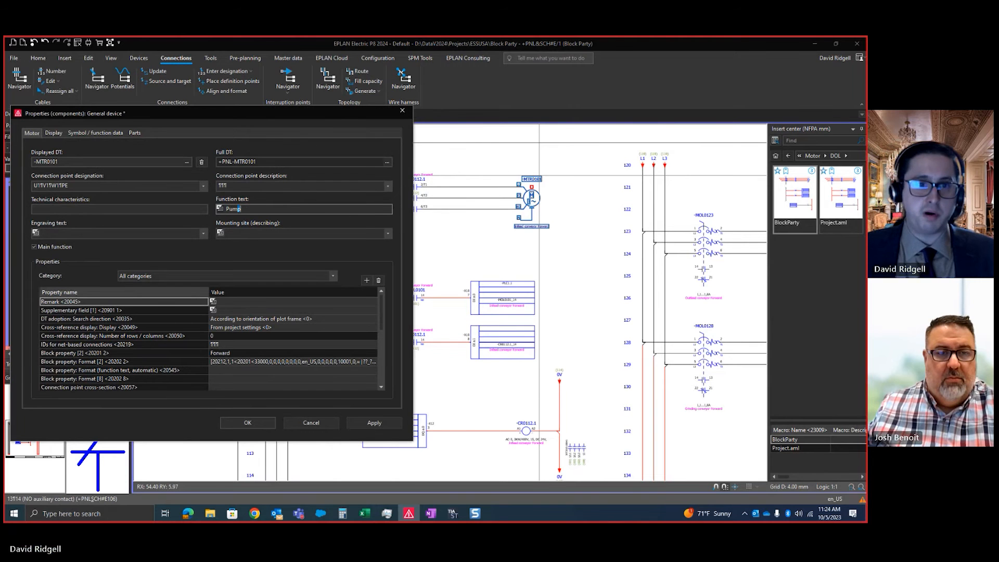
click(246, 423)
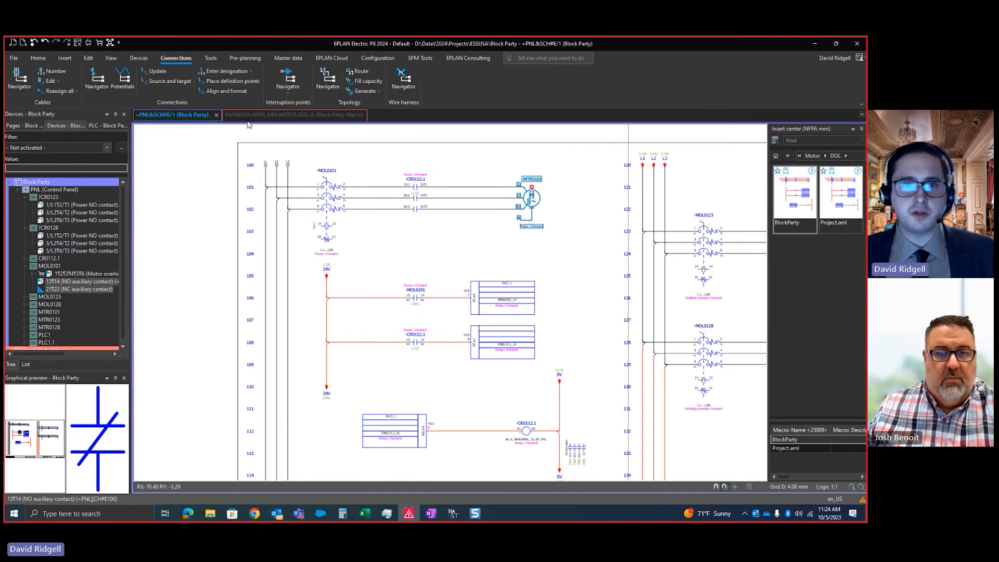
Check the function text on the pump motor's overload, contacts, PLC inputs and output, and contactor coil
scroll(471, 328, up, 1)
middle_drag(549, 458, 525, 410)
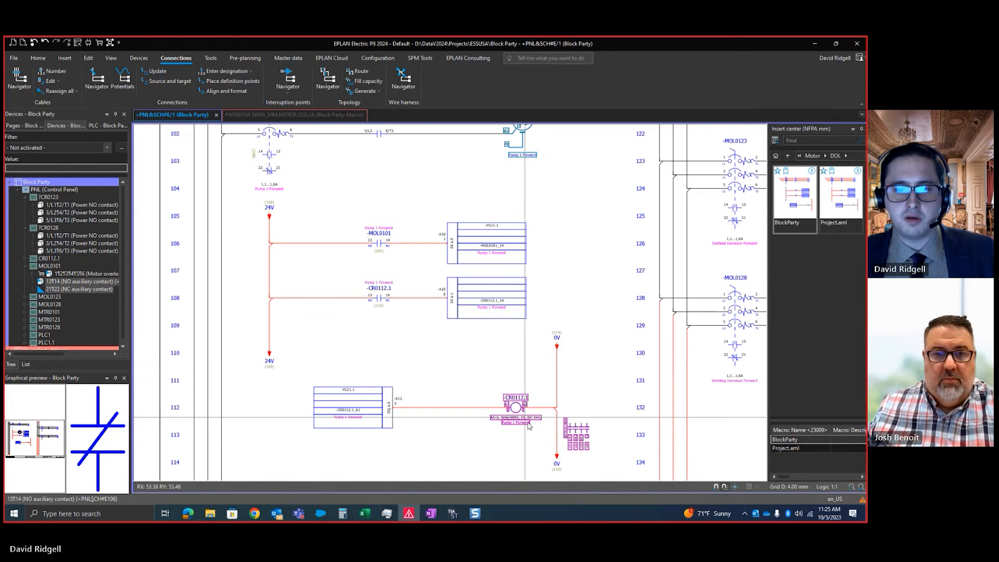
scroll(537, 441, down, 1)
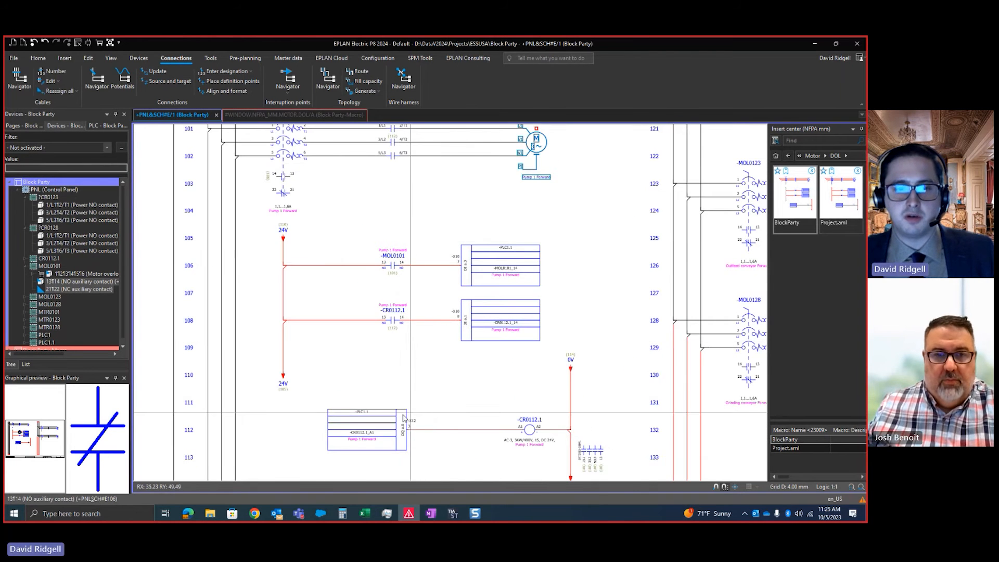
scroll(434, 304, up, 1)
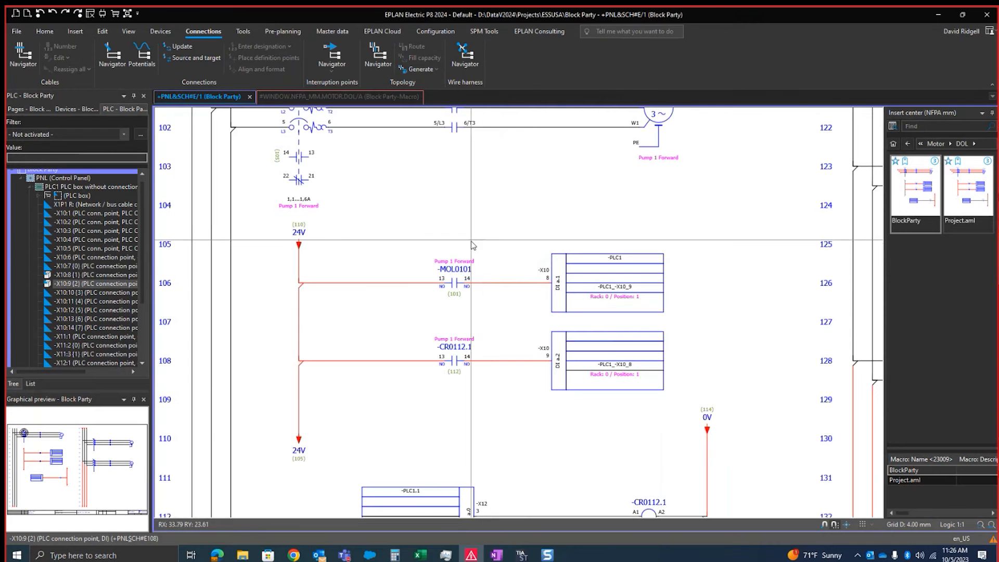
scroll(471, 242, up, 1)
scroll(432, 285, down, 1)
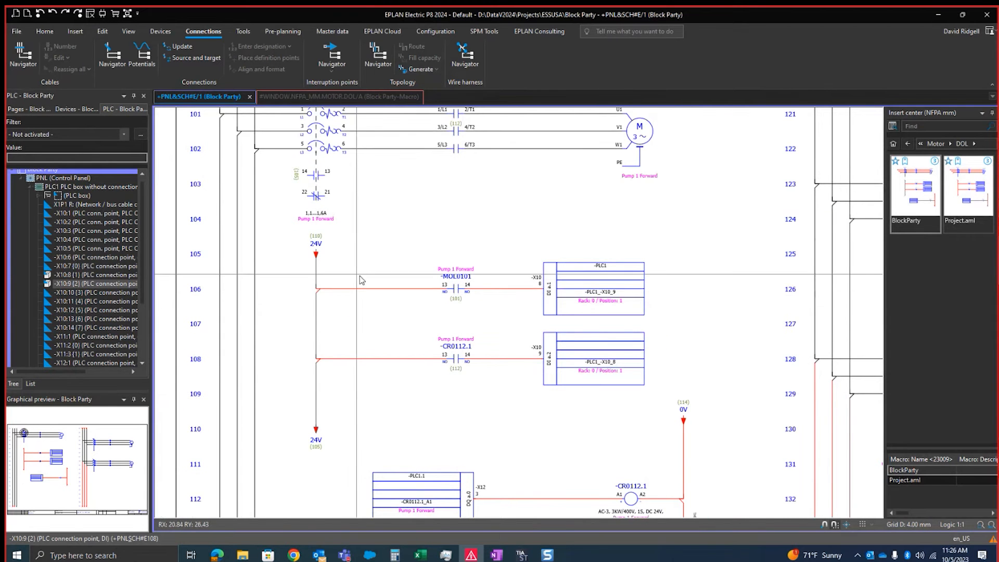
Move the -MOL0101 contact off line 106 and trace the direct connection between the 24V source and PLC input DI a.1
drag(455, 289, 456, 262)
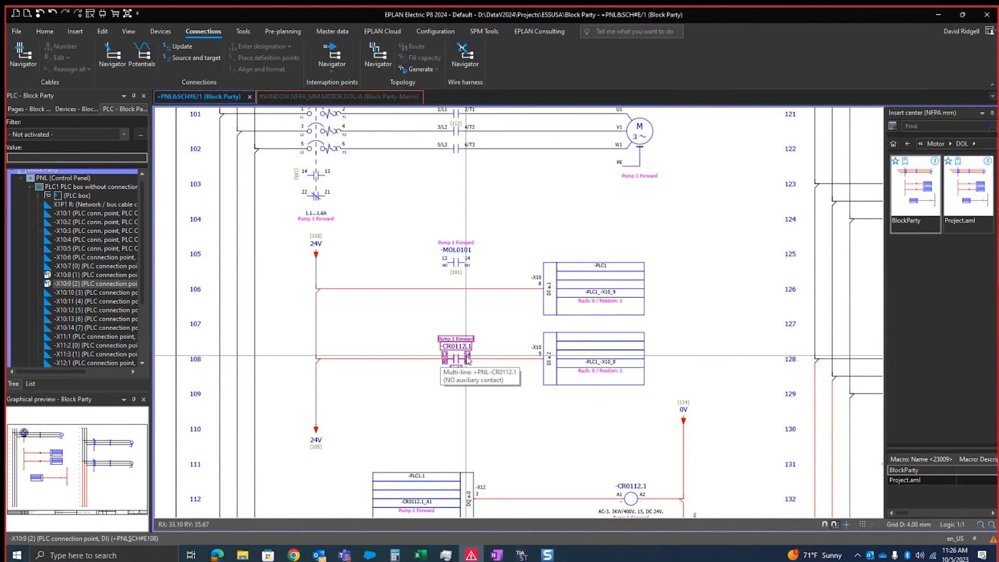
scroll(524, 323, up, 2)
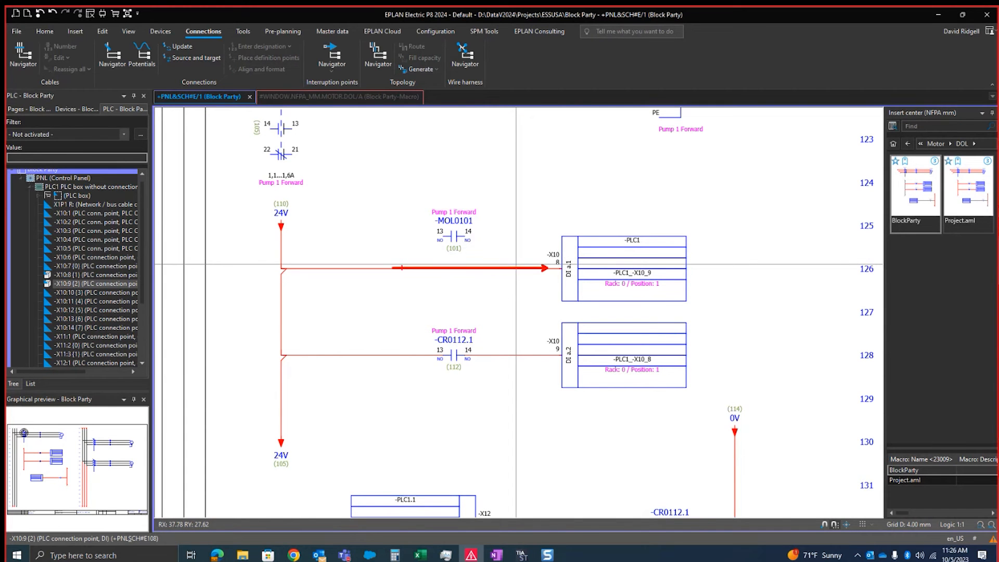
drag(538, 269, 346, 267)
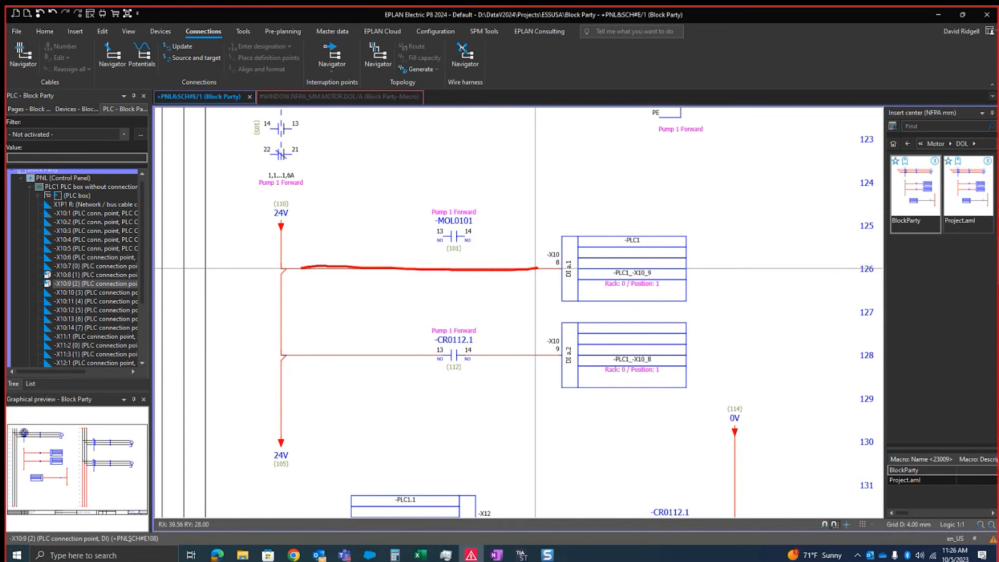
mouse_move(289, 453)
mouse_down()
mouse_move(283, 362)
mouse_move(487, 345)
mouse_up()
key(Escape)
scroll(515, 302, down, 3)
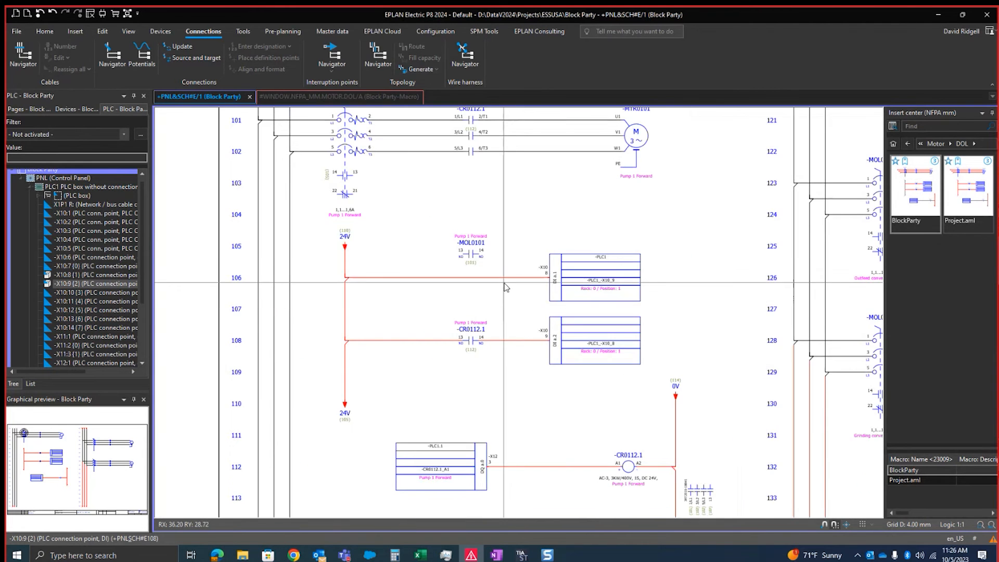
scroll(349, 245, up, 2)
middle_drag(405, 251, 388, 231)
scroll(388, 230, down, 3)
Search the insert center for "x2" and insert terminal -TB1 in place of the upper 24V reference
click(916, 127)
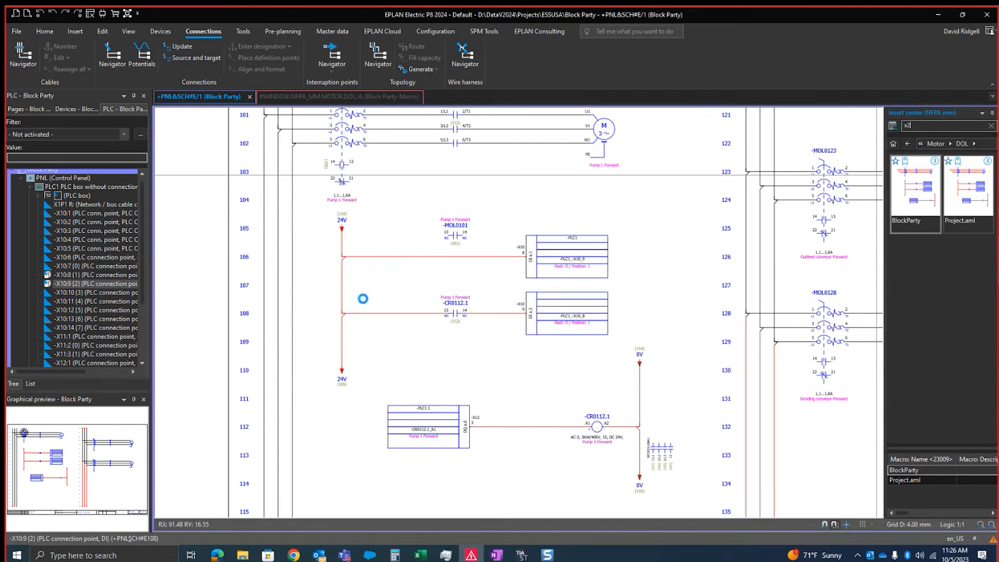
text(x2)
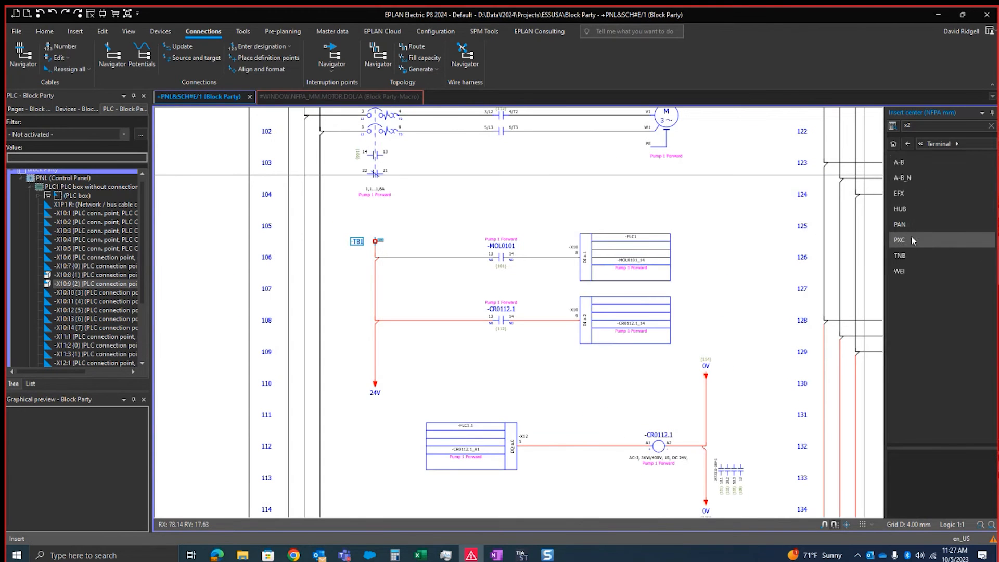
click(911, 236)
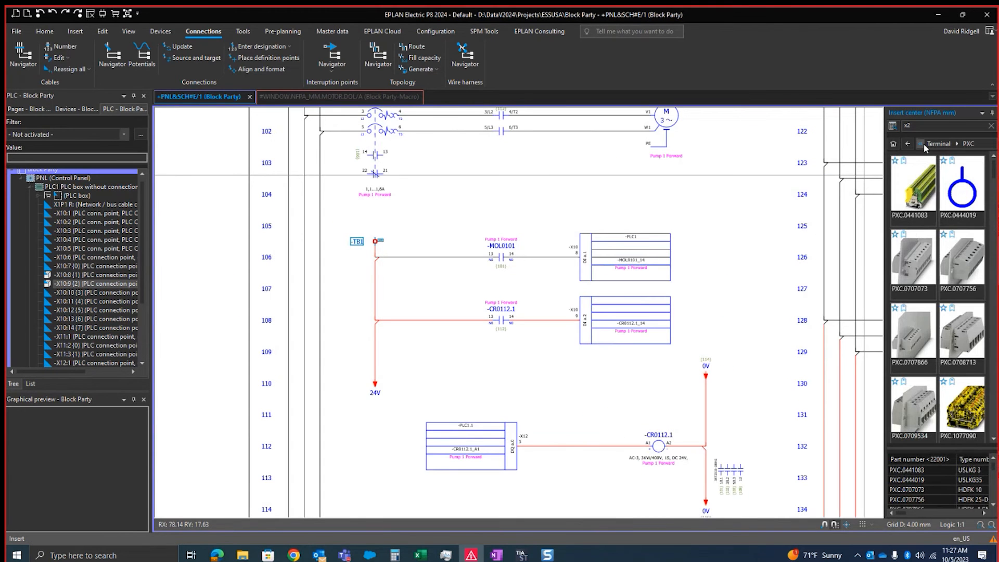
Browse the PXC terminals and insert PXC.3209510 as -TB2 terminals 1 and 2 ahead of the -MOL0101 and -CR0112.1 contacts
scroll(947, 249, down, 3)
scroll(944, 270, down, 2)
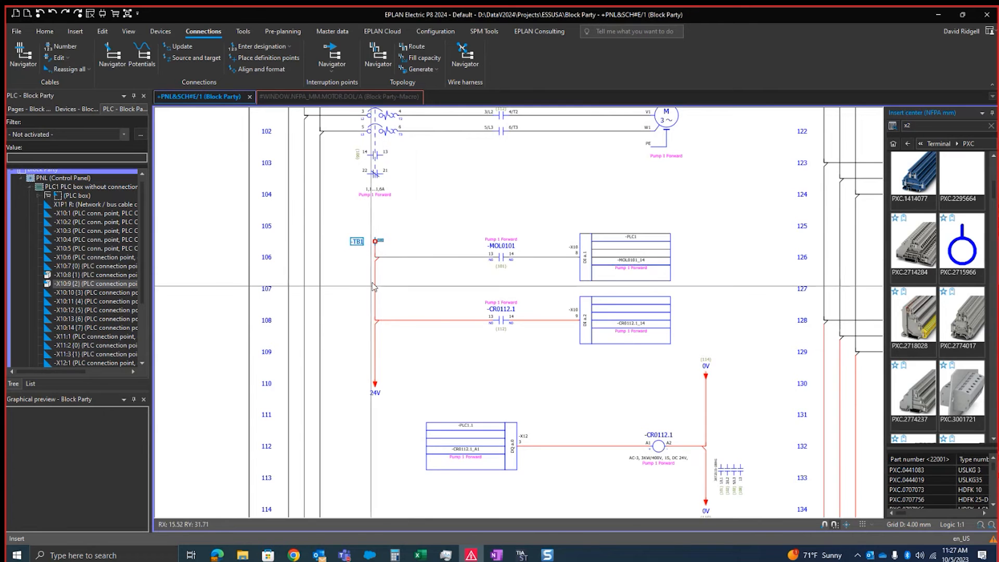
scroll(444, 249, up, 1)
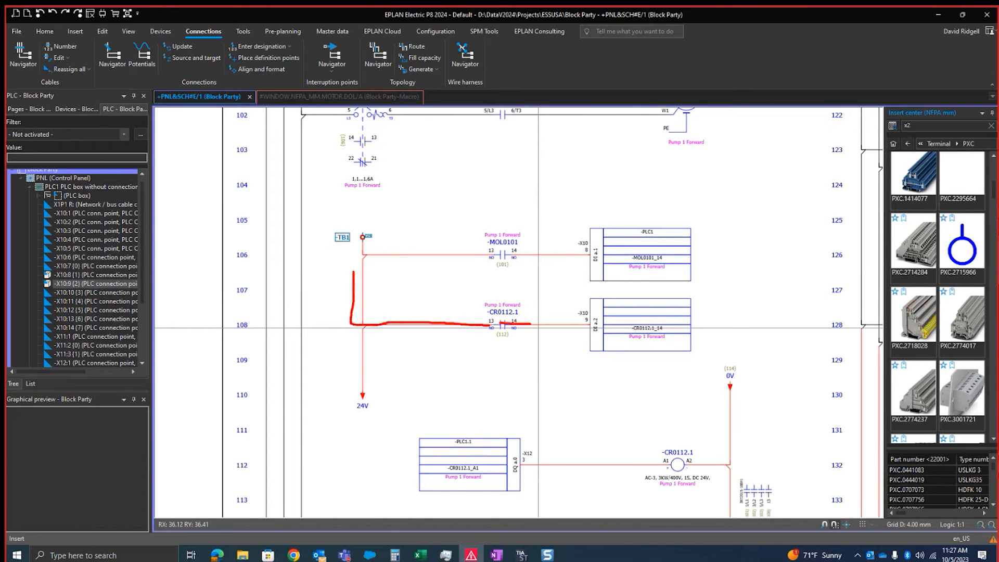
scroll(942, 325, down, 3)
scroll(942, 325, down, 5)
drag(785, 382, 783, 382)
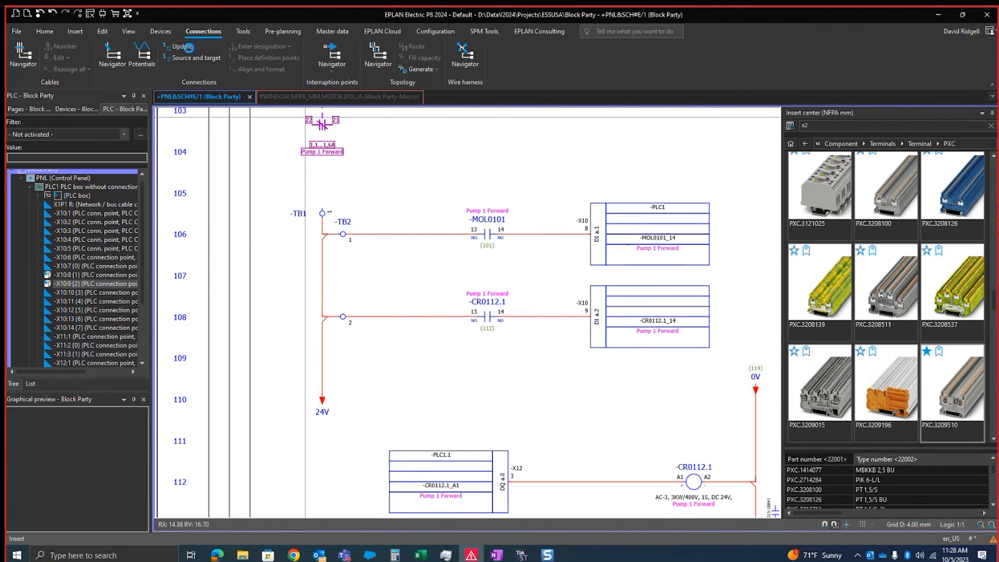
Move the -CR0112.1 and -MOL0101 contacts off their PLC input lines and update the connections
drag(487, 316, 491, 359)
click(491, 359)
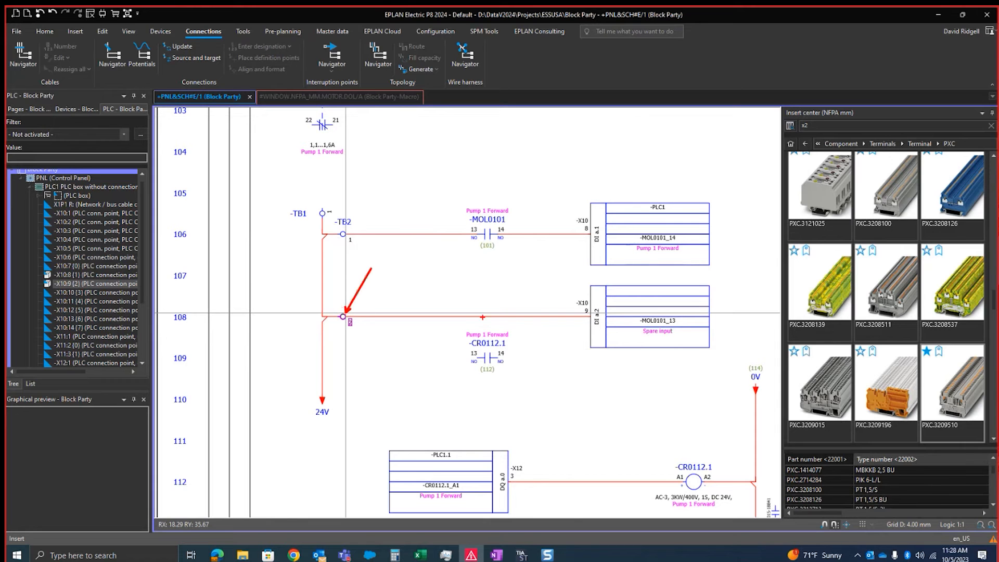
drag(490, 232, 490, 202)
click(211, 63)
Return the -CR0112.1 and -MOL0101 contacts to PLC input lines 108 and 106 and update the connections
drag(413, 350, 412, 311)
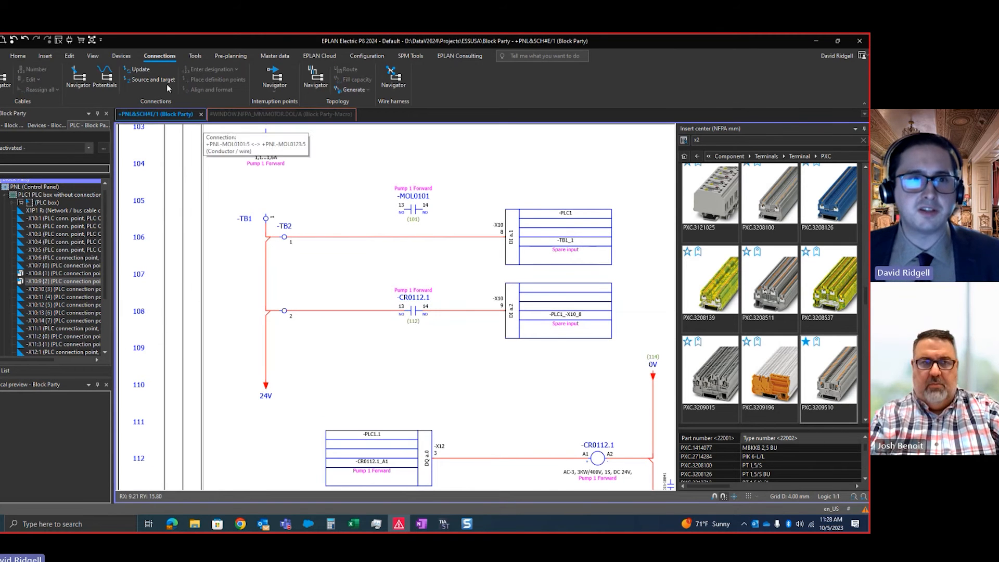
click(139, 69)
click(415, 211)
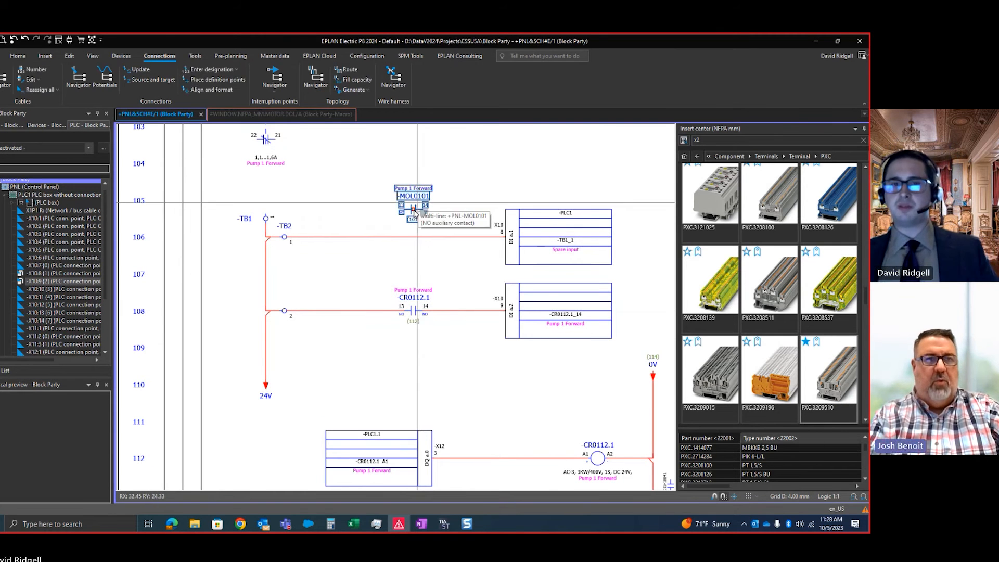
drag(415, 210, 416, 241)
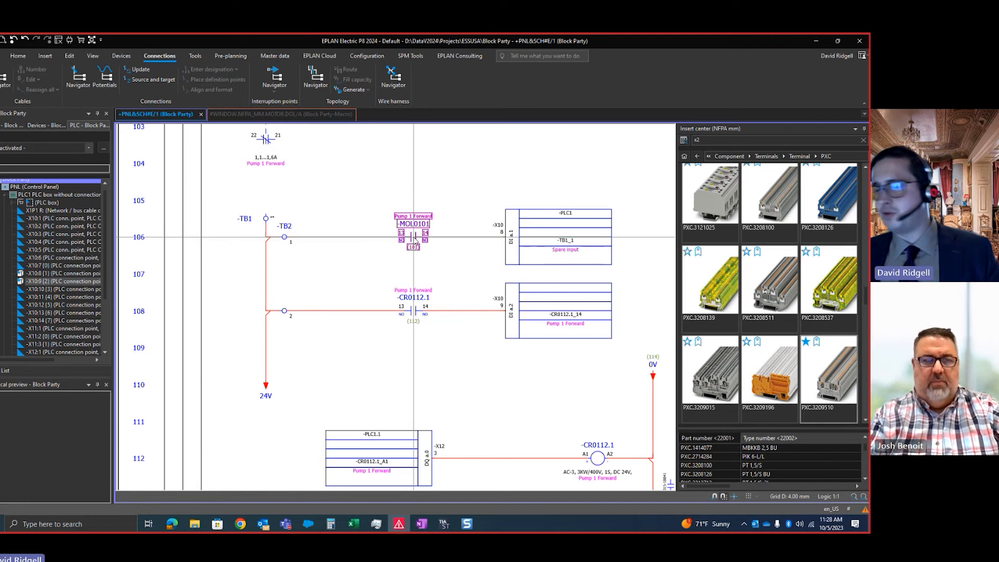
click(140, 69)
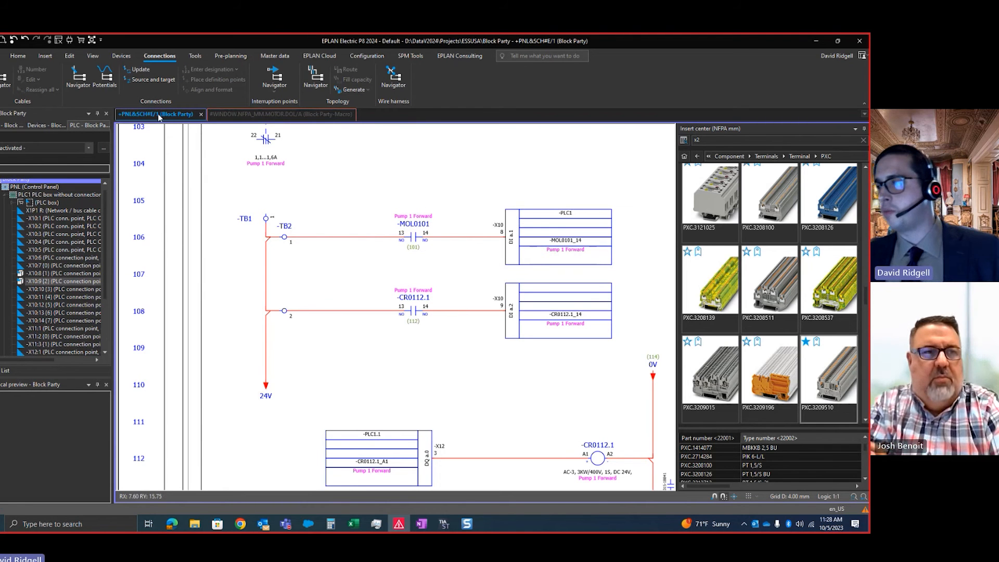
Examine the Pump 1 Forward motor and PLC input circuits alongside the conveyor motor circuits on the same page
click(399, 310)
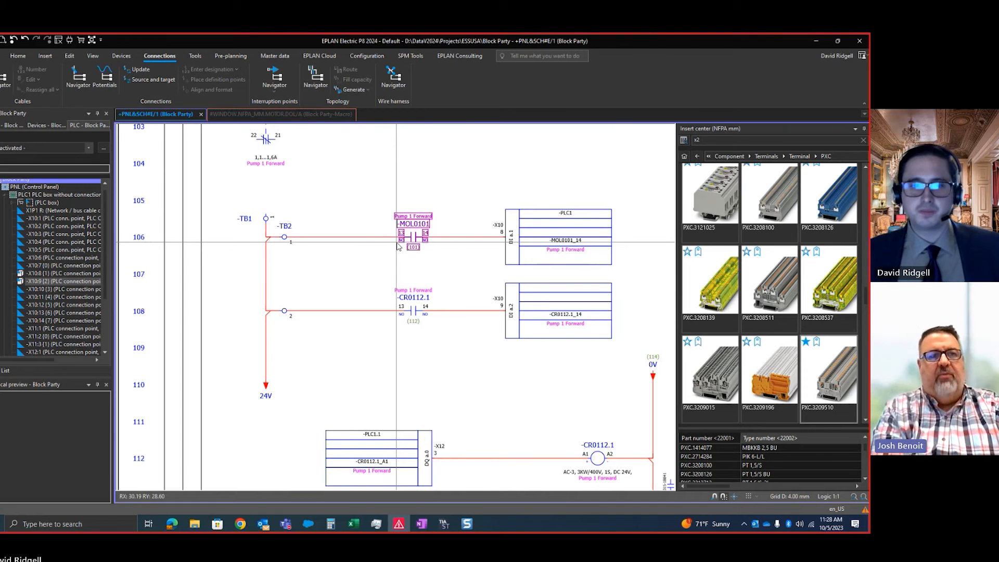
scroll(432, 201, down, 1)
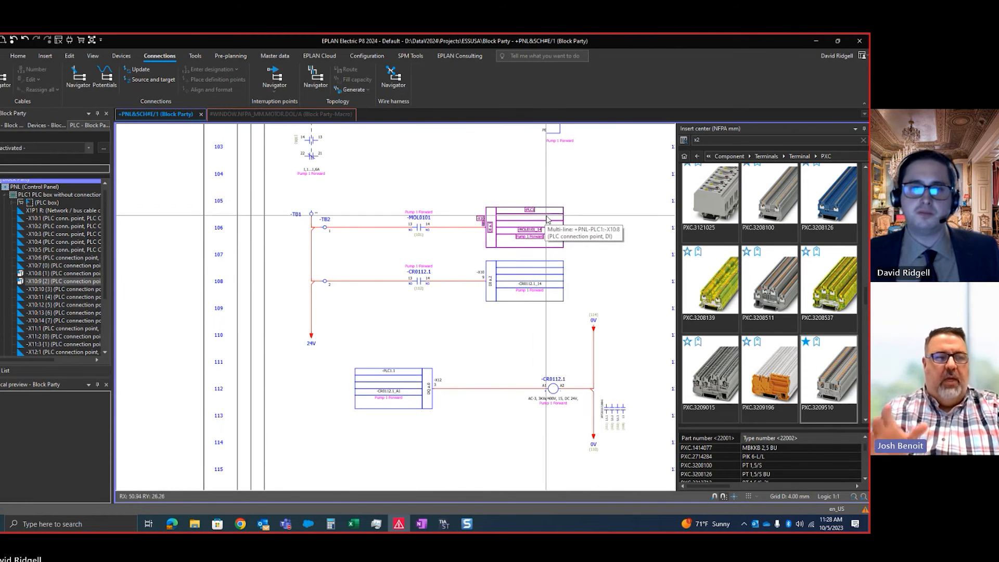
middle_drag(547, 216, 436, 292)
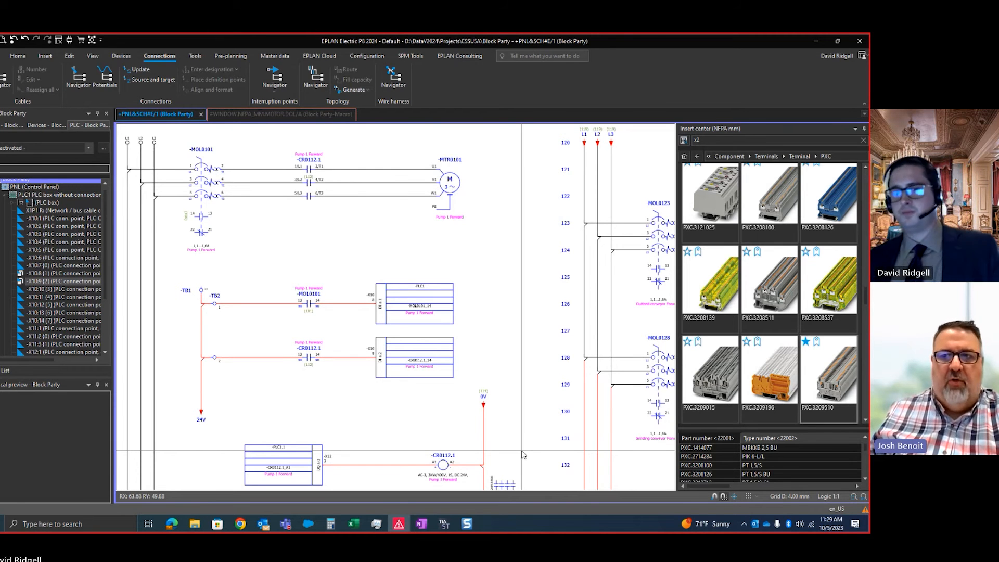
scroll(522, 451, down, 2)
middle_drag(544, 431, 472, 355)
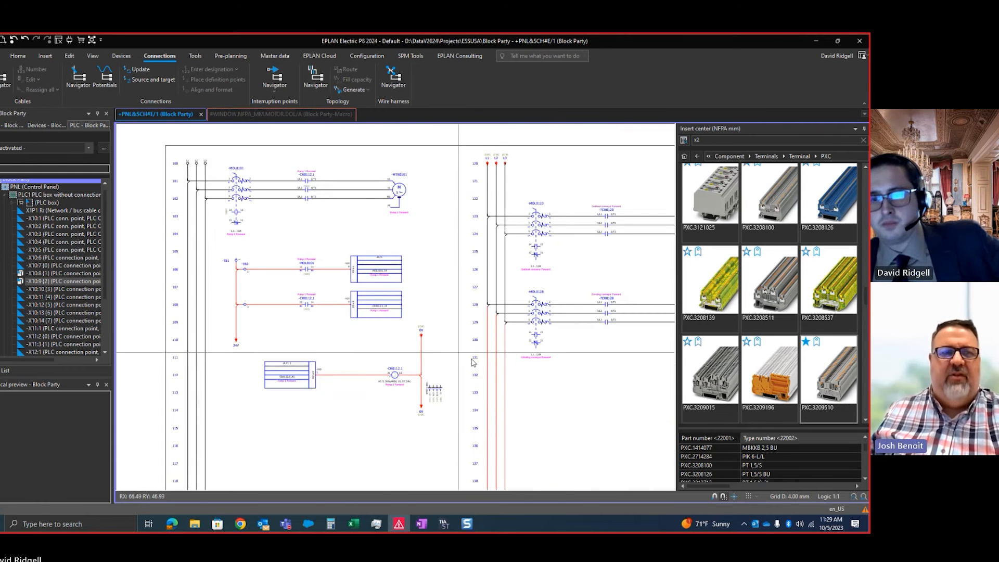
scroll(572, 376, up, 1)
middle_drag(568, 381, 450, 377)
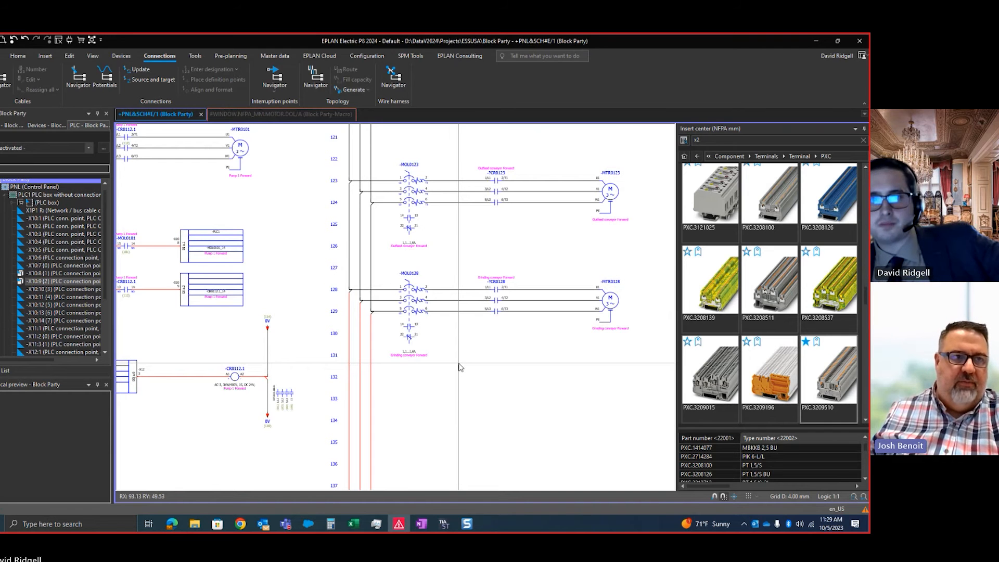
scroll(445, 358, down, 2)
middle_drag(456, 371, 543, 365)
scroll(361, 361, up, 3)
Inspect the -CR0112.1 coil, its 0V interruption points and the related PLC input lines in the Pump 1 Forward circuit
scroll(400, 423, up, 1)
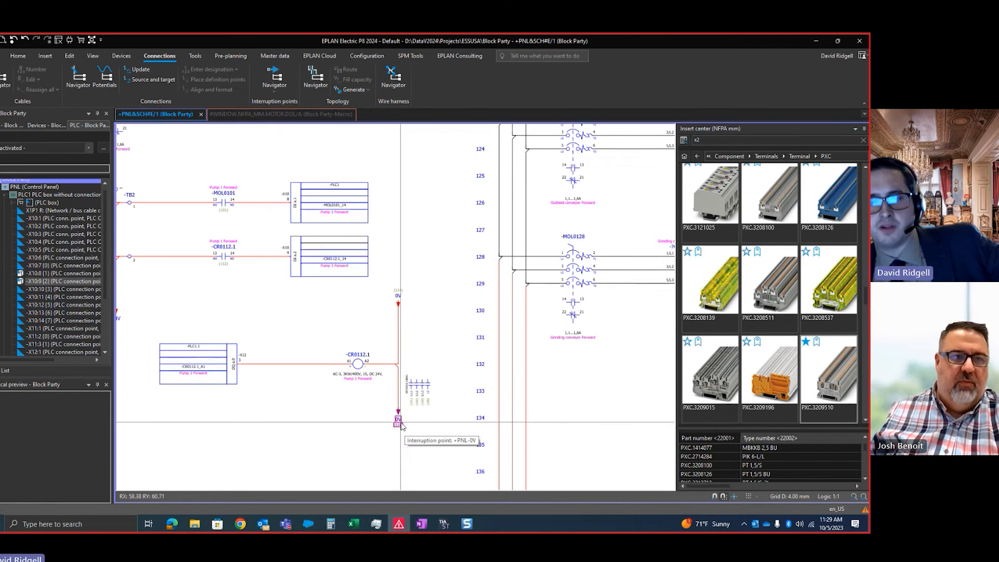
scroll(290, 407, down, 2)
middle_drag(314, 388, 368, 346)
scroll(368, 346, up, 1)
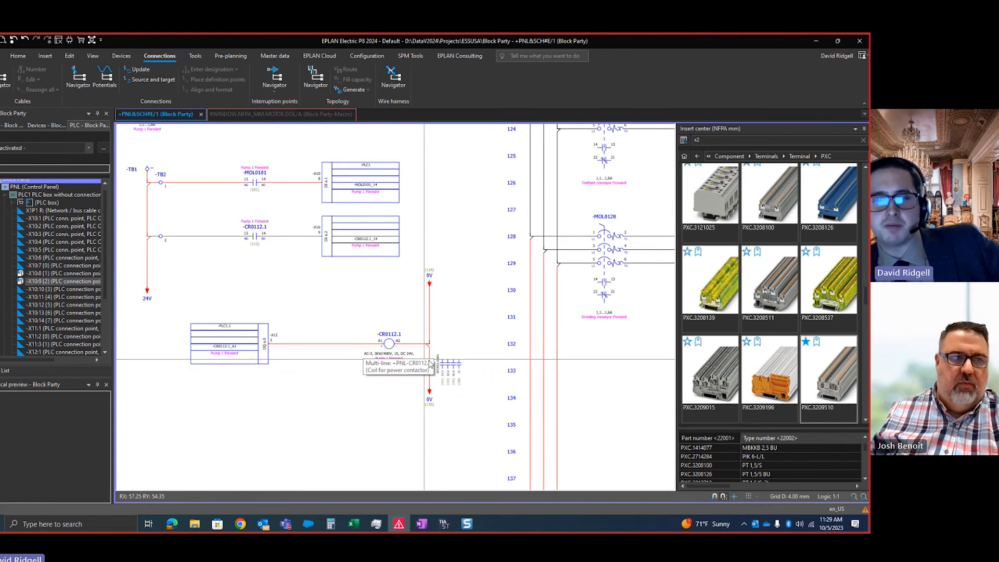
middle_drag(482, 372, 510, 353)
scroll(510, 353, down, 1)
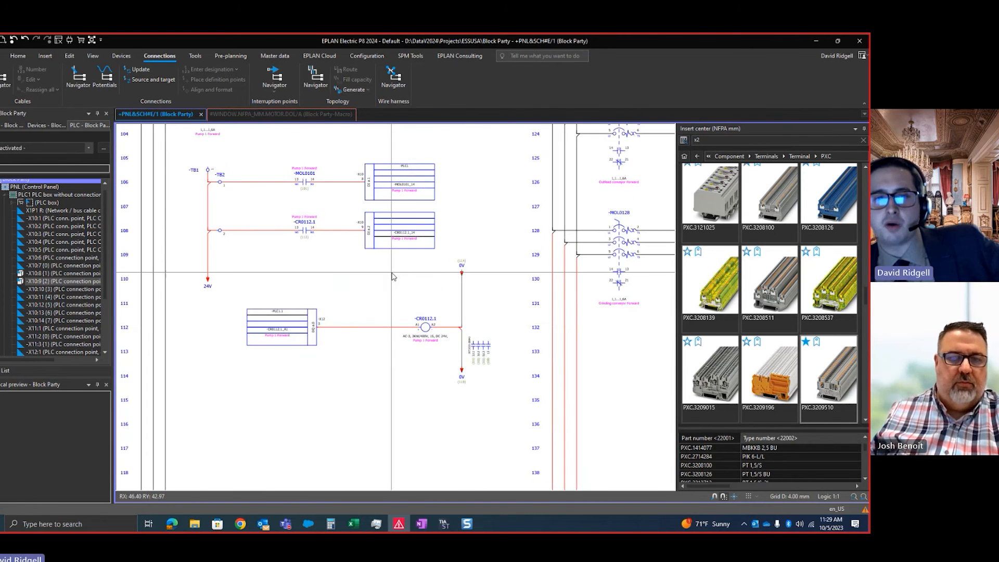
scroll(364, 291, up, 2)
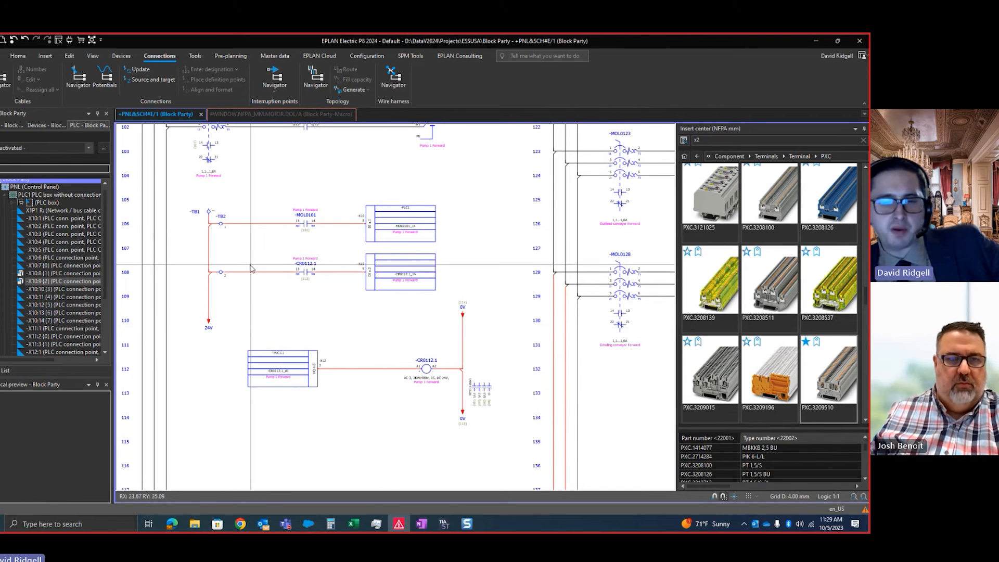
middle_drag(446, 259, 436, 277)
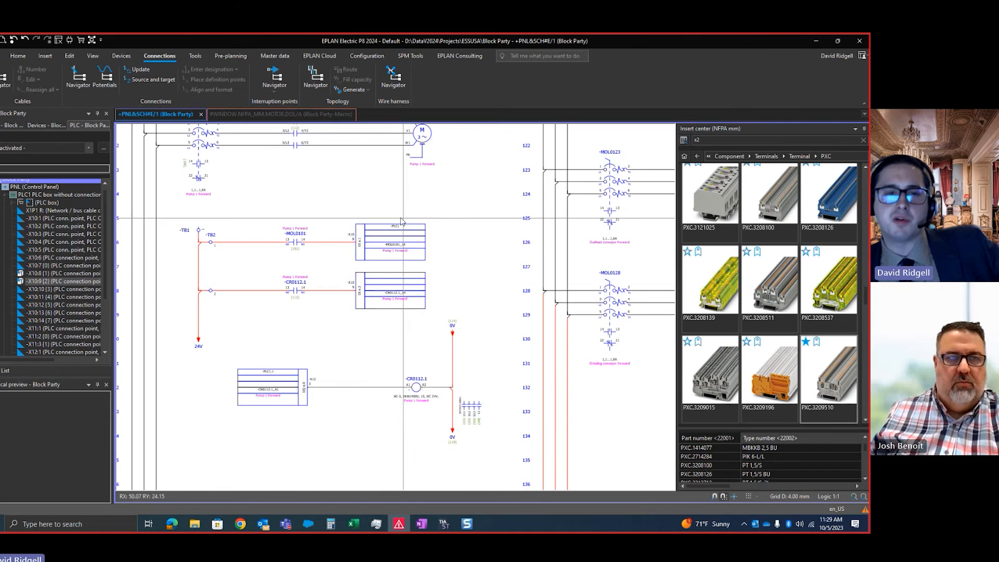
scroll(324, 302, up, 2)
scroll(337, 295, down, 3)
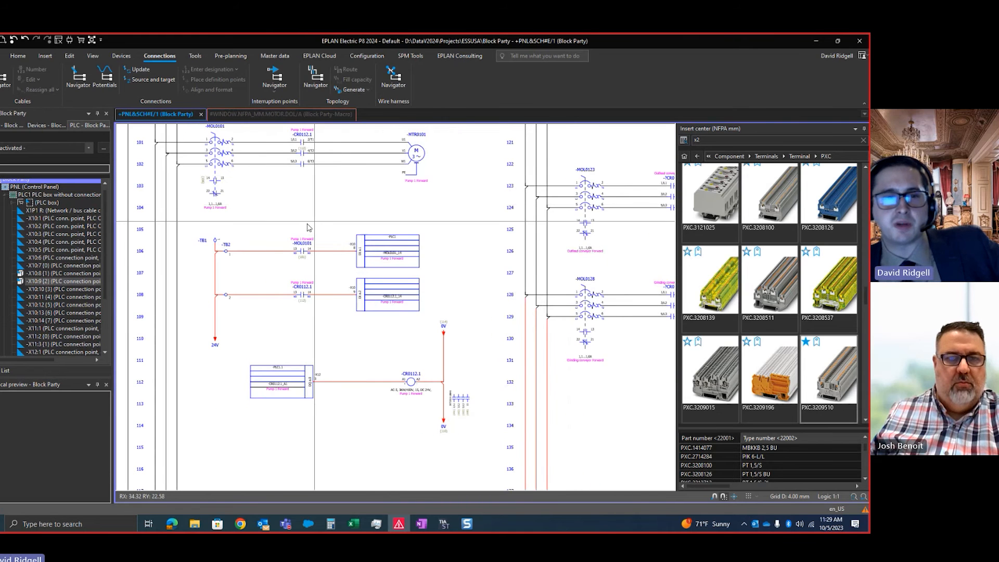
scroll(330, 213, down, 1)
middle_drag(333, 213, 352, 245)
scroll(245, 178, up, 2)
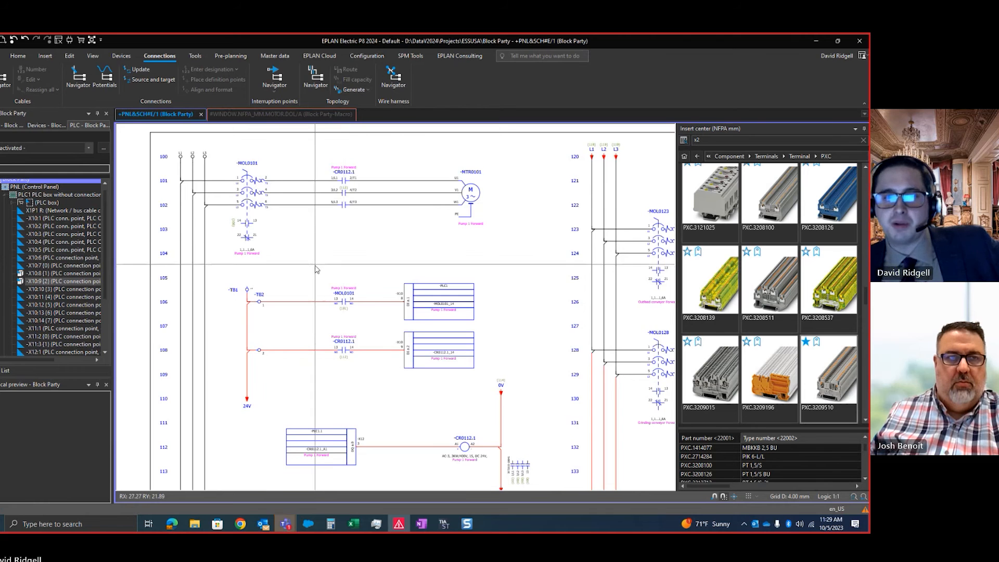
scroll(286, 257, down, 3)
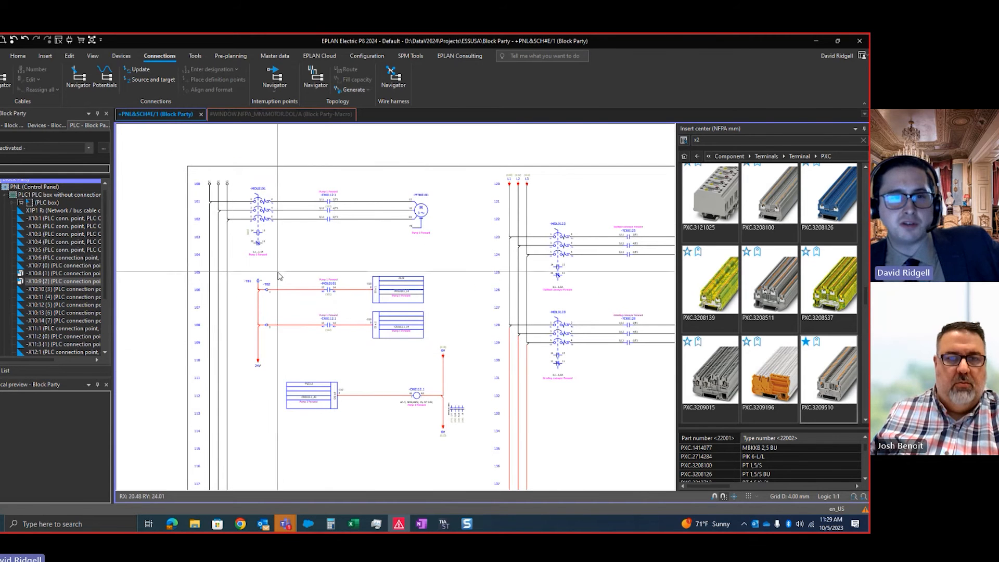
Show the Block Party project's page structure and compare the user-defined structure E (Electrical) with the line numbers on the Drive Circuit page
click(7, 184)
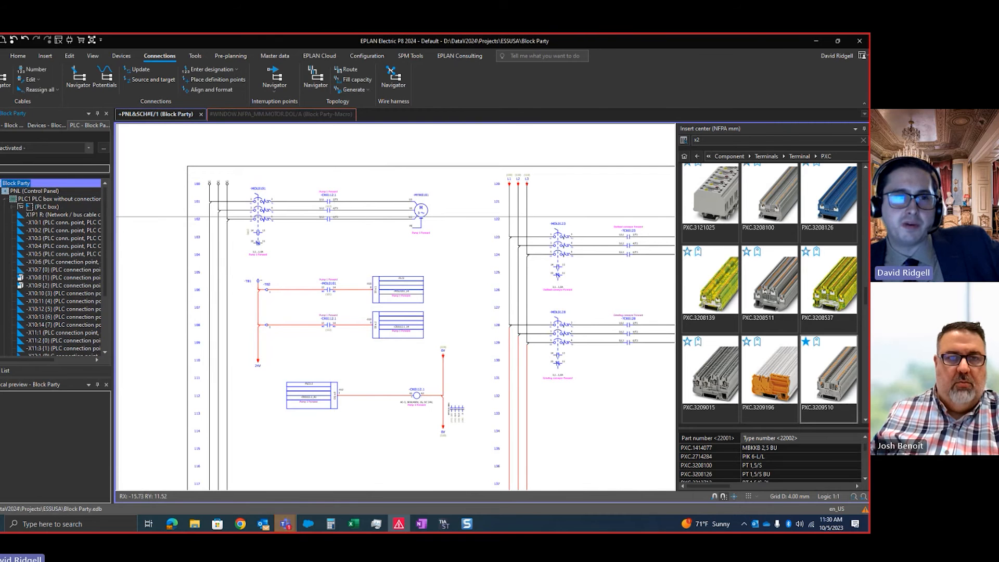
click(12, 126)
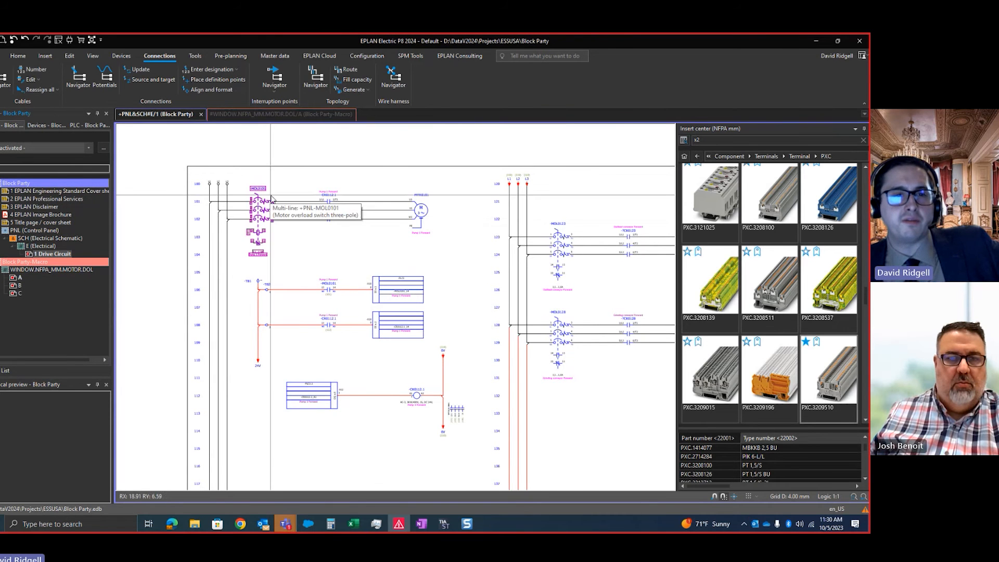
scroll(260, 194, up, 5)
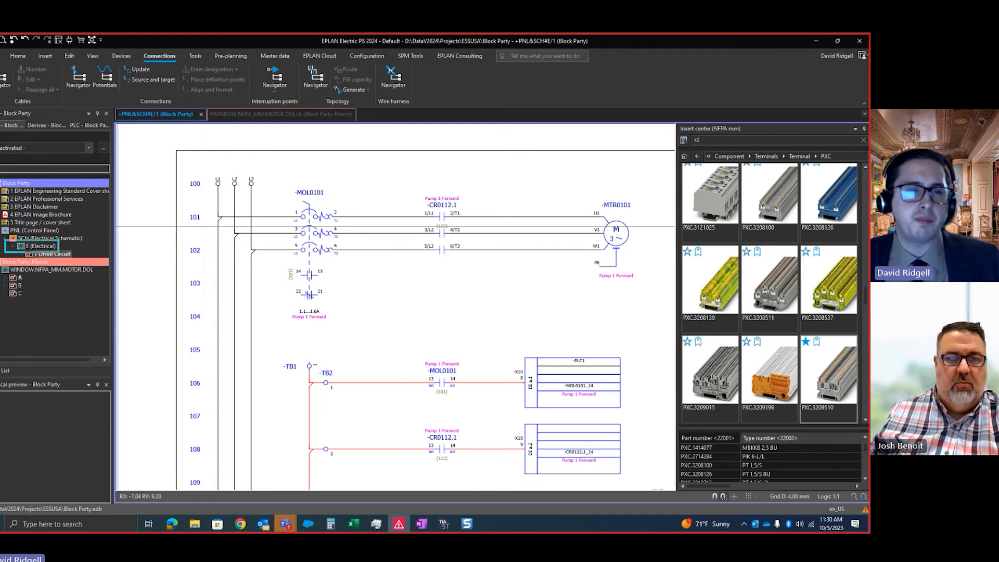
ctrl+drag(7, 252, 7, 253)
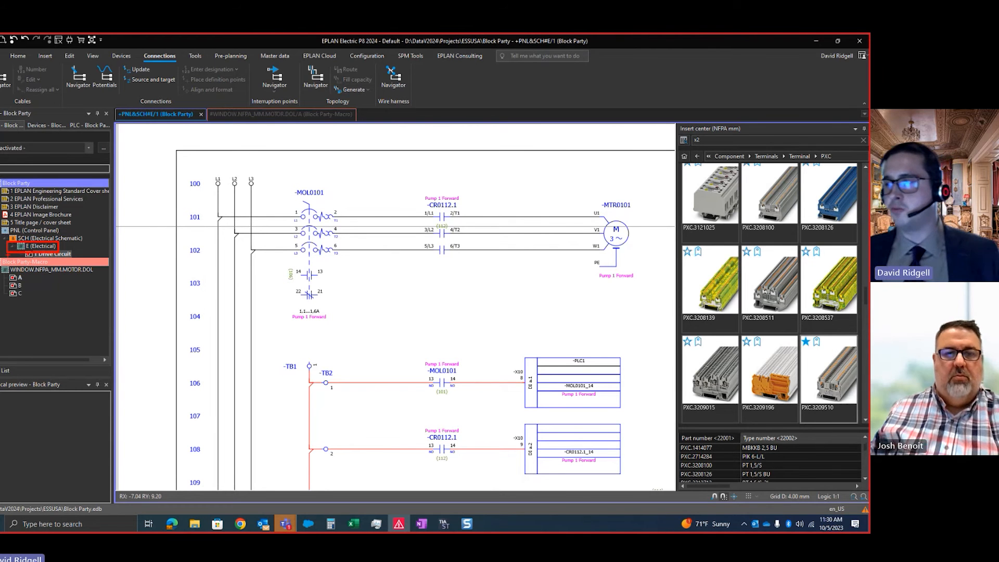
key(Escape)
scroll(320, 321, down, 2)
scroll(330, 325, down, 3)
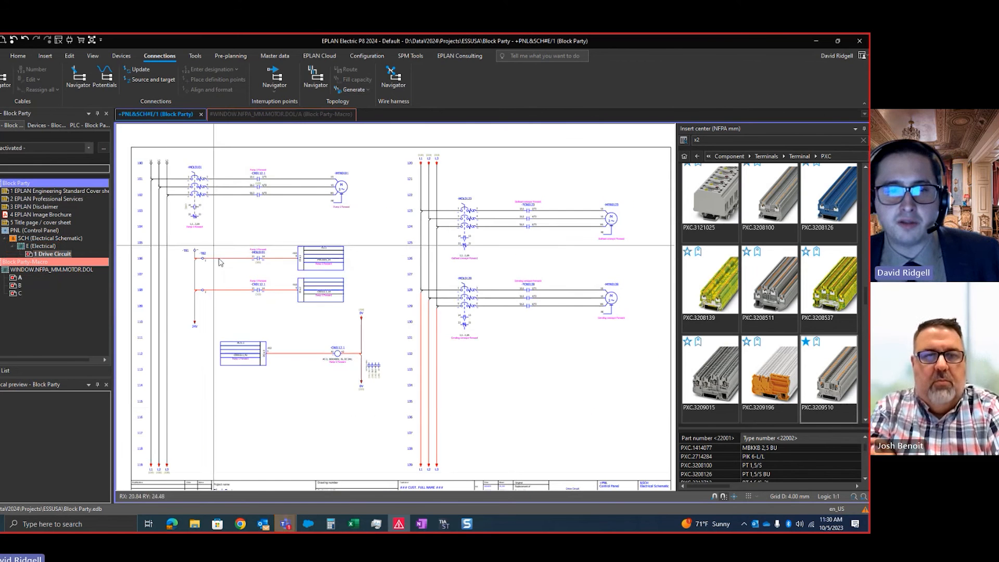
scroll(570, 449, up, 3)
scroll(571, 451, down, 3)
scroll(276, 260, up, 5)
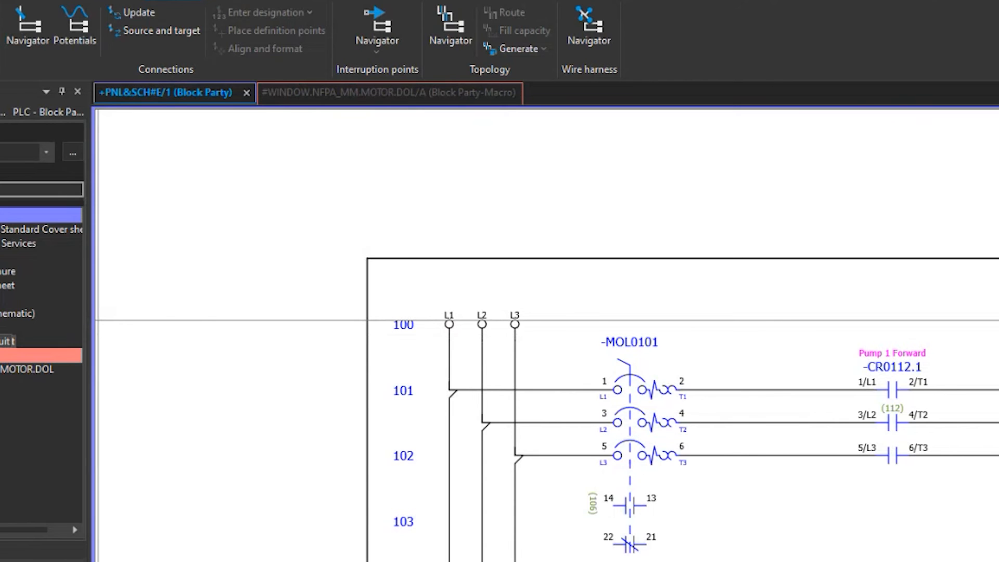
Check the Drive Circuit page's properties for its full page name and assigned plot frame, and leave them unchanged
click(7, 341)
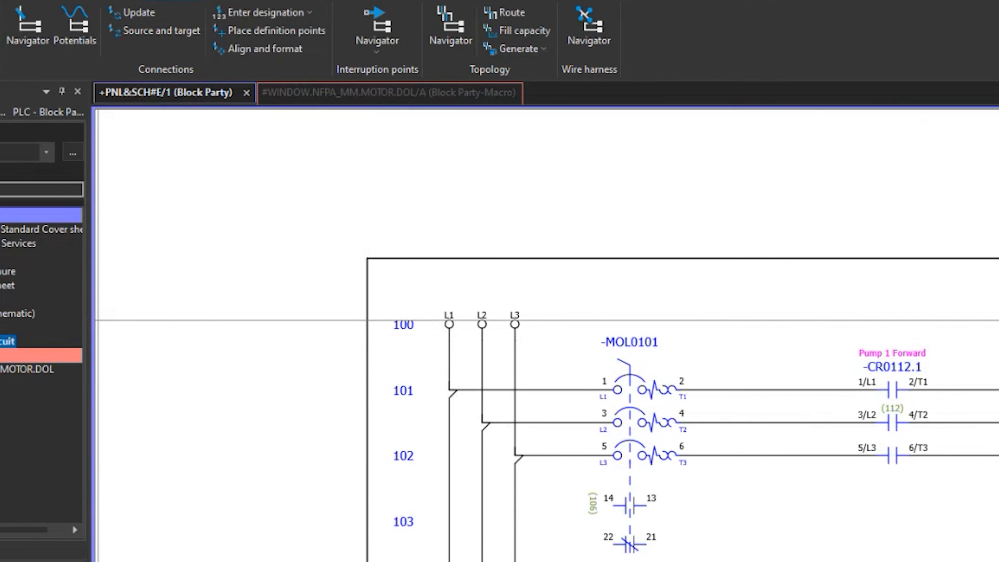
key(ctrl+d)
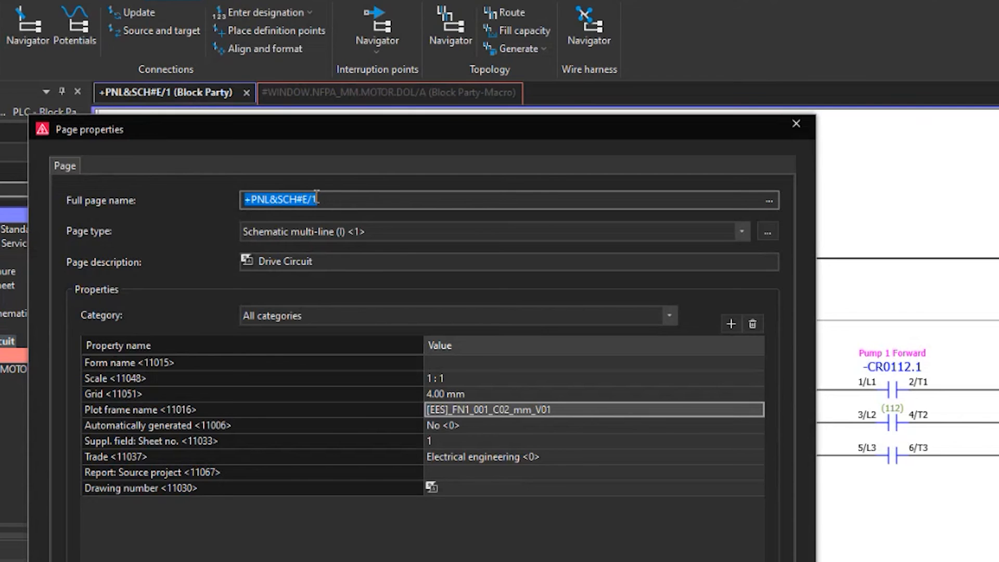
key(Escape)
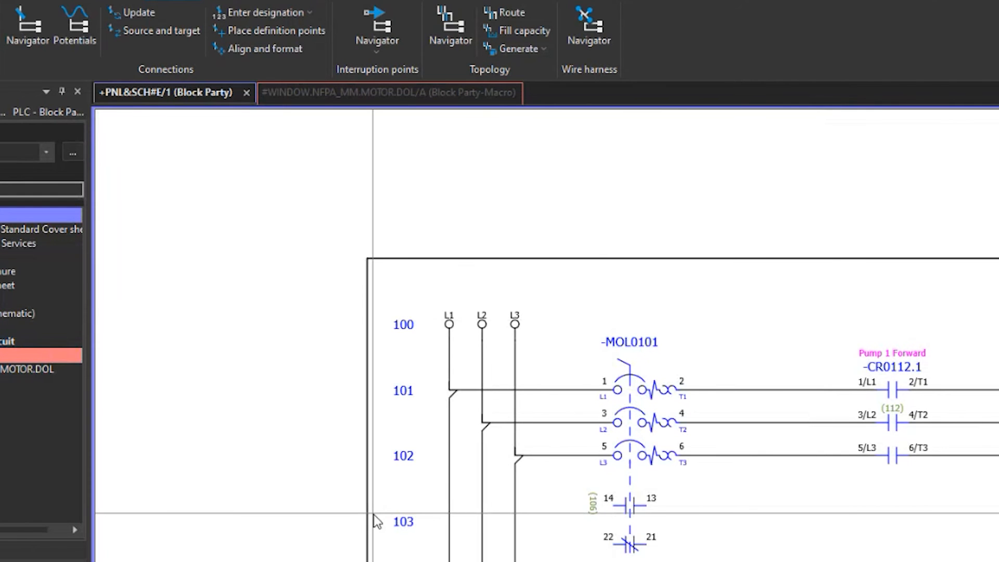
Open the plot frame [EES]_FN1_001_C02_mm_V01-BLOCKPARTY.fn1 from the master data
scroll(530, 408, down, 3)
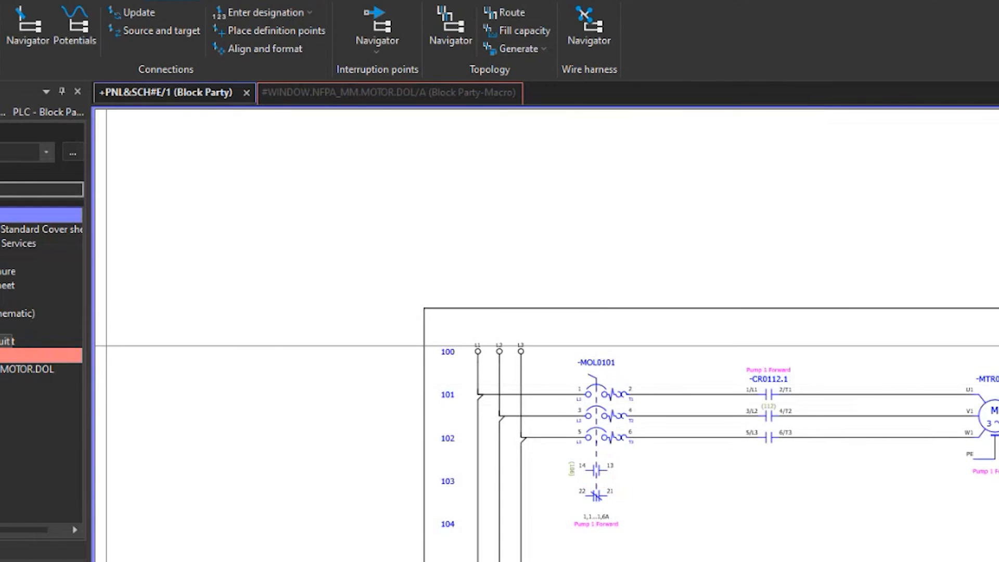
click(390, 2)
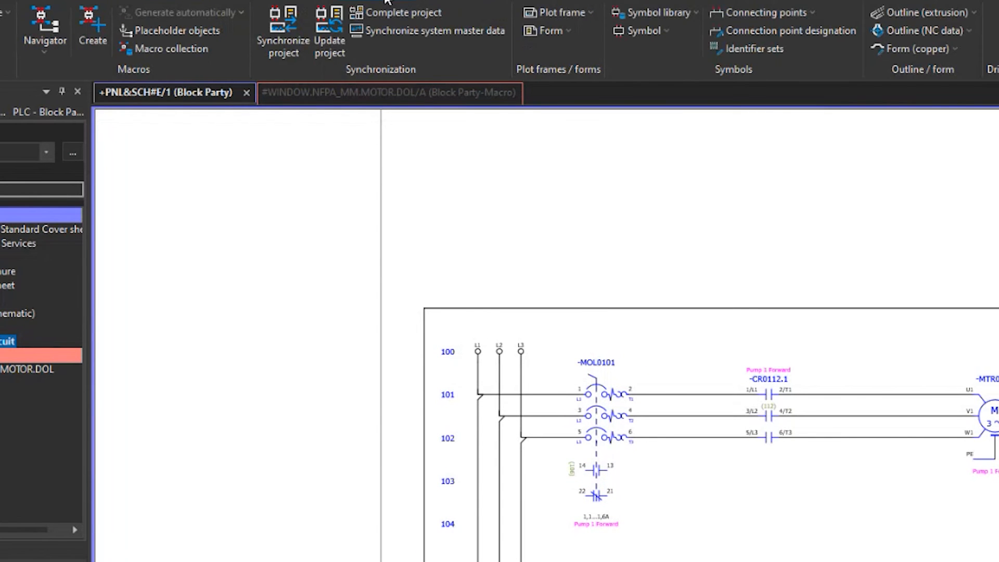
click(555, 9)
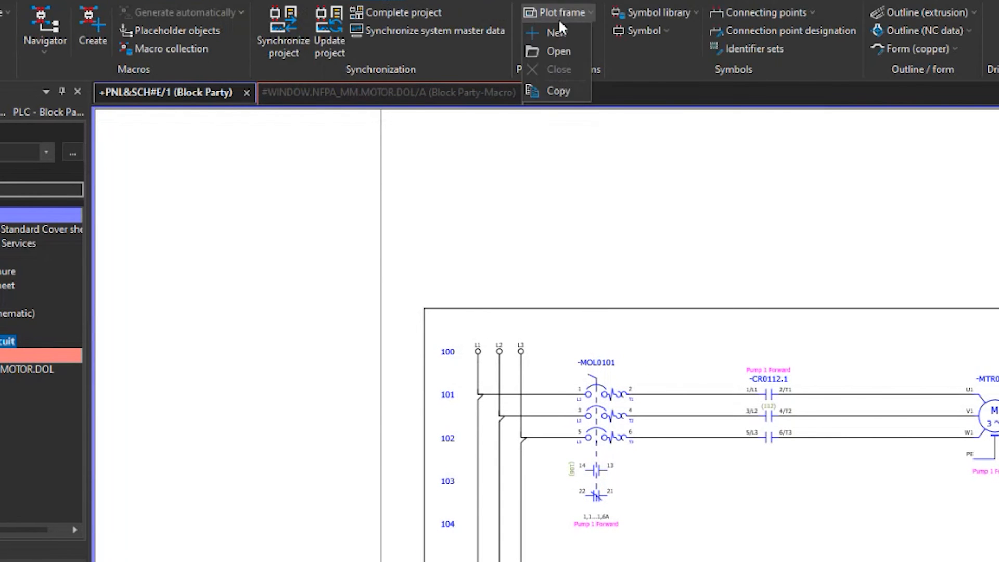
click(560, 46)
double_click(454, 240)
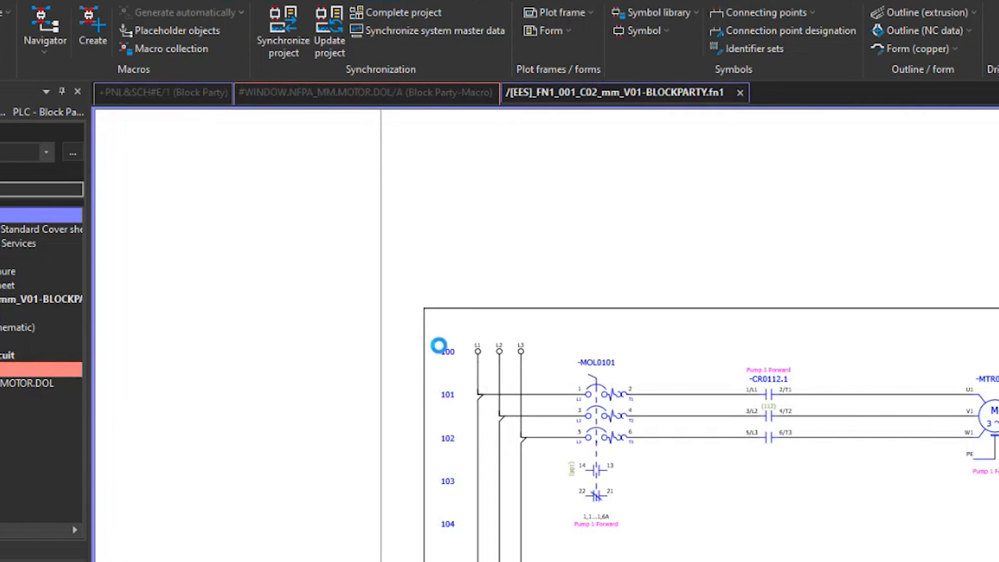
Inspect which property the first special text beside Row number in the plot frame uses, and close its properties
scroll(214, 225, up, 3)
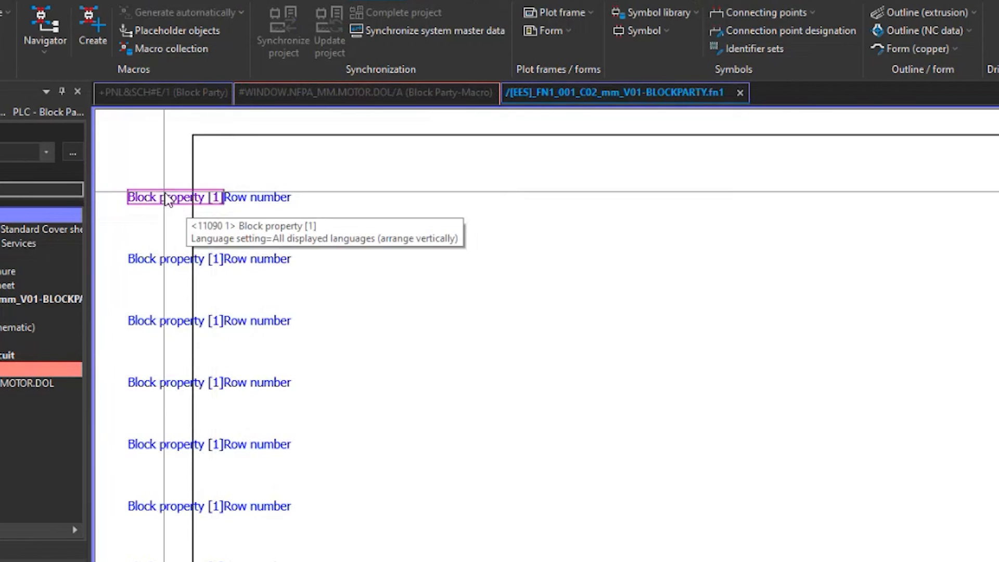
scroll(173, 198, up, 2)
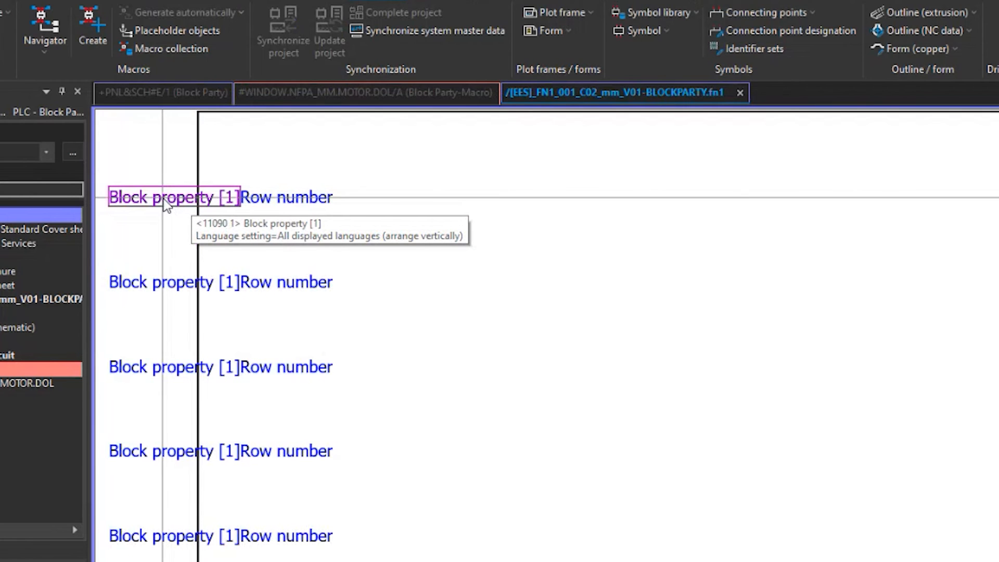
double_click(173, 203)
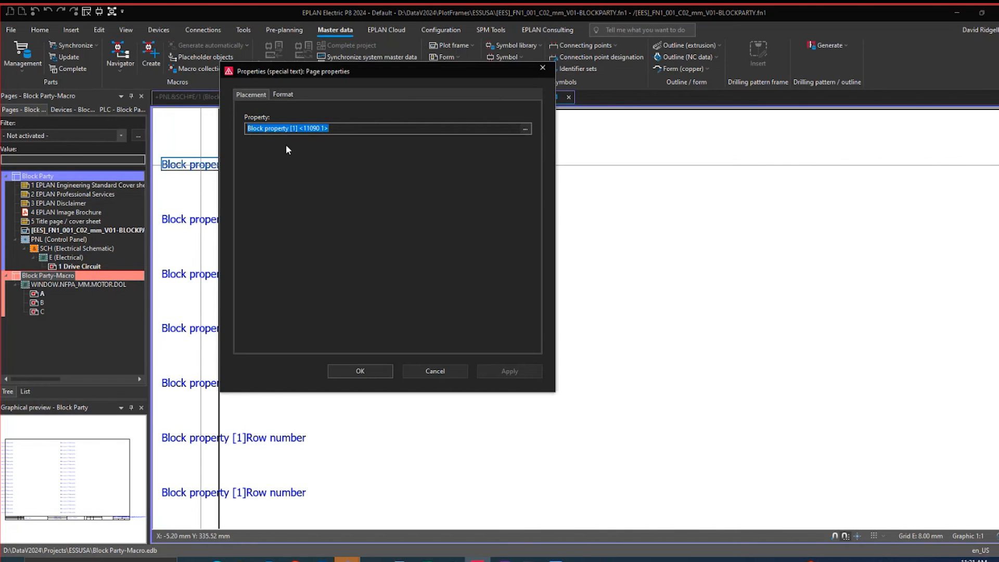
key(Escape)
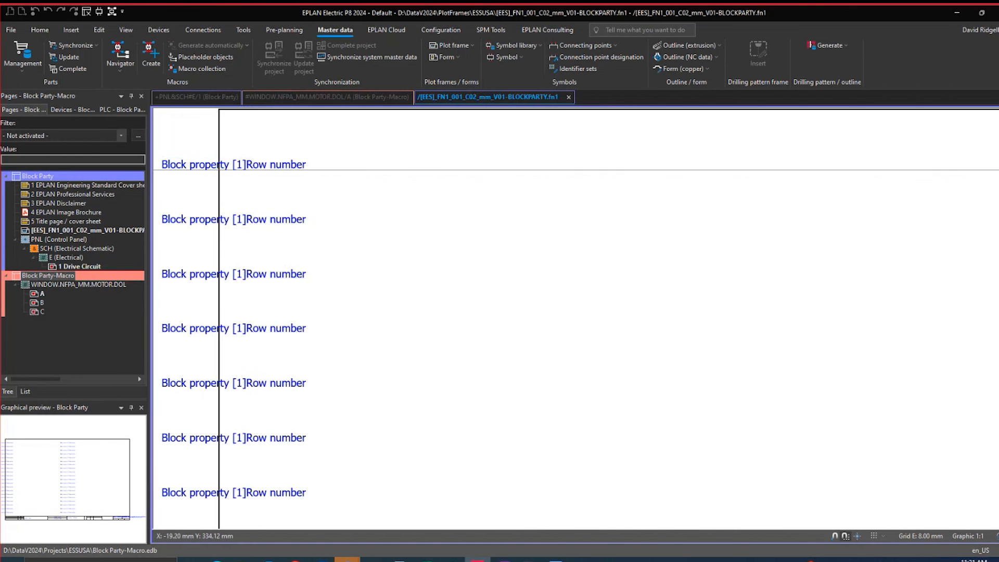
Open the Block Party project properties and view the format elements of Block property: Format (page) [1] <10618 1>
click(43, 180)
right_click(42, 180)
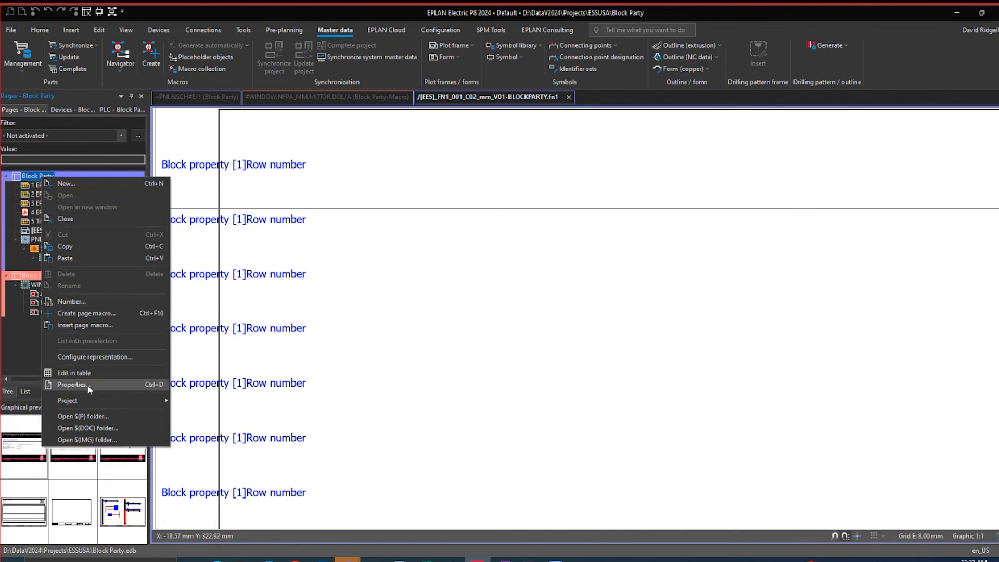
click(88, 385)
click(295, 169)
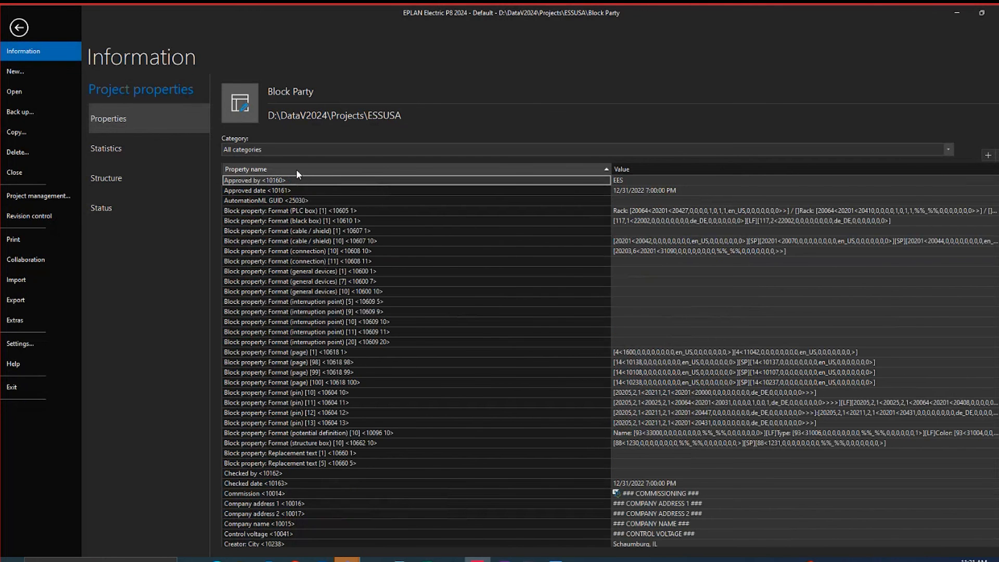
click(461, 352)
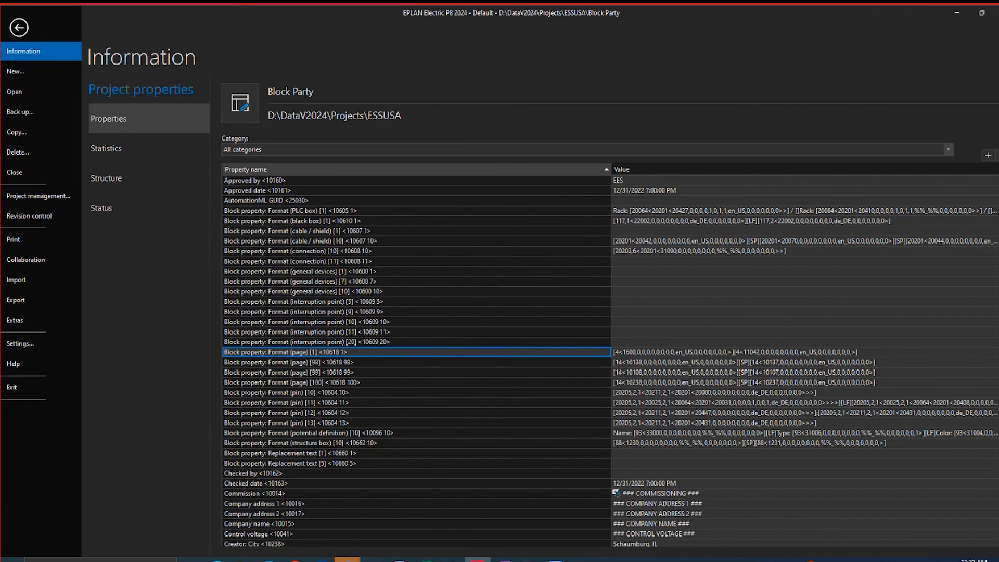
click(994, 353)
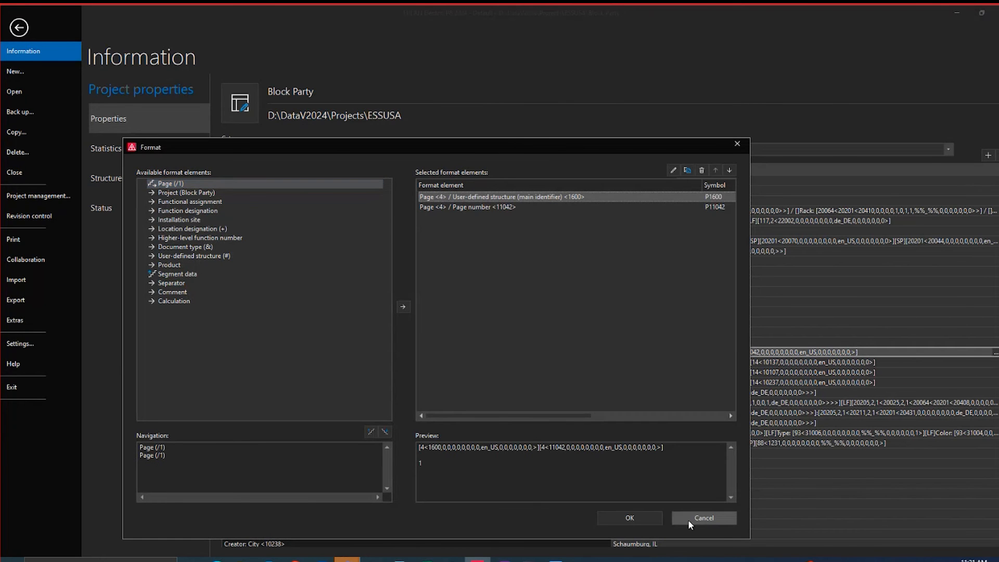
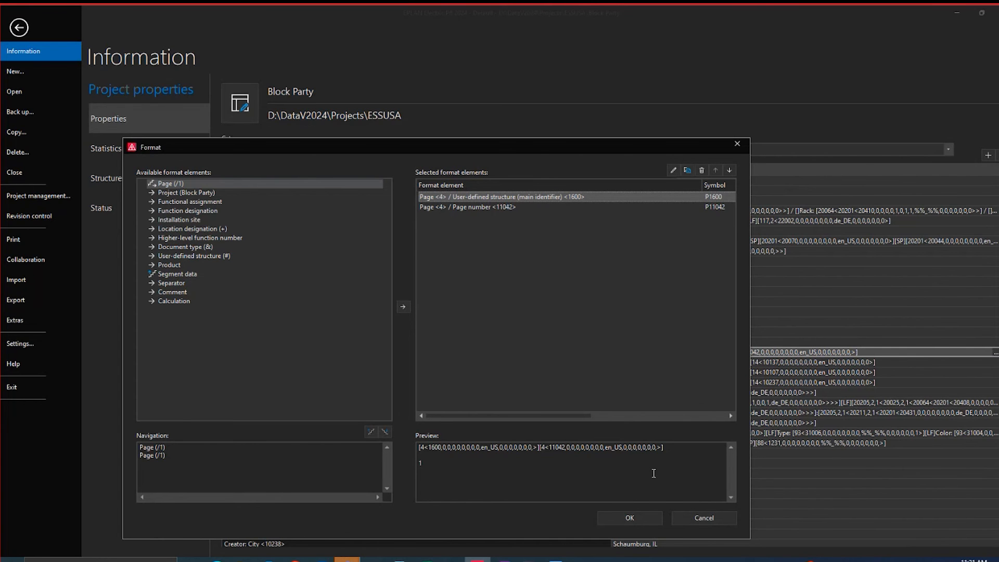
Leave the block property format unchanged, review the Block property [1] texts in both columns of the plot frame, and close the plot frame
click(682, 524)
key(Escape)
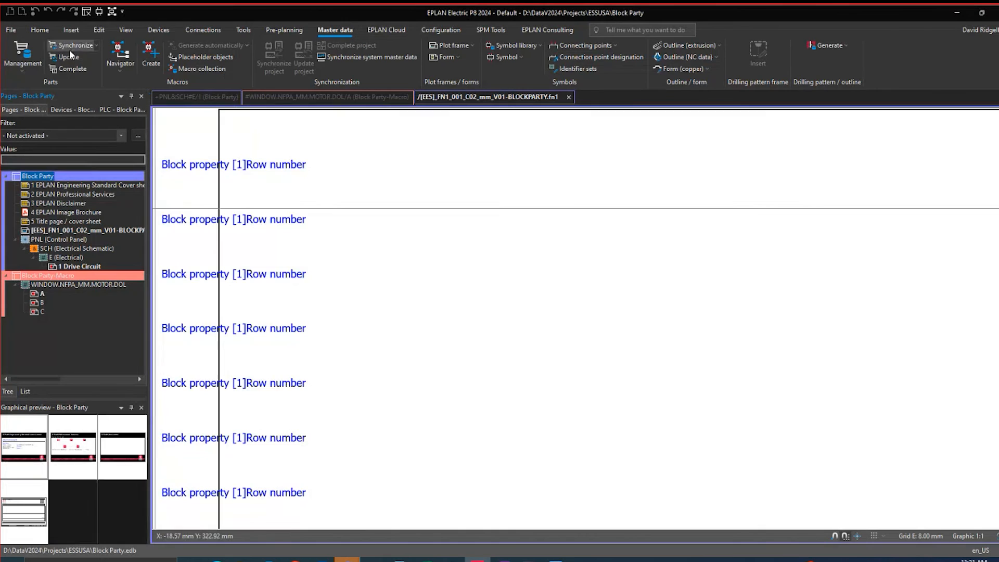
scroll(533, 108, down, 4)
scroll(800, 155, up, 1)
scroll(800, 155, down, 2)
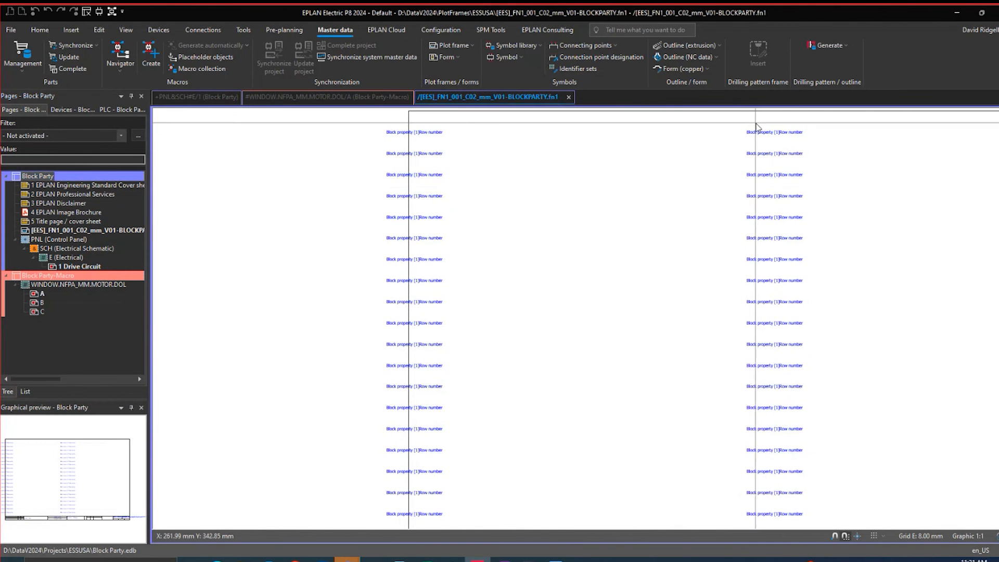
scroll(754, 134, down, 1)
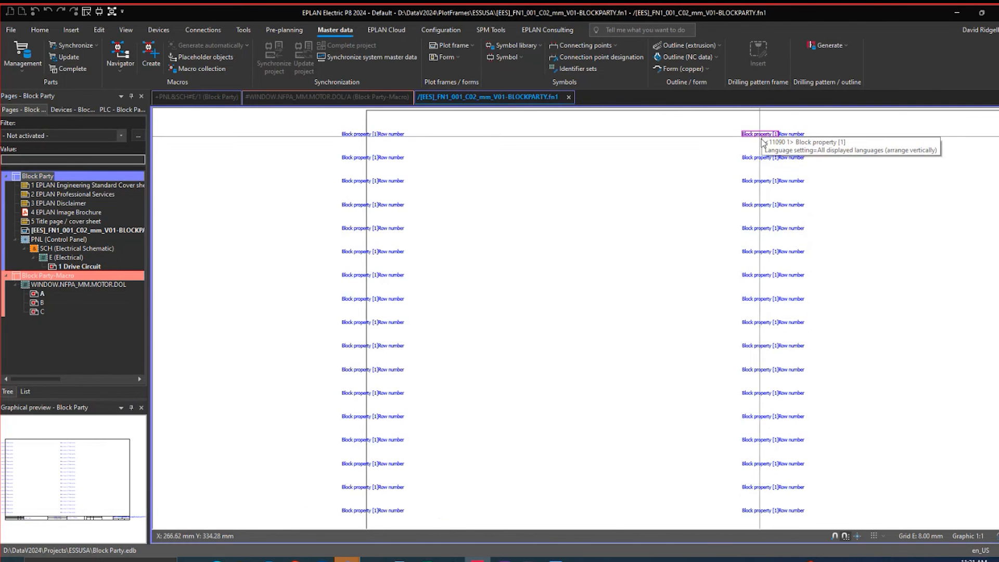
click(568, 97)
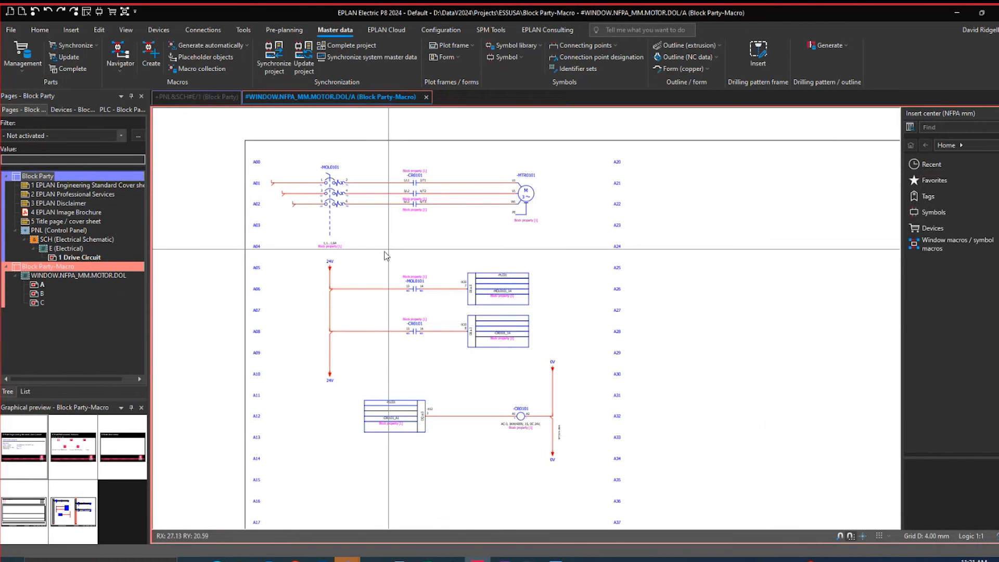
Switch to Drive Circuit page +PNL&SCH#E/1 and collapse the Block Party-Macro project in the page tree
click(66, 257)
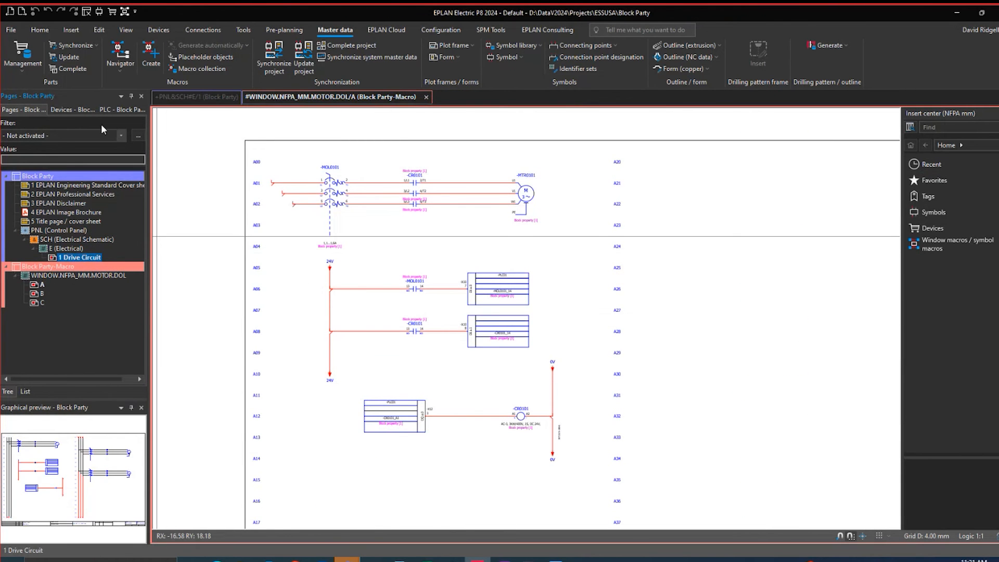
click(201, 96)
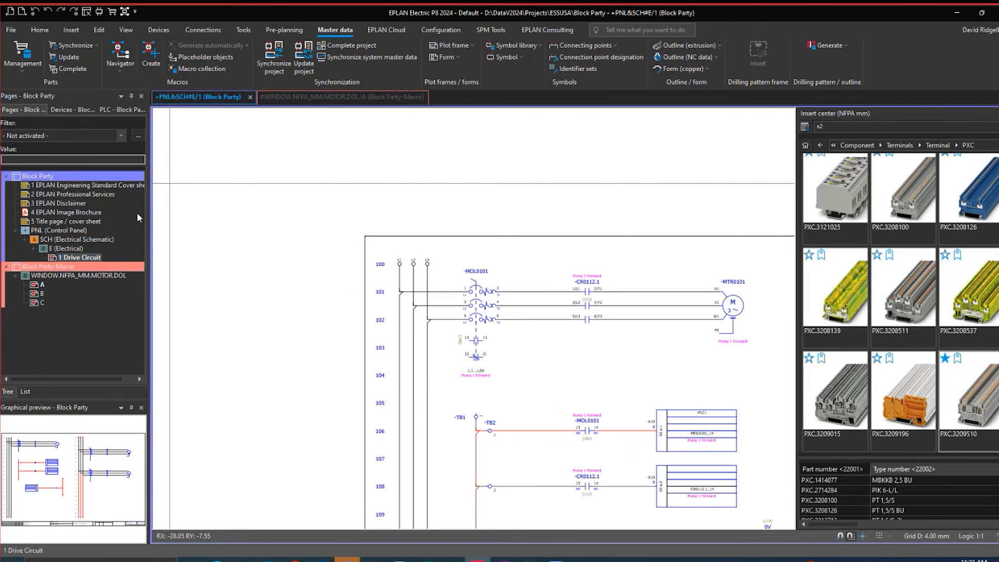
click(5, 266)
scroll(384, 270, up, 1)
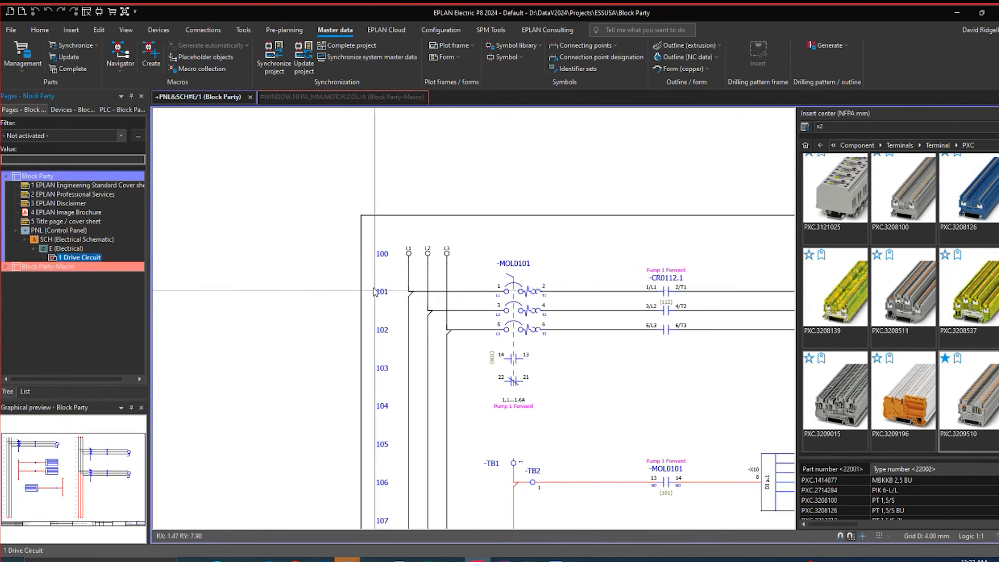
Assign the plot frame [EES]_FN1_001_C02_mm_V01-BLOCKPARTY to the Drive Circuit page +PNL&SCH#E/1
click(55, 259)
key(ctrl+d)
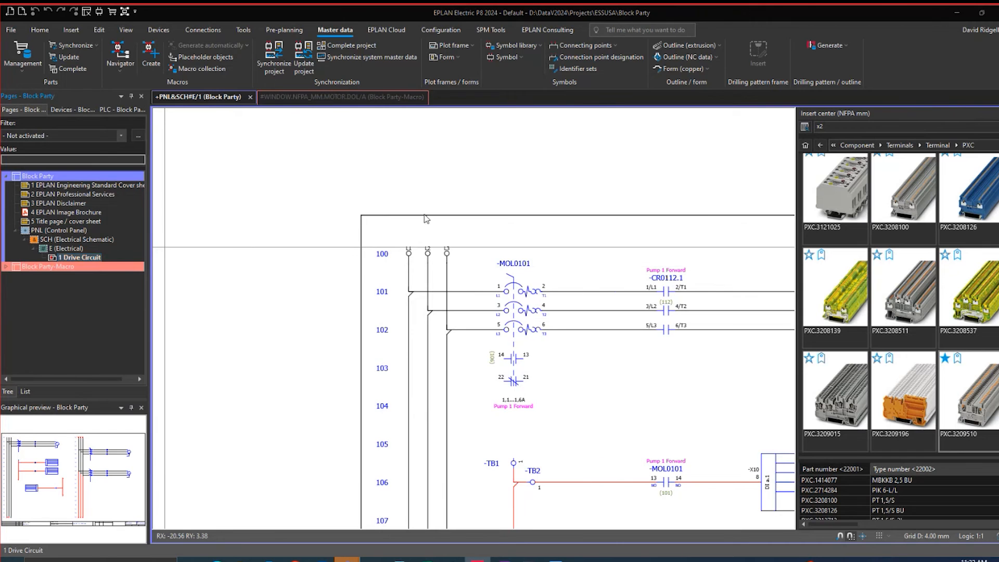
click(581, 302)
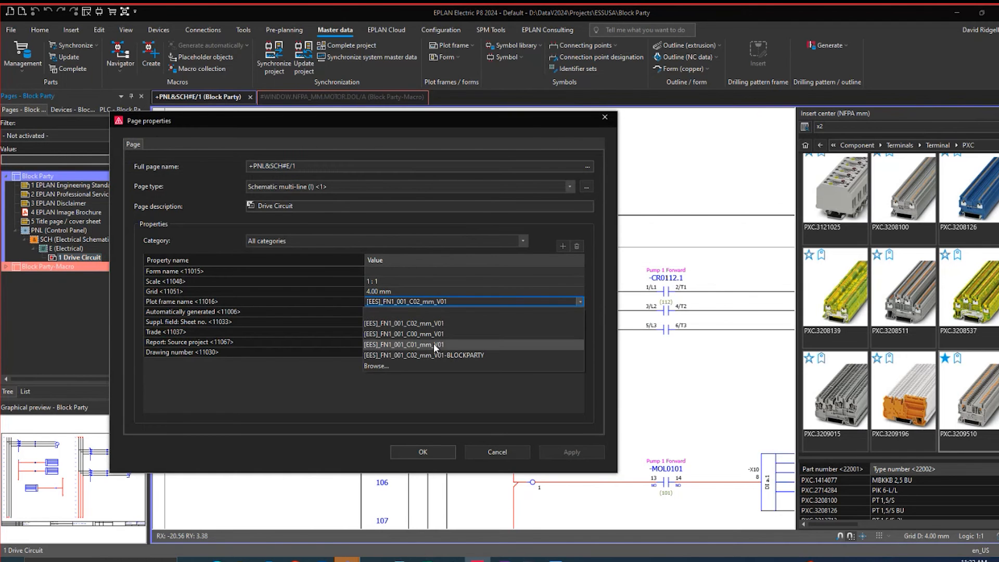
click(457, 356)
click(437, 451)
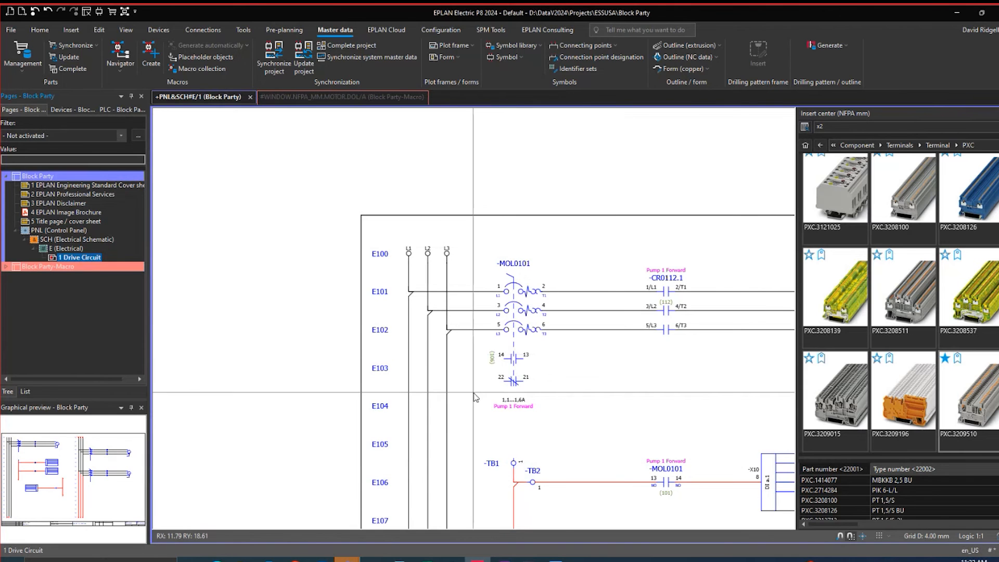
scroll(474, 398, up, 2)
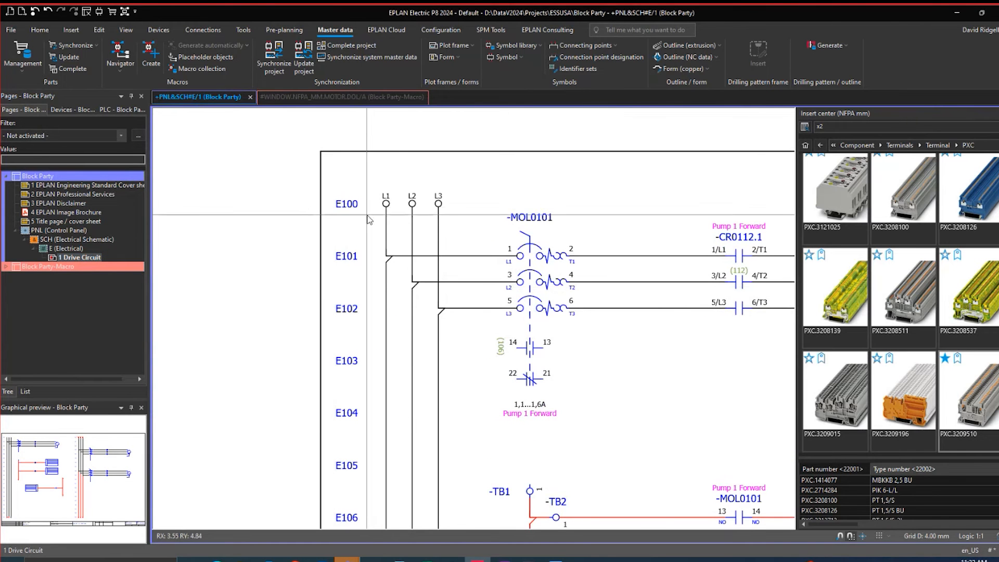
Create a new multi-line schematic page +PNL&SCH#E/2 with the BLOCKPARTY plot frame and check its line numbers
click(72, 258)
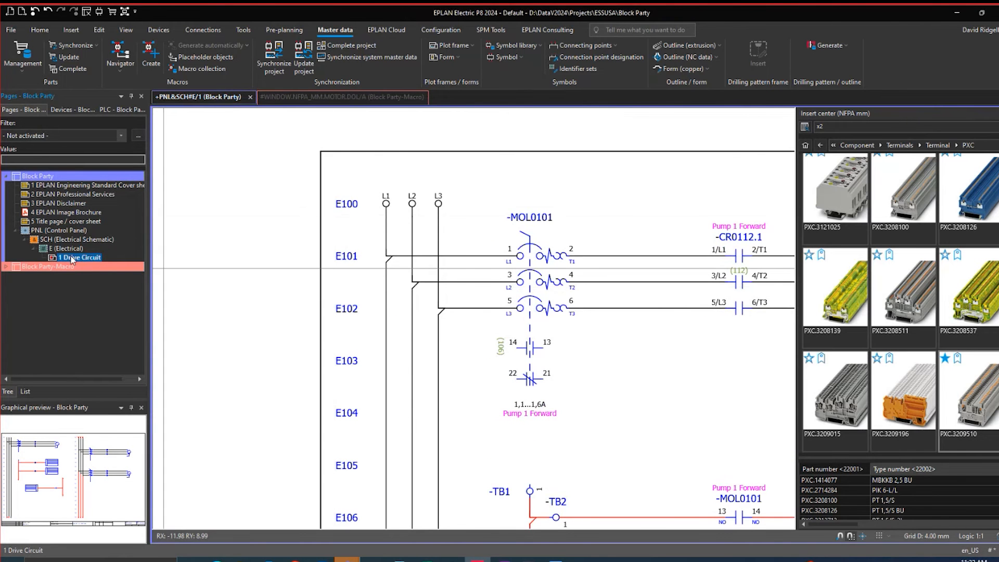
right_click(72, 260)
click(95, 264)
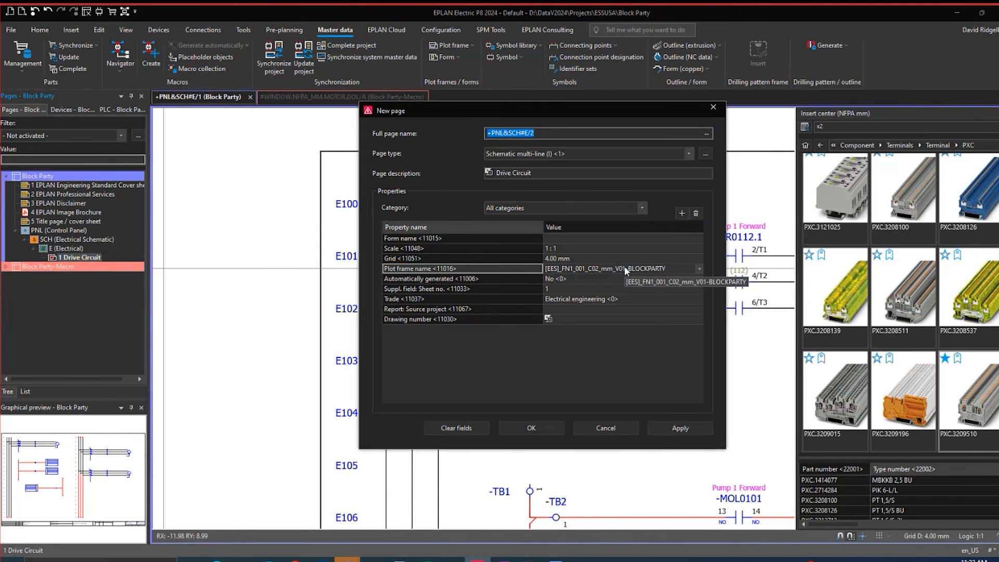
click(539, 428)
scroll(546, 312, down, 3)
scroll(383, 260, up, 6)
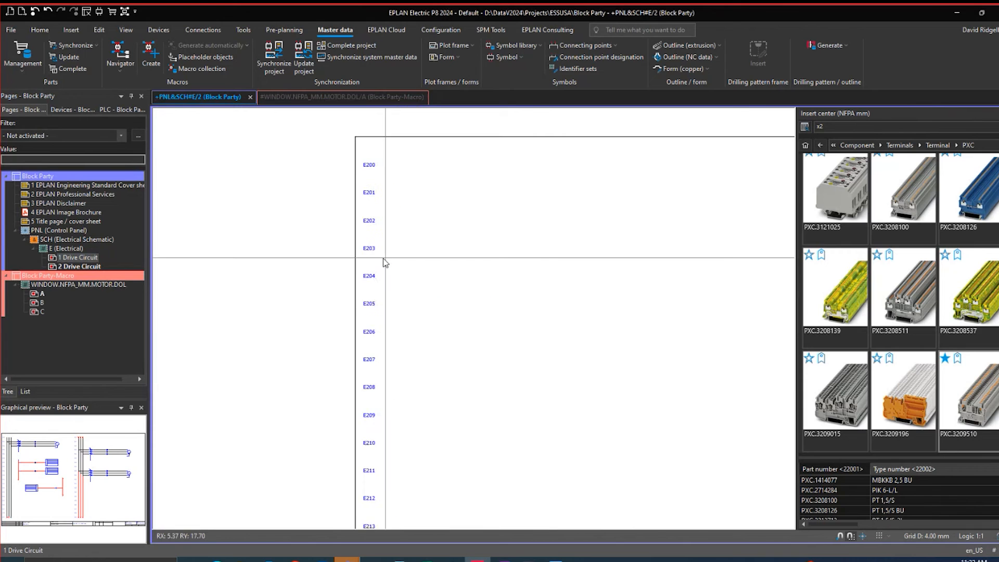
scroll(371, 290, down, 3)
scroll(380, 286, up, 2)
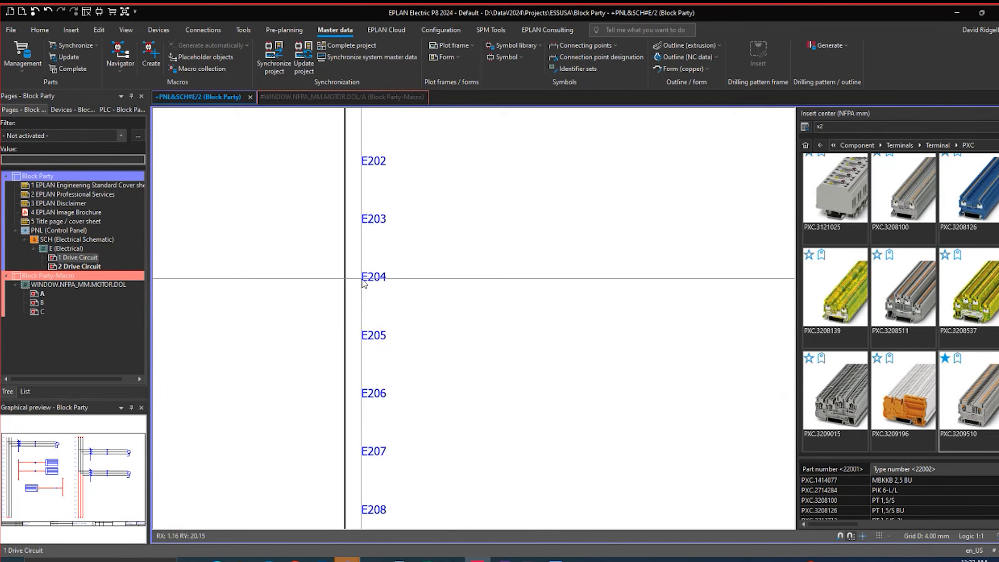
Set the user-defined structure of Drive Circuit page 2 to F, making its full page name +PNL&SCH#F/2
click(83, 265)
key(ctrl+d)
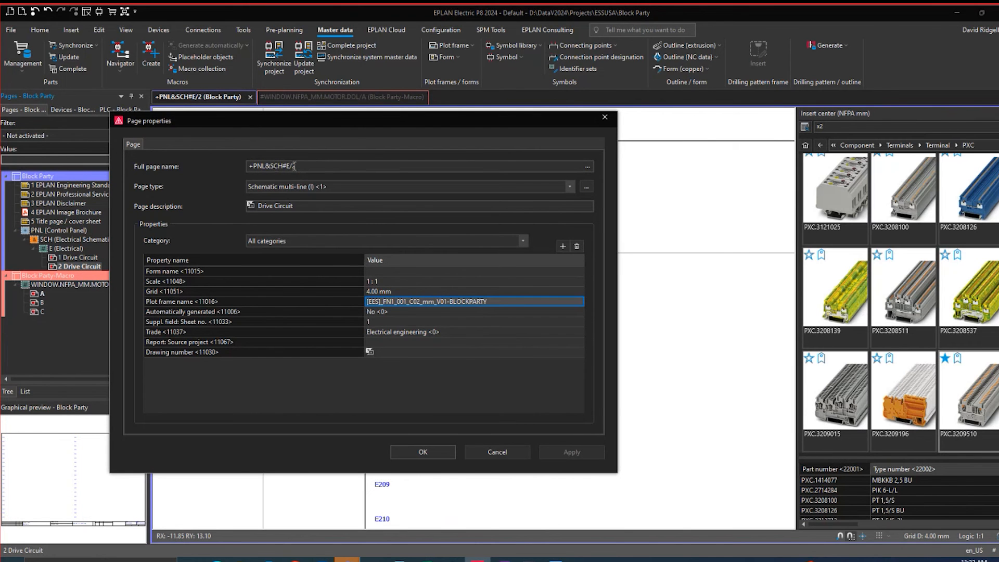
click(588, 166)
click(582, 248)
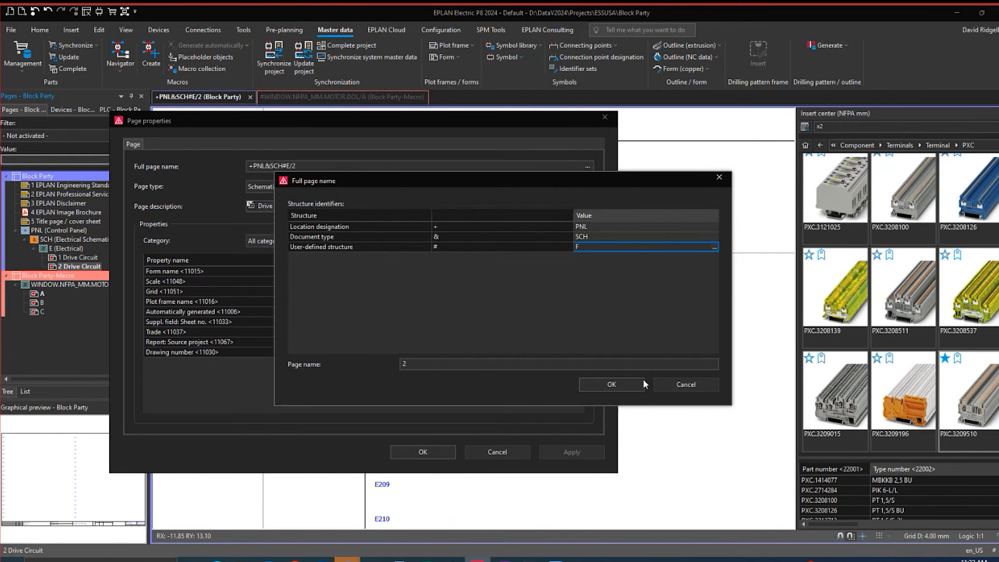
click(612, 385)
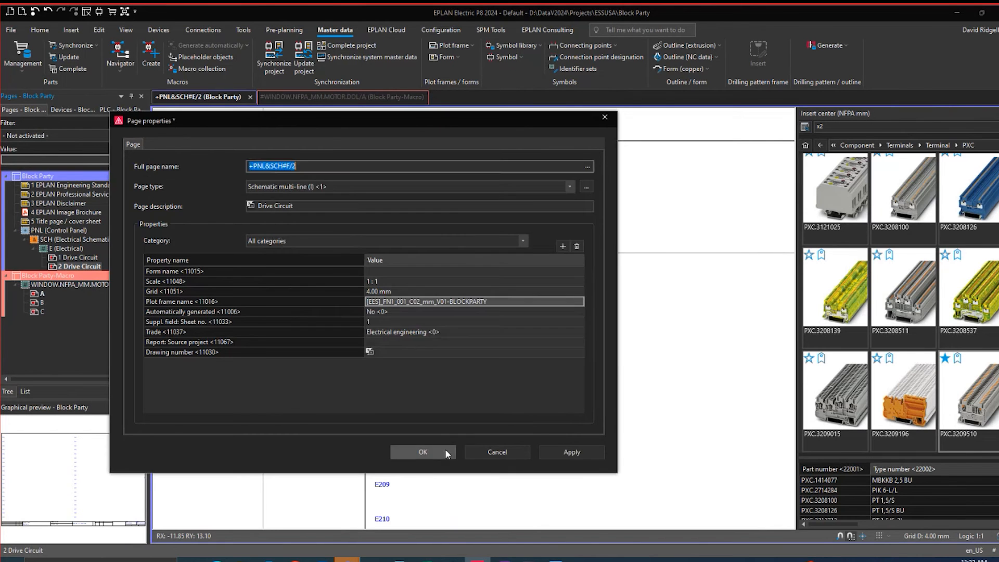
click(425, 452)
scroll(409, 222, up, 2)
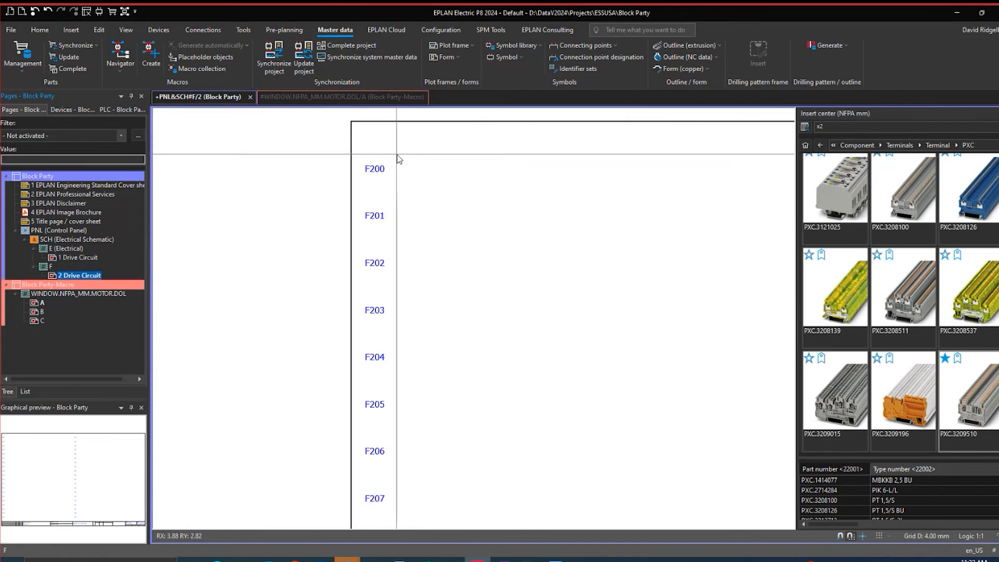
Examine the line numbers in both columns and the title block on page +PNL&SCH#F/2
scroll(411, 216, down, 3)
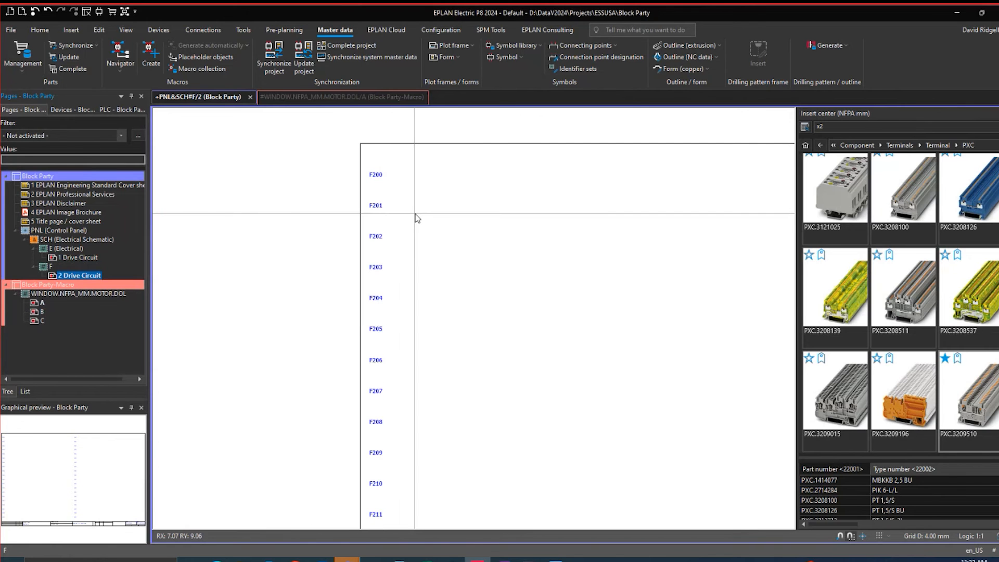
scroll(417, 218, down, 4)
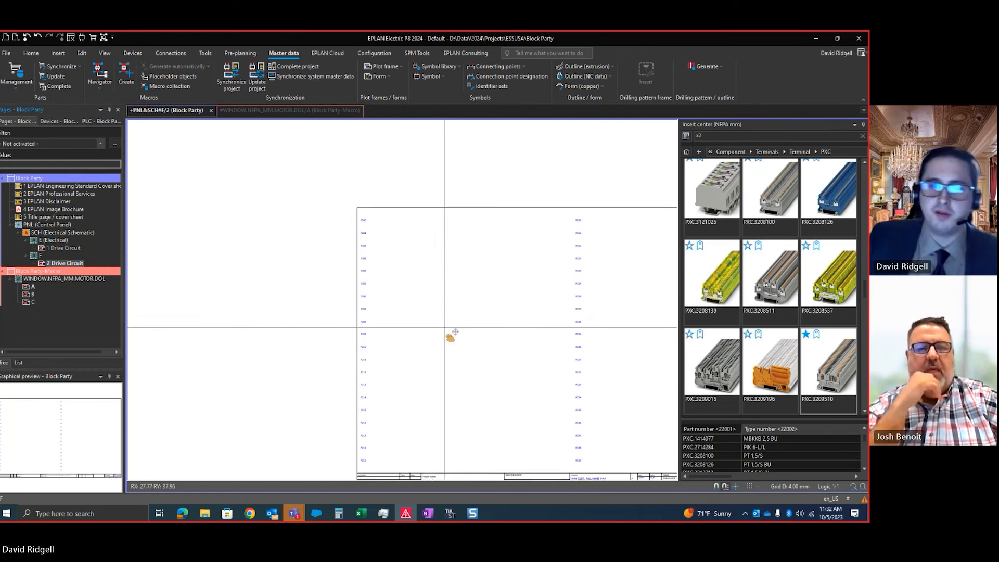
middle_drag(445, 327, 328, 249)
scroll(472, 393, up, 2)
middle_drag(493, 418, 315, 384)
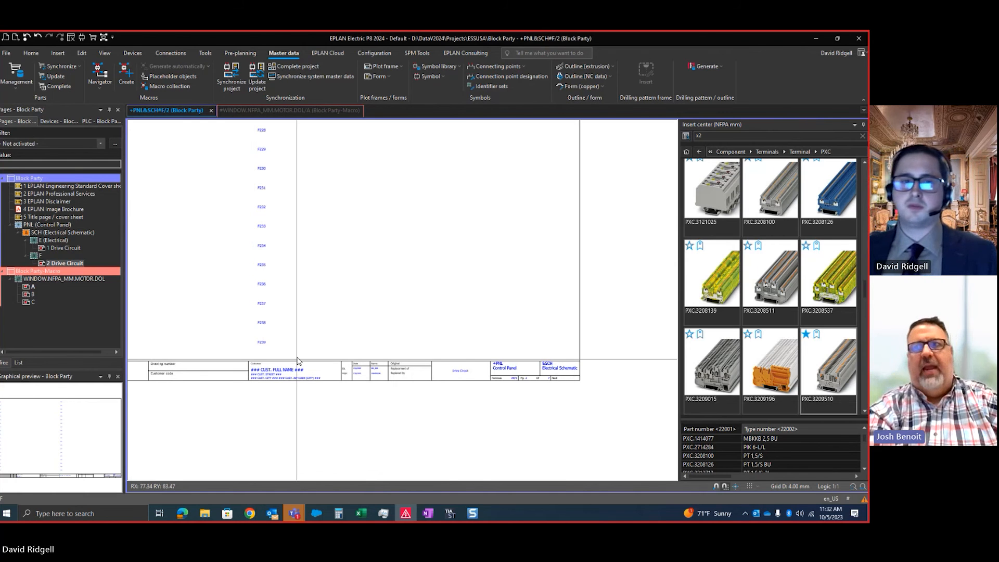
middle_drag(292, 336, 371, 407)
middle_drag(273, 256, 372, 360)
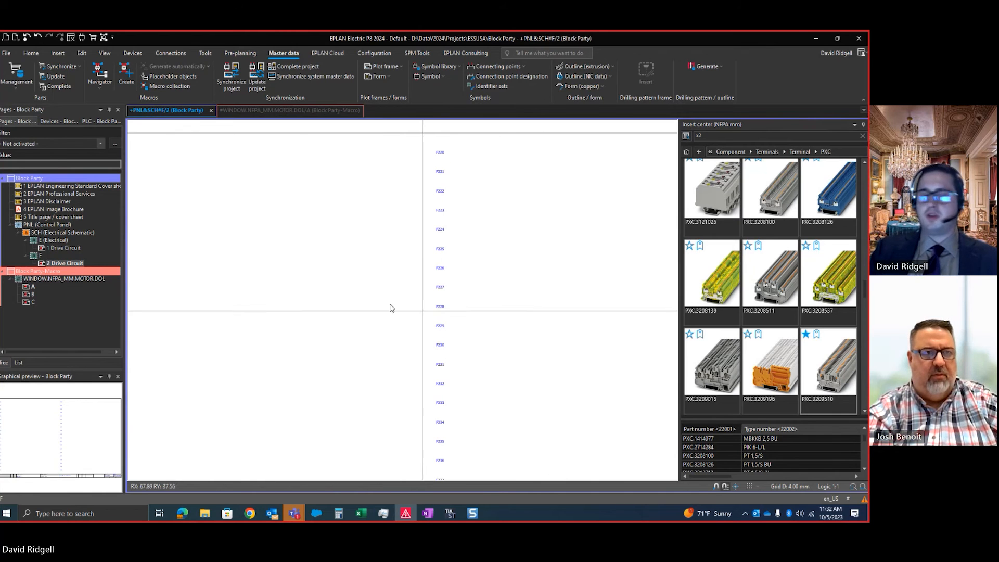
middle_drag(242, 288, 264, 348)
middle_drag(387, 331, 429, 337)
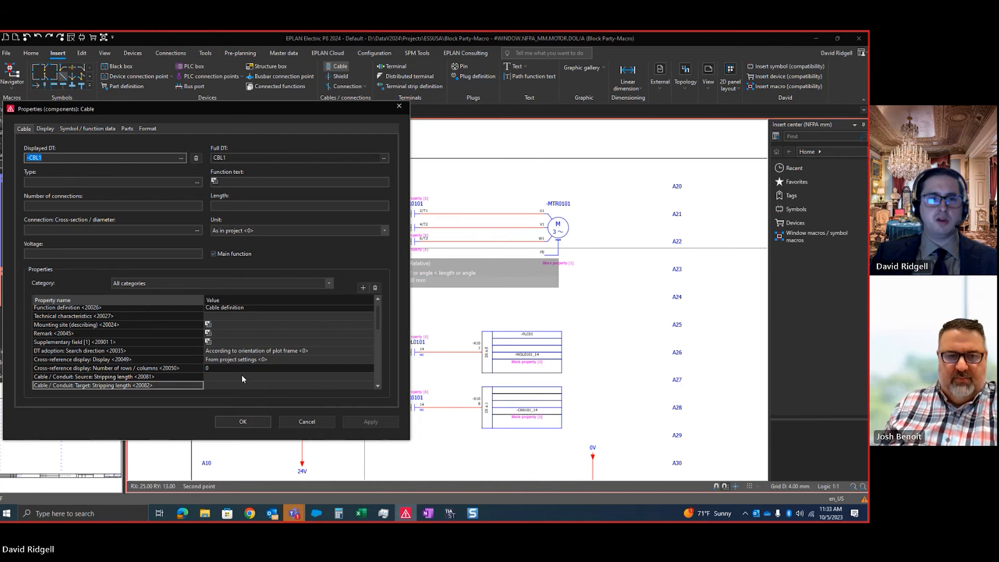
Set the length of cable -CBL1 to 20 ft and add its definition across the three motor wires between -MOL0101 and -CR0101 on macro page A
click(239, 205)
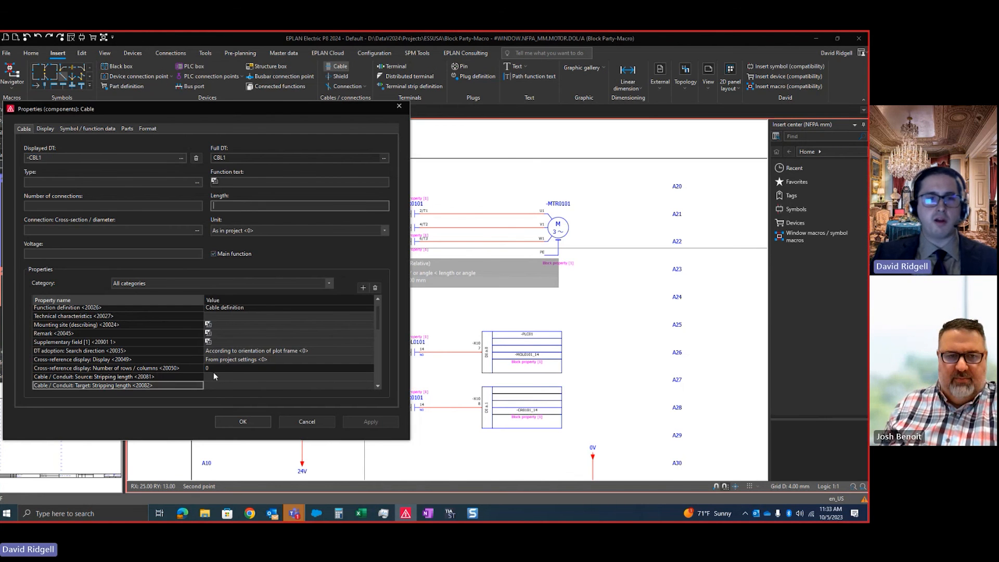
text(20f)
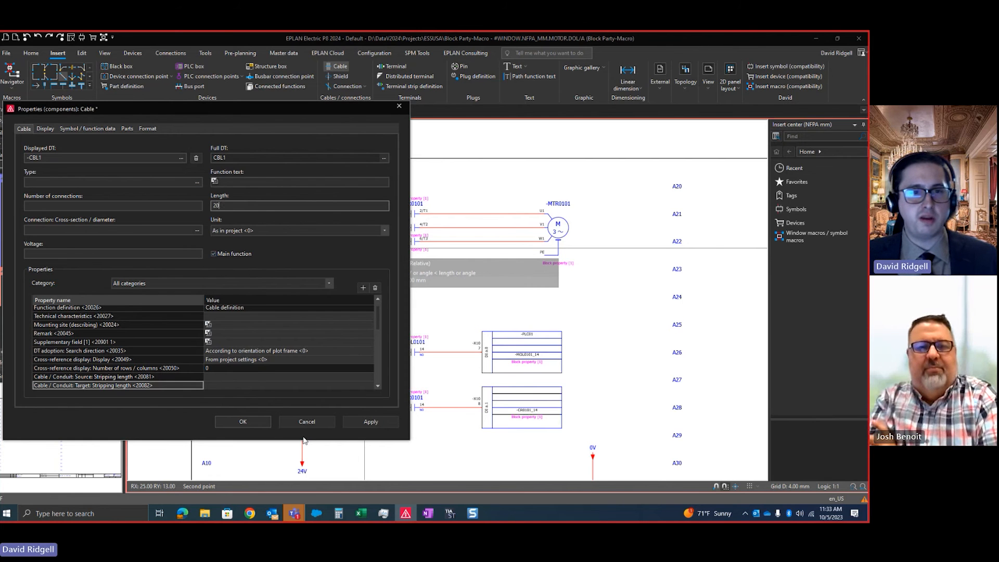
text(t)
key(Tab)
click(370, 422)
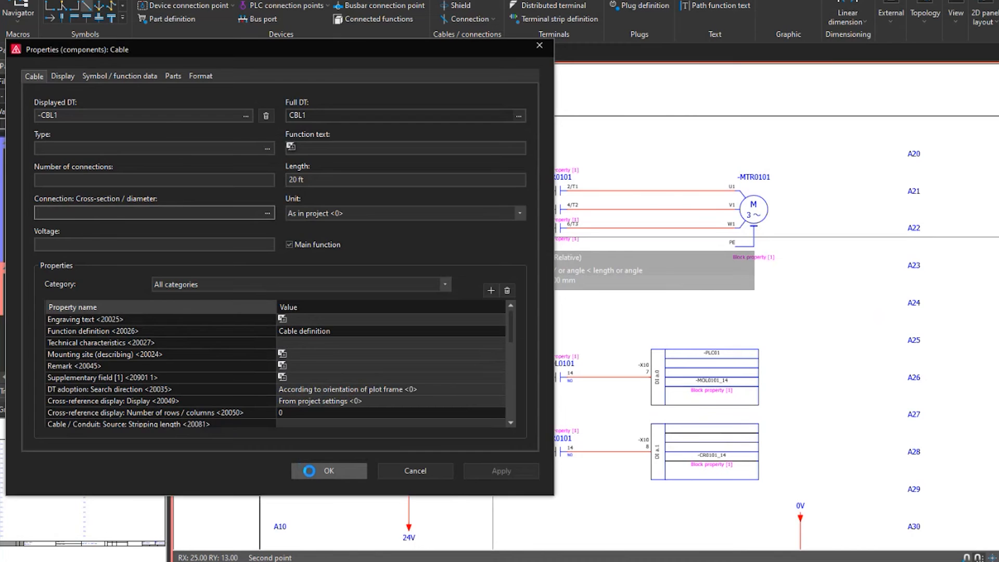
click(322, 471)
scroll(465, 232, up, 2)
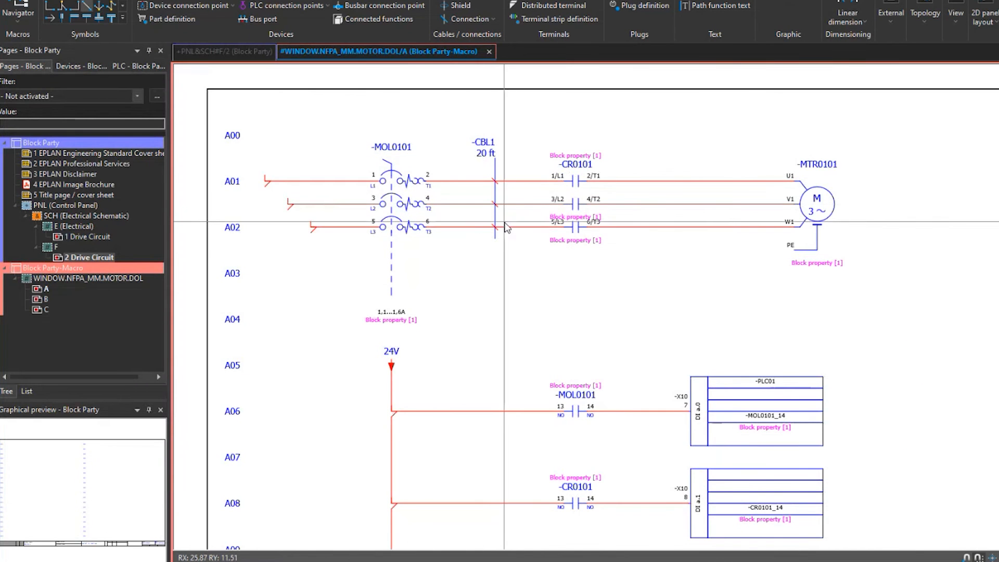
scroll(513, 242, up, 2)
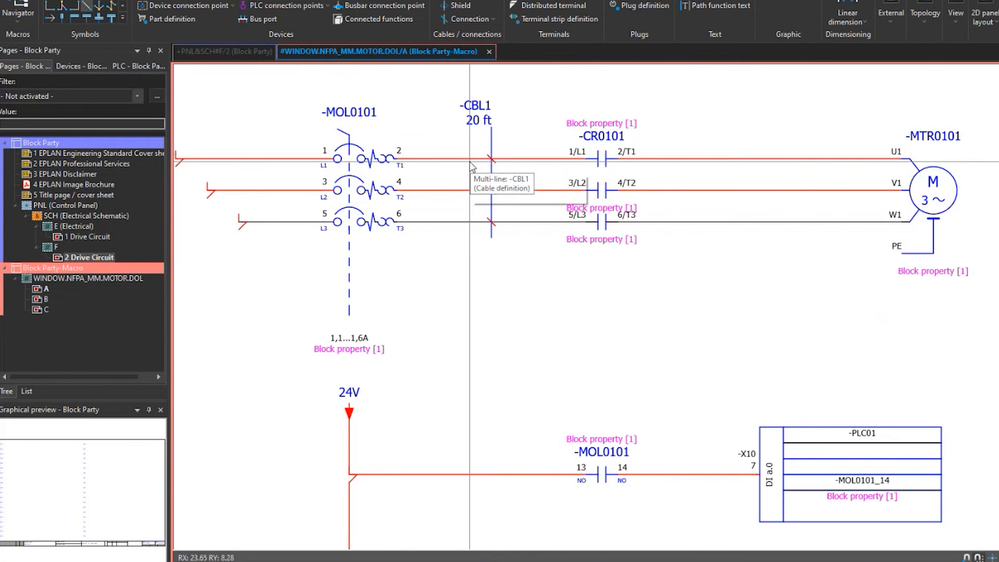
scroll(501, 170, down, 2)
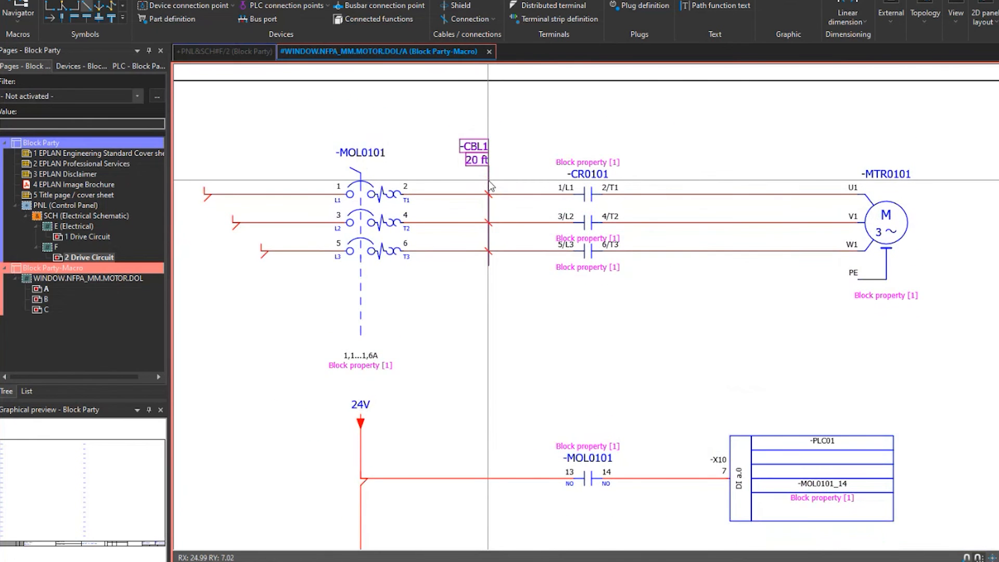
scroll(489, 185, up, 4)
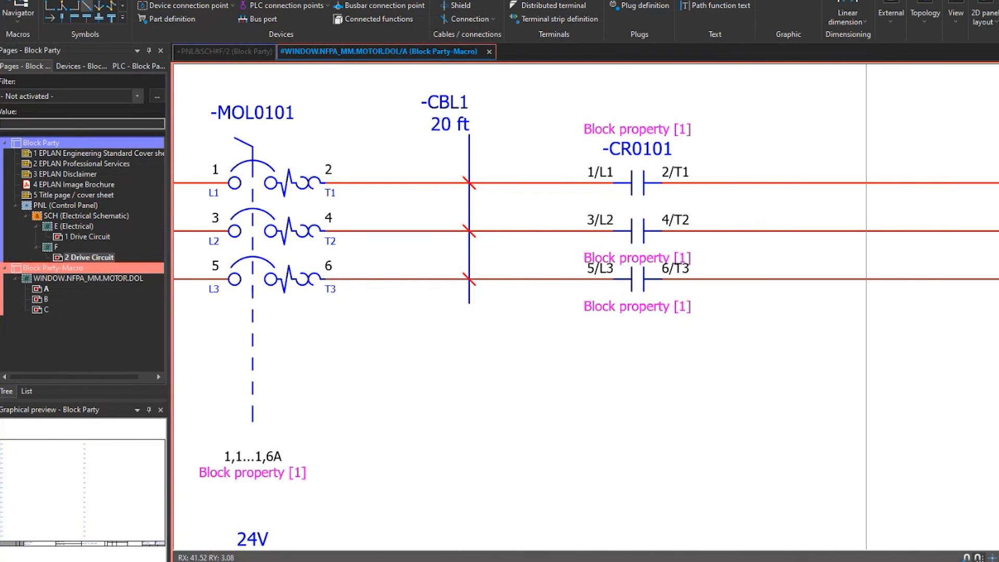
scroll(424, 307, down, 3)
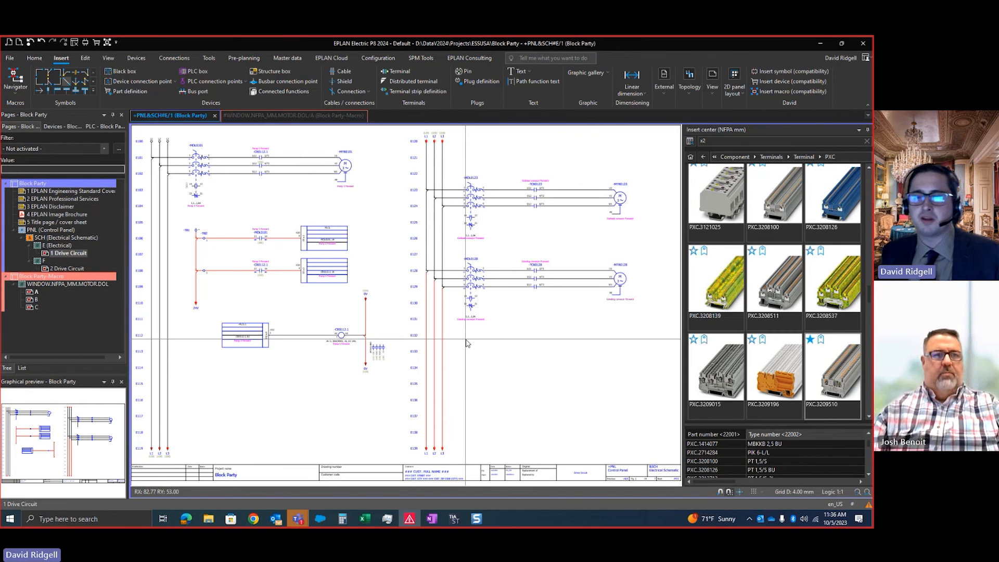
Place a connection definition point on the wire between -TB2 terminal 1 and contact 13 of -MOL0101 on page +PNL&SCH#E/1
scroll(241, 284, up, 3)
middle_drag(240, 280, 266, 302)
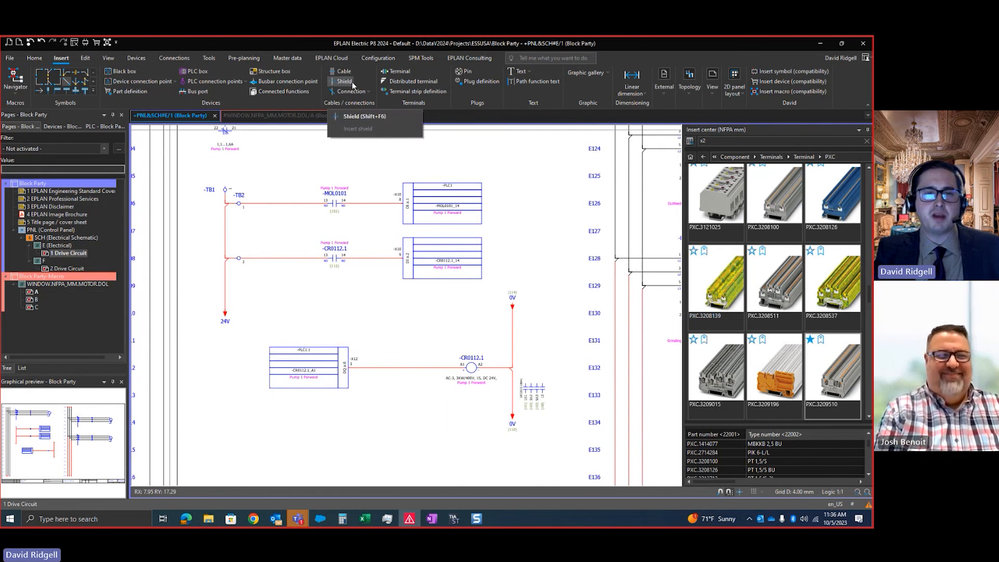
scroll(333, 95, up, 1)
scroll(327, 100, down, 1)
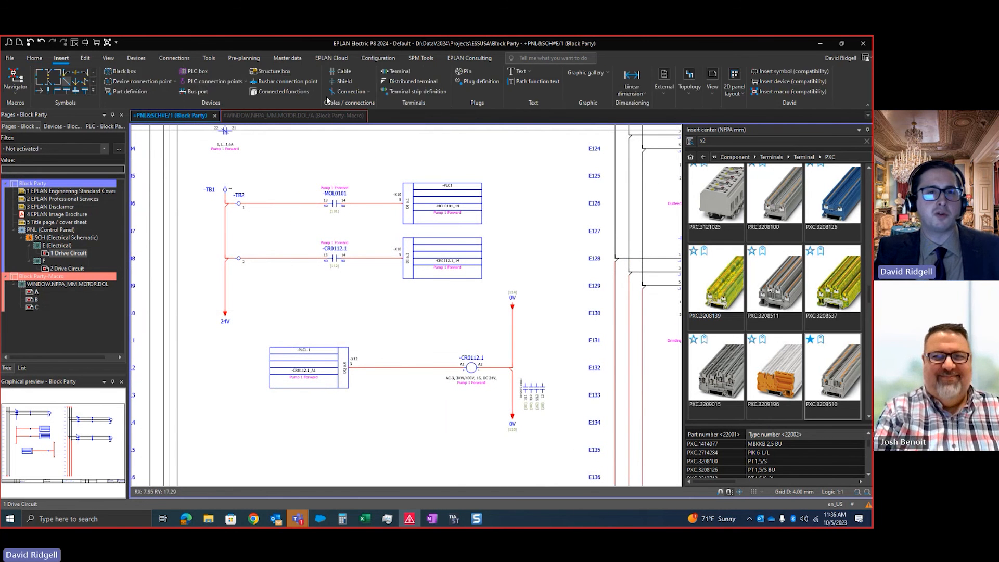
click(368, 92)
click(351, 92)
scroll(276, 213, up, 2)
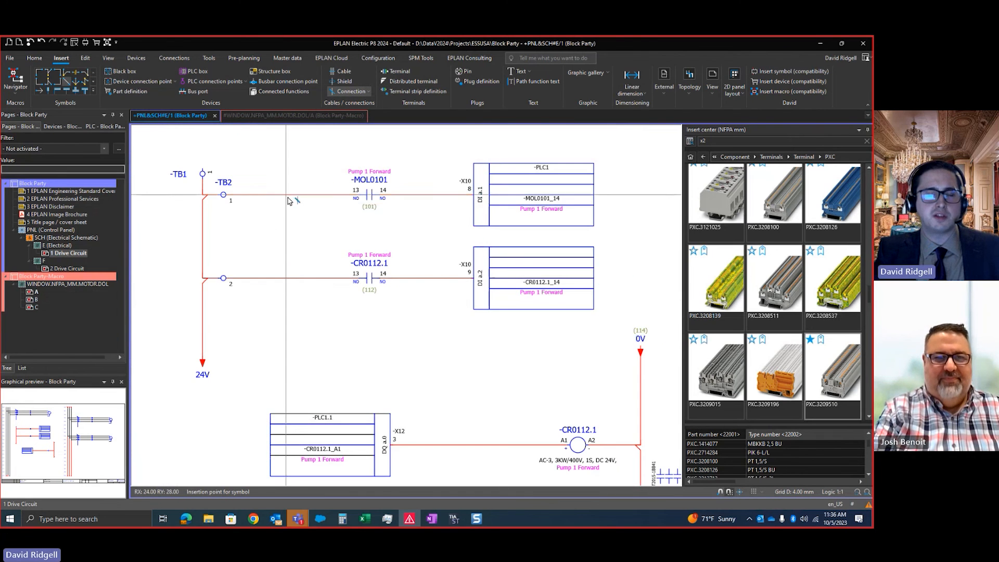
scroll(290, 199, up, 1)
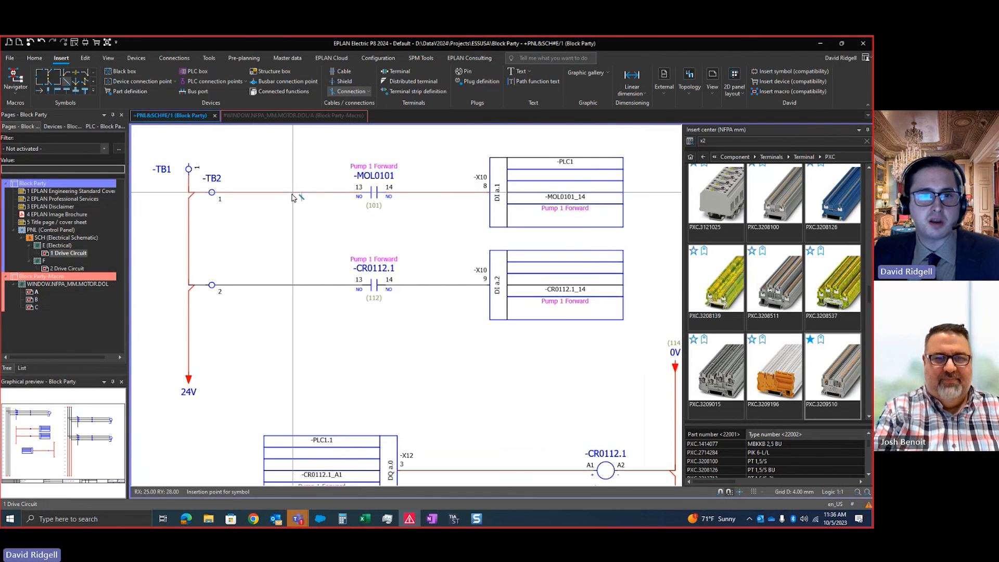
click(291, 192)
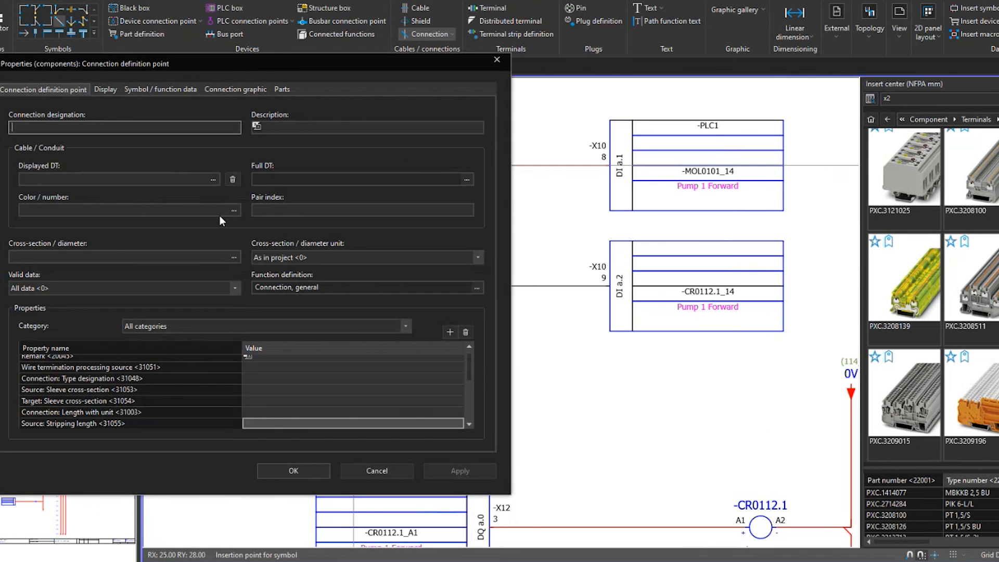
Set the connection definition point's color to BU and its cross-section to 18 AWG
click(230, 212)
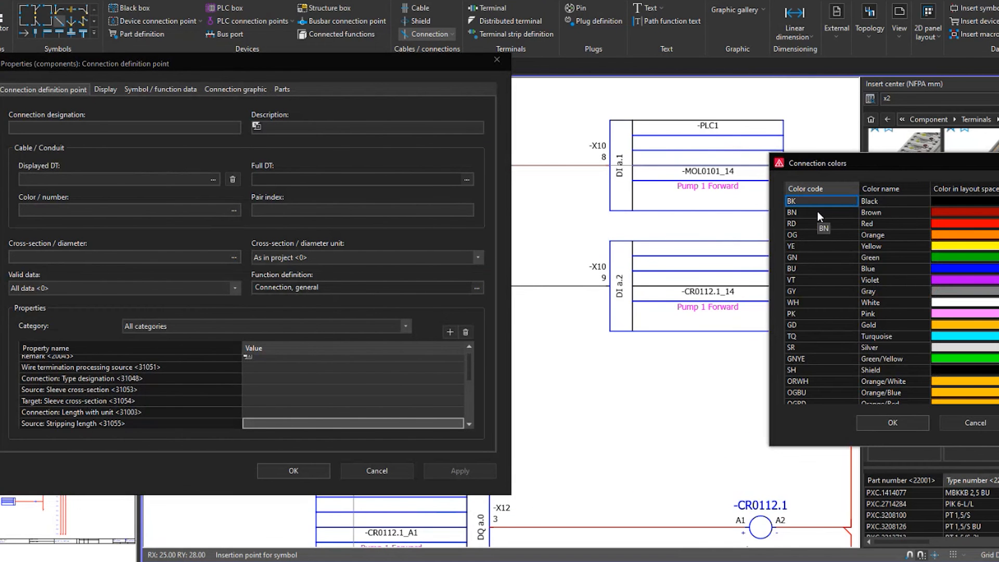
double_click(809, 269)
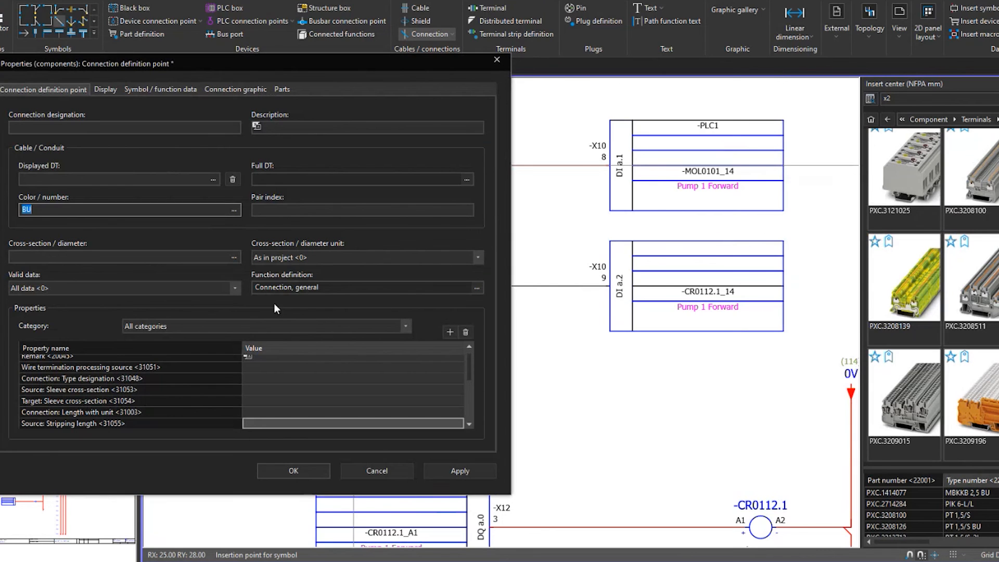
click(234, 257)
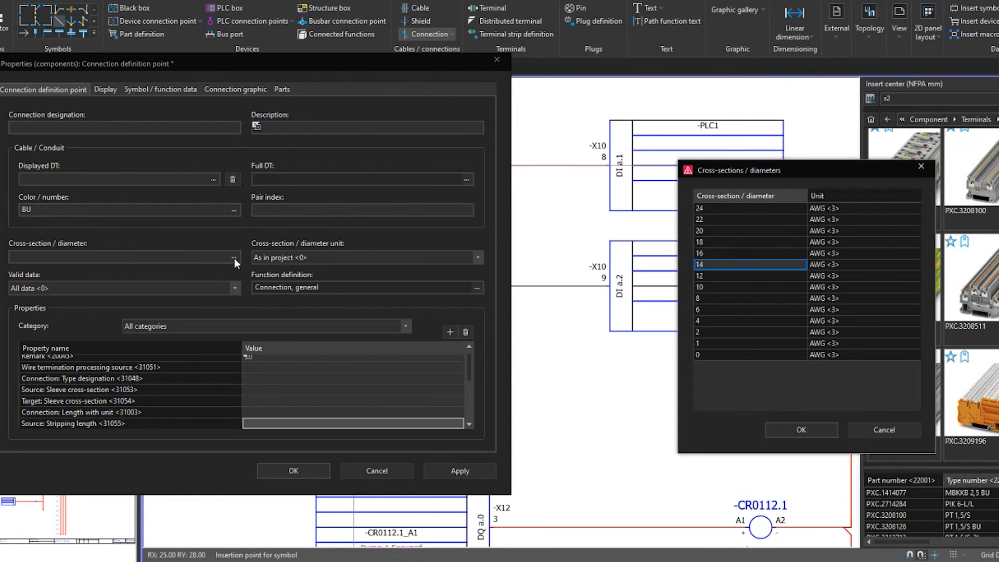
double_click(703, 242)
click(293, 470)
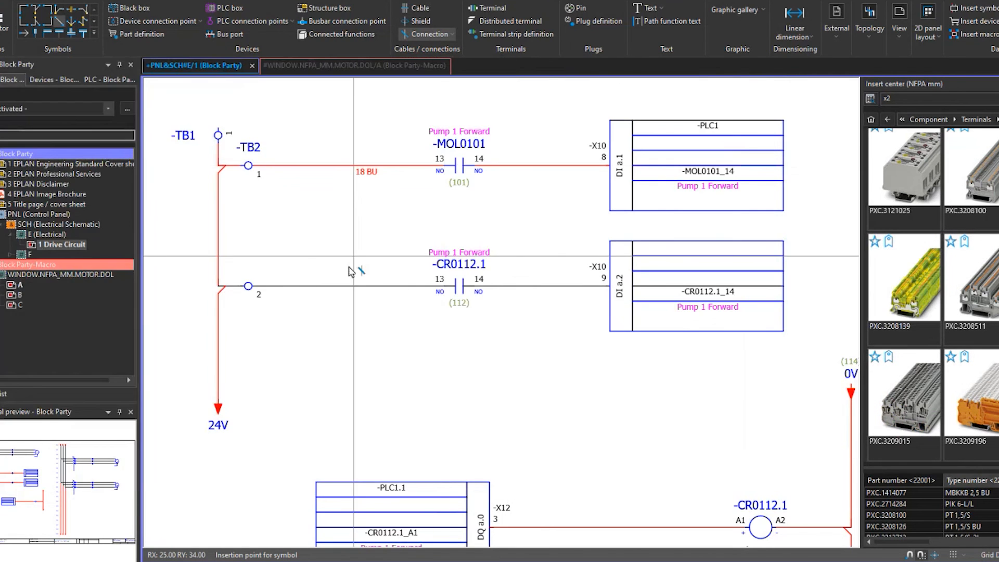
key(Escape)
Examine how the cross-section and color properties of the 18 BU definition point are arranged and displayed on the wire
scroll(379, 216, up, 3)
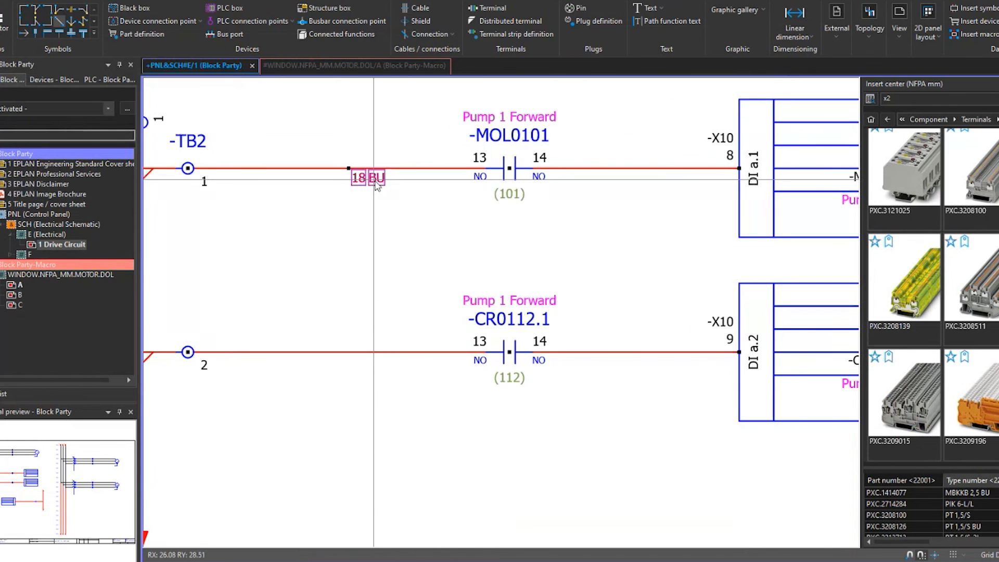
scroll(404, 232, up, 3)
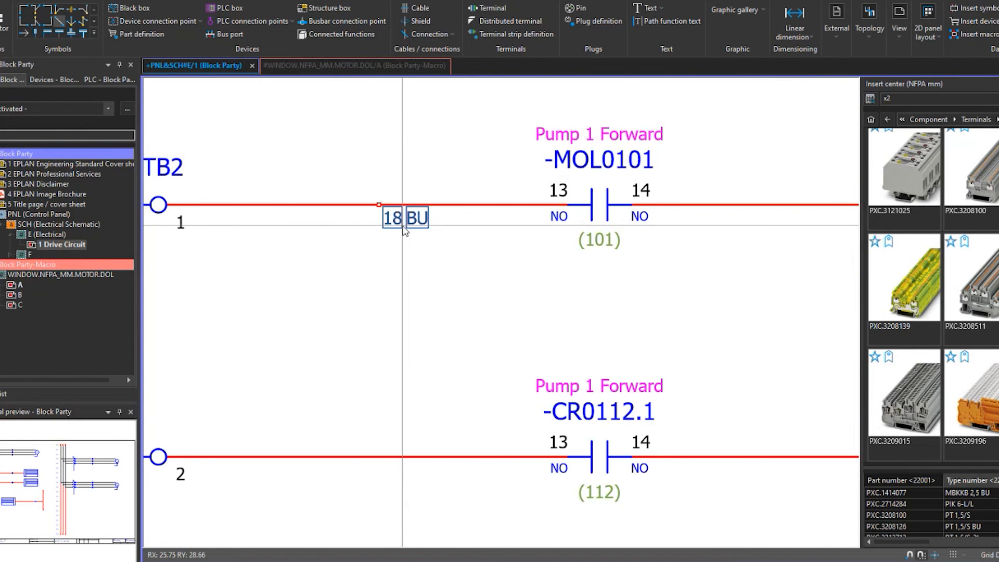
double_click(380, 202)
click(114, 89)
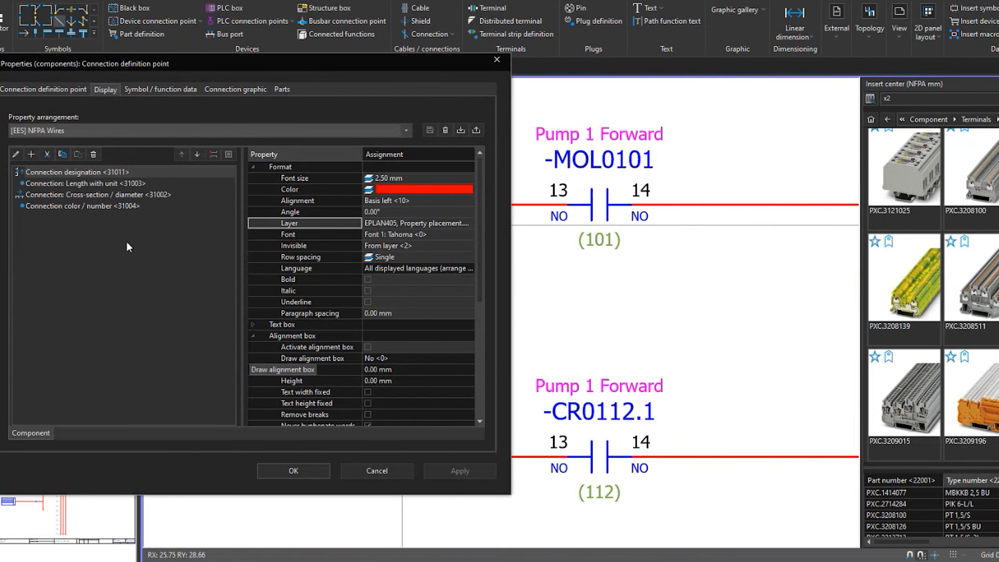
click(101, 195)
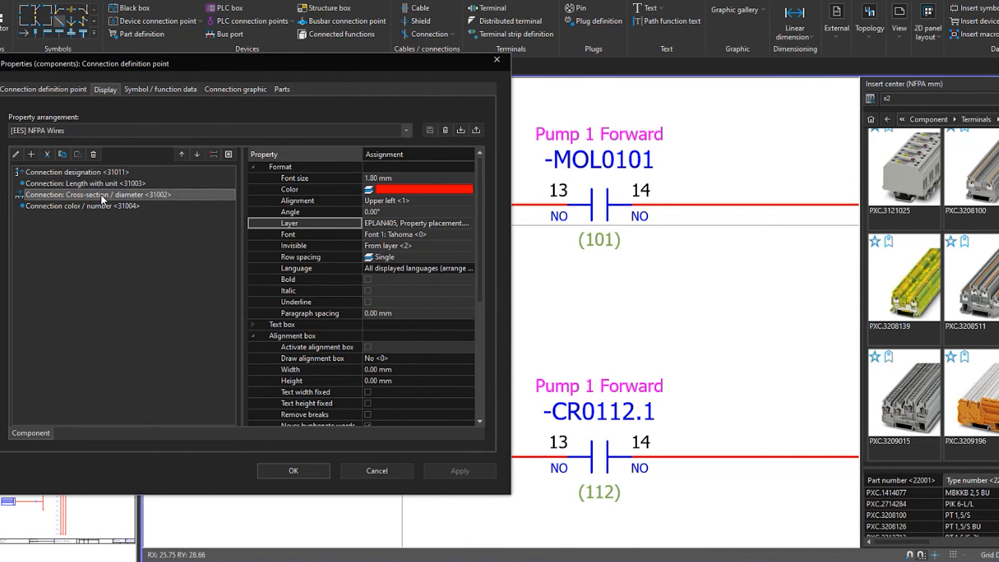
click(75, 204)
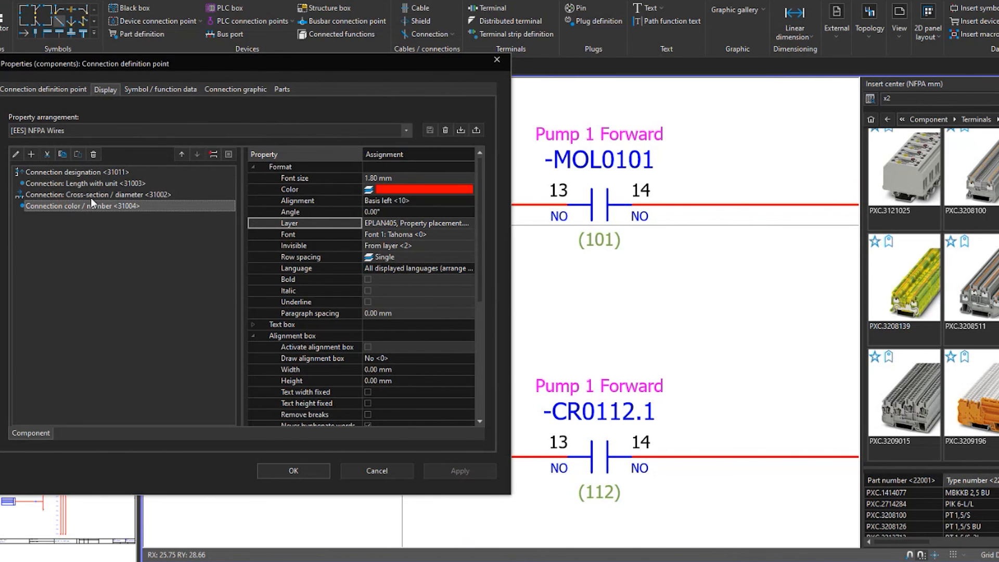
click(367, 470)
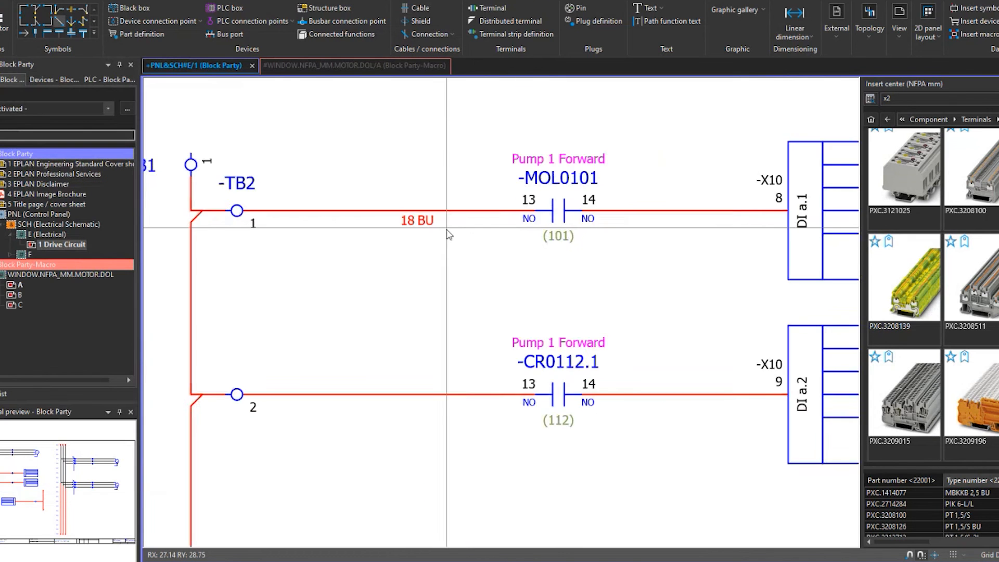
scroll(432, 229, down, 1)
scroll(424, 229, up, 2)
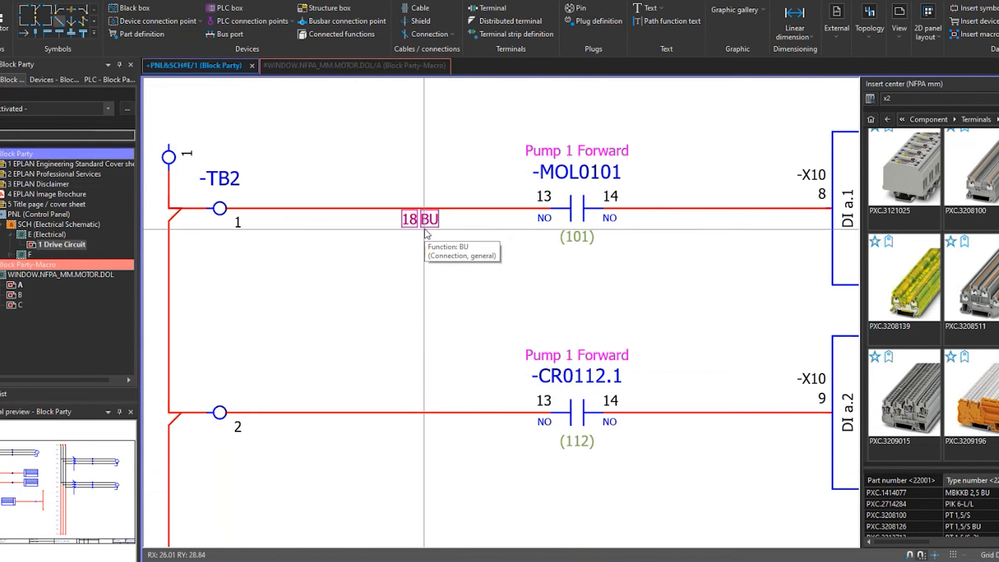
scroll(503, 243, up, 1)
scroll(468, 239, up, 3)
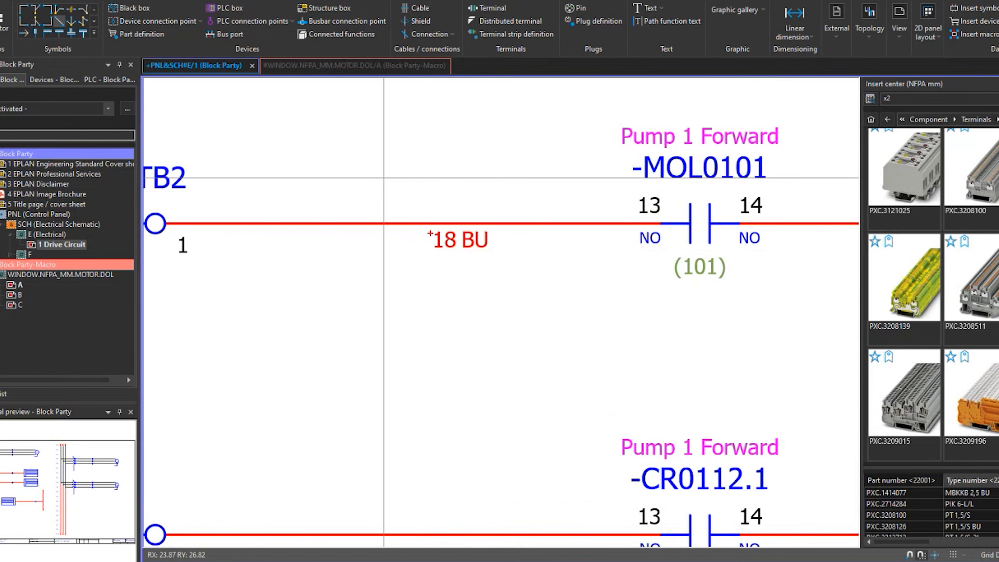
ctrl+shift+drag(432, 250, 397, 299)
scroll(475, 255, down, 2)
Start Block property: Format [1] of the 18 BU definition point with the element Connection: Cross-section / diameter <31002>
double_click(476, 258)
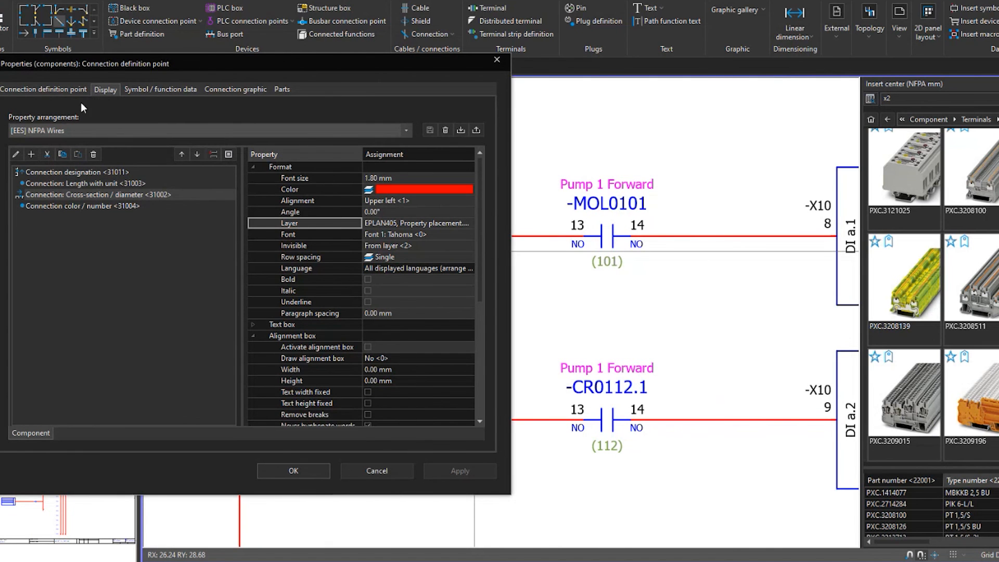
click(65, 89)
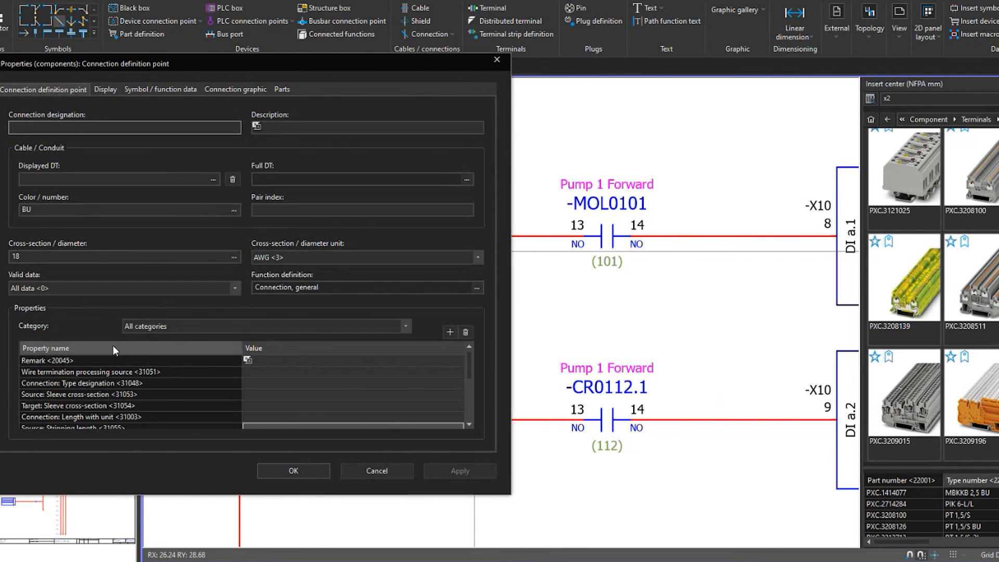
click(156, 348)
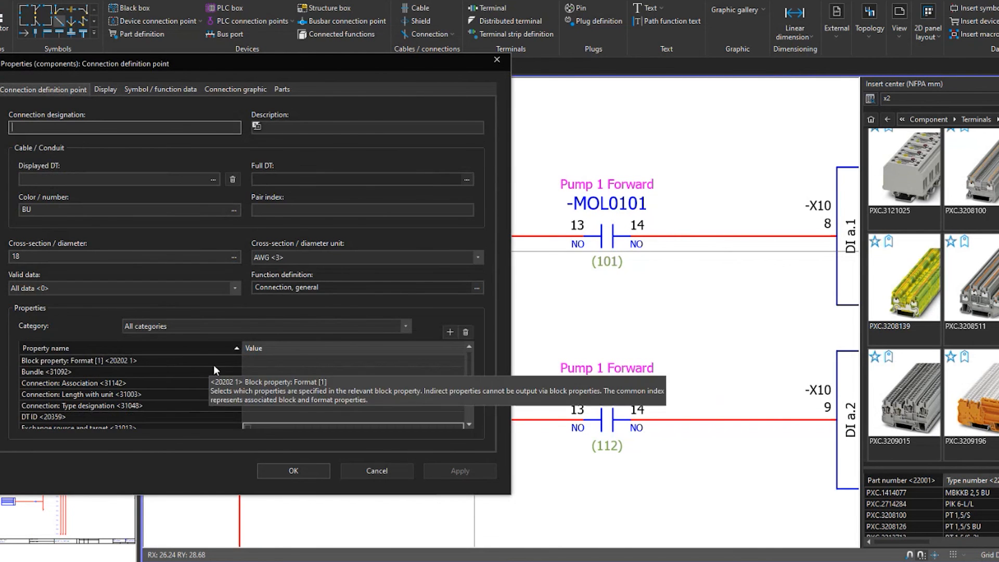
click(461, 360)
click(130, 162)
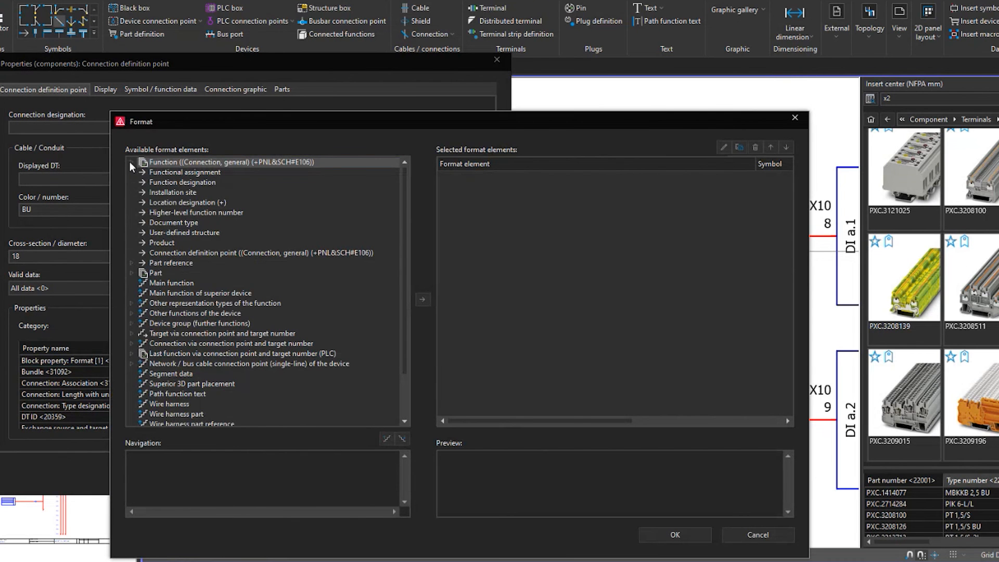
double_click(176, 241)
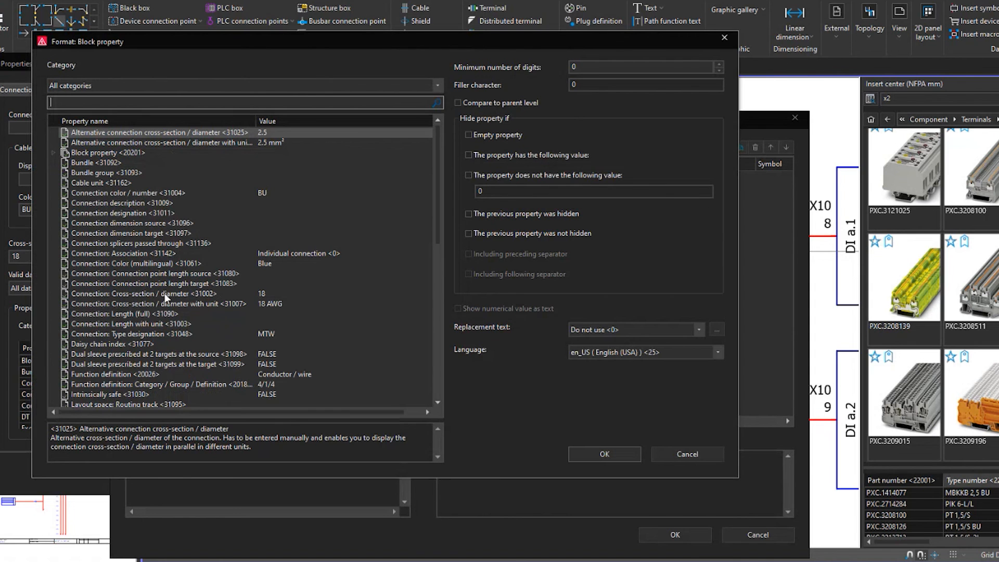
click(165, 292)
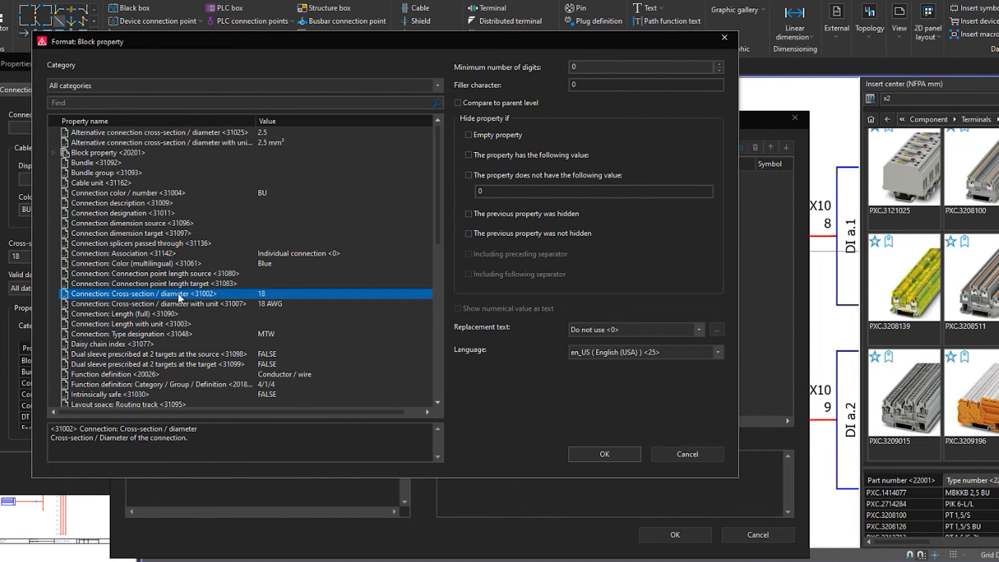
double_click(180, 296)
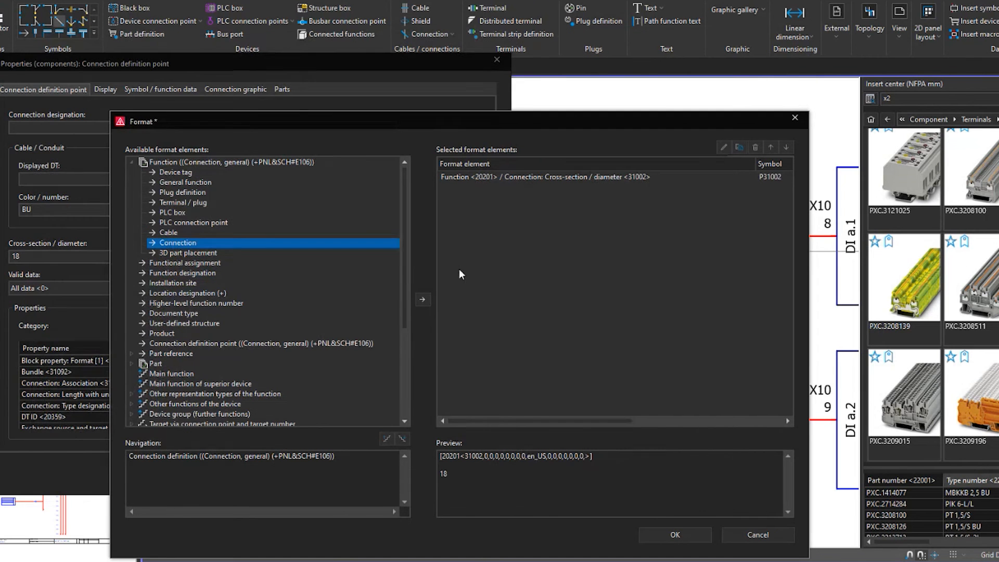
Add a # separator to the block property format and place it before the cross-section element
scroll(227, 415, down, 5)
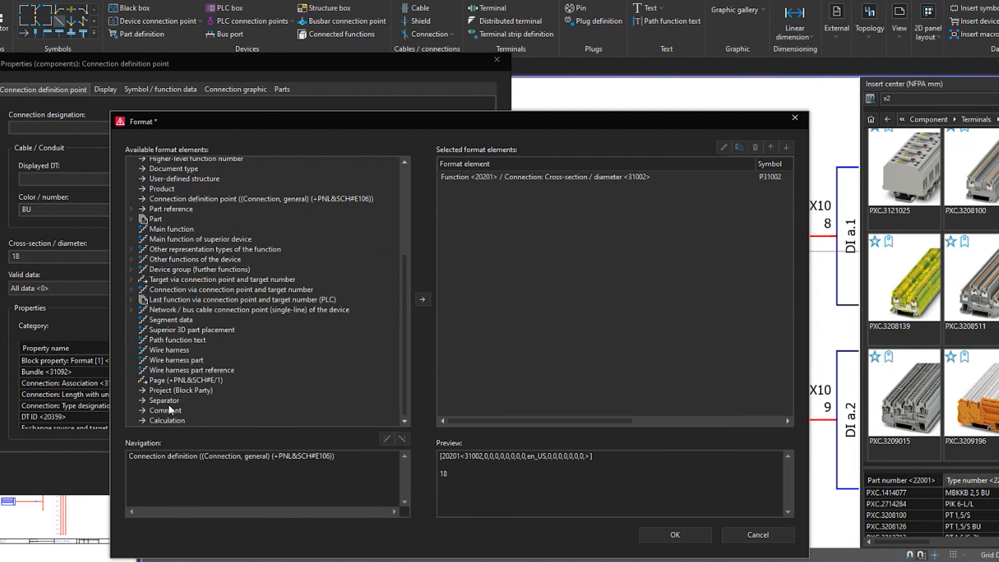
click(166, 400)
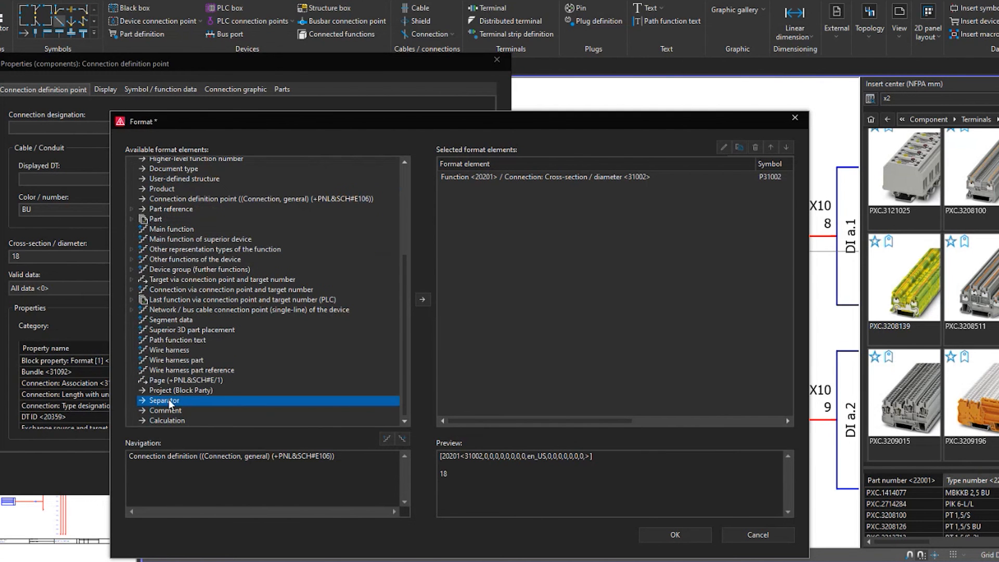
click(422, 299)
click(660, 285)
text(#)
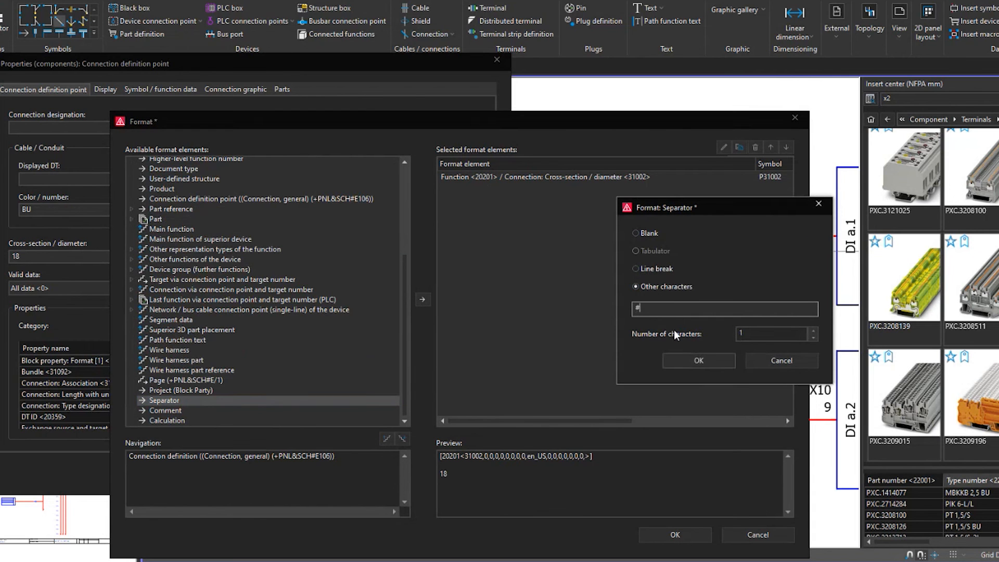
click(676, 358)
click(769, 147)
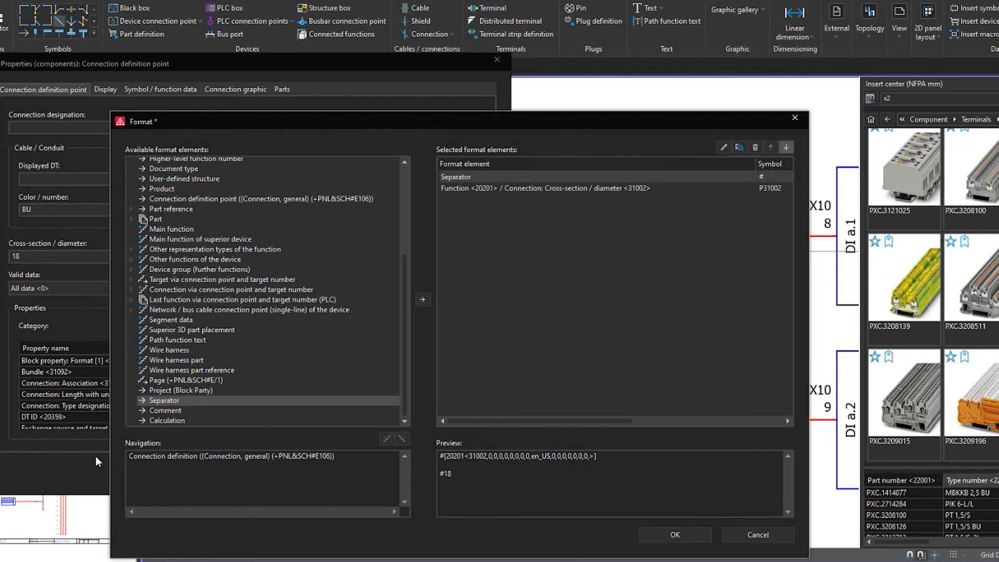
Add a blank separator to the block property format and place it after the cross-section element
click(668, 286)
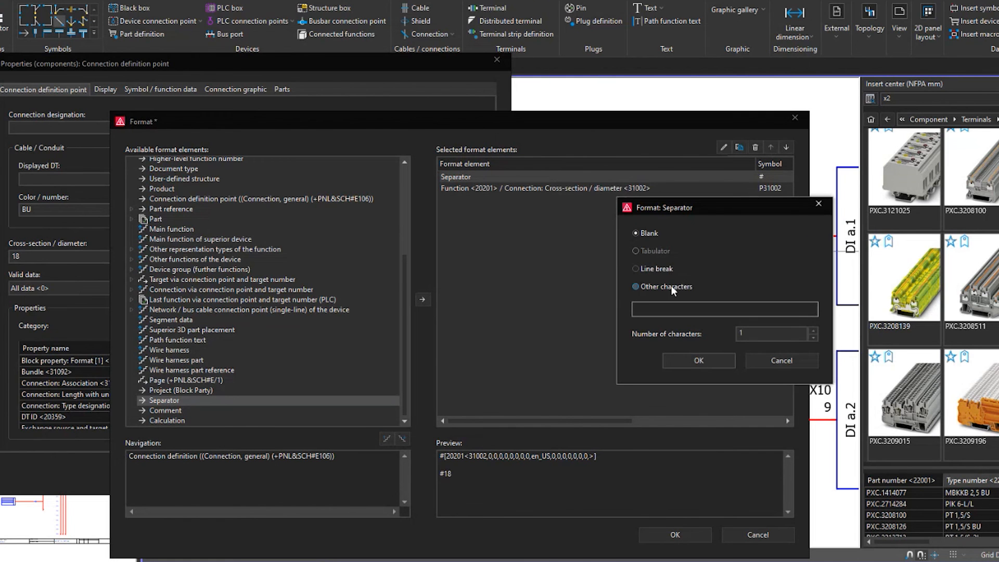
click(702, 356)
click(487, 188)
click(786, 147)
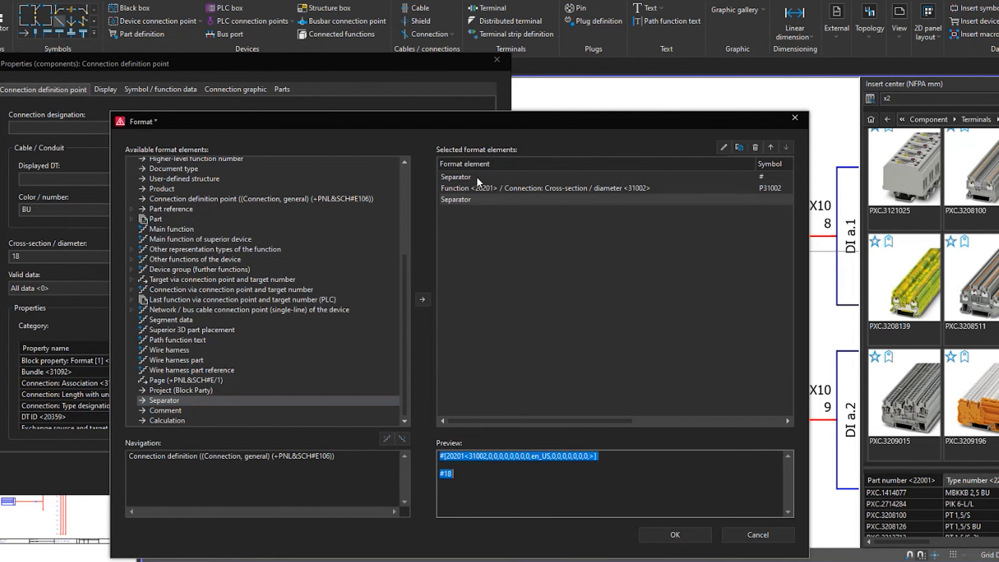
Add Connection color / number <31004> as the final format element and apply the block property format to the definition point
scroll(229, 273, up, 5)
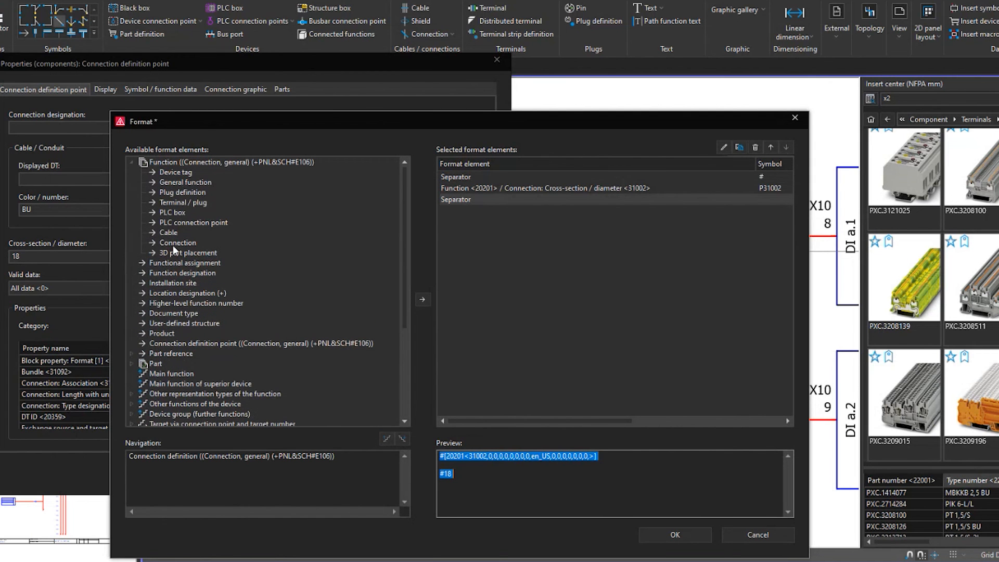
double_click(174, 244)
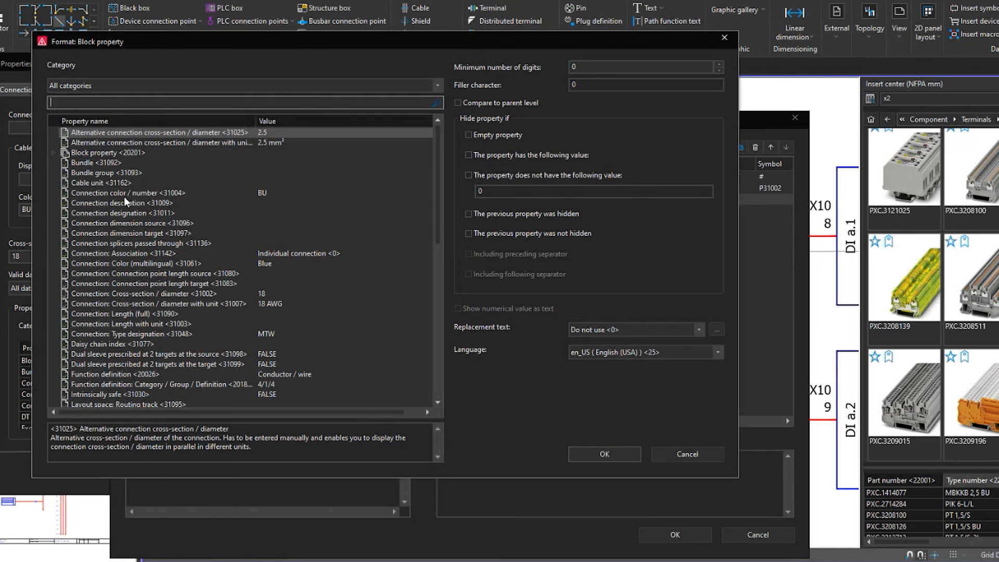
double_click(118, 194)
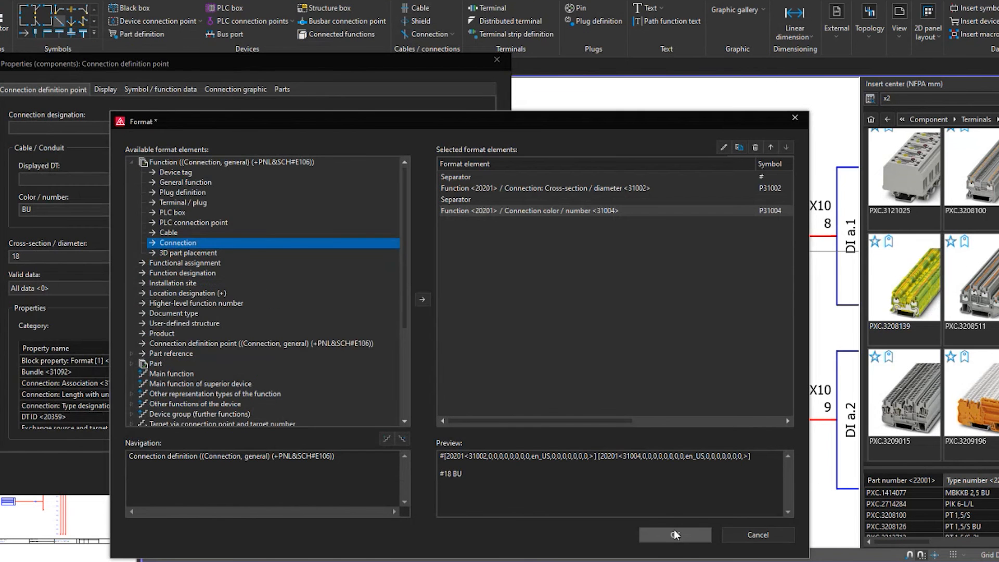
click(674, 536)
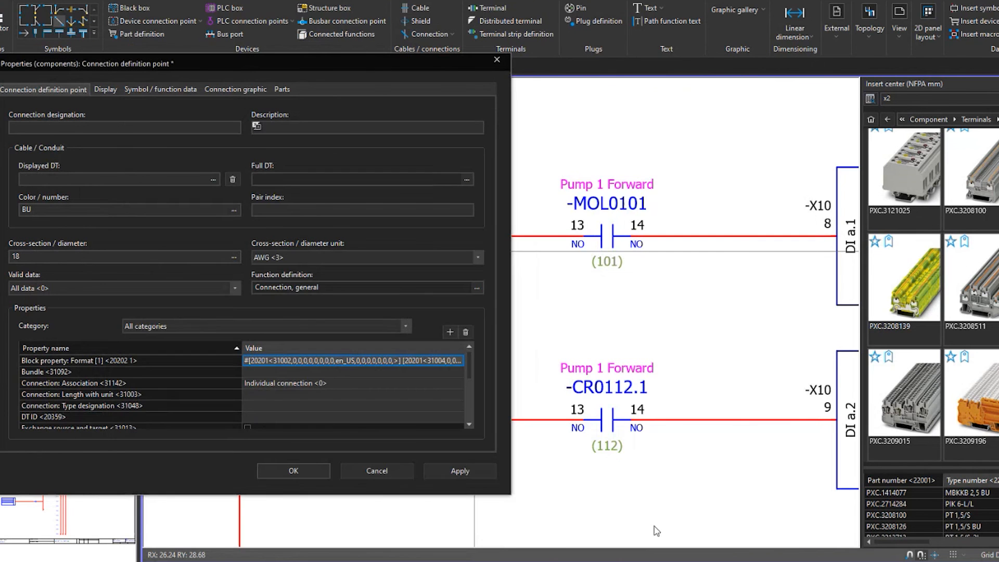
click(433, 468)
Remove Connection color / number <31004> from the definition point's displayed properties
click(104, 87)
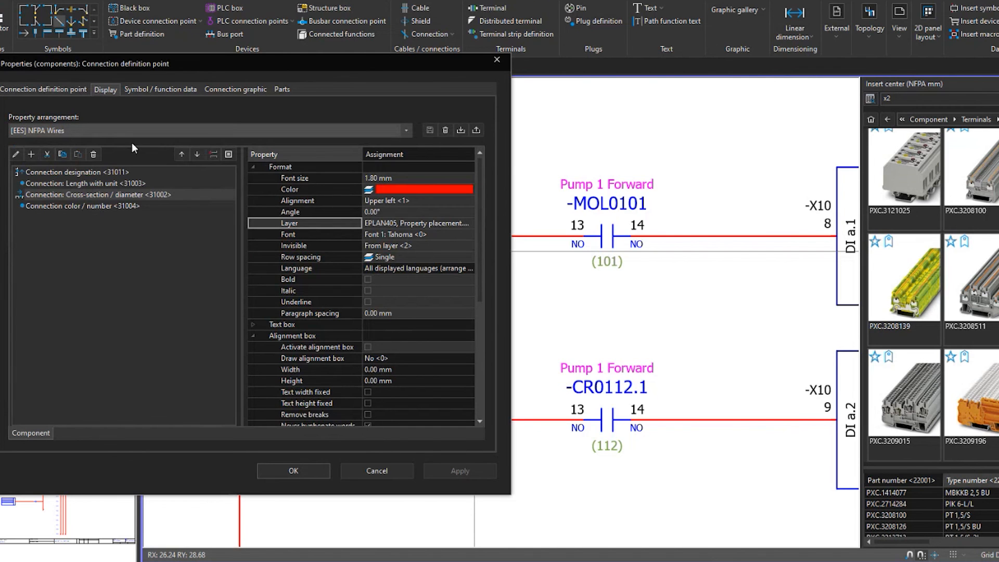
click(94, 206)
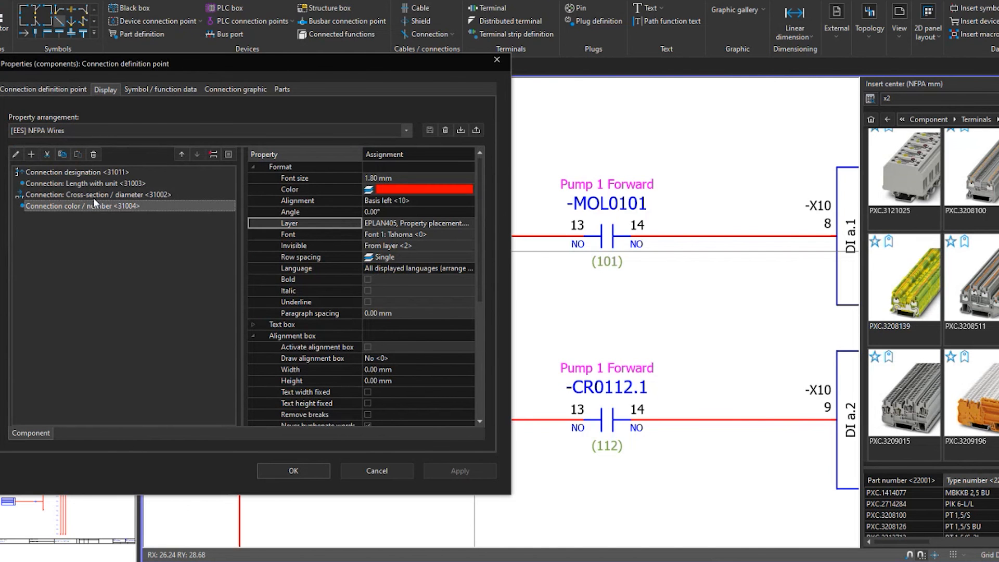
click(90, 153)
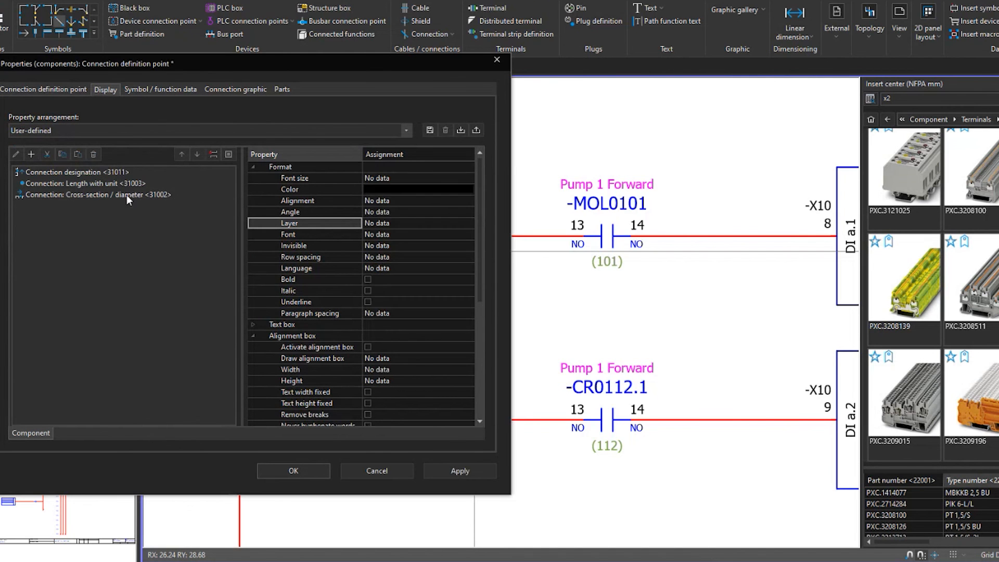
Replace the displayed Connection: Cross-section / diameter <31002> with the block property and apply the definition point's properties
double_click(123, 195)
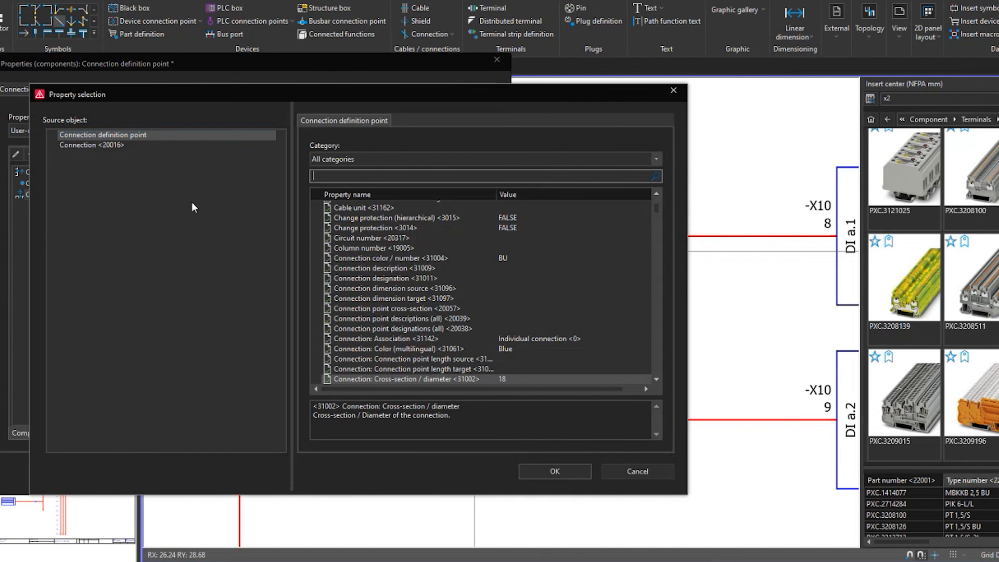
scroll(367, 239, up, 5)
double_click(327, 266)
click(368, 276)
click(555, 470)
click(294, 473)
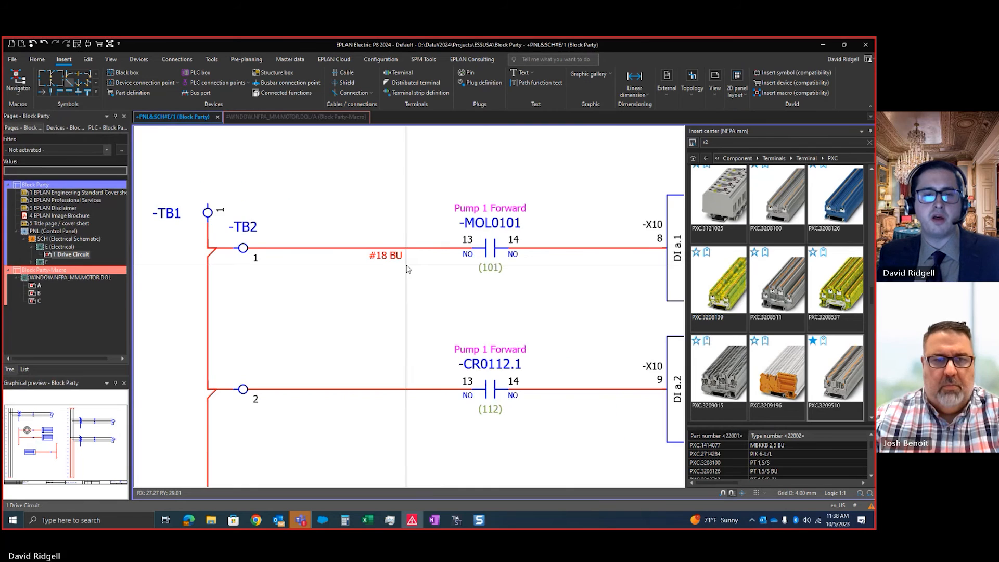
scroll(407, 268, up, 1)
scroll(382, 273, down, 3)
scroll(396, 279, up, 3)
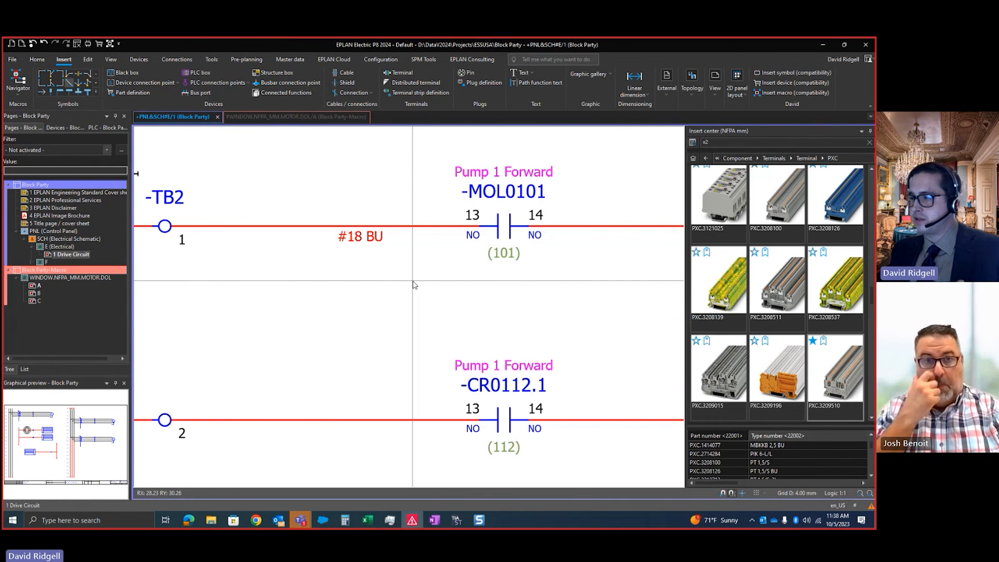
scroll(467, 275, down, 3)
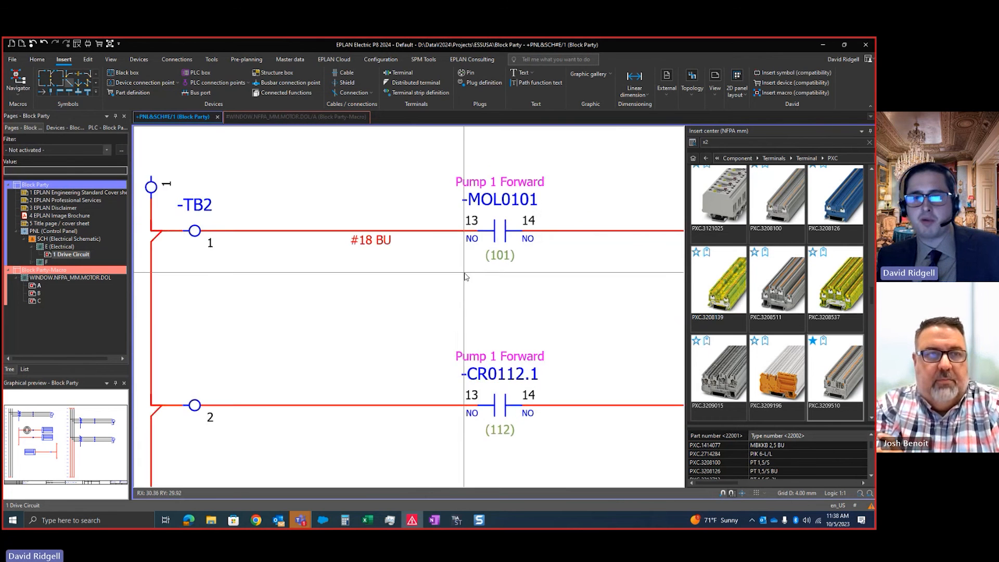
scroll(417, 265, up, 5)
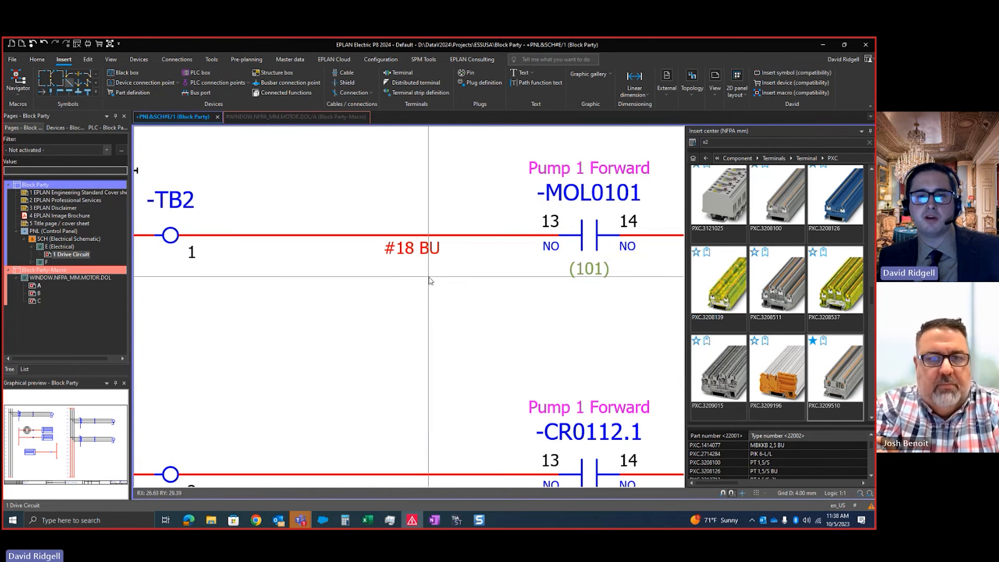
Examine the page number and total page count fields in the title block, marking them with arrows
scroll(419, 267, down, 5)
middle_drag(591, 419, 510, 318)
scroll(631, 446, up, 2)
middle_drag(614, 346, 465, 369)
scroll(467, 372, up, 4)
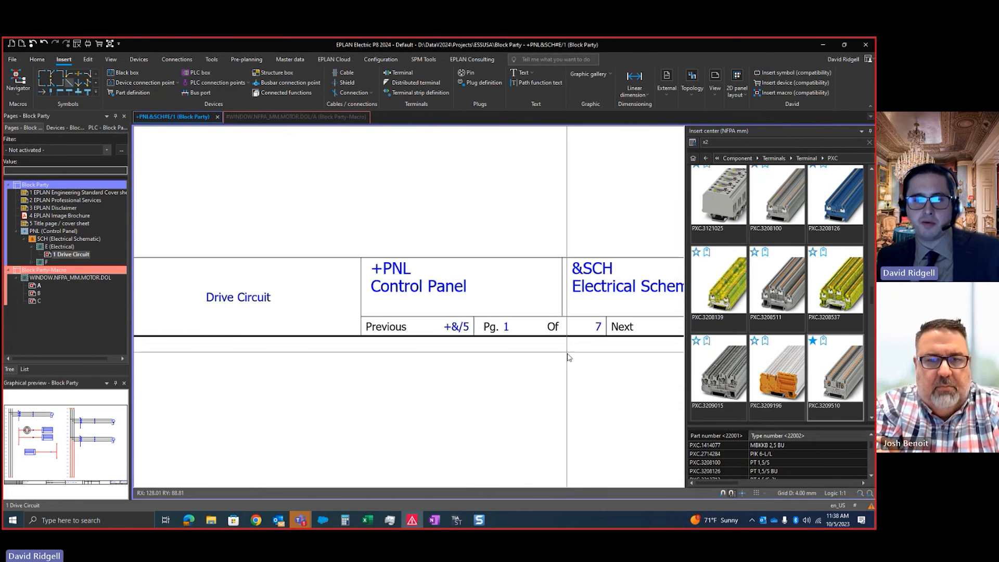
key(ctrl+2)
mouse_move(509, 347)
ctrl+shift+mouse_down()
mouse_move(539, 376)
mouse_move(557, 374)
mouse_move(592, 399)
ctrl+shift+mouse_up()
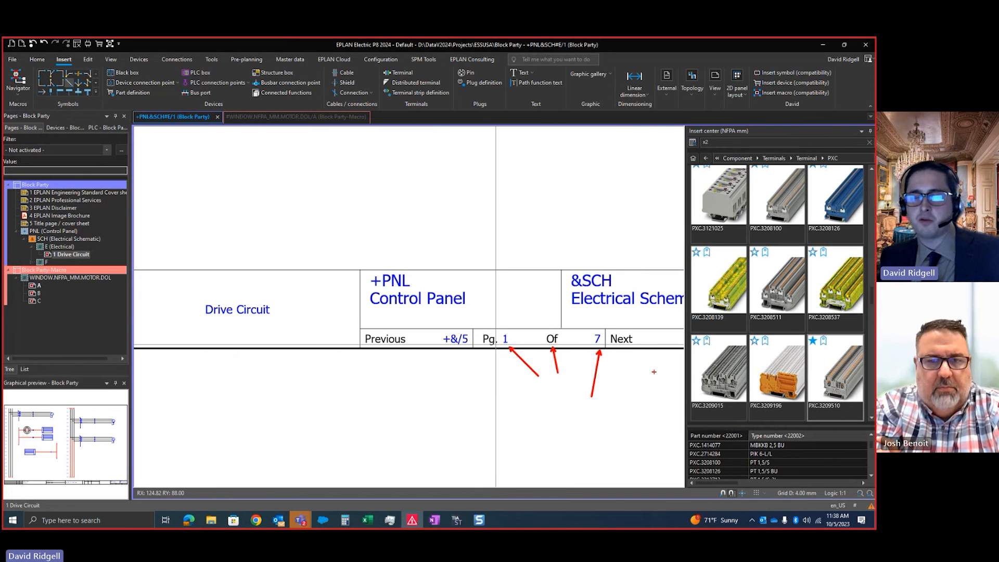
key(Escape)
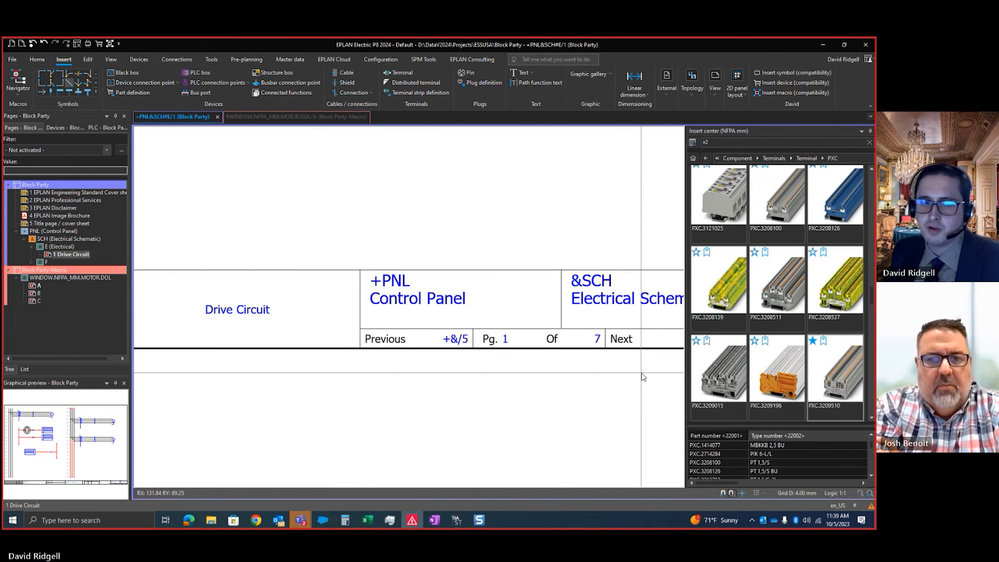
scroll(636, 355, down, 6)
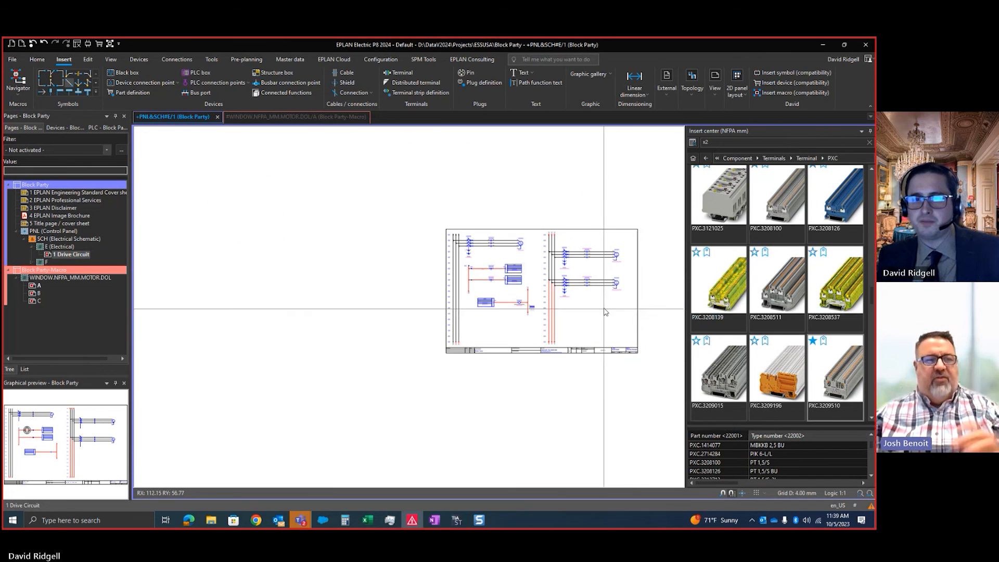
key(alt+3)
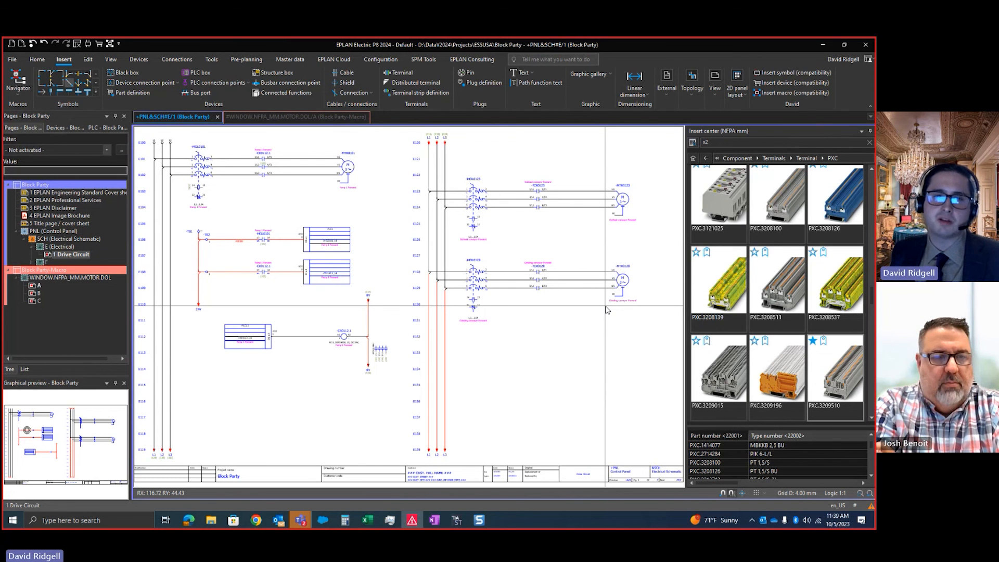
scroll(630, 303, up, 2)
middle_drag(328, 330, 448, 333)
middle_drag(372, 285, 424, 327)
scroll(361, 265, up, 2)
scroll(411, 291, down, 2)
scroll(460, 210, up, 2)
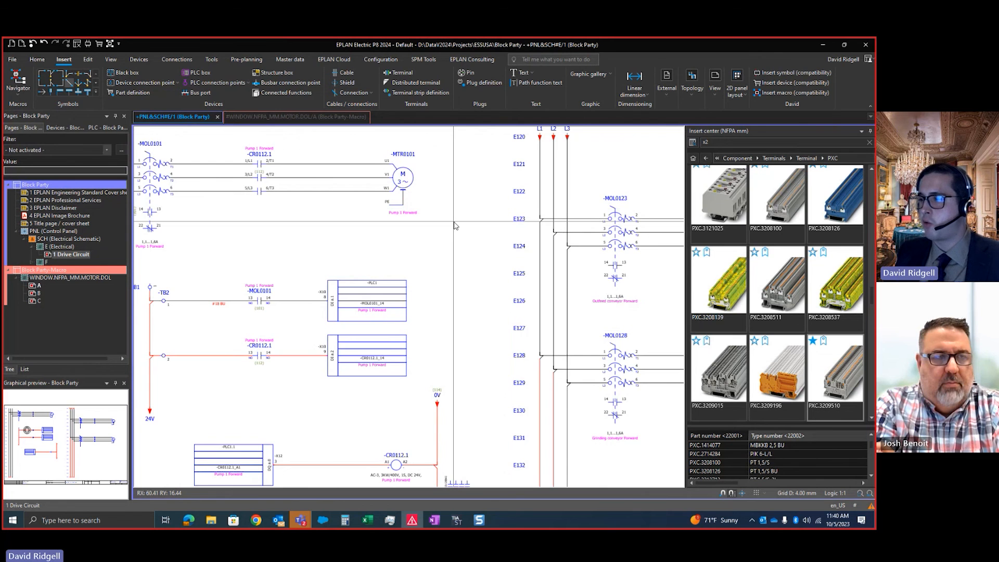
scroll(448, 221, up, 2)
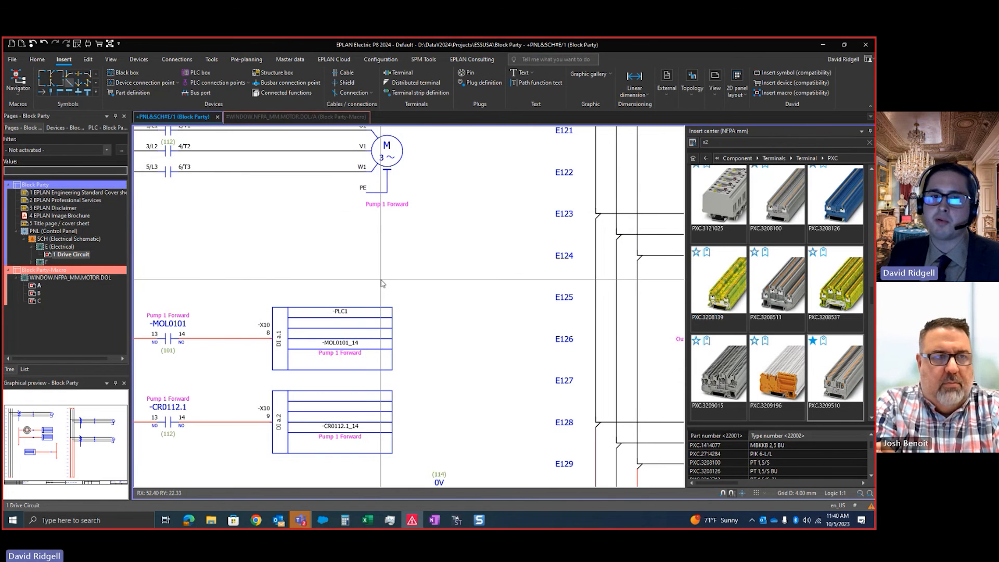
scroll(381, 284, down, 2)
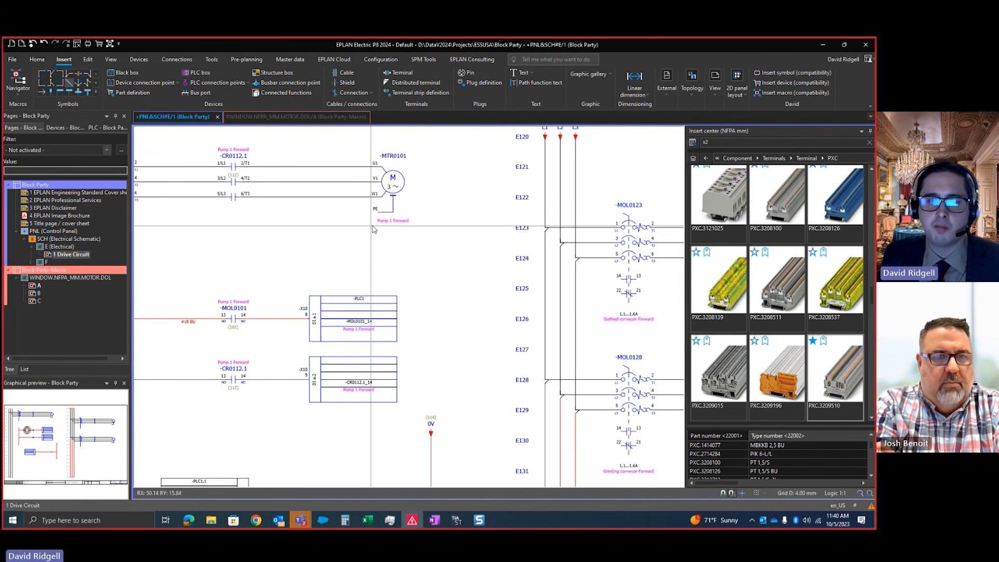
middle_drag(304, 213, 354, 236)
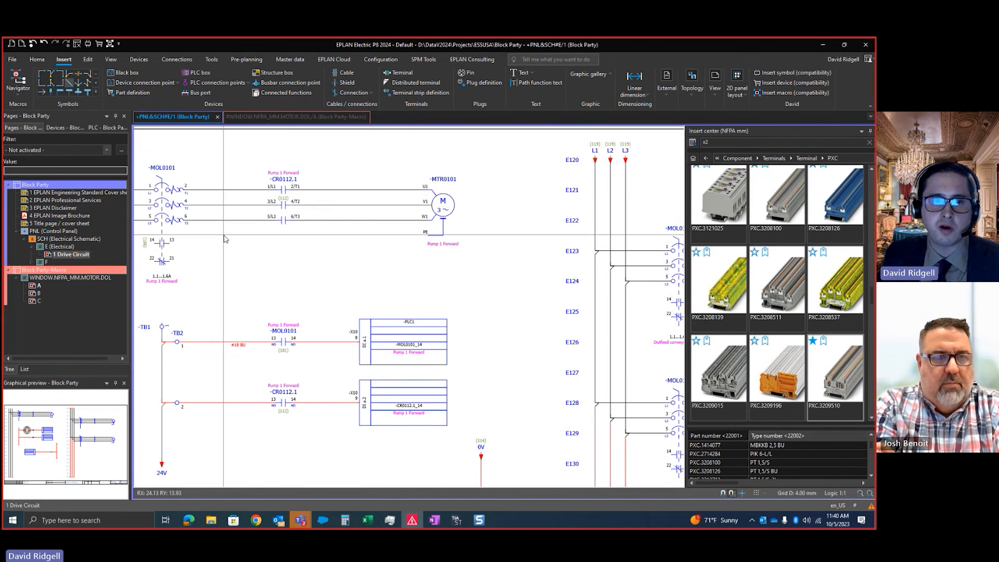
scroll(476, 403, up, 1)
middle_drag(477, 403, 503, 342)
scroll(485, 361, down, 1)
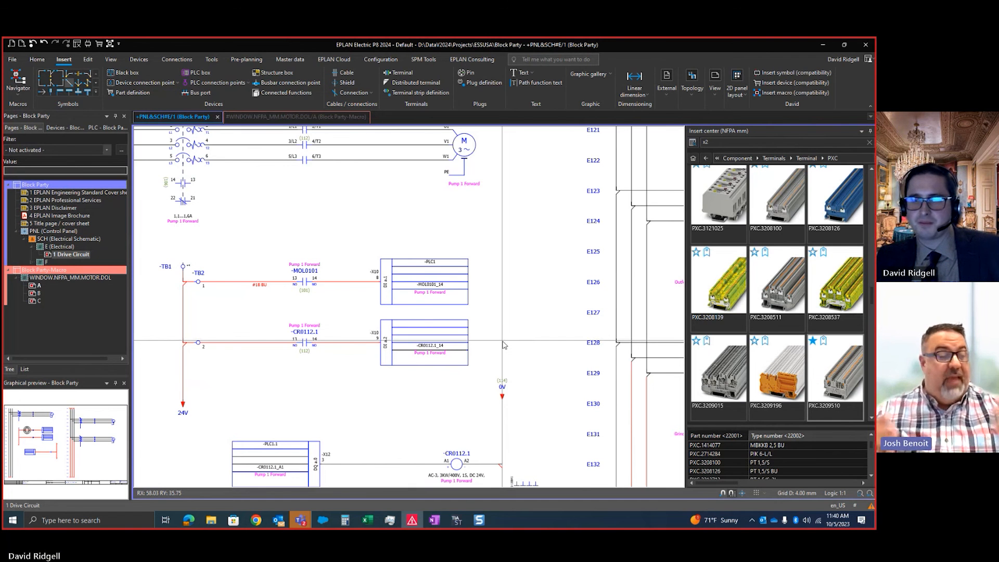
scroll(522, 343, down, 3)
scroll(538, 342, up, 3)
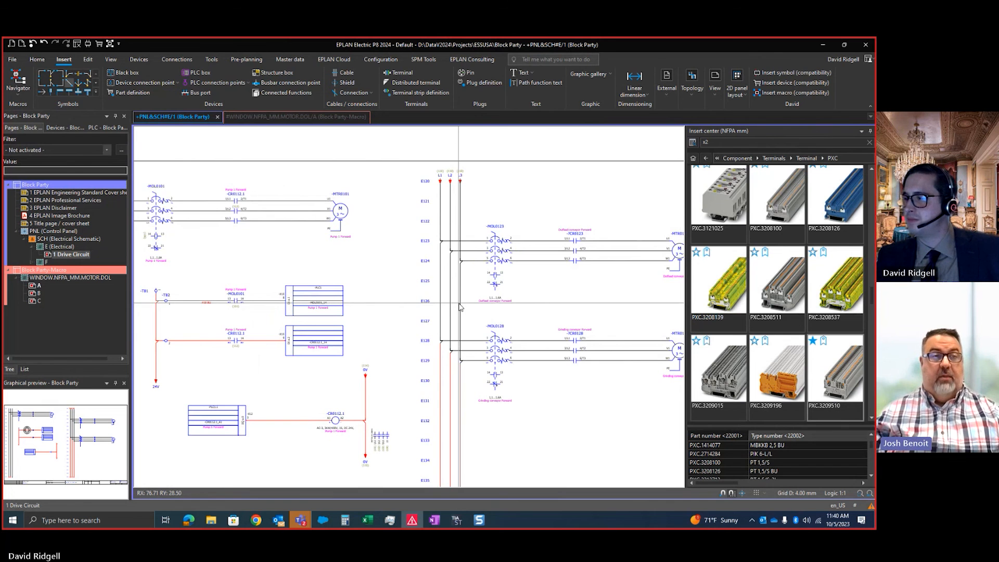
scroll(527, 311, down, 2)
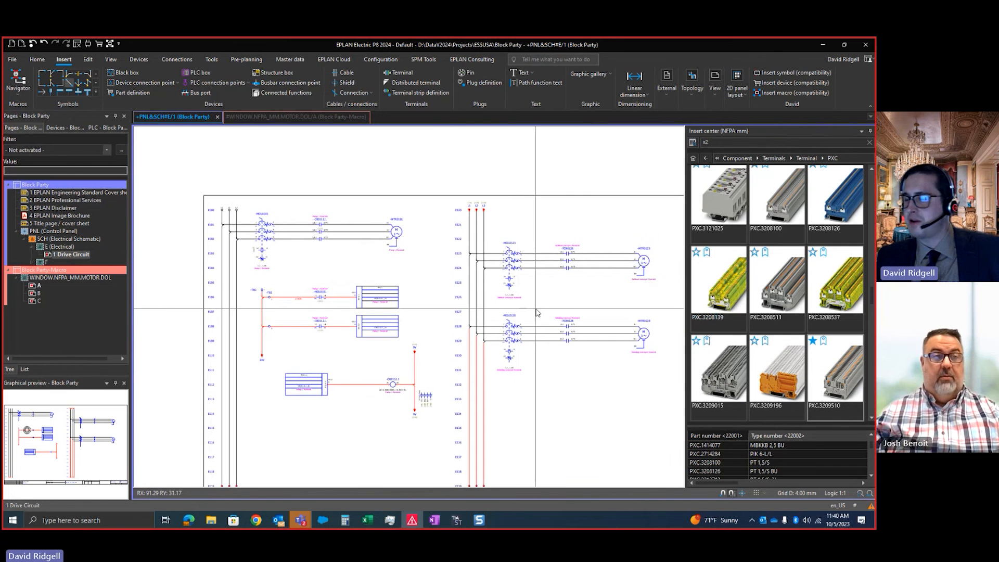
scroll(527, 311, up, 4)
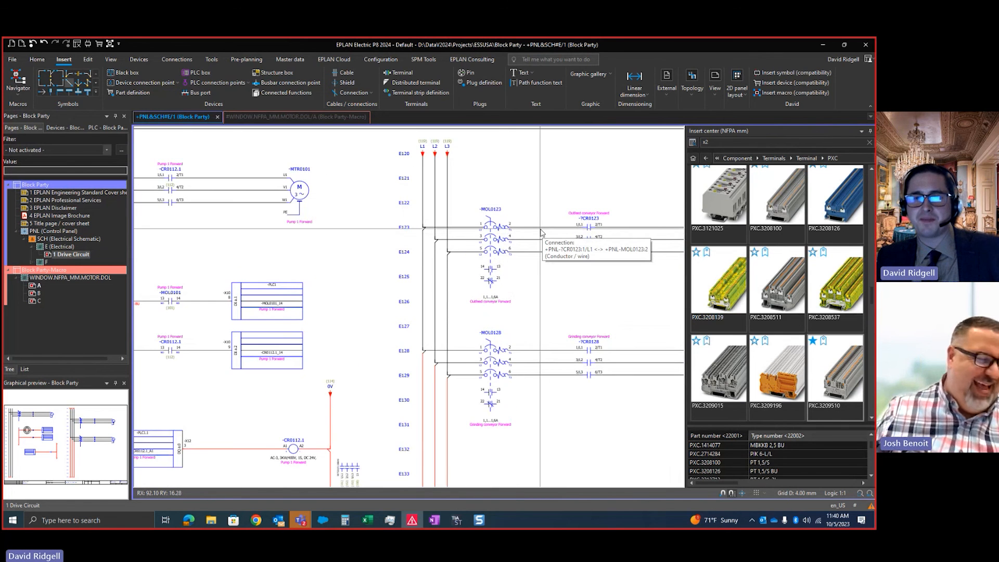
scroll(496, 255, down, 2)
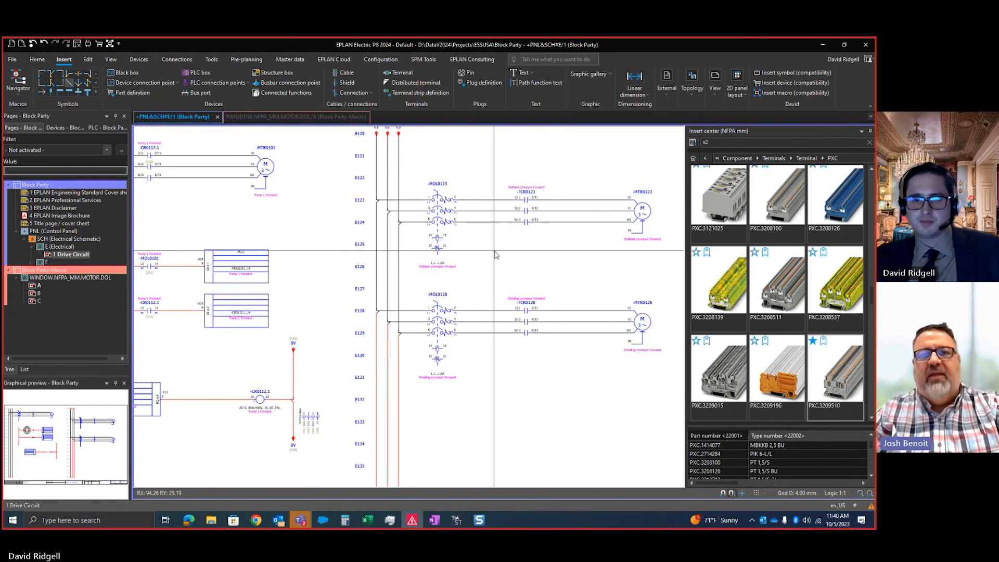
scroll(496, 255, down, 3)
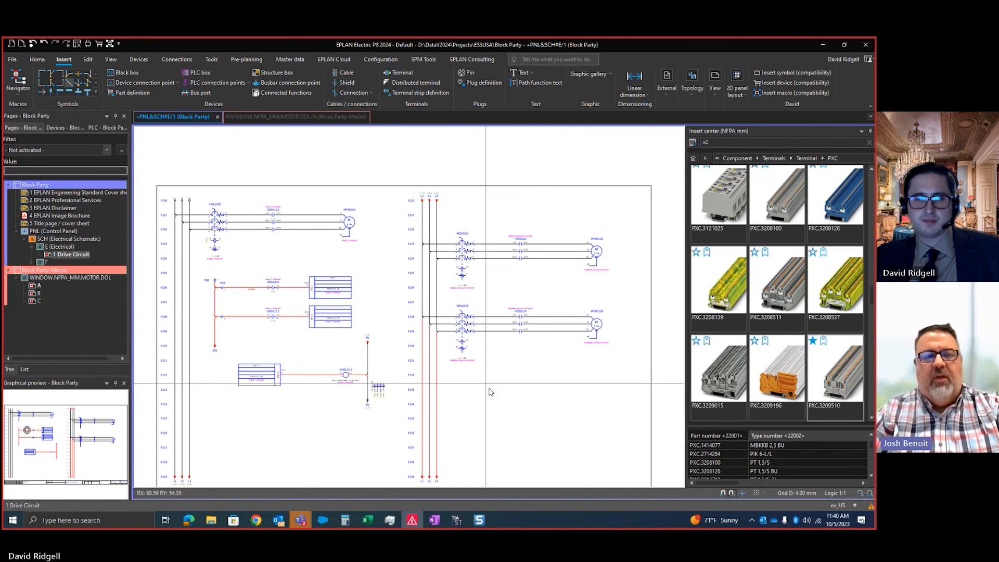